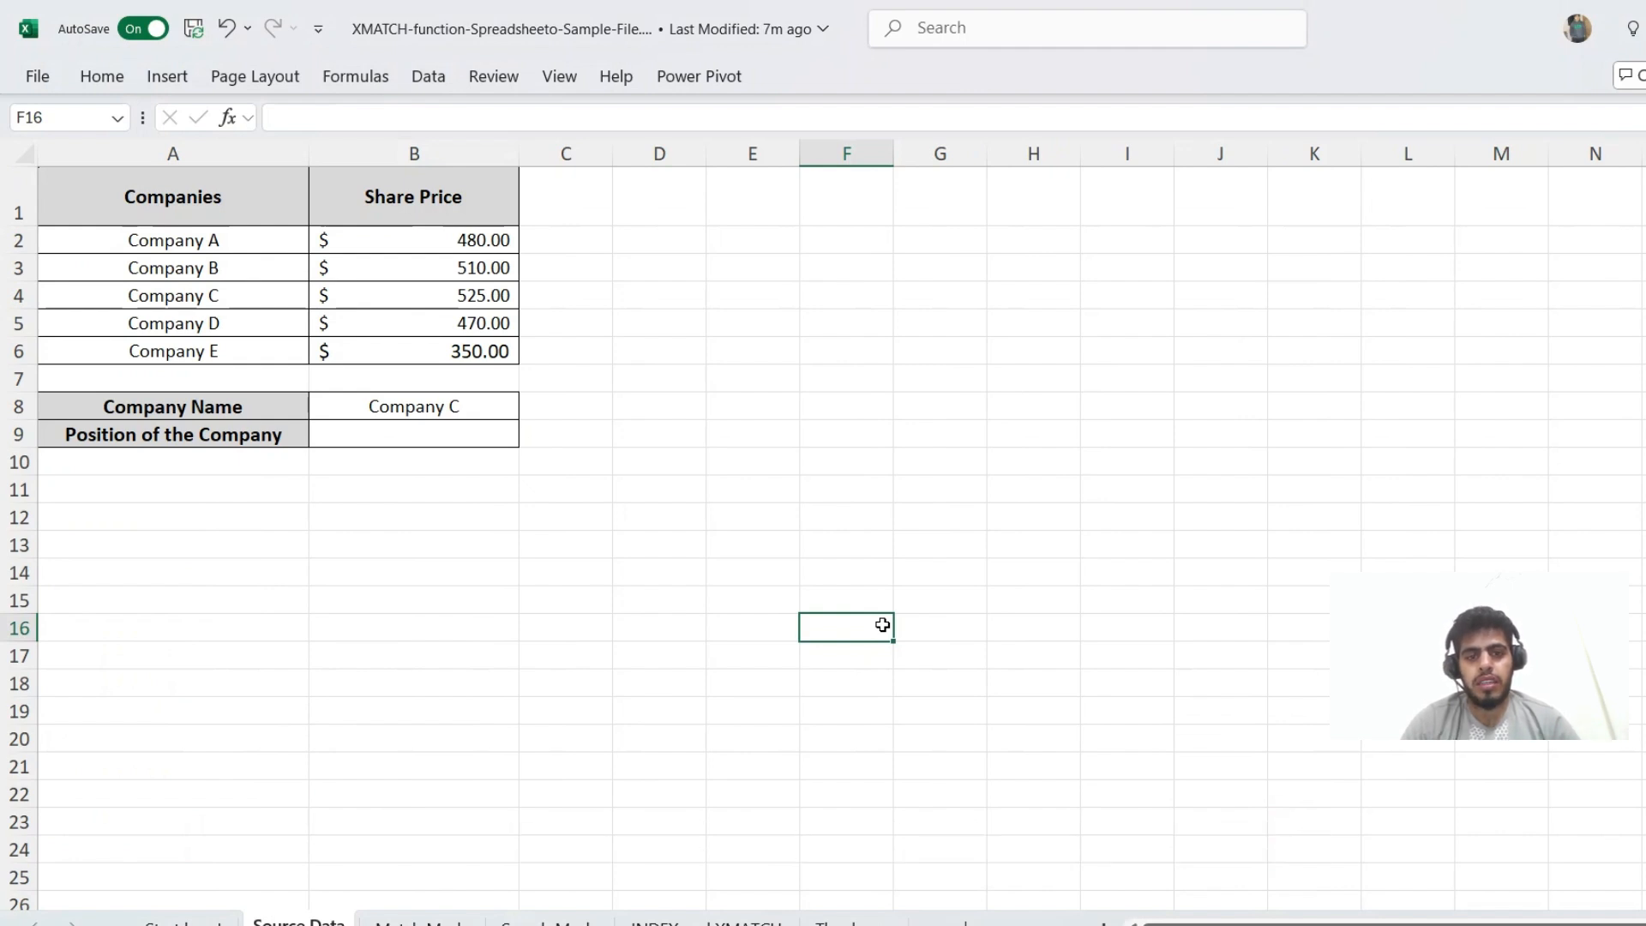
pyautogui.press('Up')
pyautogui.press('Up')
pyautogui.press('Up')
pyautogui.press('Up')
pyautogui.press('Up')
pyautogui.press('Up')
pyautogui.press('Left')
pyautogui.press('Left')
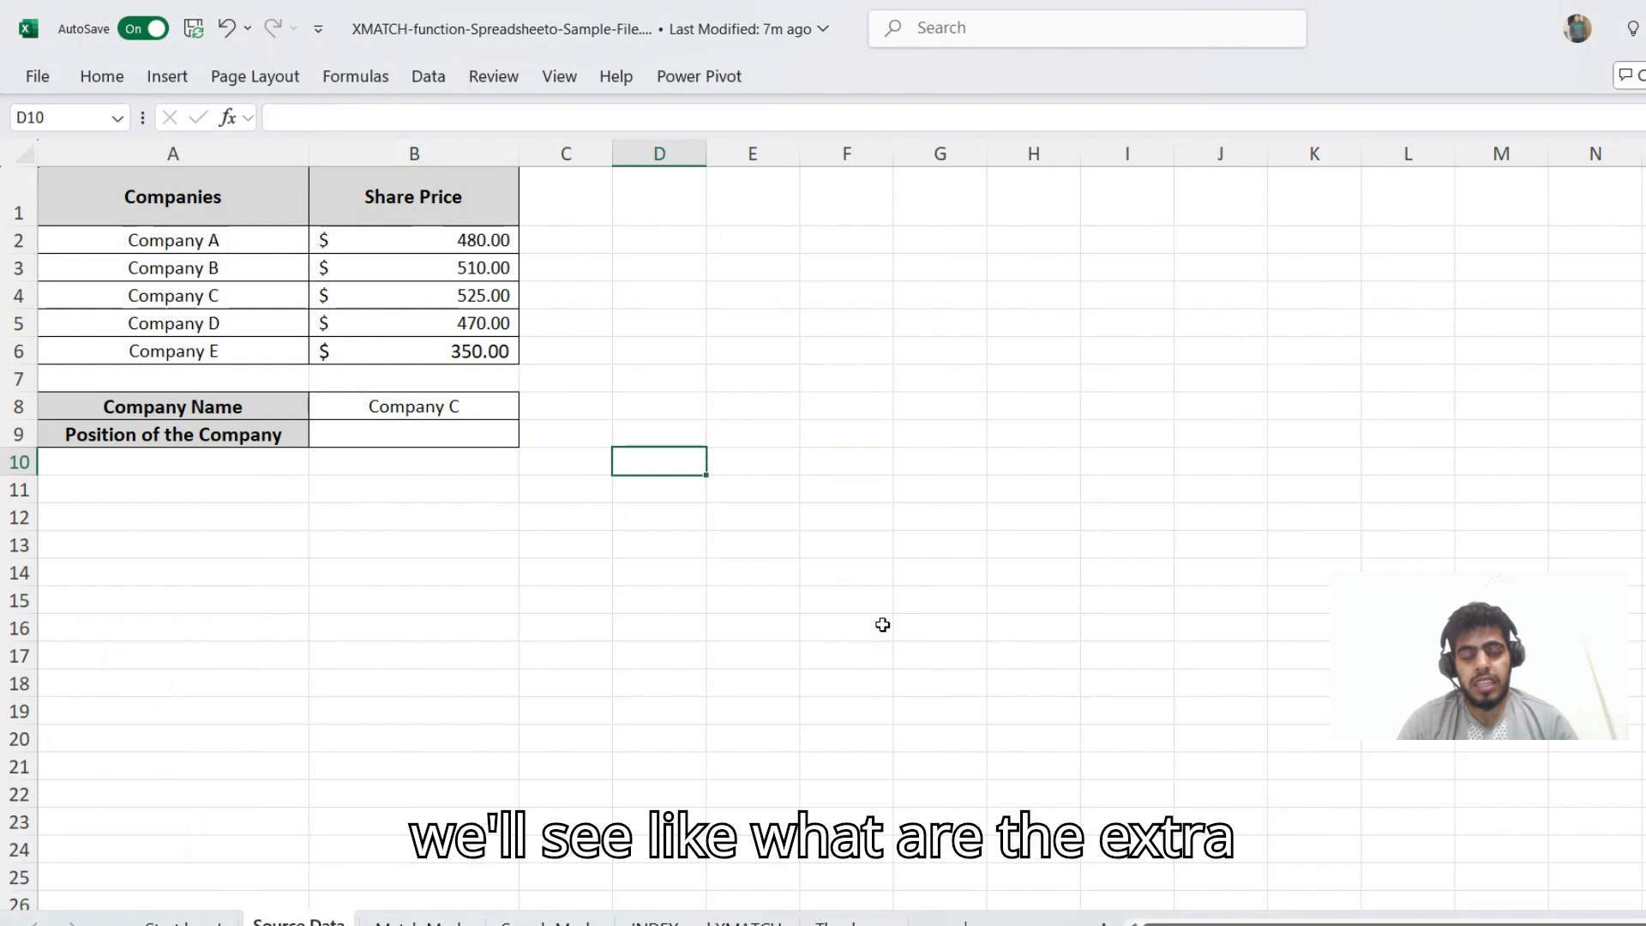
pyautogui.press('Up')
pyautogui.press('Up')
pyautogui.press('Up')
pyautogui.press('Up')
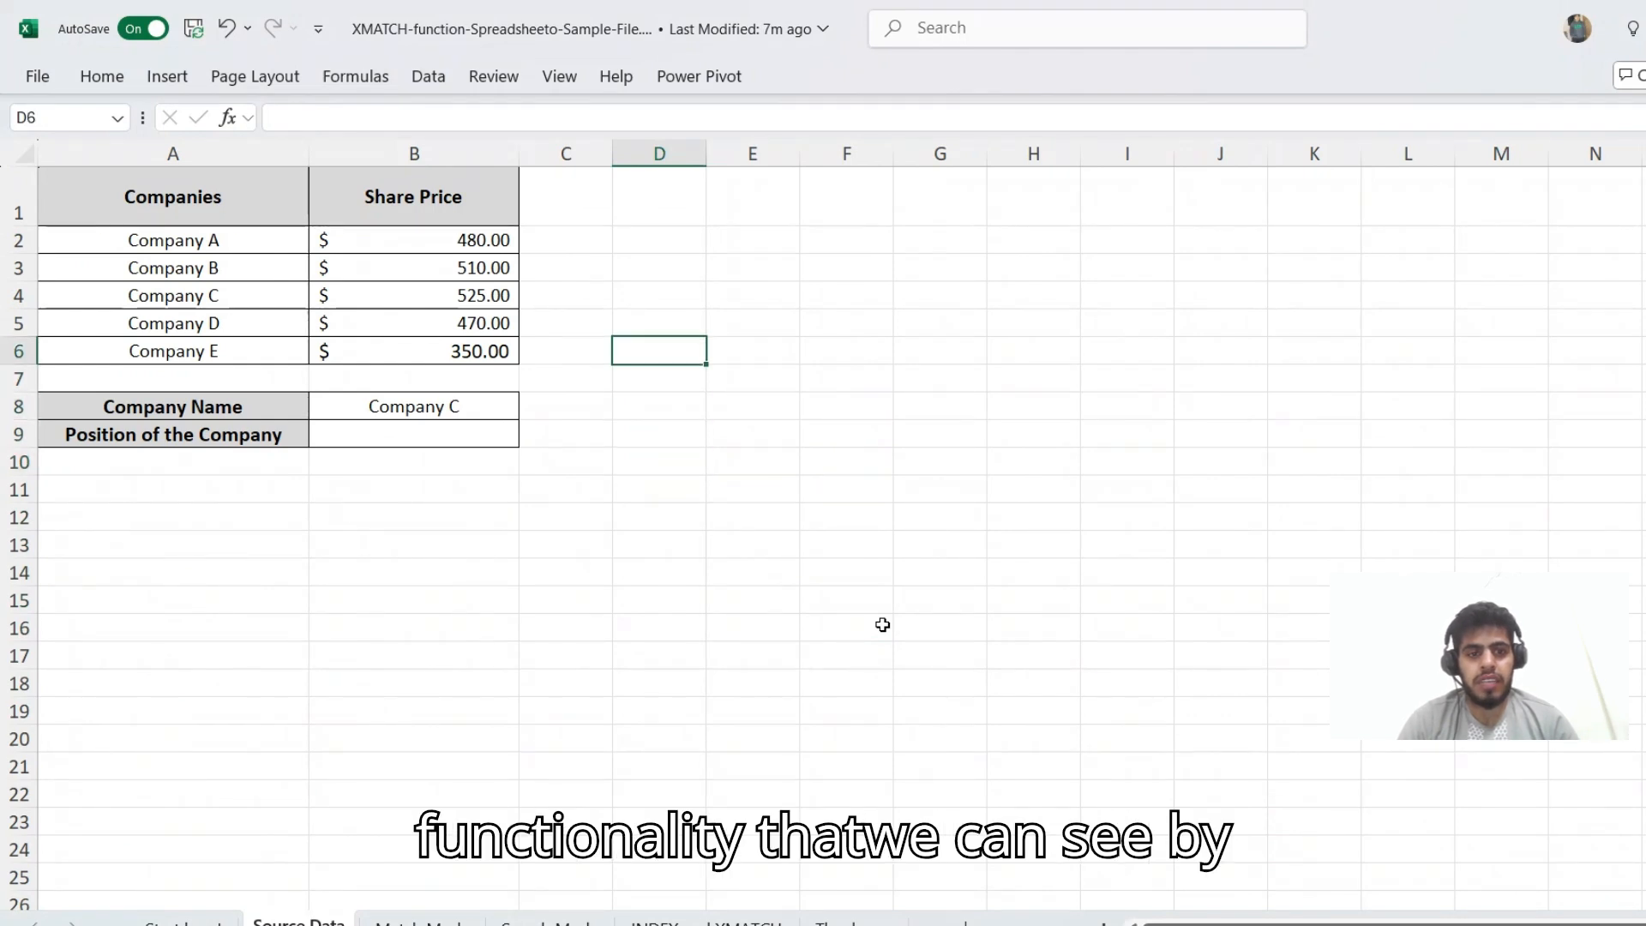
pyautogui.press('Up')
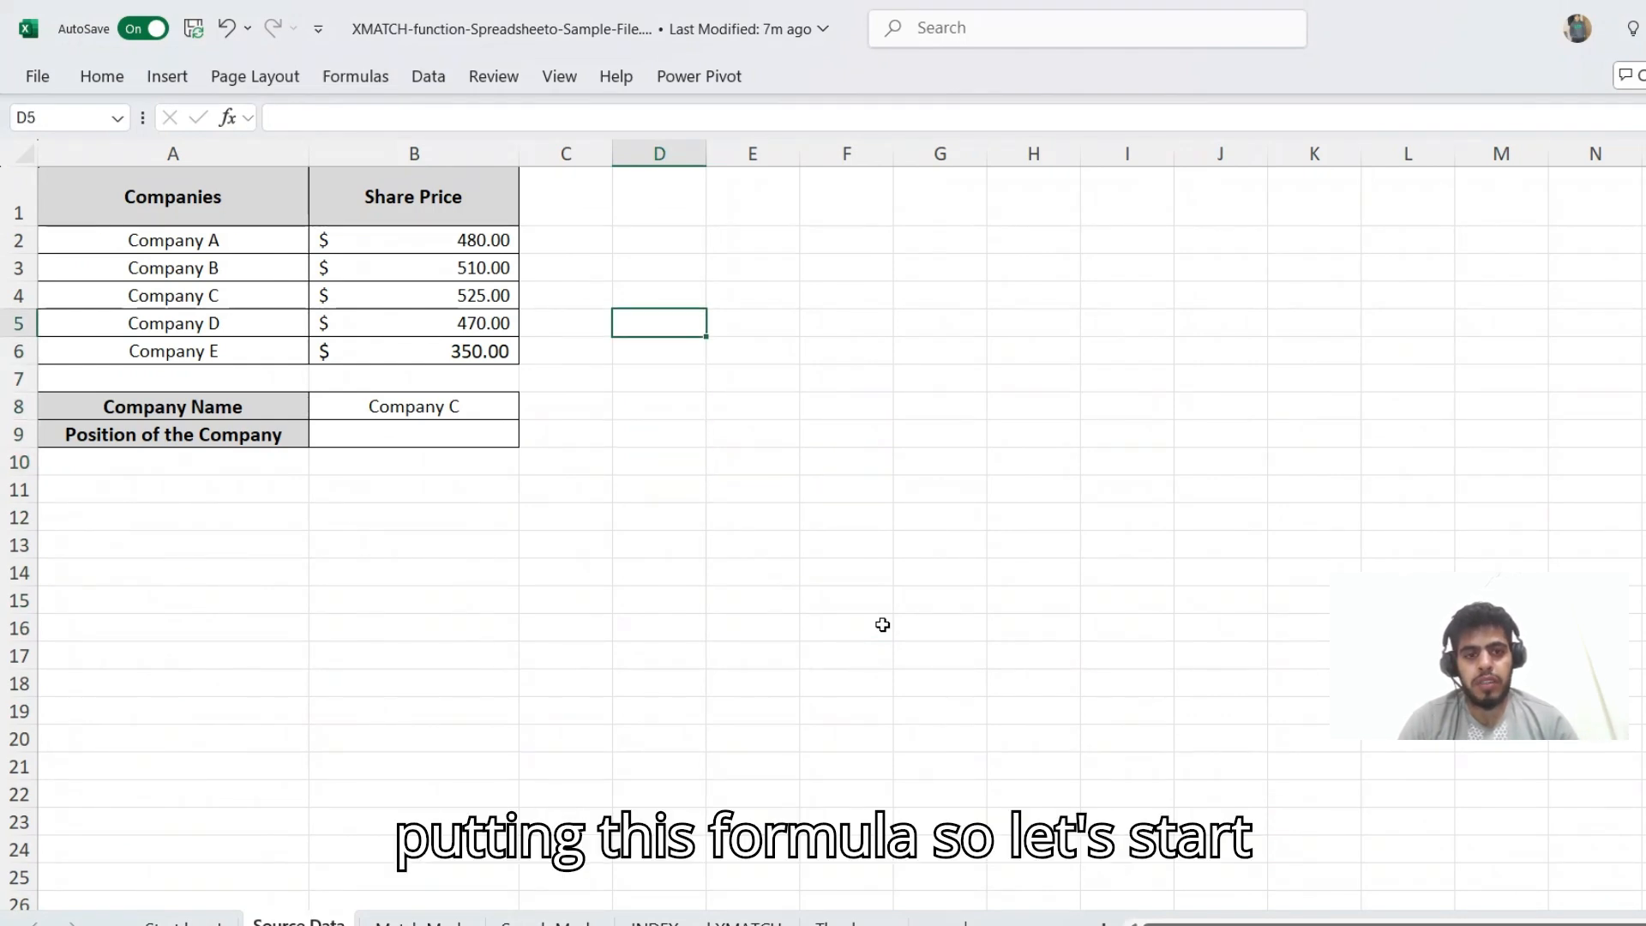
pyautogui.press('Down')
pyautogui.press('Down')
pyautogui.press('Down')
pyautogui.press('Down')
pyautogui.press('Down')
pyautogui.press('Down')
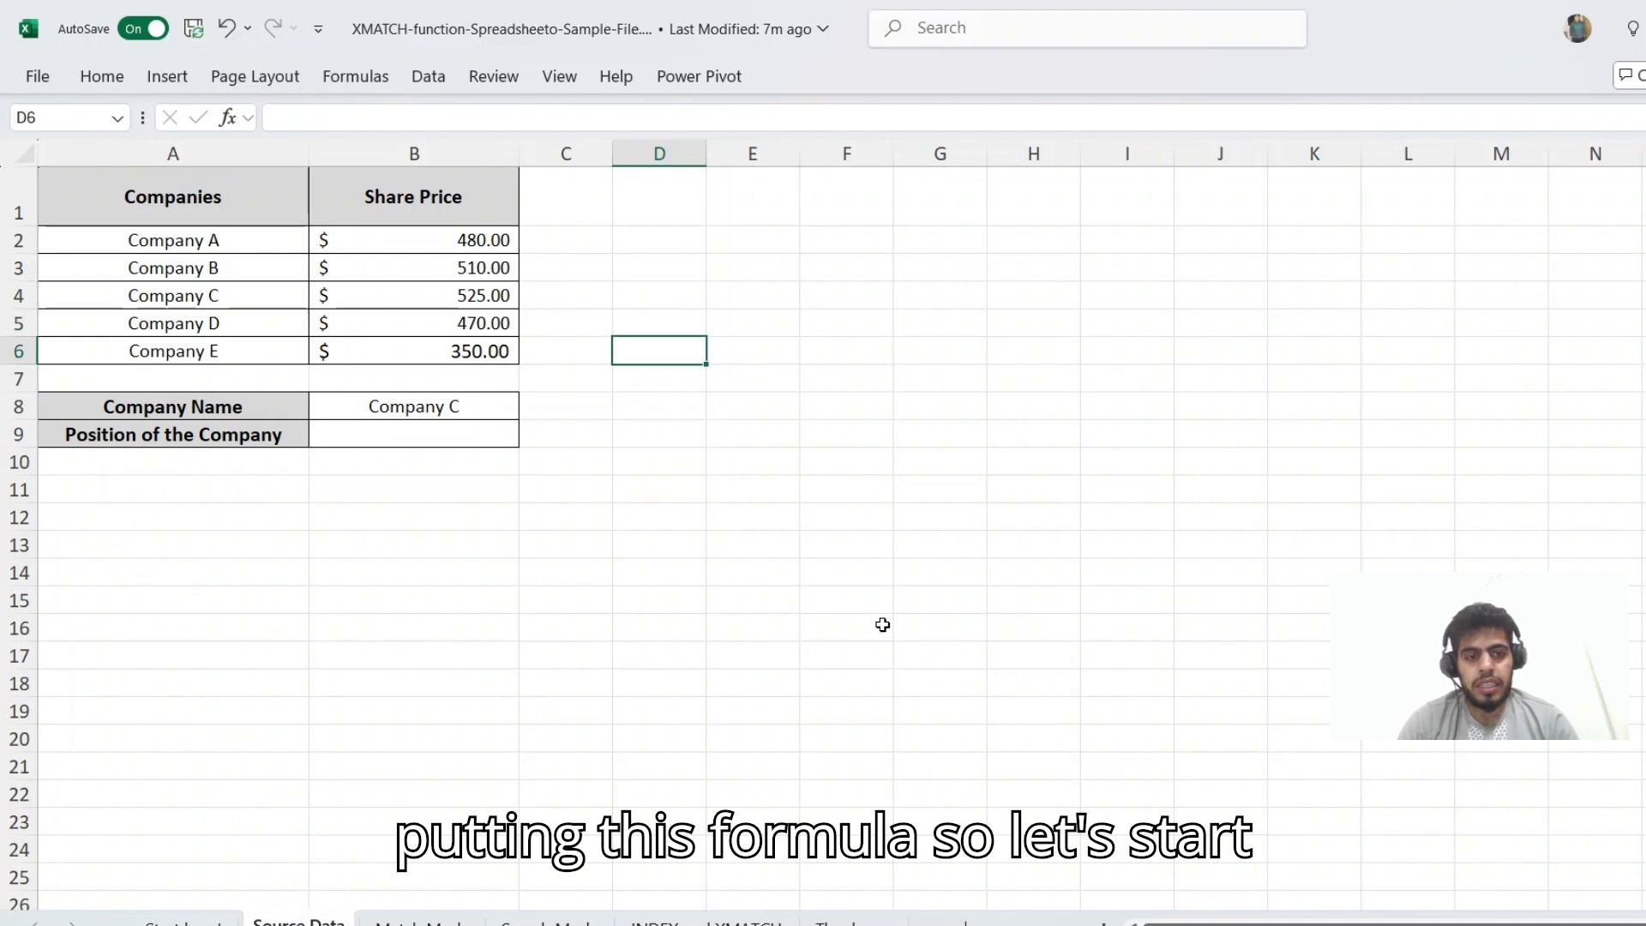
pyautogui.press('Up')
pyautogui.press('Up')
pyautogui.press('Up')
pyautogui.press('Up')
pyautogui.press('Up')
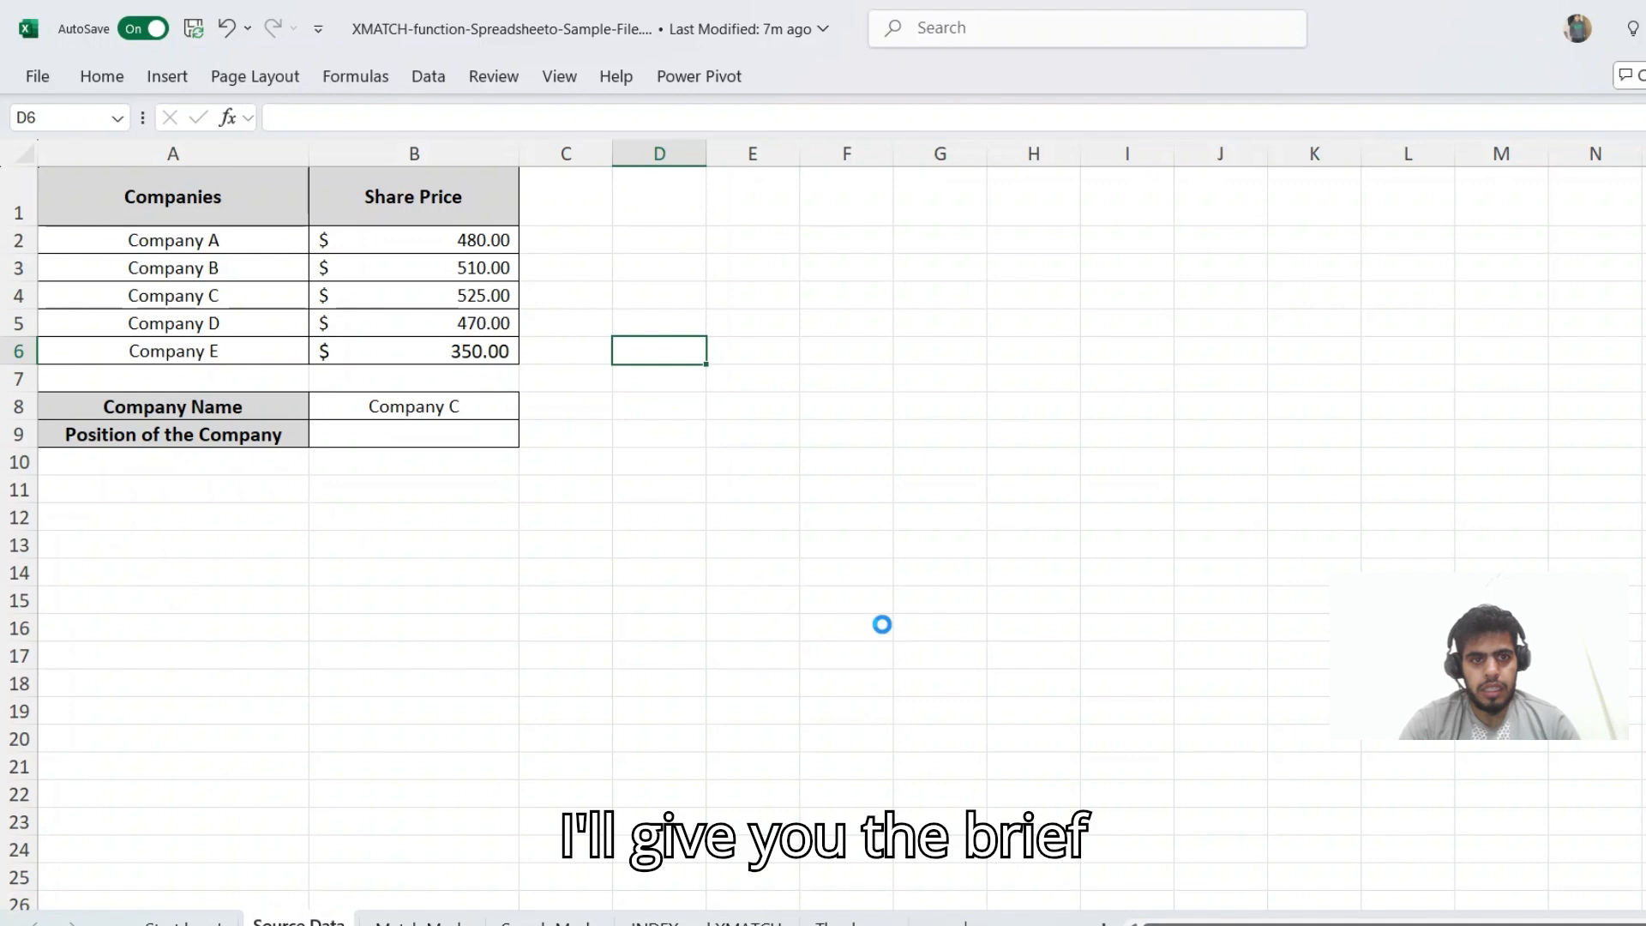
# Step: Insert a new worksheet and start an XMATCH formula in B2 to review the function's description and arguments, leaving the cell empty
pyautogui.hotkey('shift', 'F11')
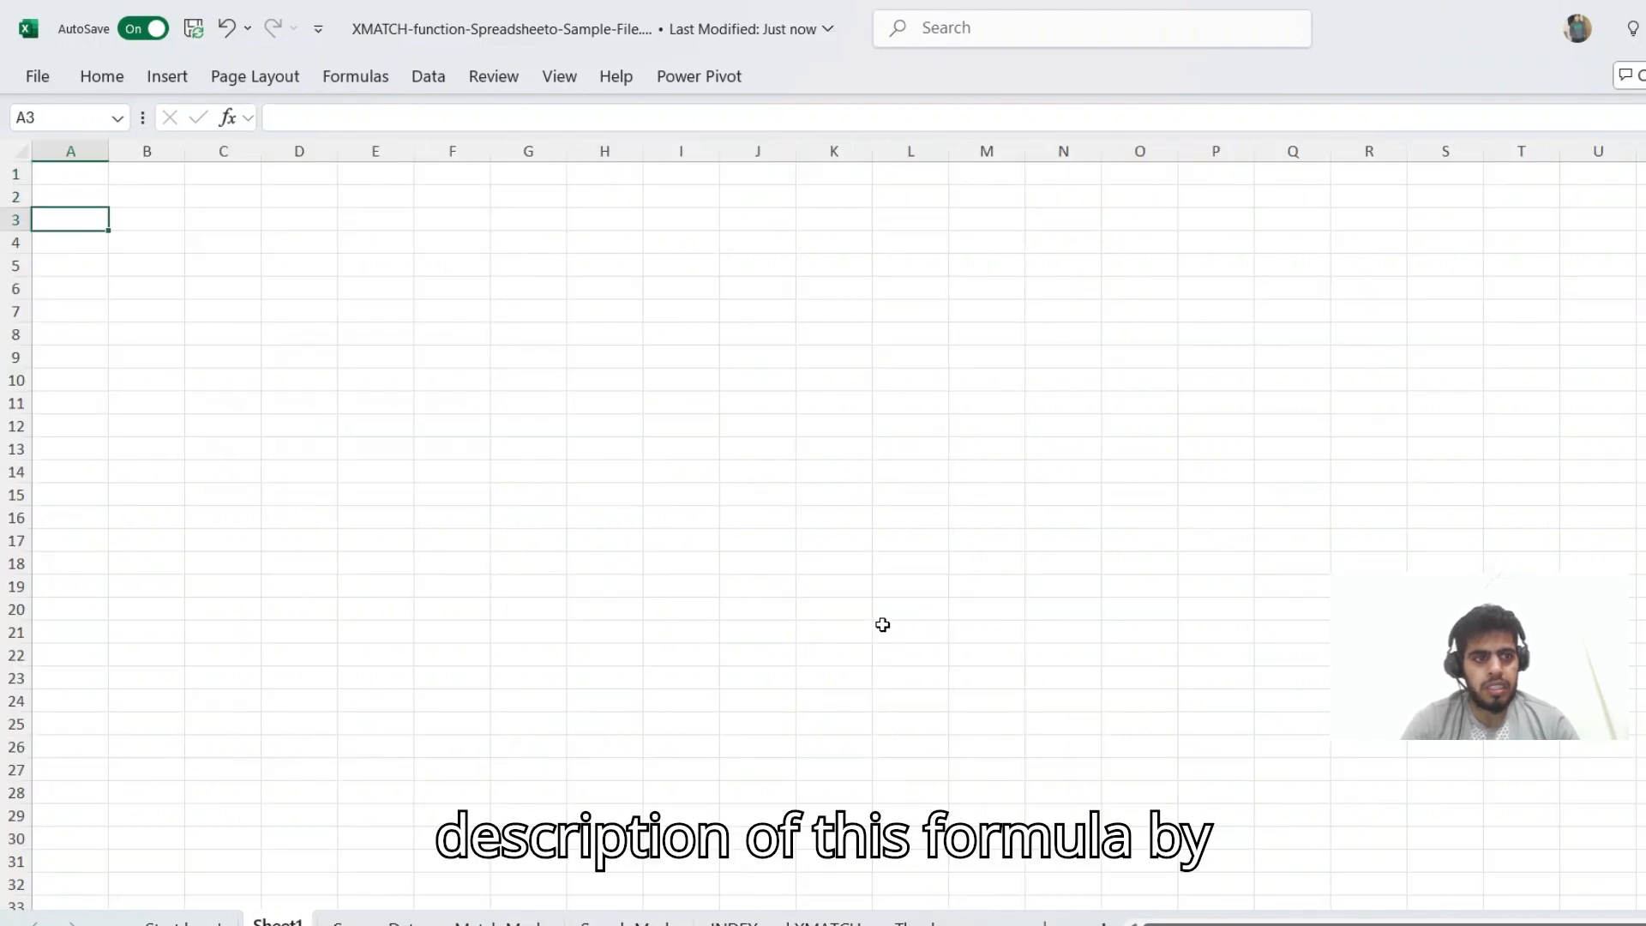
pyautogui.press('Down')
pyautogui.press('Right')
pyautogui.write('=')
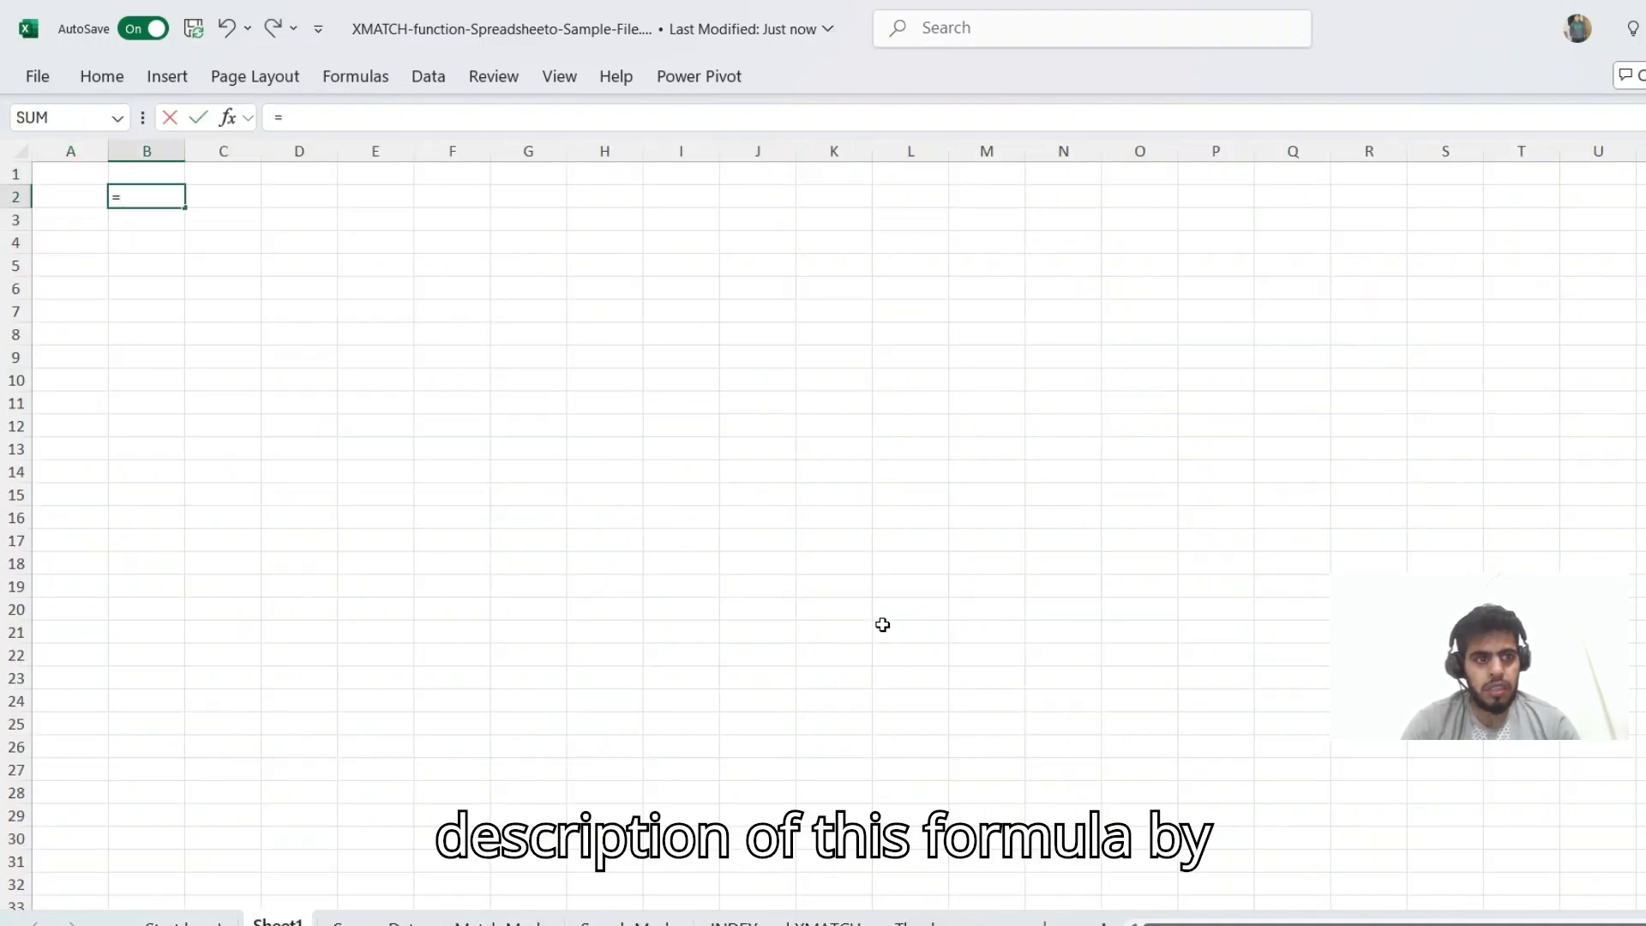
pyautogui.write('xm')
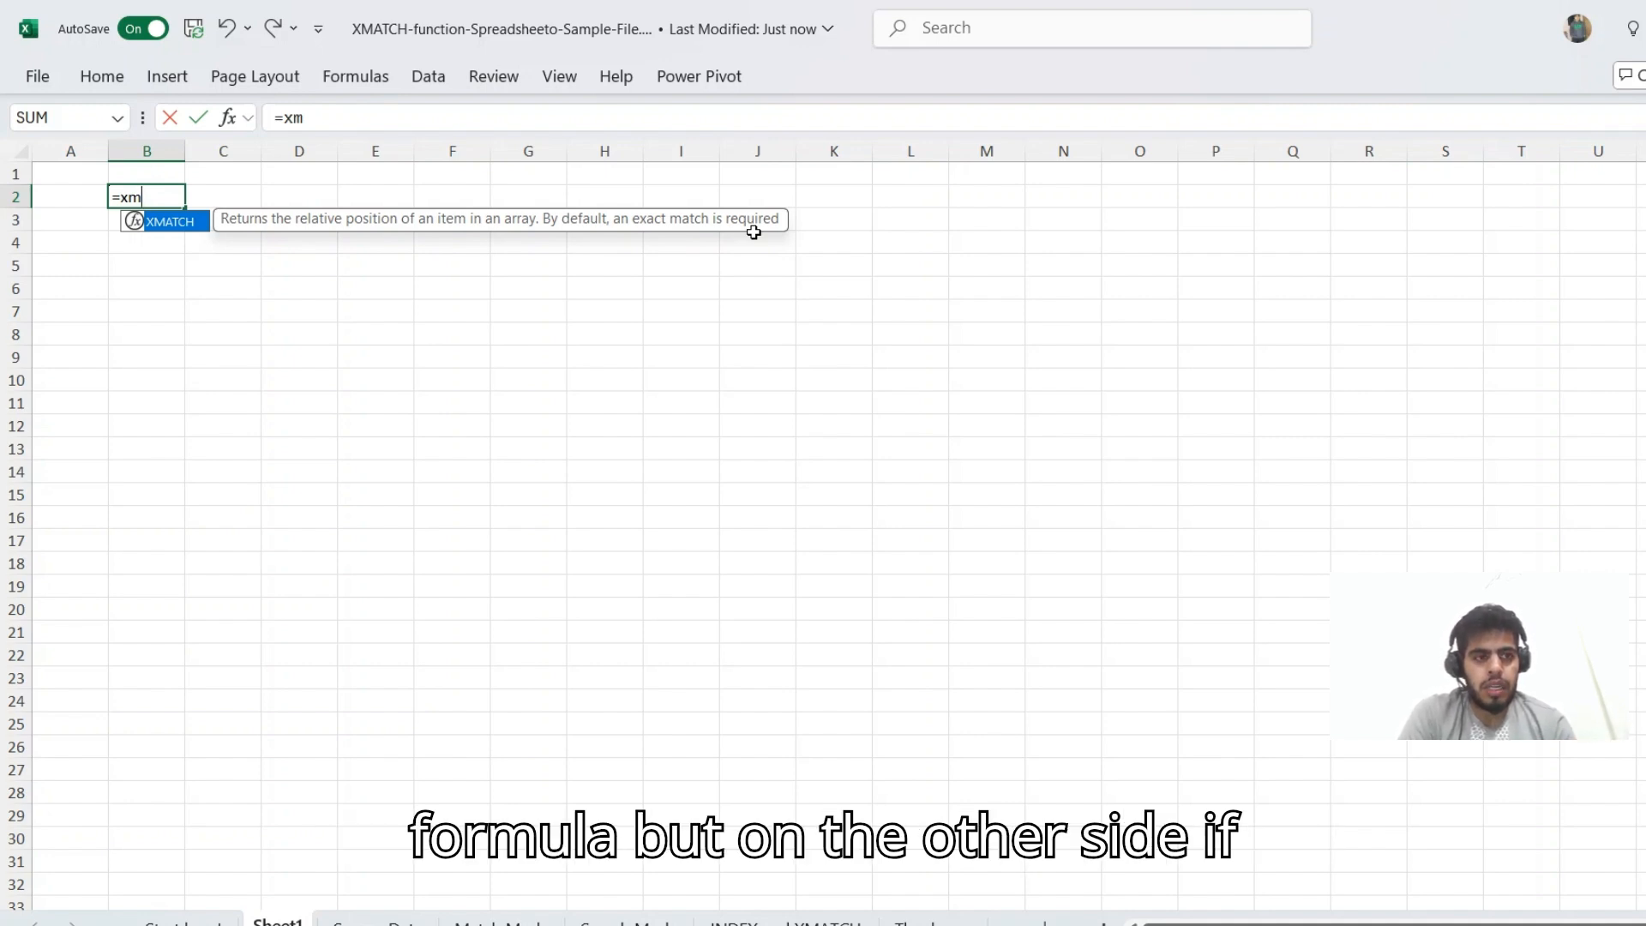
pyautogui.press('Tab')
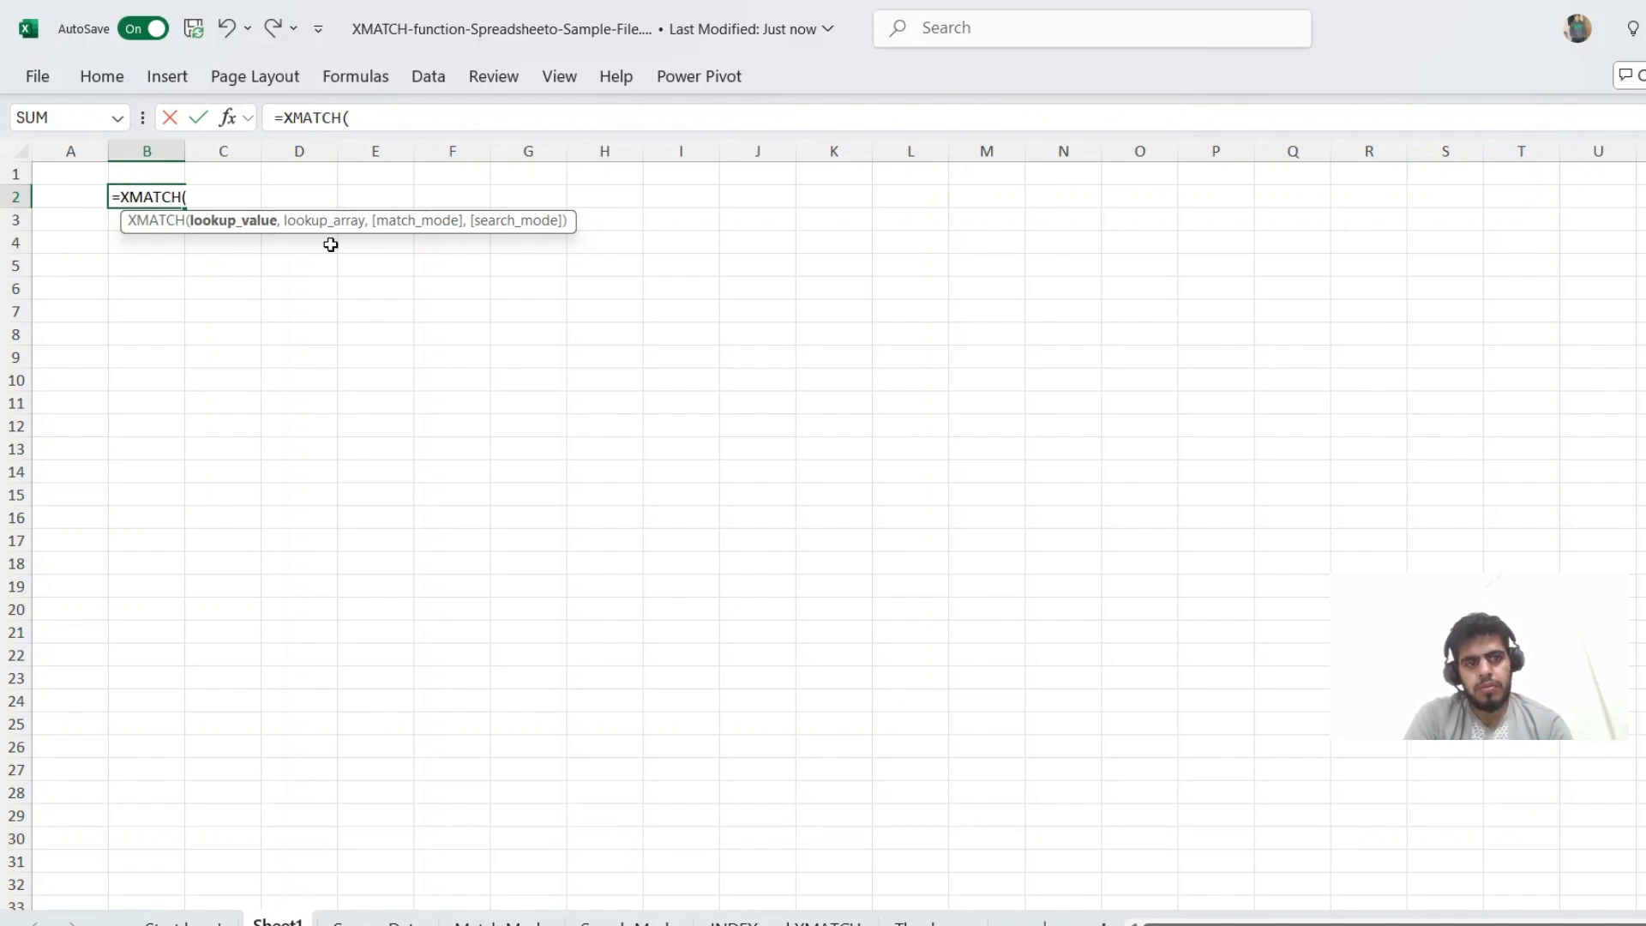
pyautogui.press('Escape')
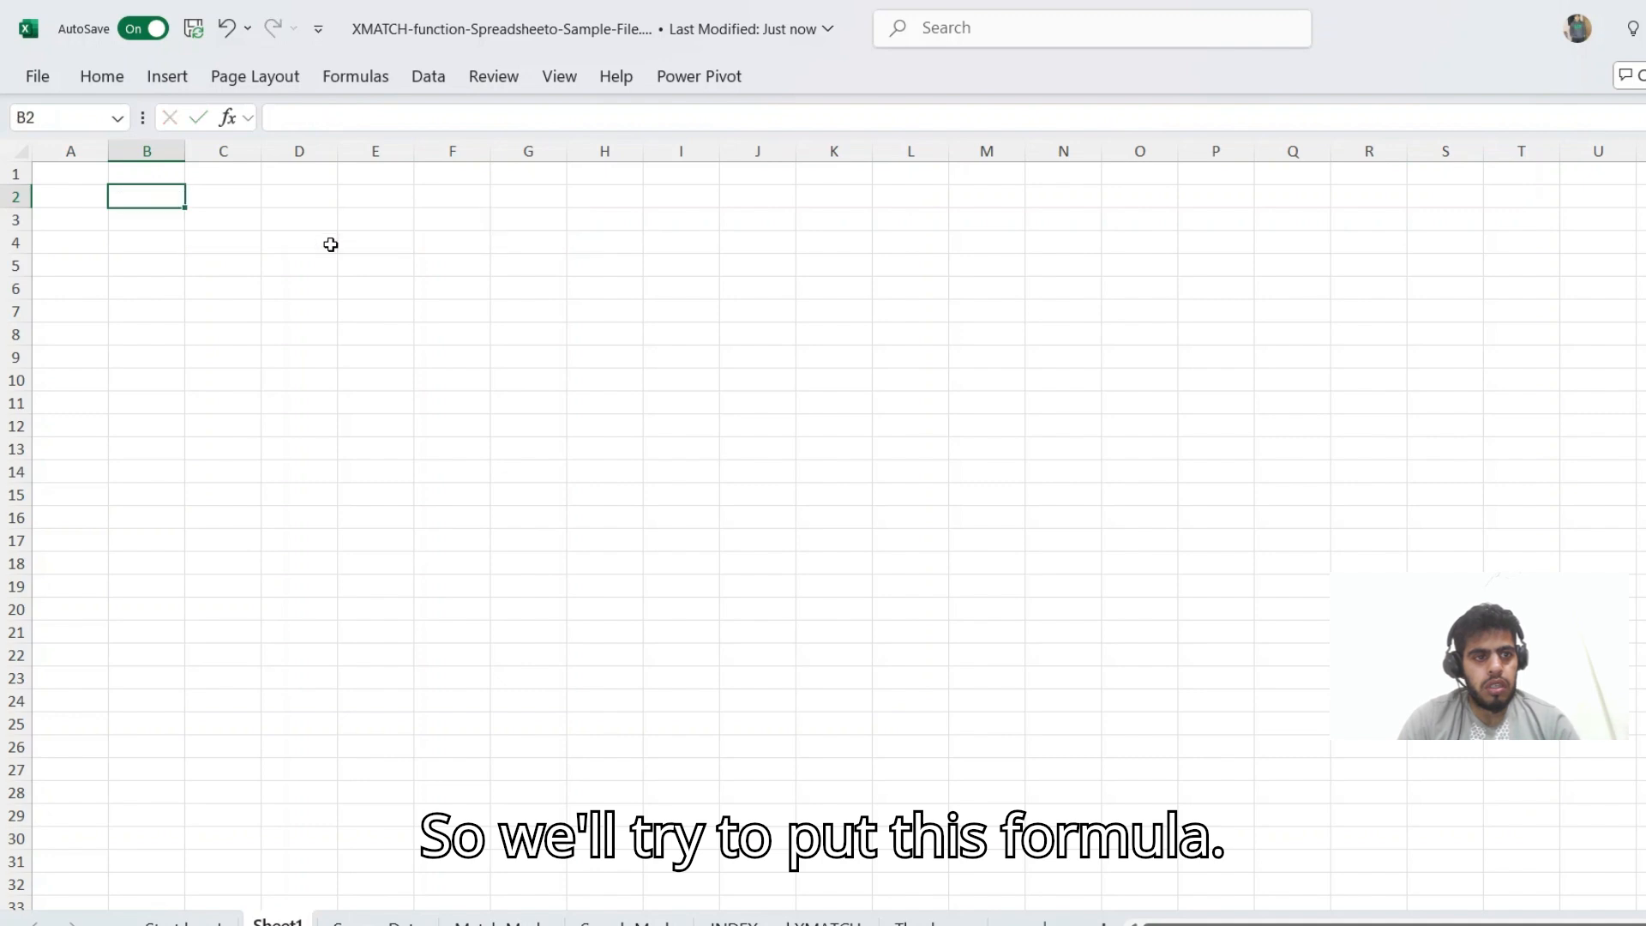
# Step: Enter the heading "List" in cell B1 of the new sheet
pyautogui.press('Down')
pyautogui.press('Up')
pyautogui.press('Left')
pyautogui.press('Right')
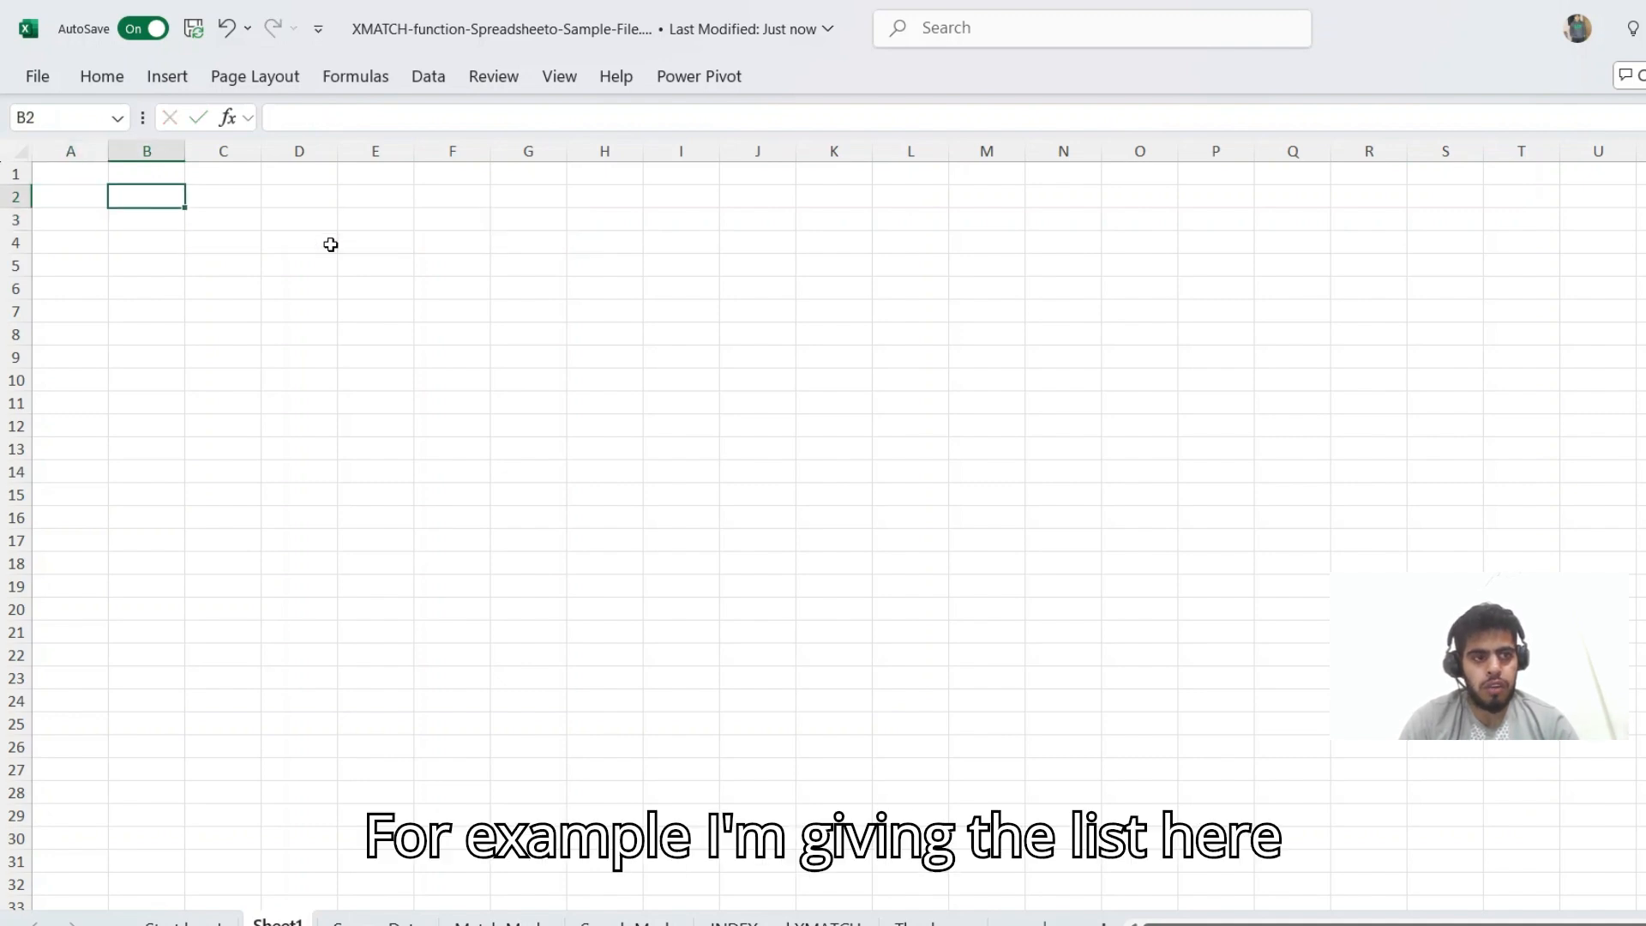
pyautogui.press('Up')
pyautogui.write('List')
pyautogui.press('Return')
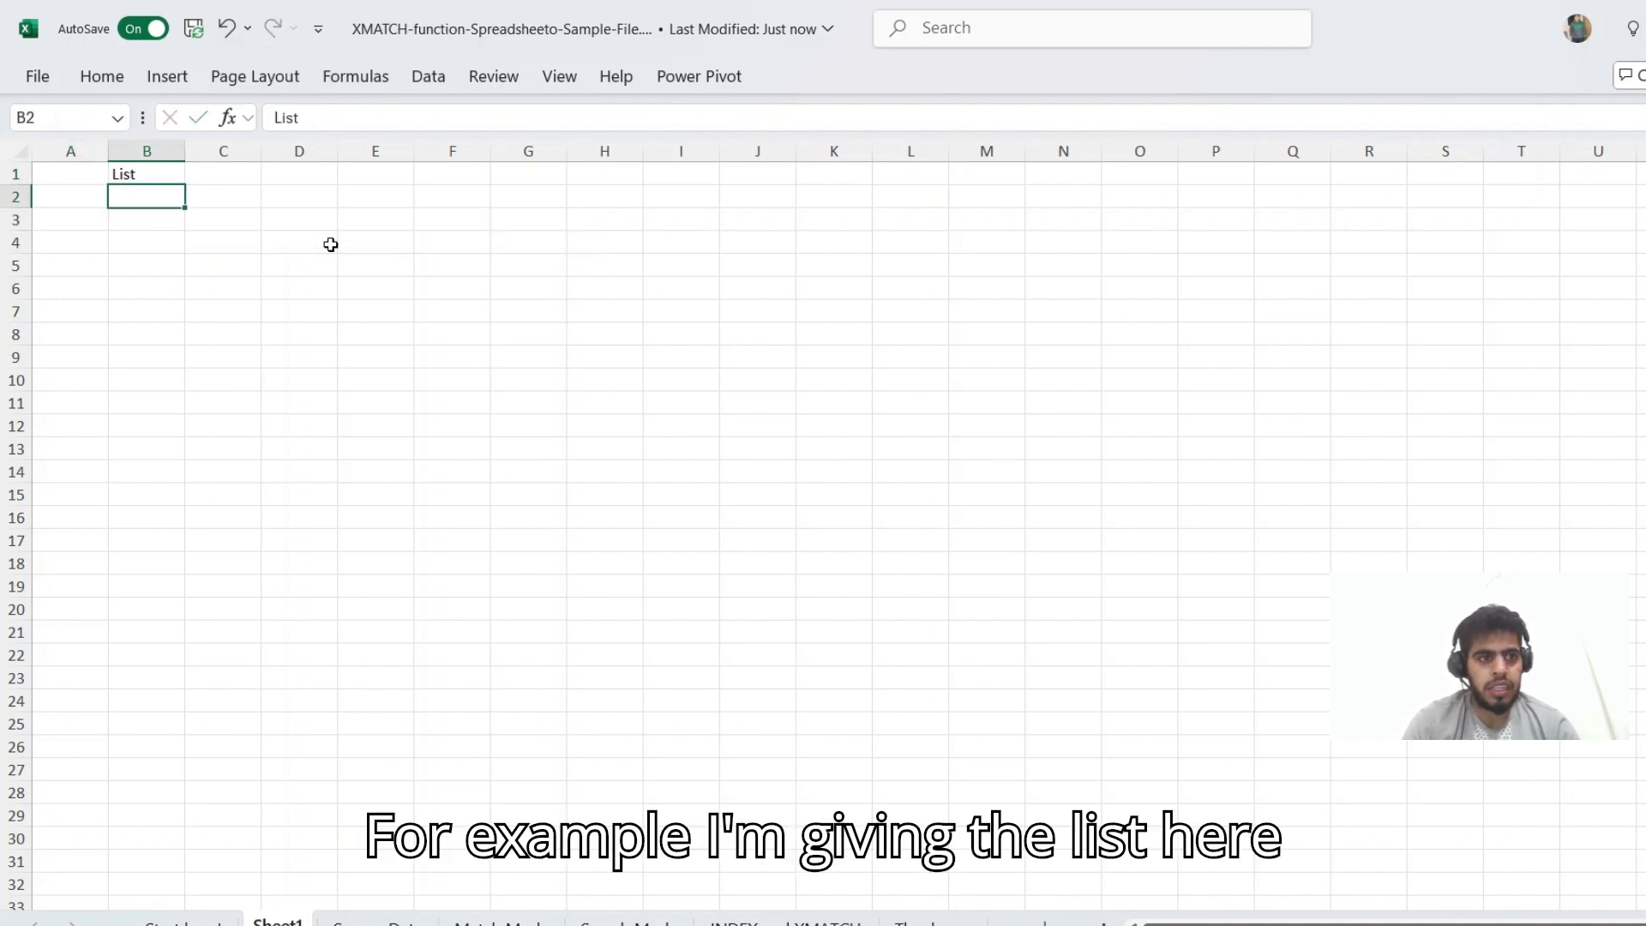
# Step: Enter 1 in B2 as the first list value and select the range B2:B10
pyautogui.write('1')
pyautogui.press('Return')
pyautogui.press('Up')
pyautogui.hotkey('shift', 'Down')
pyautogui.hotkey('shift', 'Down')
pyautogui.hotkey('shift', 'Down')
pyautogui.hotkey('shift', 'Down')
pyautogui.hotkey('shift', 'Down')
pyautogui.hotkey('shift', 'Down')
pyautogui.hotkey('shift', 'Down')
pyautogui.hotkey('shift', 'Down')
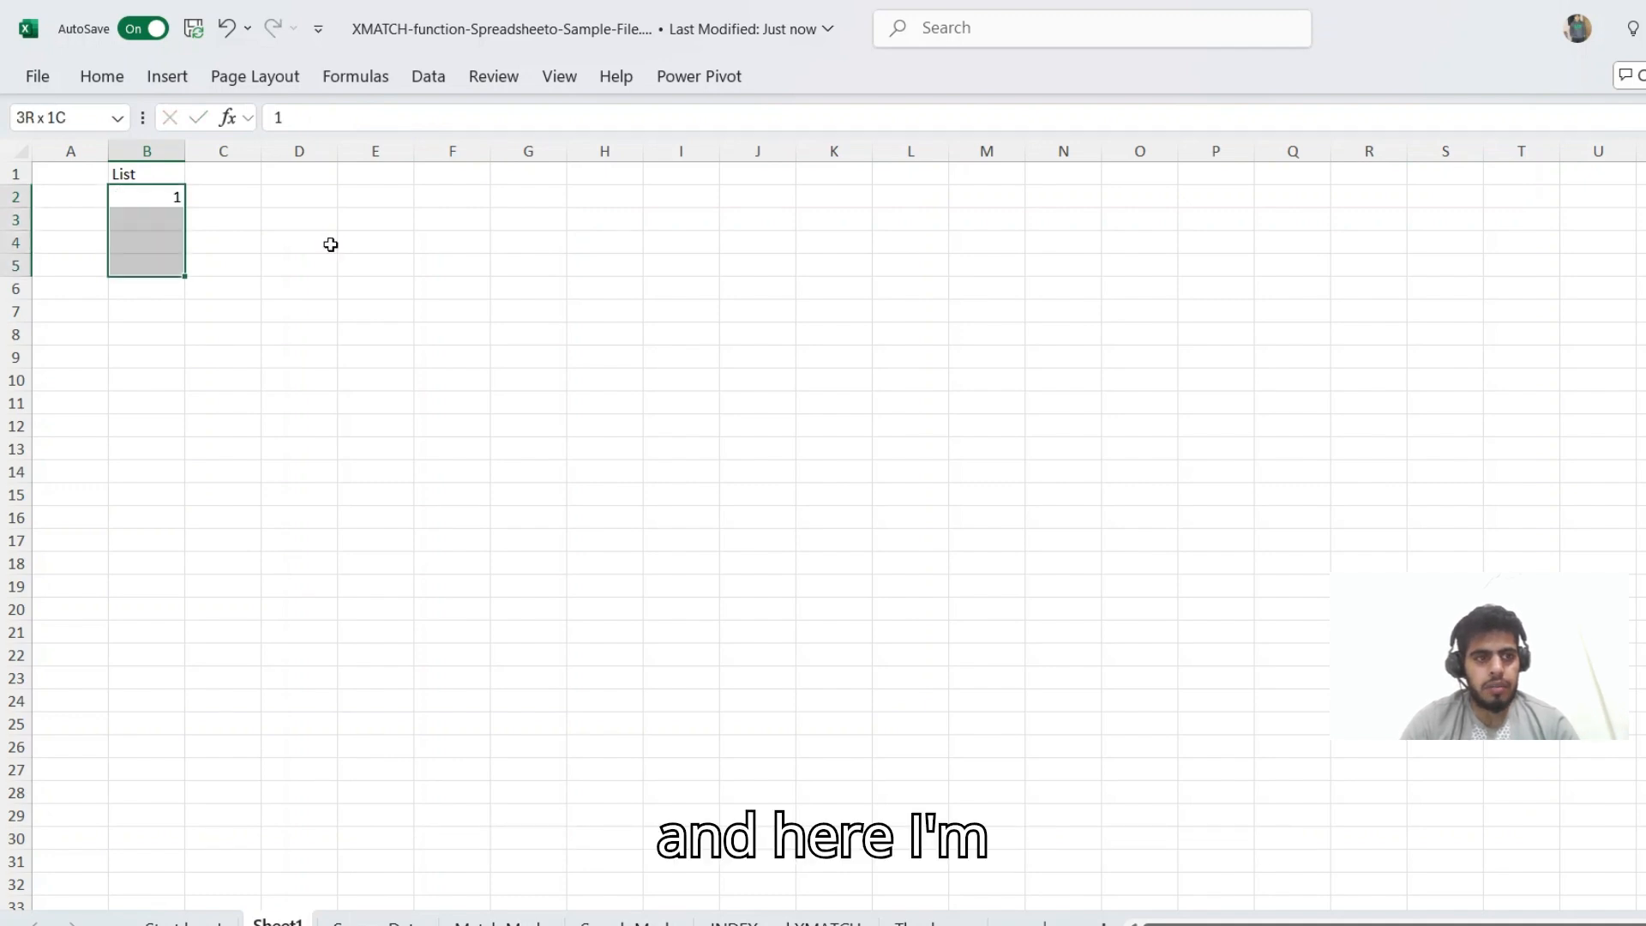
pyautogui.press('alt')
pyautogui.write('h')
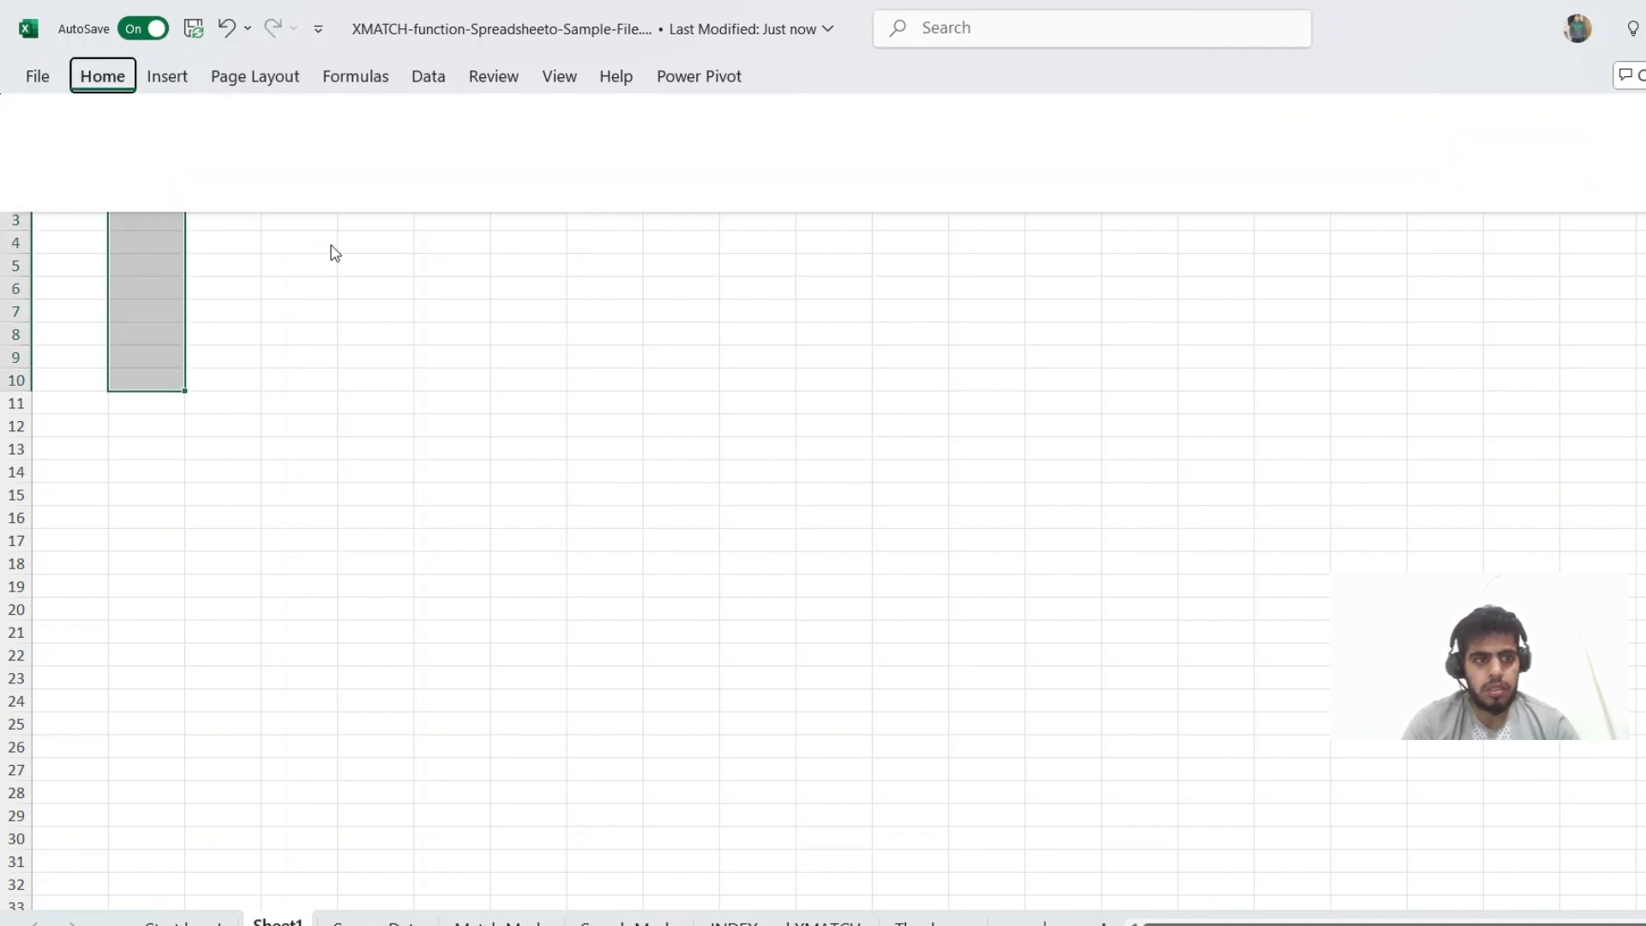
pyautogui.write('isi')
pyautogui.press('Return')
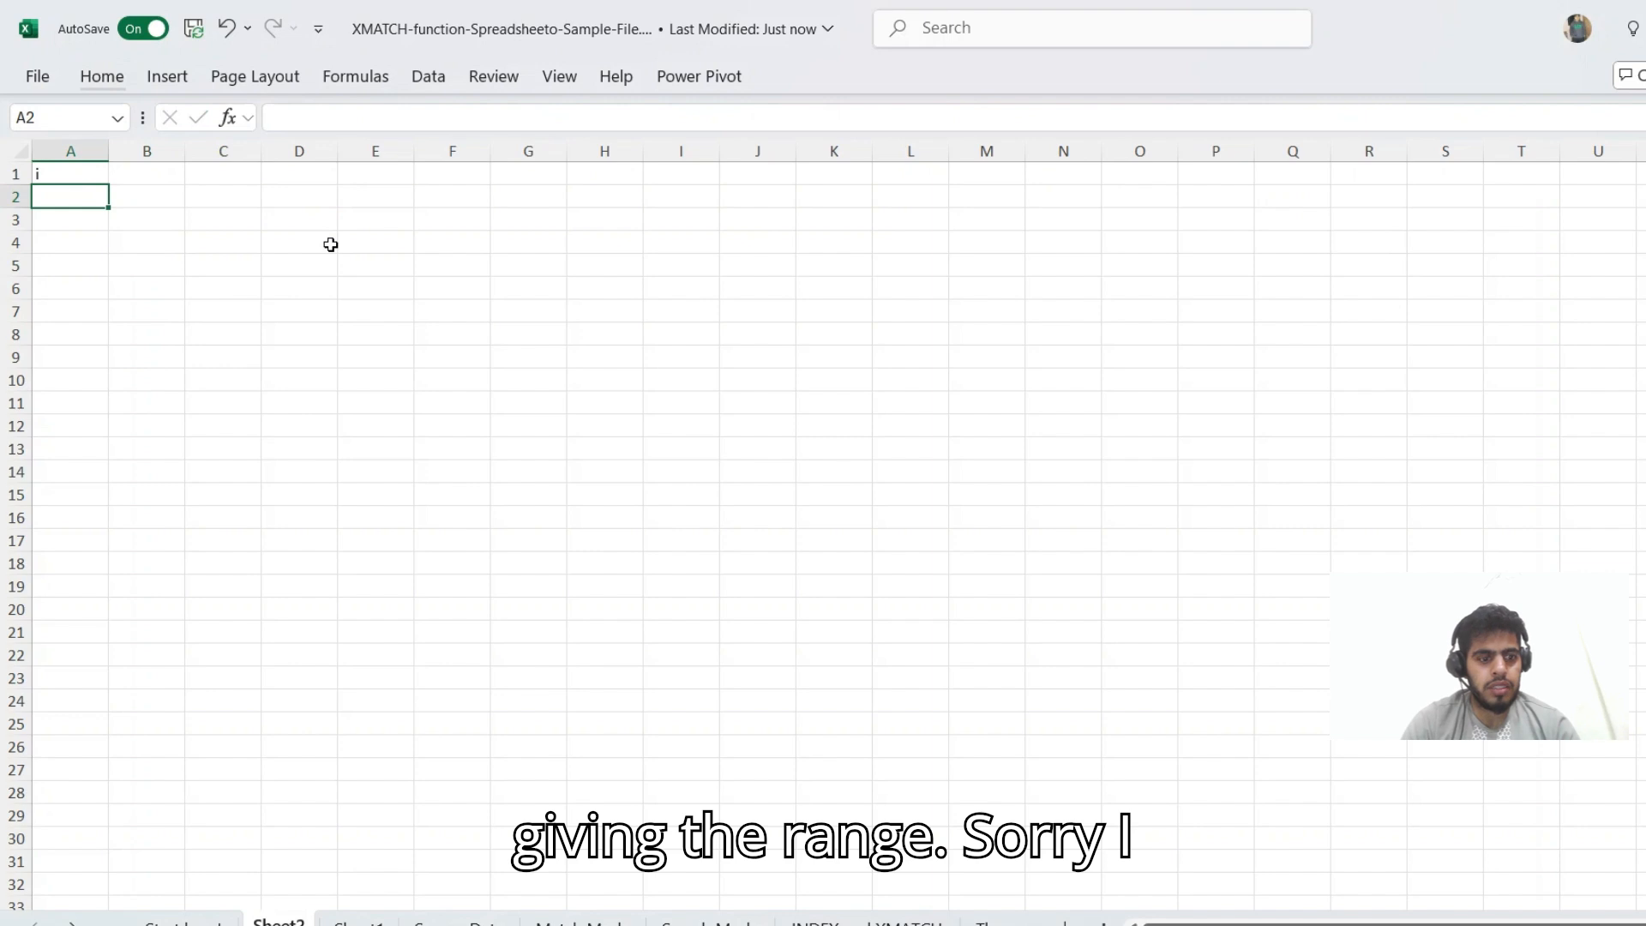
pyautogui.press('alt')
pyautogui.press('h')
pyautogui.press('d')
pyautogui.press('s')
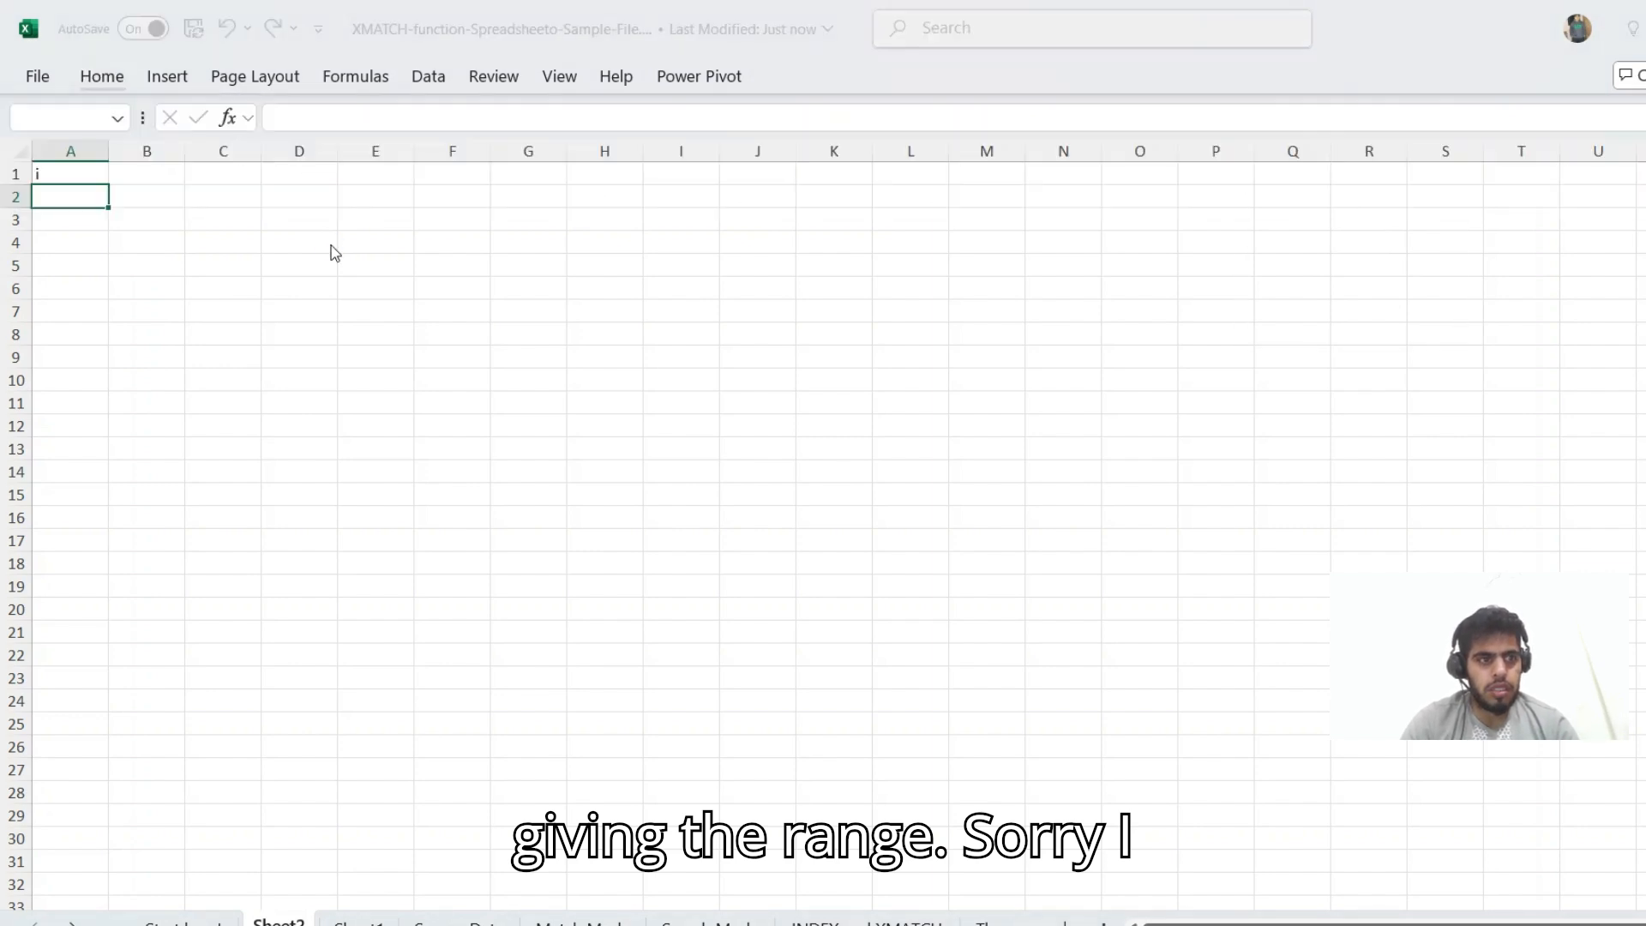
pyautogui.press('Return')
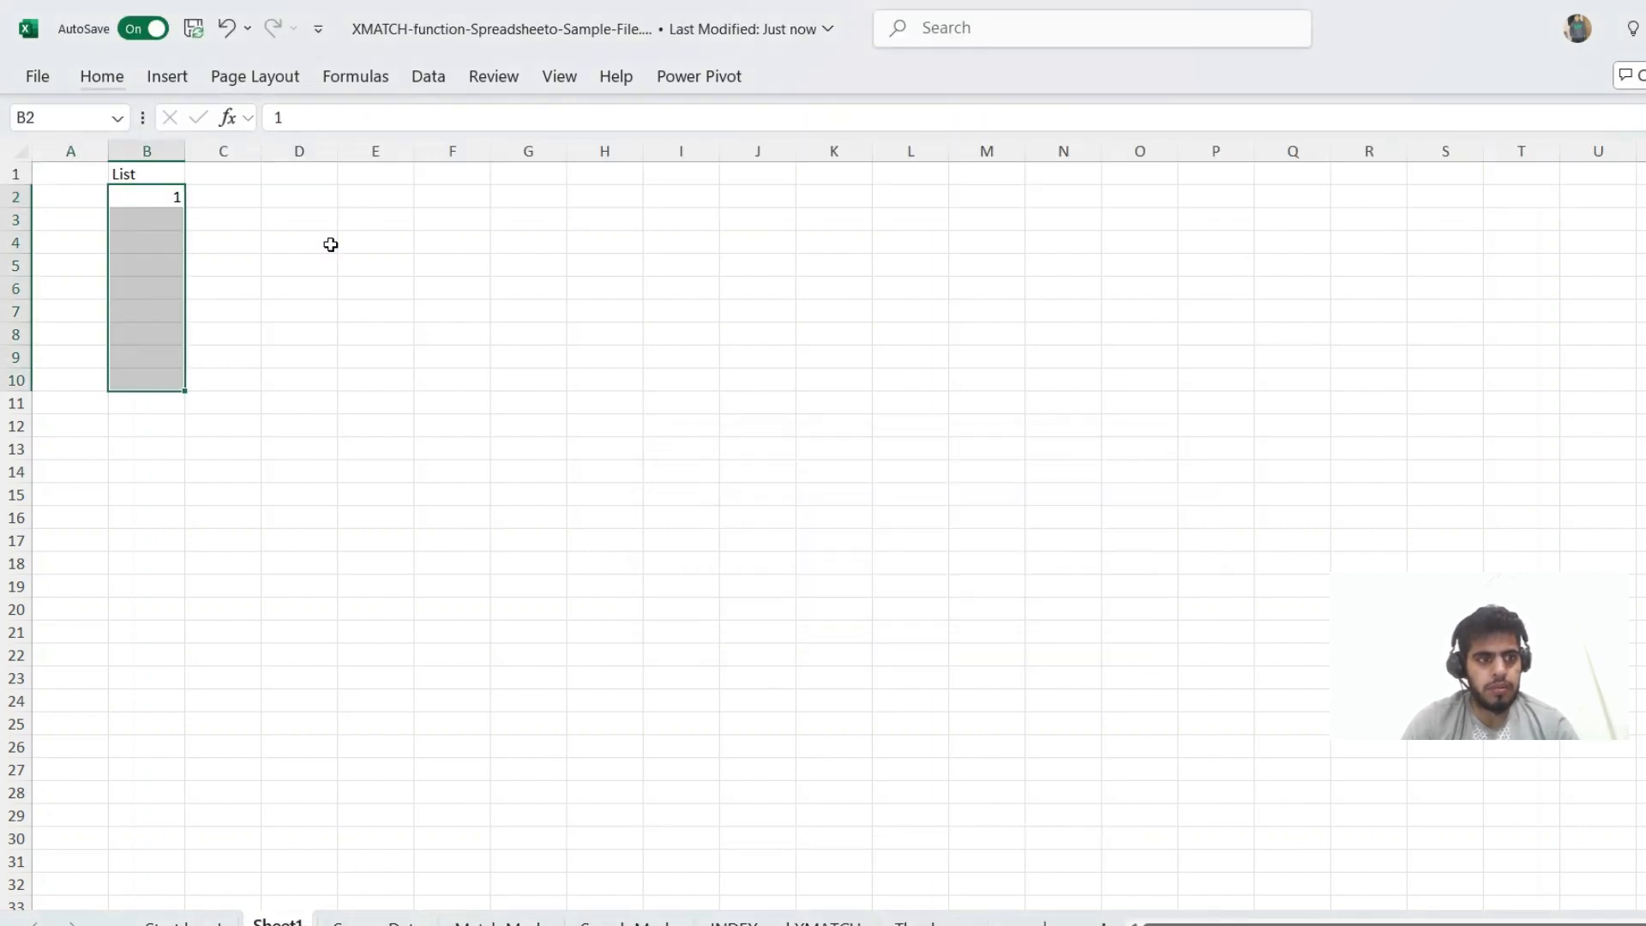
# Step: Fill the selected range B2:B10 with a series from 1 to 9
pyautogui.press('alt')
pyautogui.press('h')
pyautogui.press('f')
pyautogui.press('i')
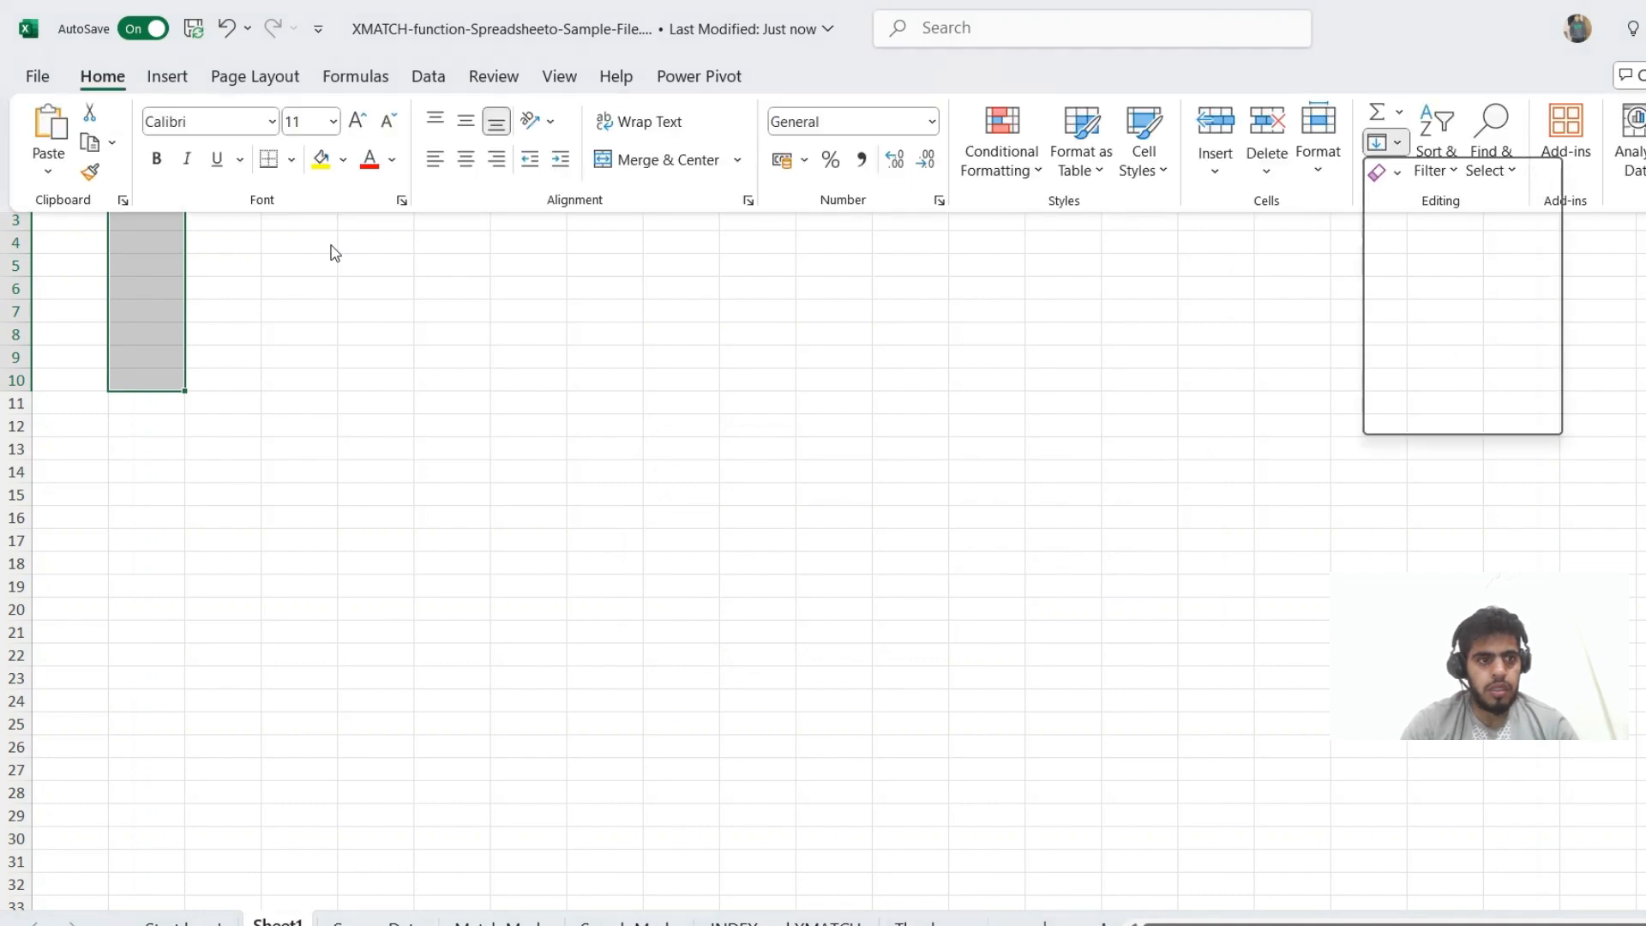
pyautogui.press('s')
pyautogui.press('Return')
# Step: Enter the heading "Lookup Value" in E1 and autofit the width of column E
pyautogui.press('Up')
pyautogui.press('Right')
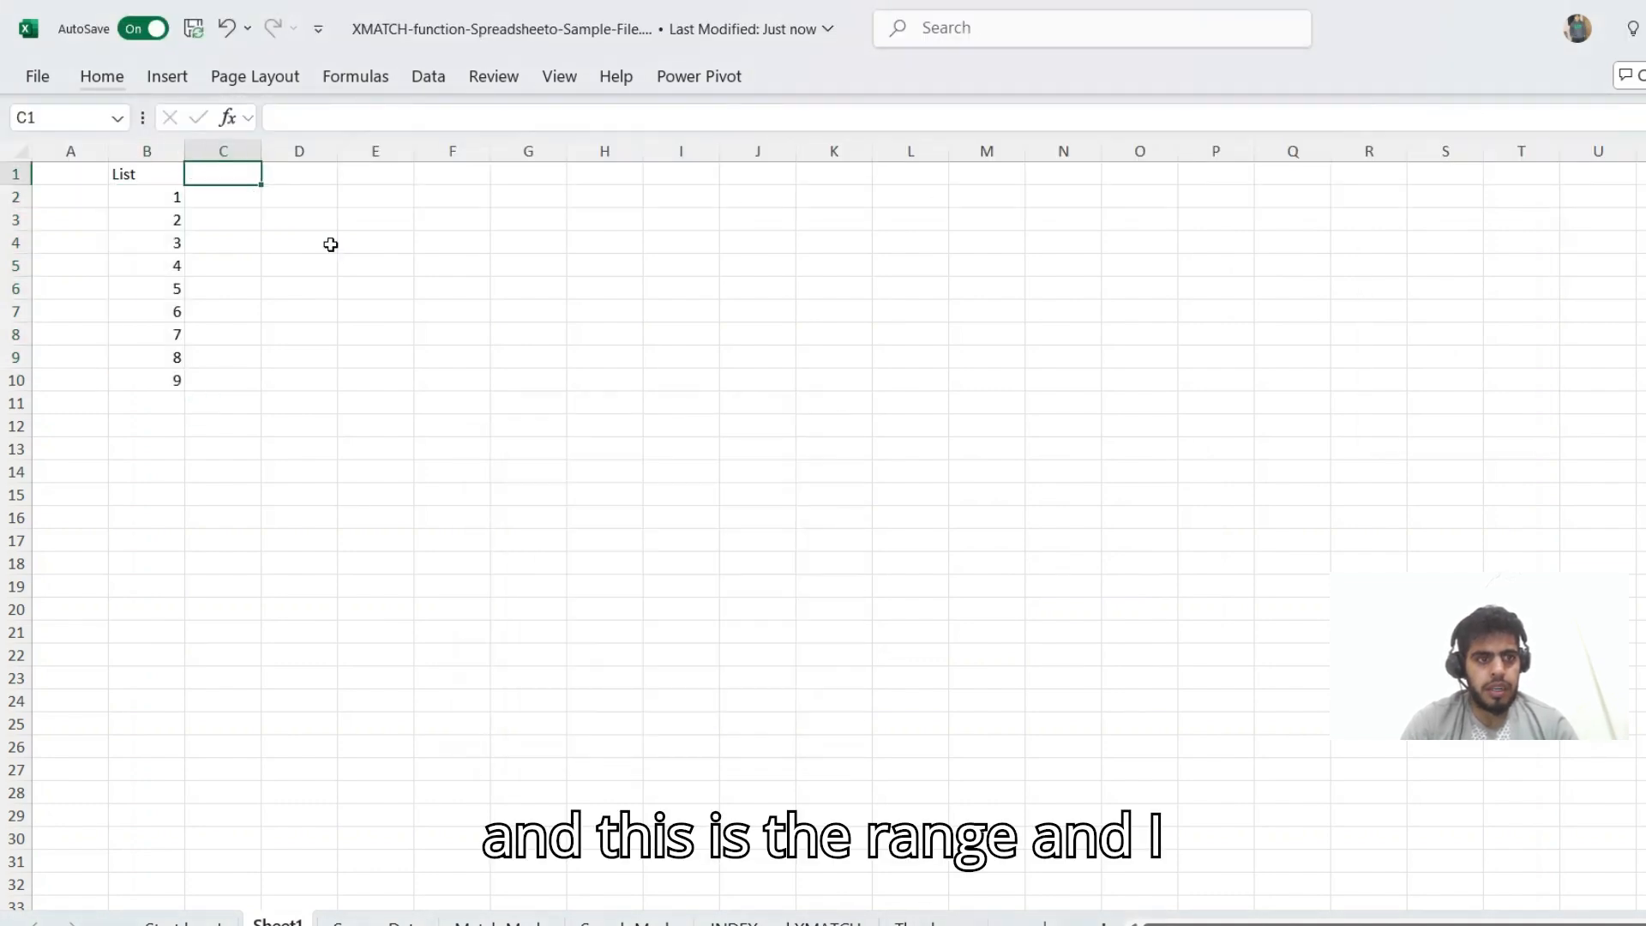
pyautogui.press('Right')
pyautogui.press('Right')
pyautogui.press('Right')
pyautogui.press('Left')
pyautogui.press('F2')
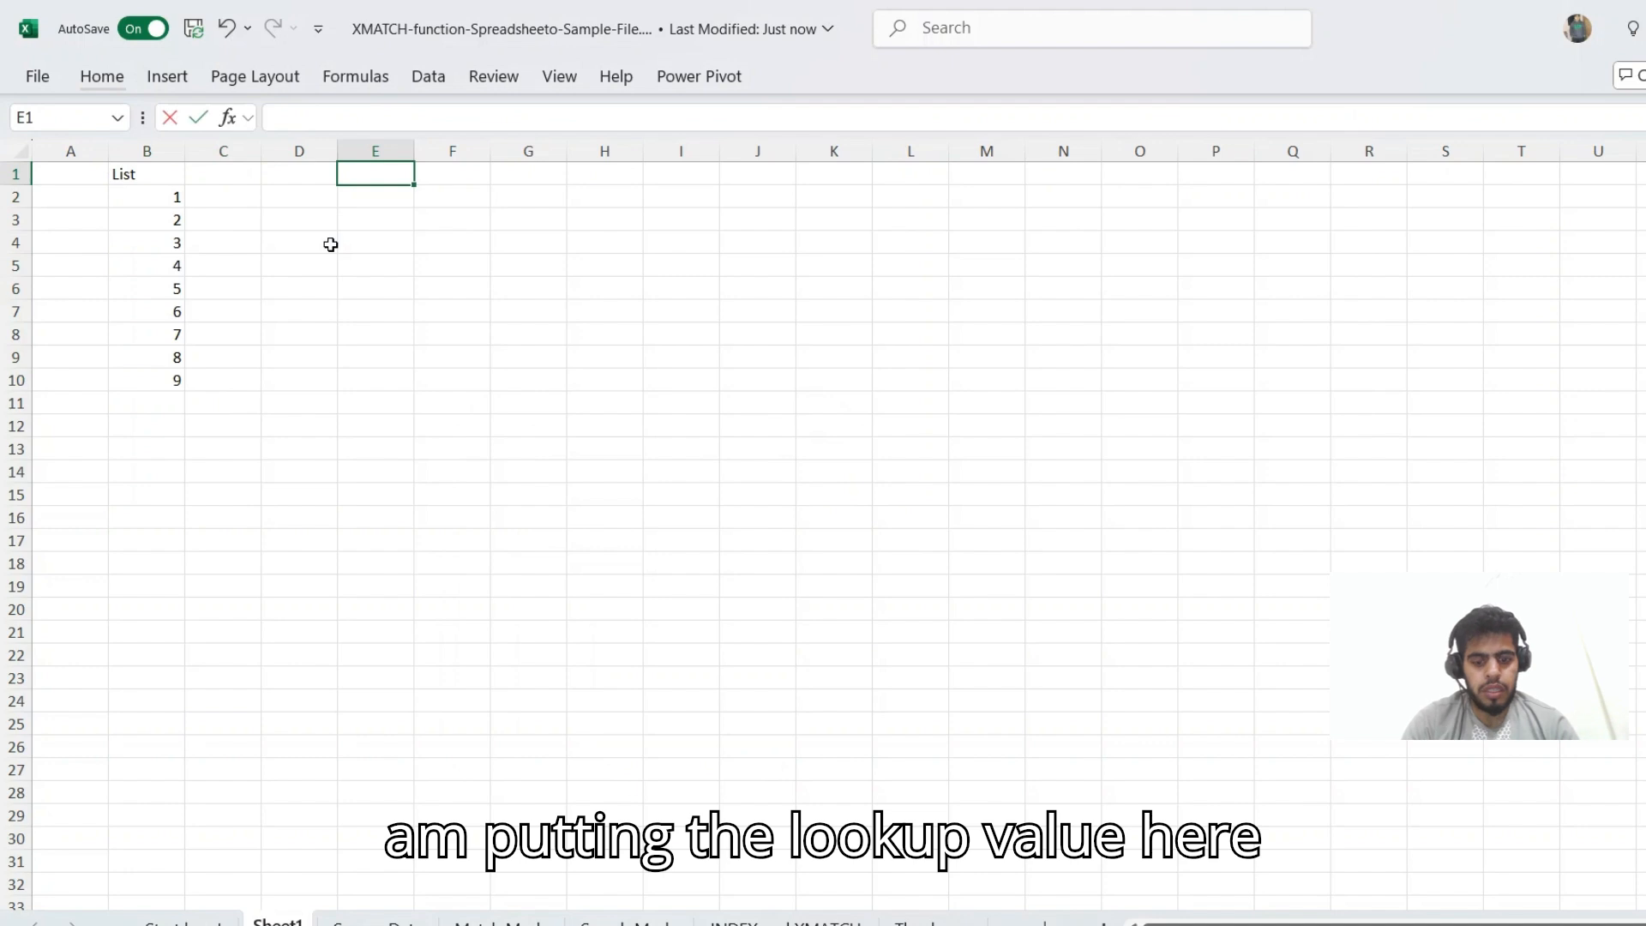
pyautogui.write('Lookup')
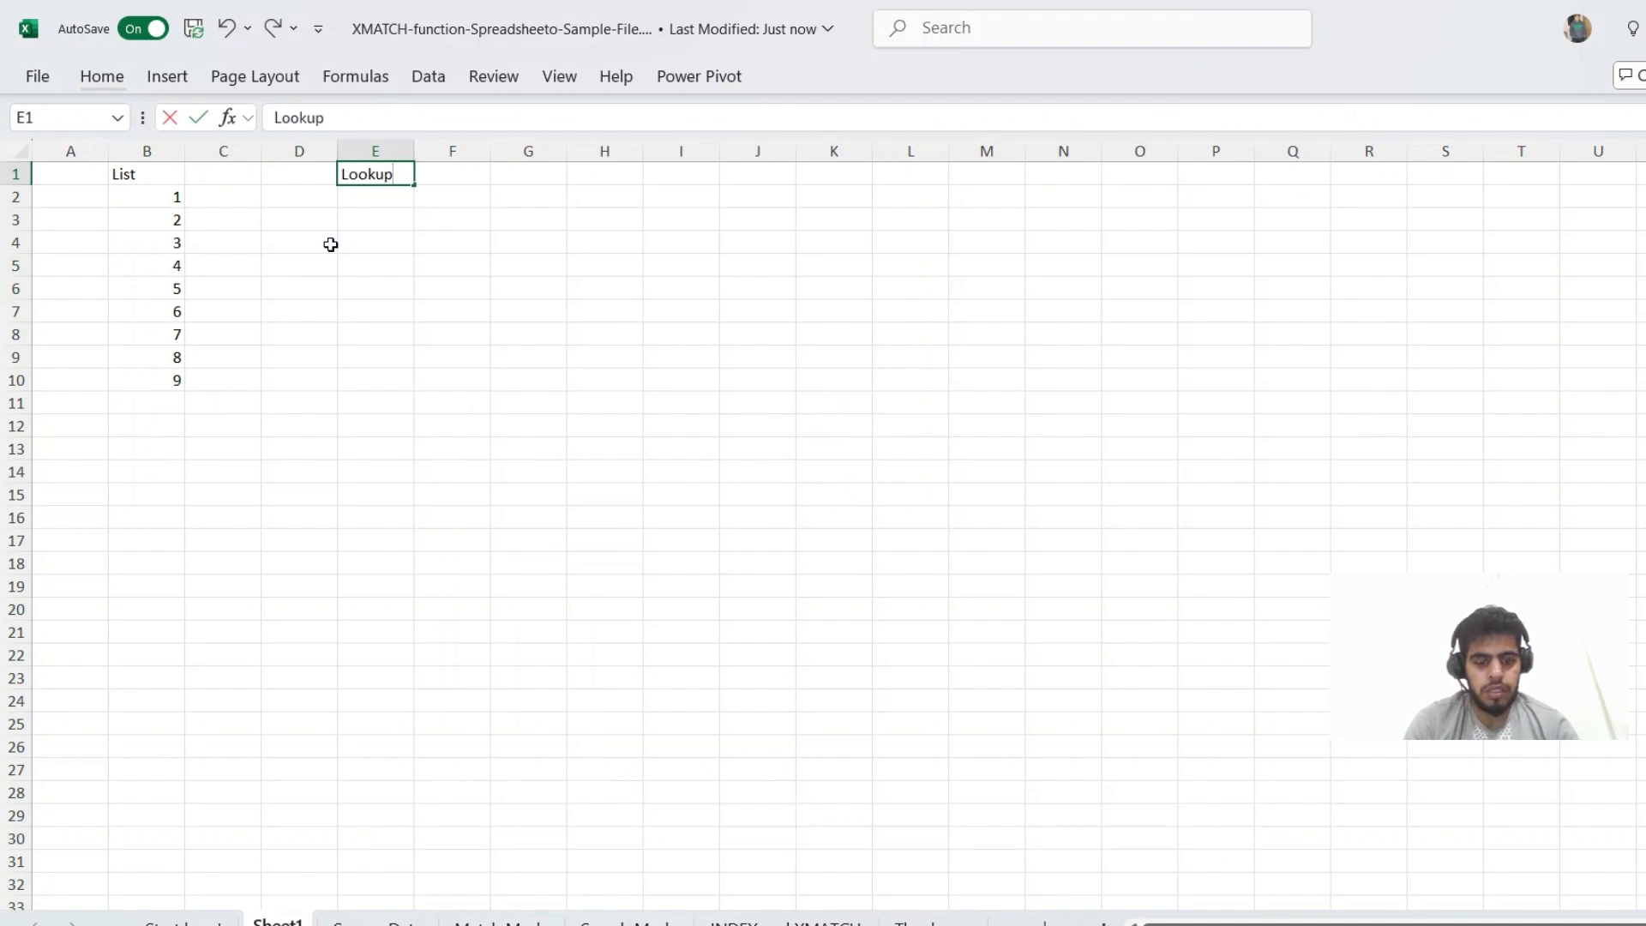
pyautogui.write(' Value')
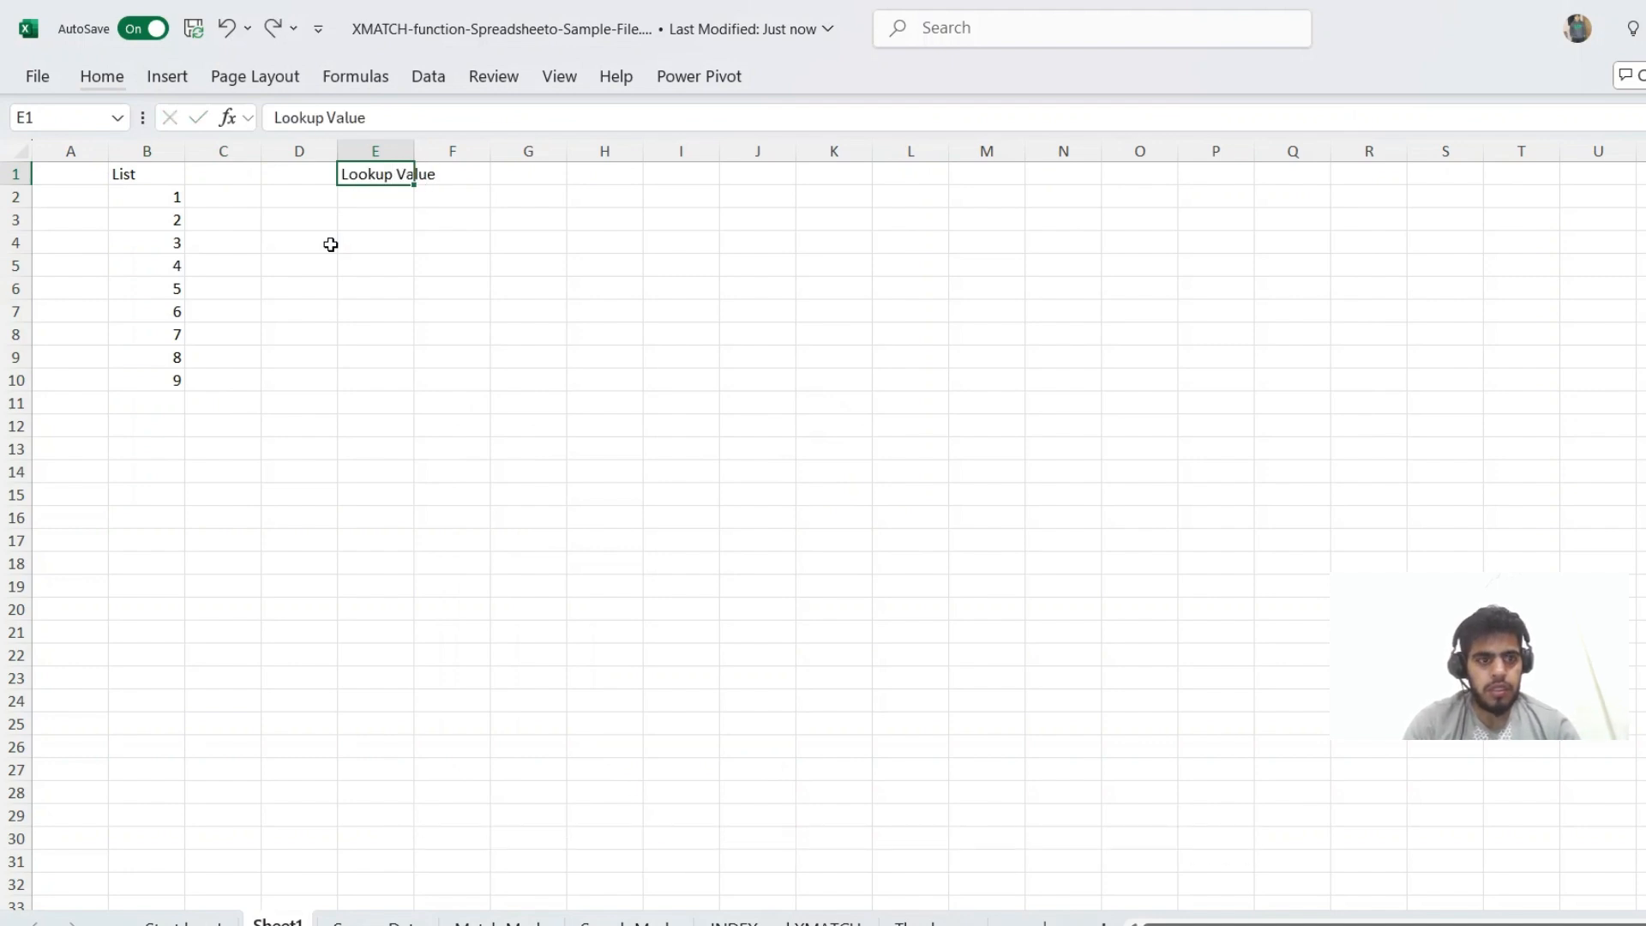
pyautogui.press('Return')
pyautogui.press('Up')
pyautogui.hotkey('alt', 'h')
pyautogui.press('o')
pyautogui.press('i')
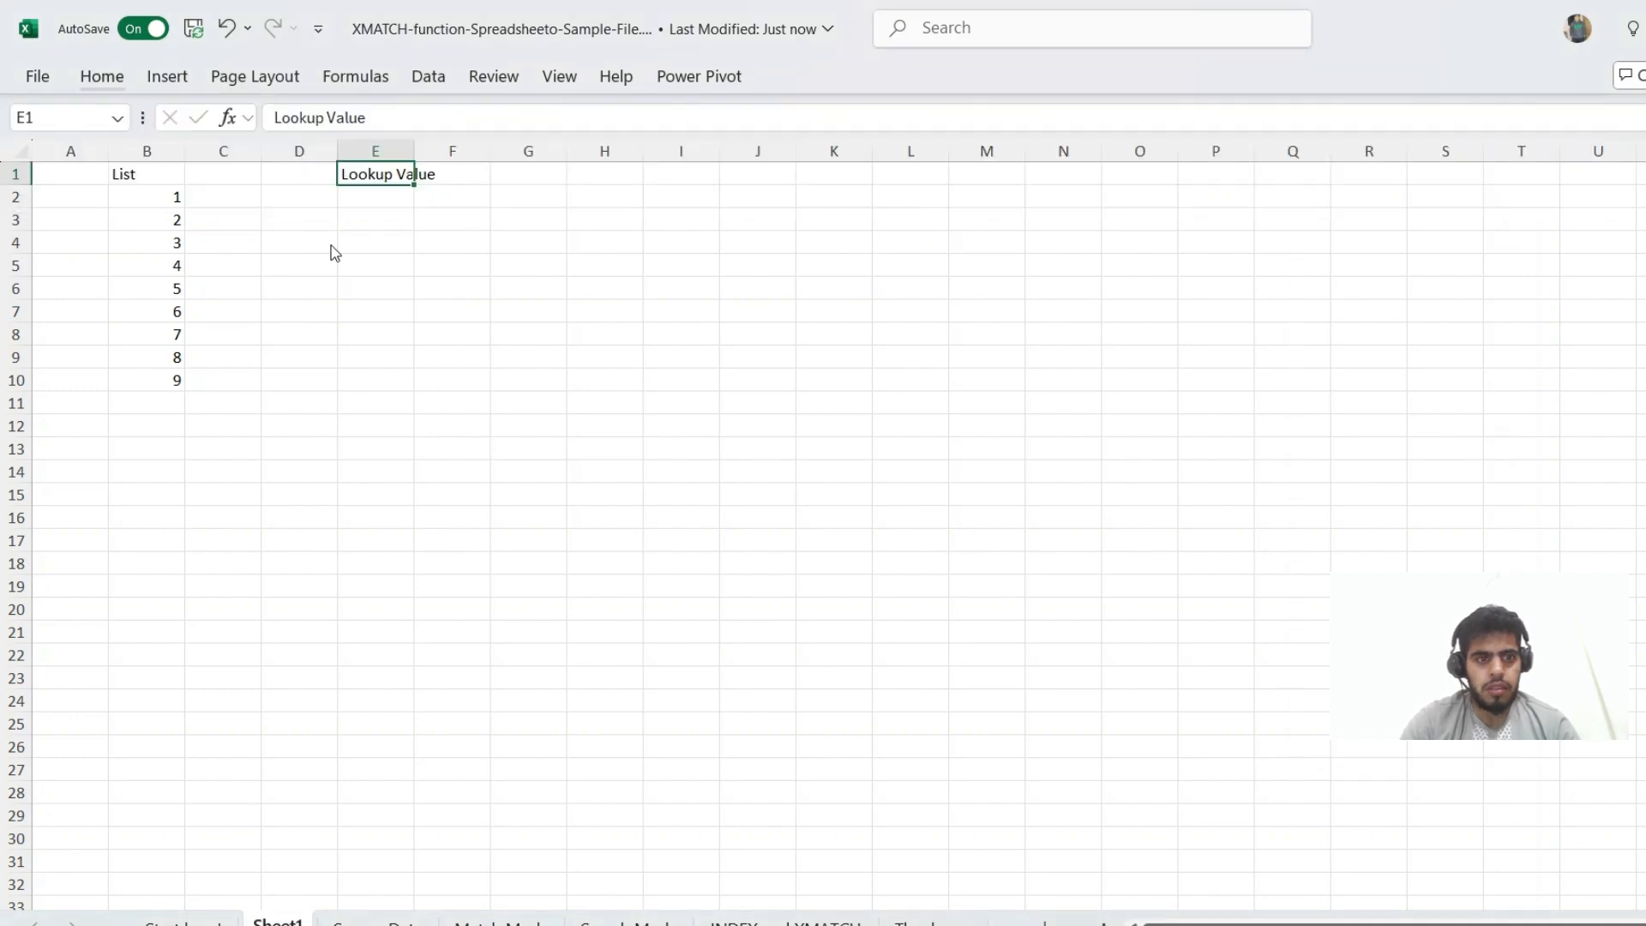
# Step: Enter 3 in cell E3 as the lookup value
pyautogui.press('Down')
pyautogui.press('Down')
pyautogui.write('3')
pyautogui.press('Return')
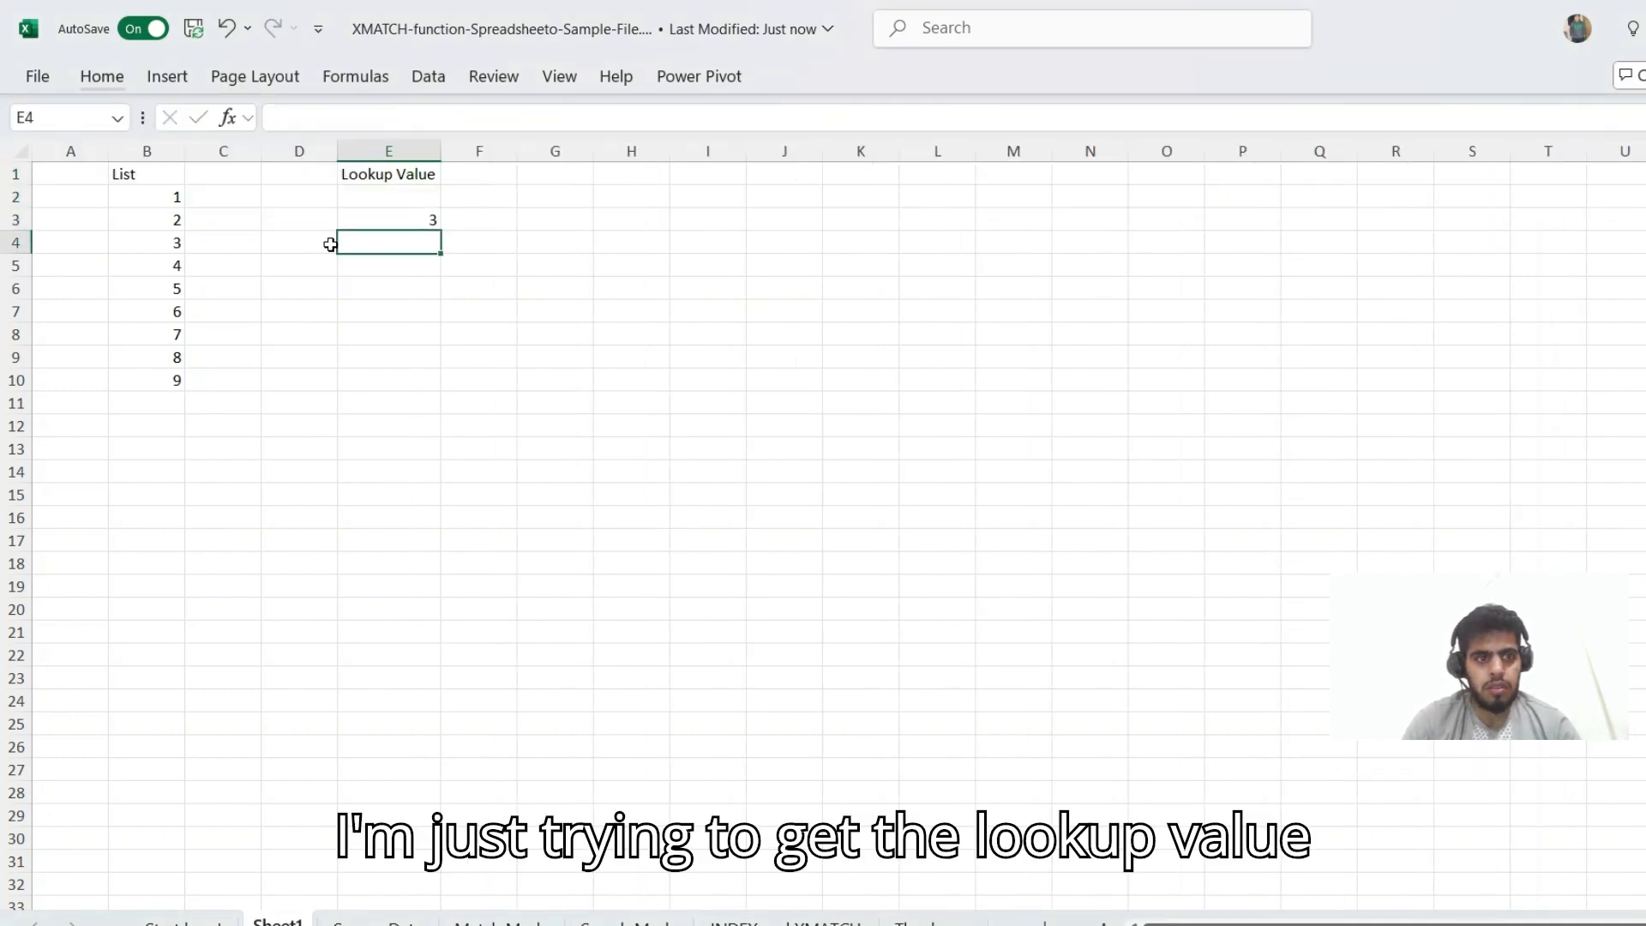
# Step: Move the lookup value from E3 to E2, directly below its heading
pyautogui.press('Up')
pyautogui.press('Up')
pyautogui.press('Down')
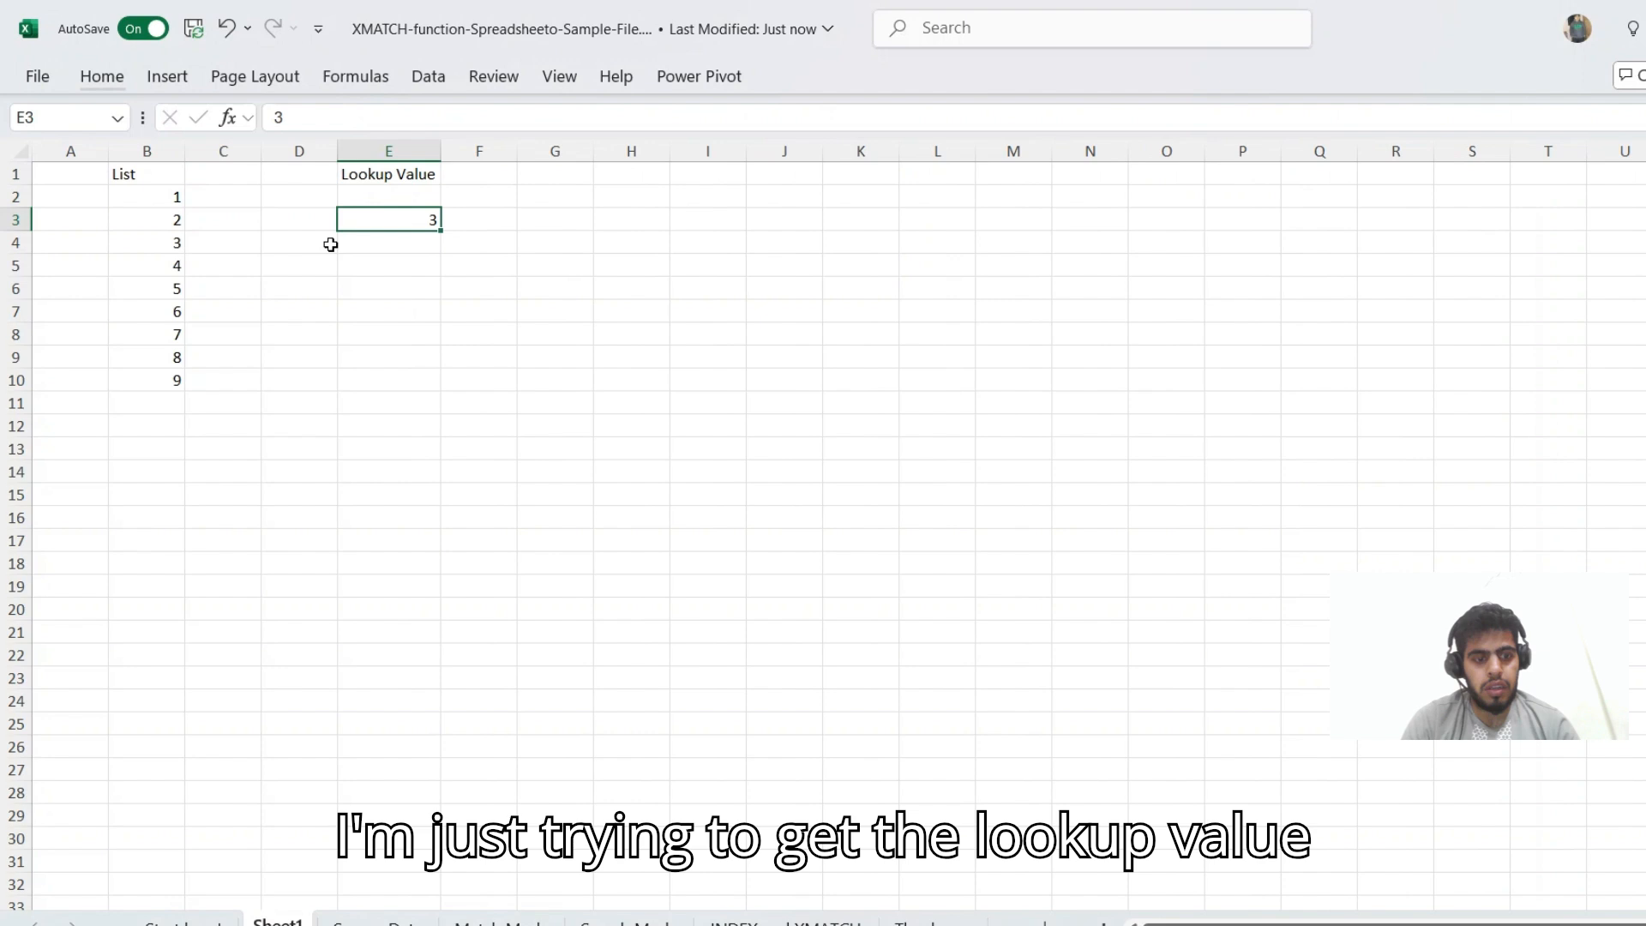
pyautogui.hotkey('ctrl', 'c')
pyautogui.press('Up')
pyautogui.hotkey('ctrl', 'v')
pyautogui.press('Down')
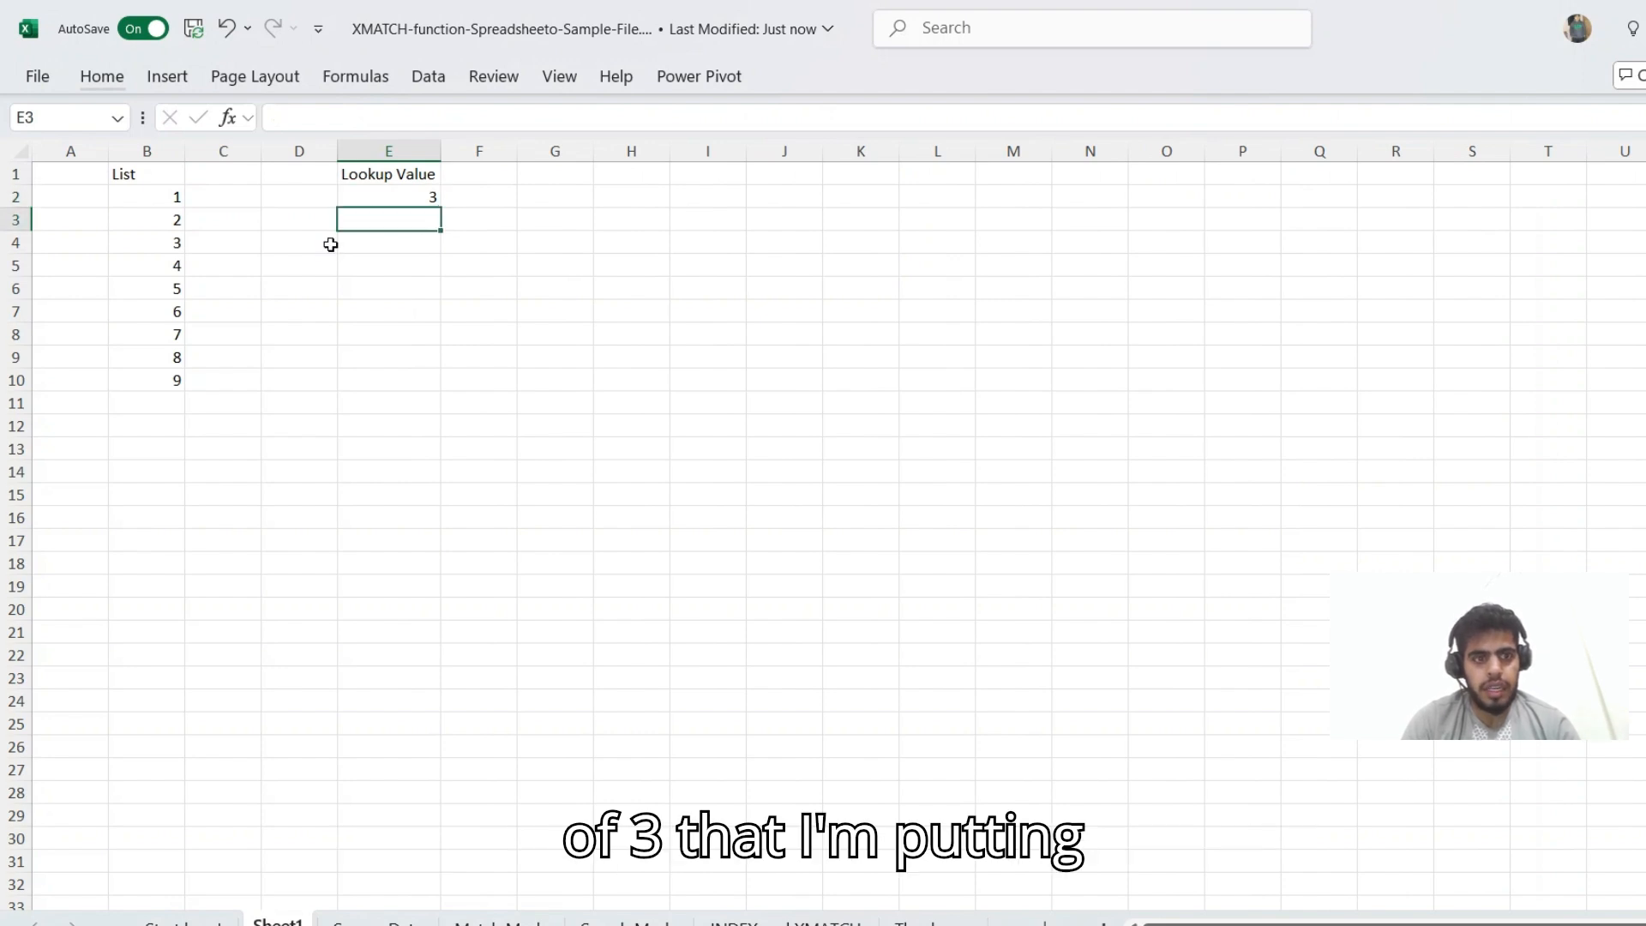
# Step: Start an XMATCH formula in E4 with cell E2 as the lookup value
pyautogui.press('Down')
pyautogui.write('=x')
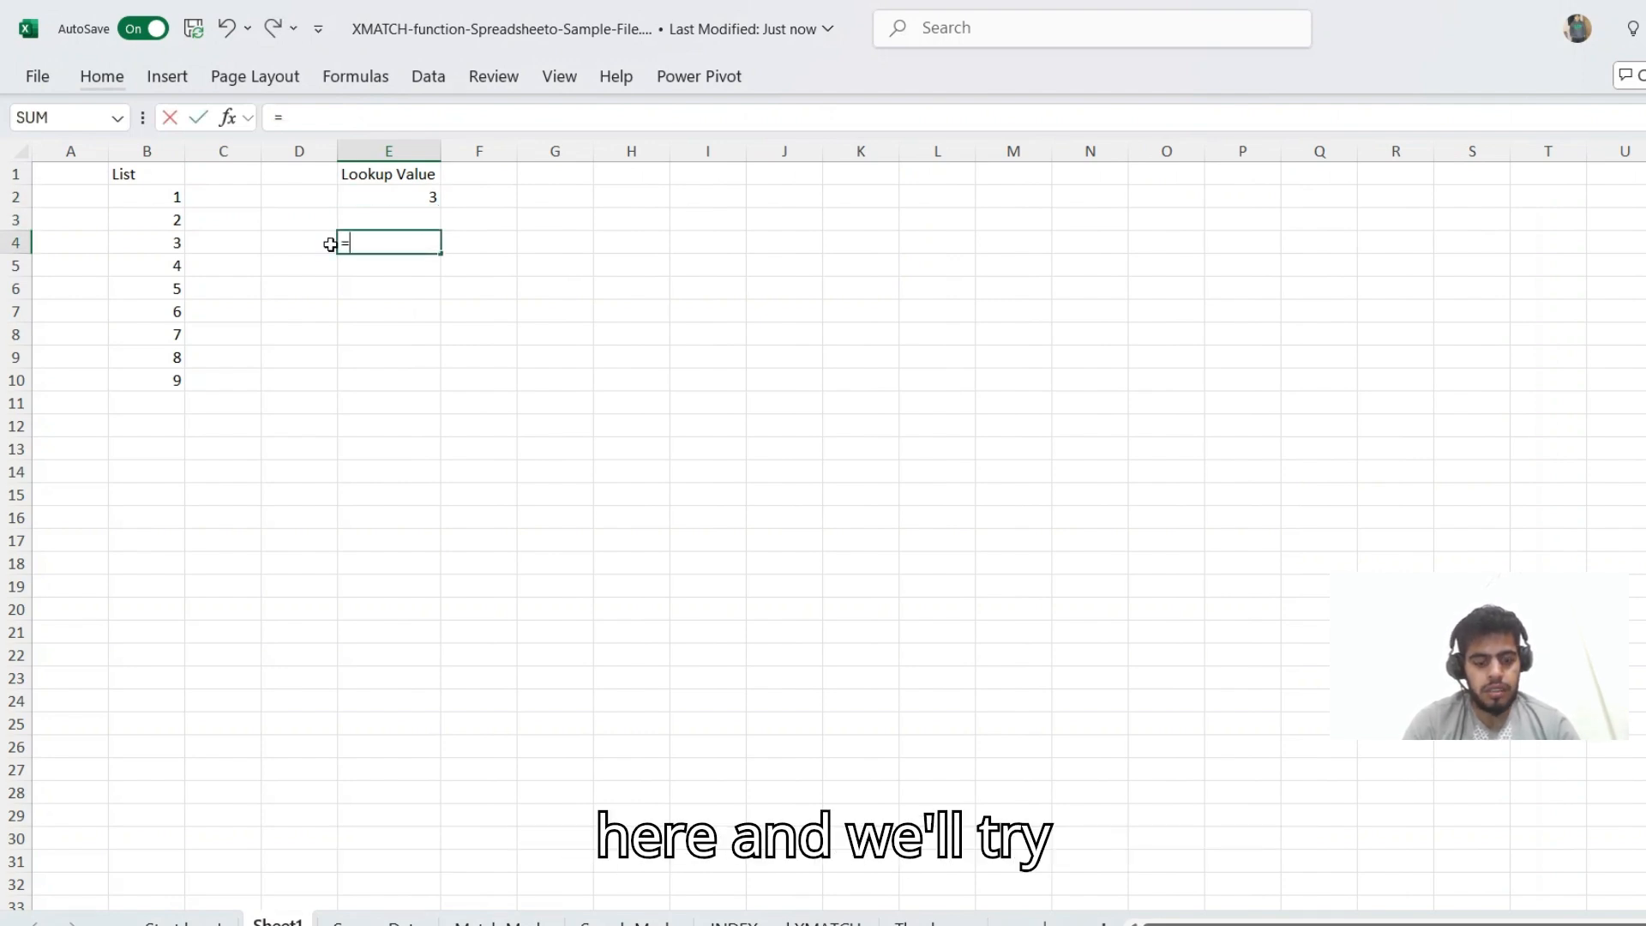
pyautogui.press('Down')
pyautogui.press('Down')
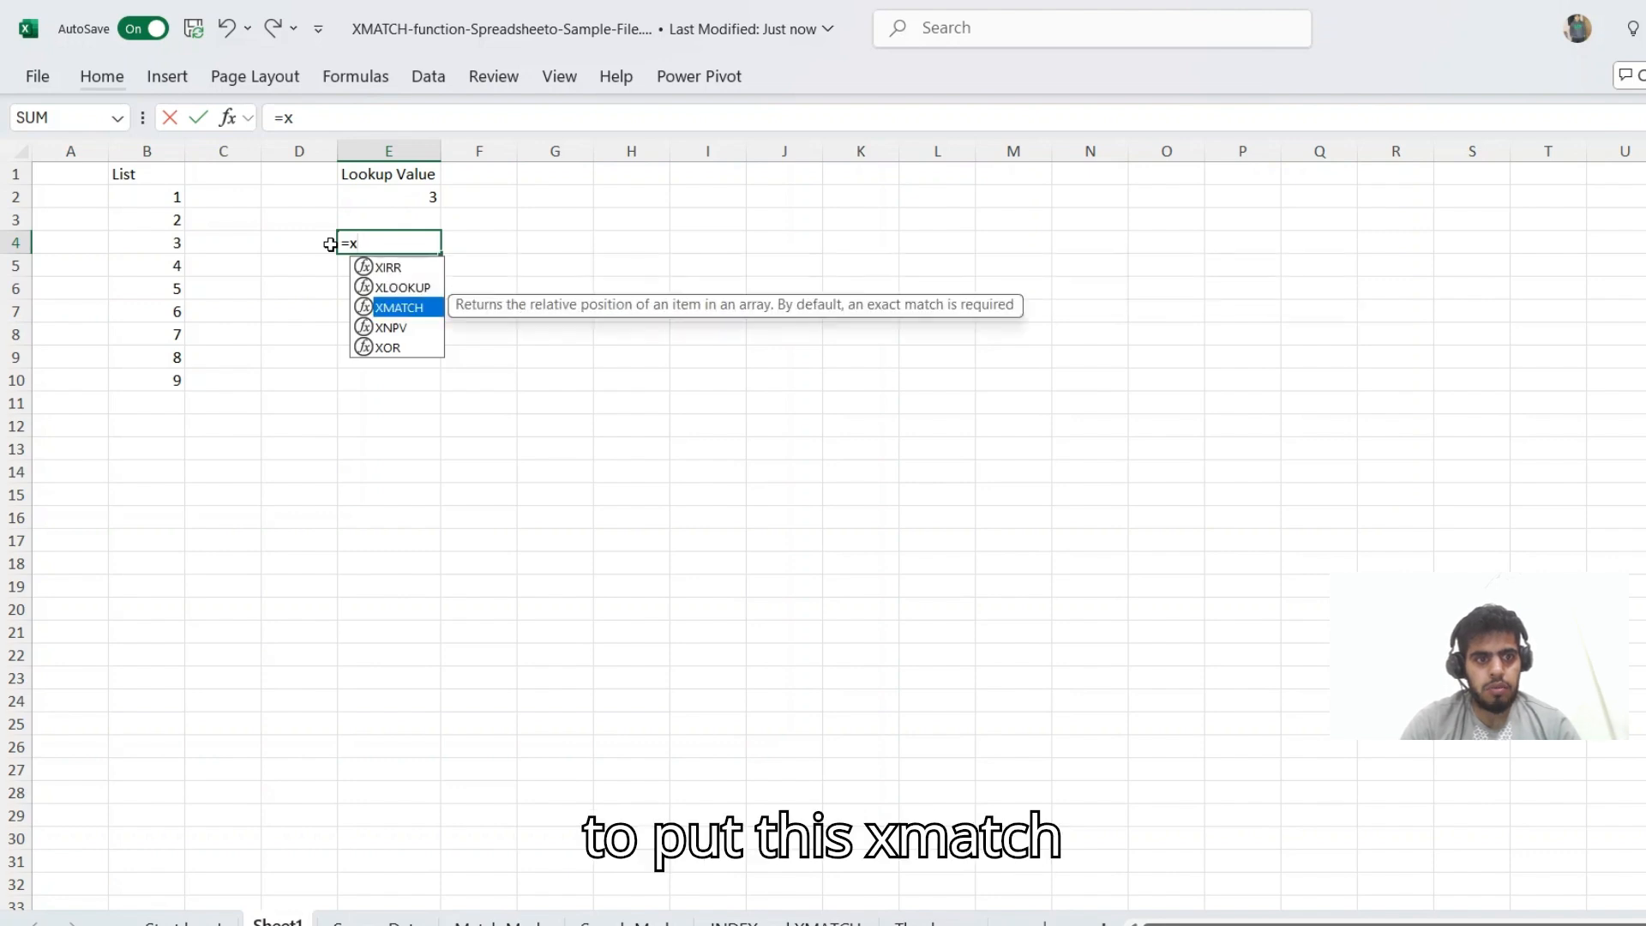
pyautogui.press('Tab')
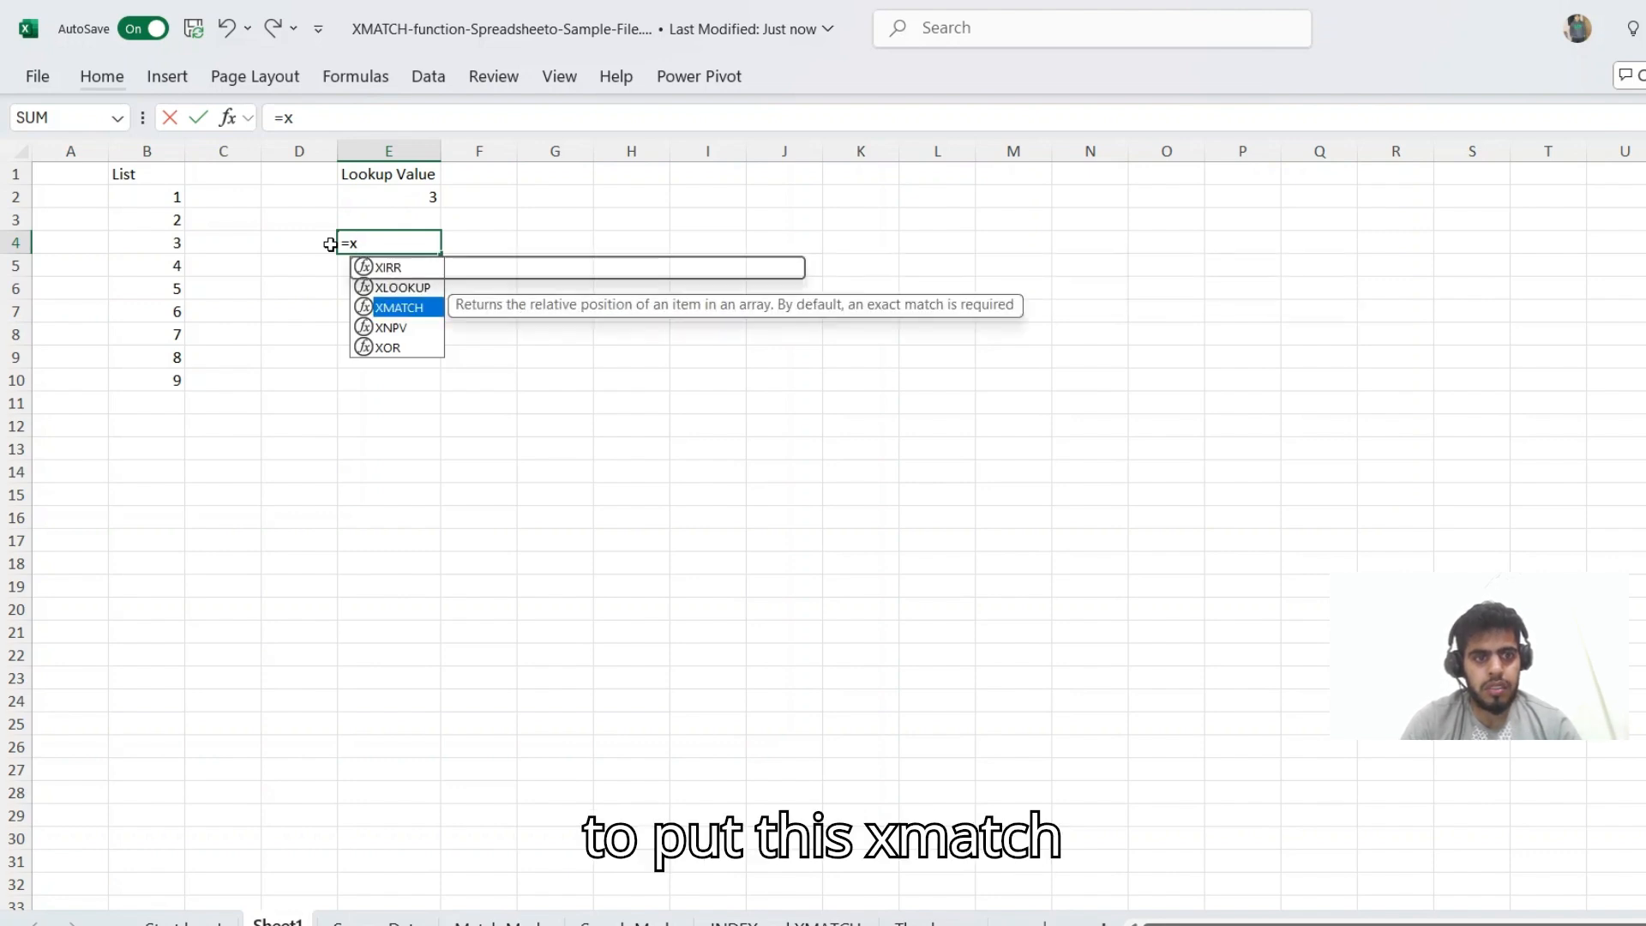
pyautogui.press('Left')
pyautogui.press('Left')
pyautogui.press('Up')
pyautogui.press('Right')
pyautogui.press('Up')
pyautogui.press('Right')
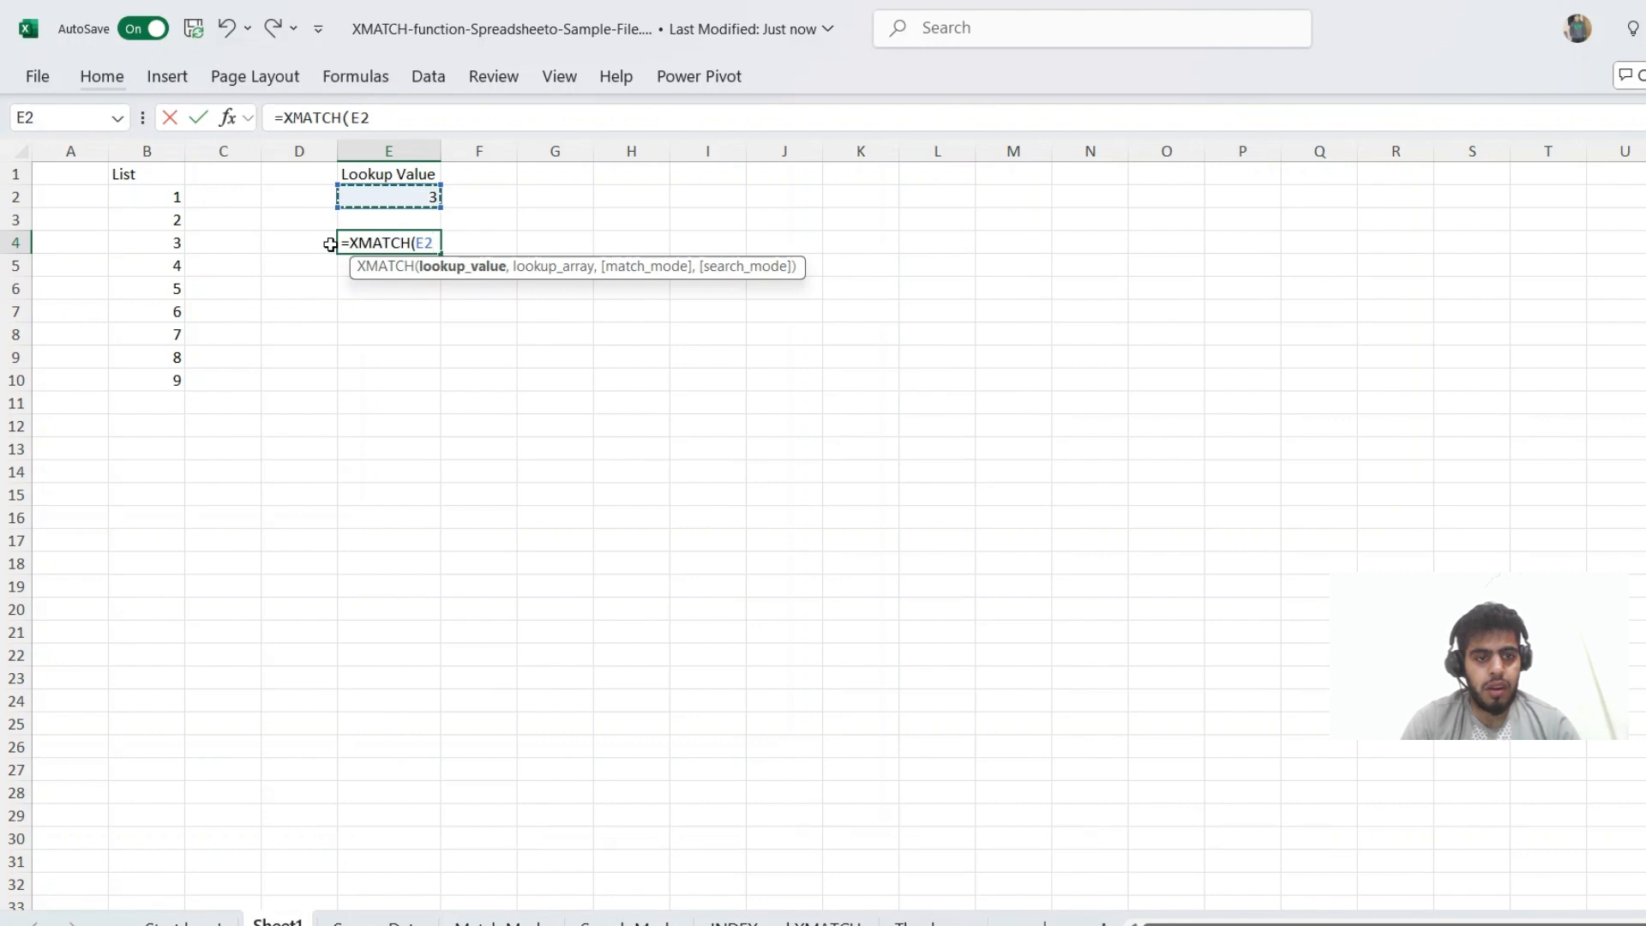
# Step: Set B1:B10 as the lookup array and complete the formula without the optional match and search modes
pyautogui.write(',')
pyautogui.press('Left')
pyautogui.press('Left')
pyautogui.press('Up')
pyautogui.press('Up')
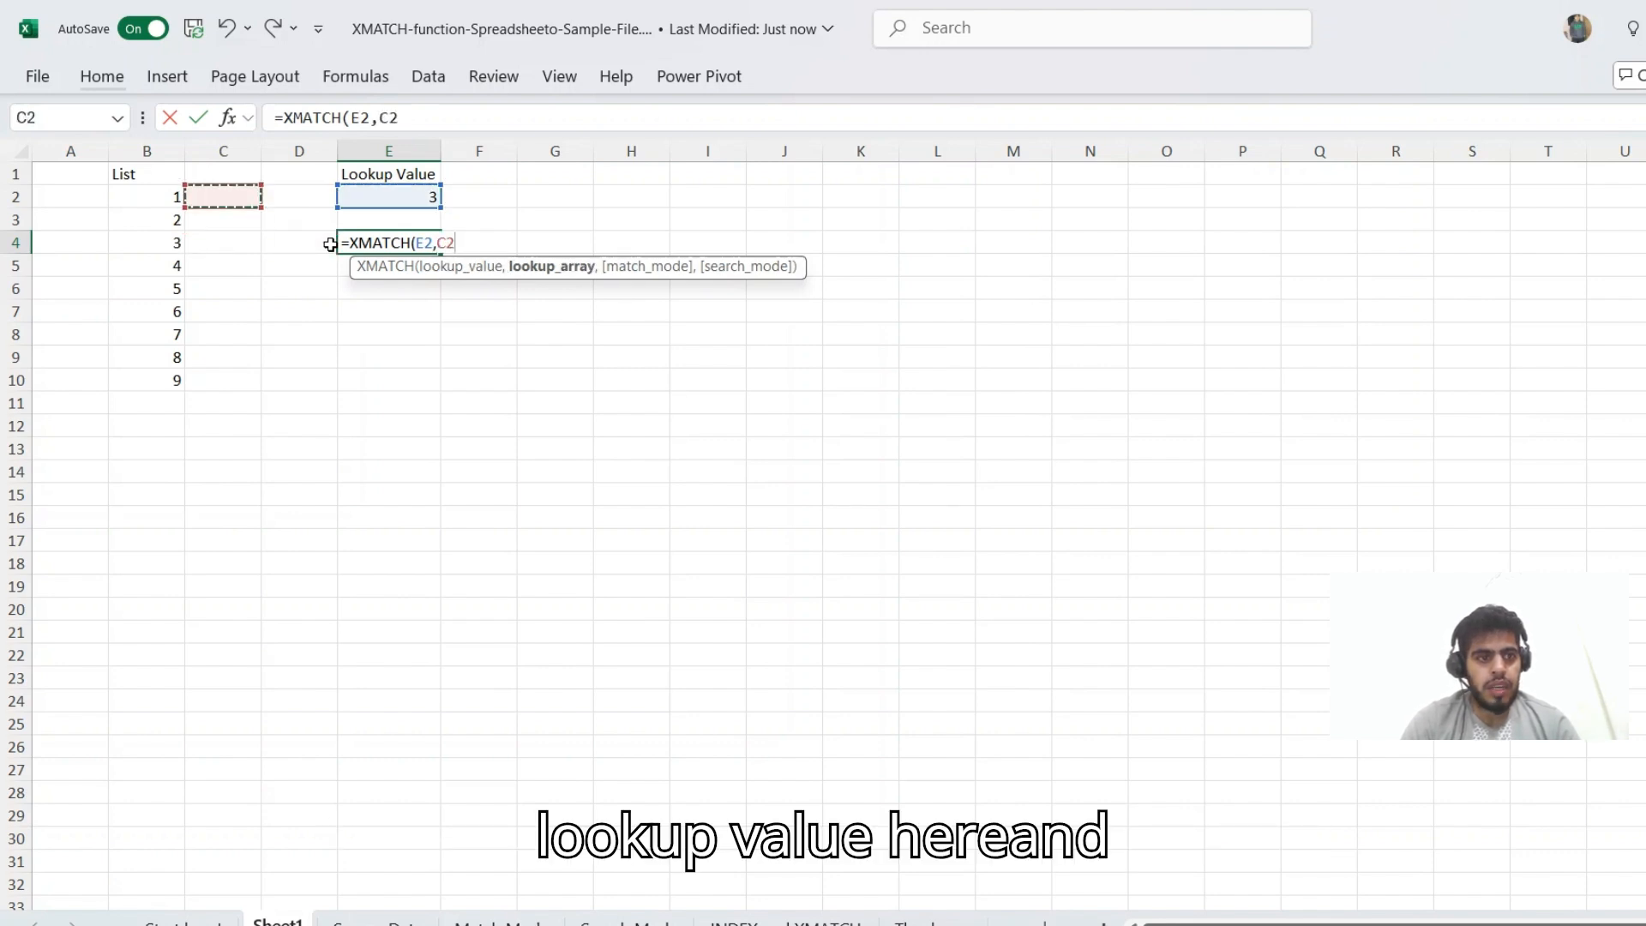
pyautogui.press('Left')
pyautogui.press('Up')
pyautogui.hotkey('shift', 'Down')
pyautogui.hotkey('shift', 'Down')
pyautogui.hotkey('shift', 'Down')
pyautogui.hotkey('shift', 'Down')
pyautogui.hotkey('shift', 'Down')
pyautogui.hotkey('shift', 'Down')
pyautogui.hotkey('shift', 'Down')
pyautogui.hotkey('shift', 'Down')
pyautogui.hotkey('shift', 'Down')
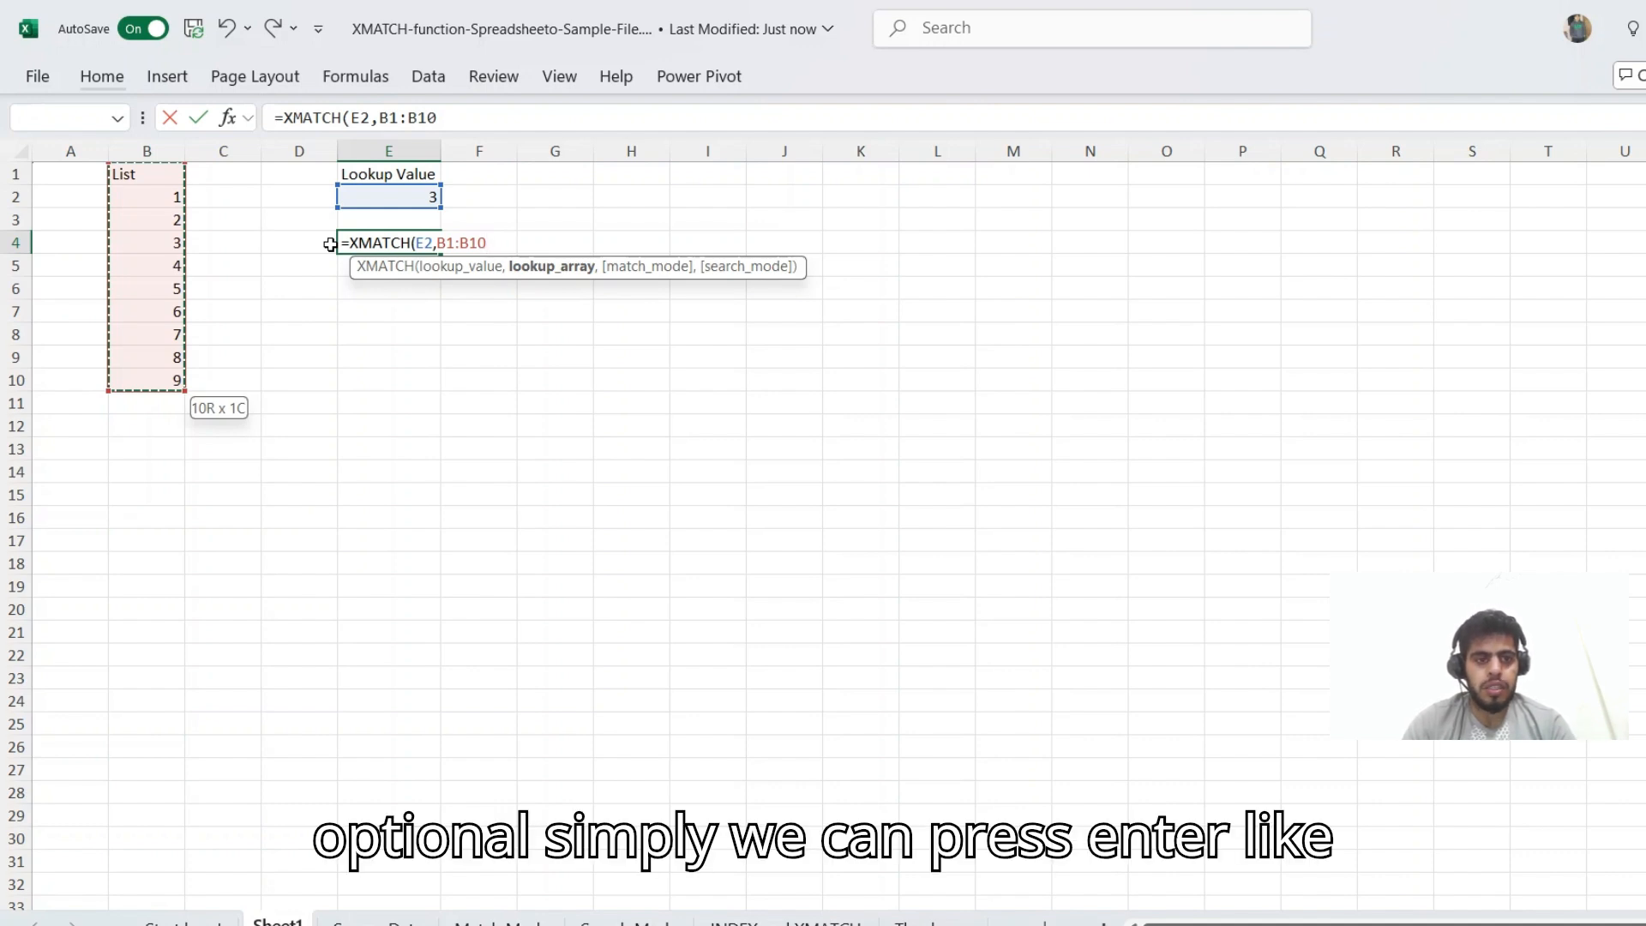
pyautogui.press('Return')
pyautogui.press('Up')
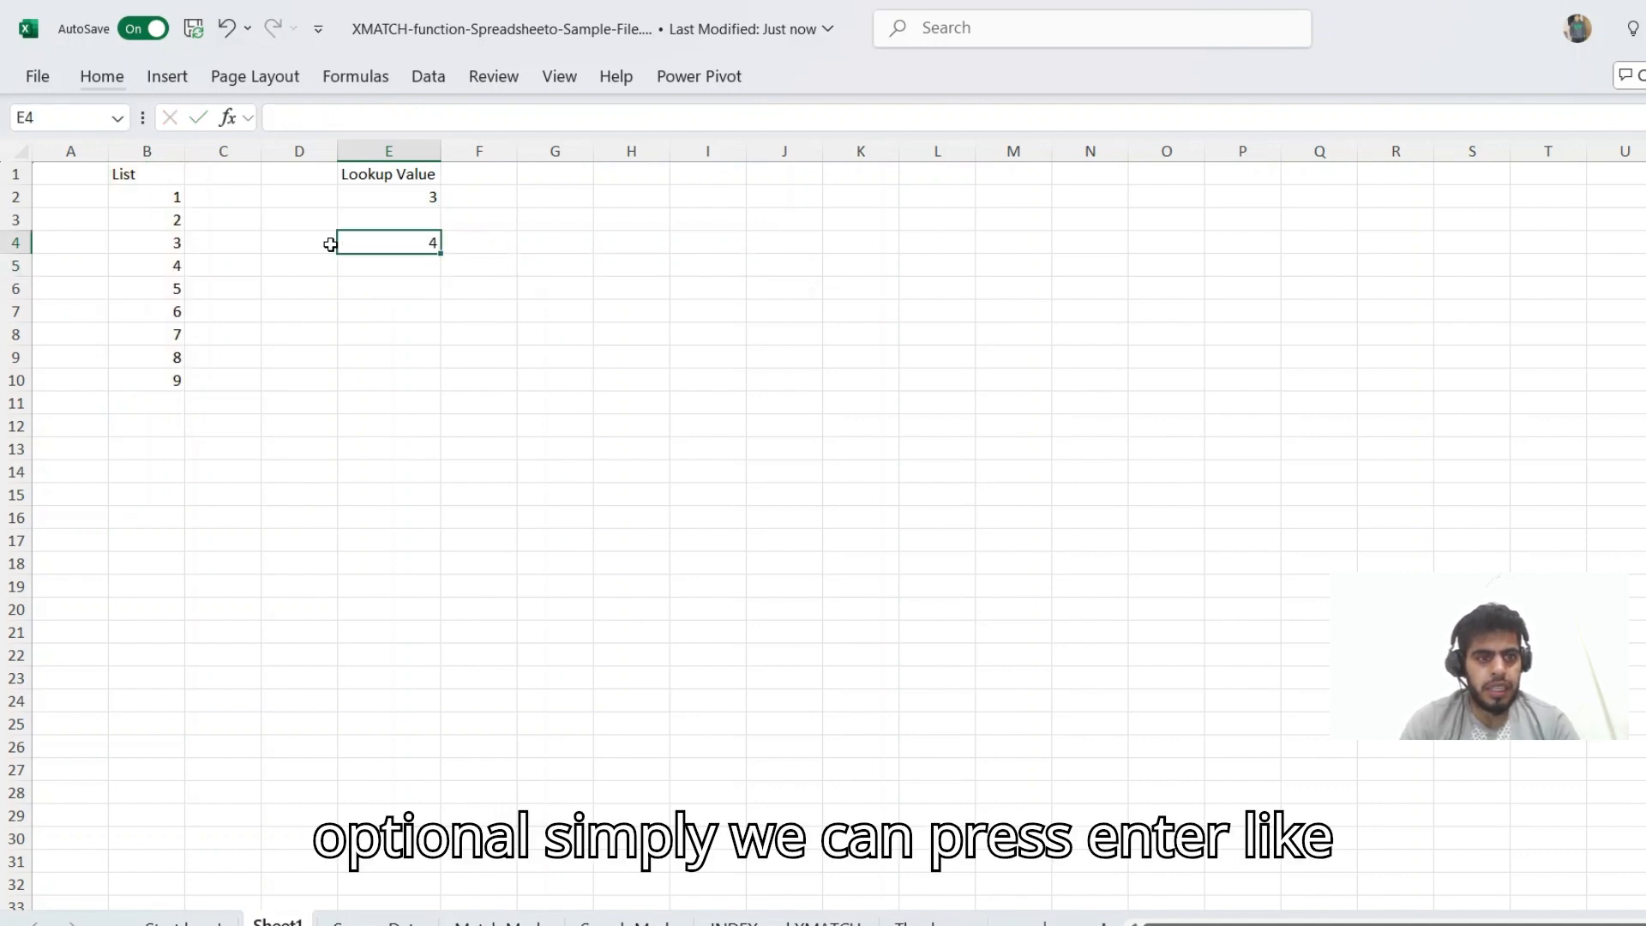
pyautogui.press('Left')
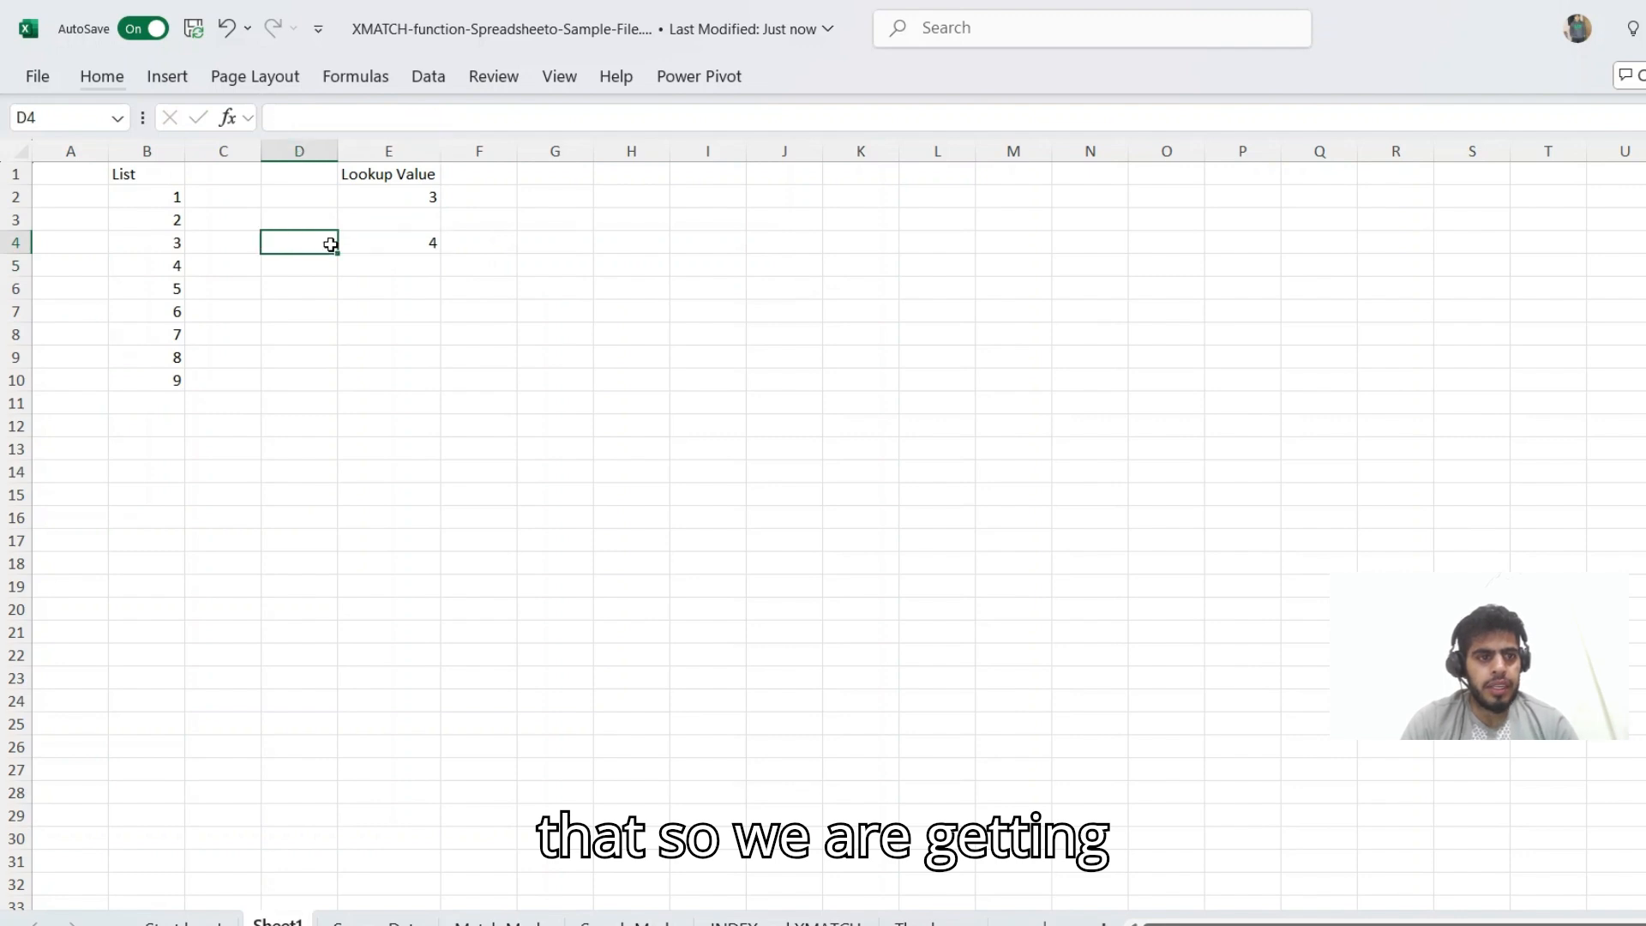
pyautogui.press('Right')
pyautogui.press('Left')
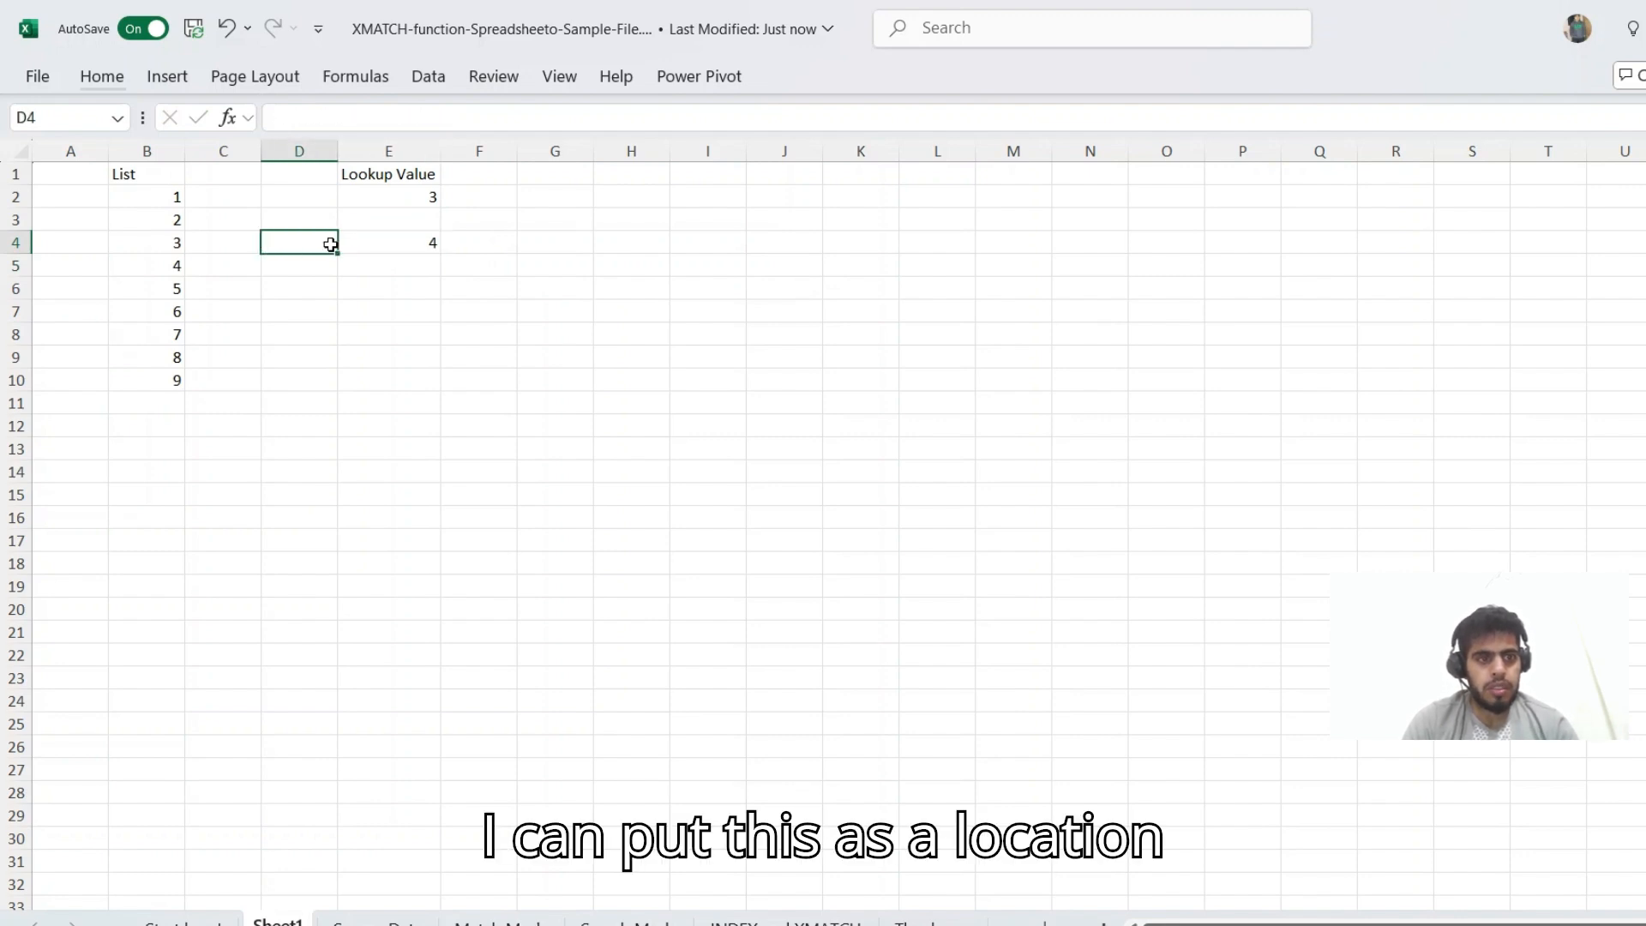
# Step: Label cell D4 as Location and apply borders to all sides of cells D4:E4
pyautogui.write('Location')
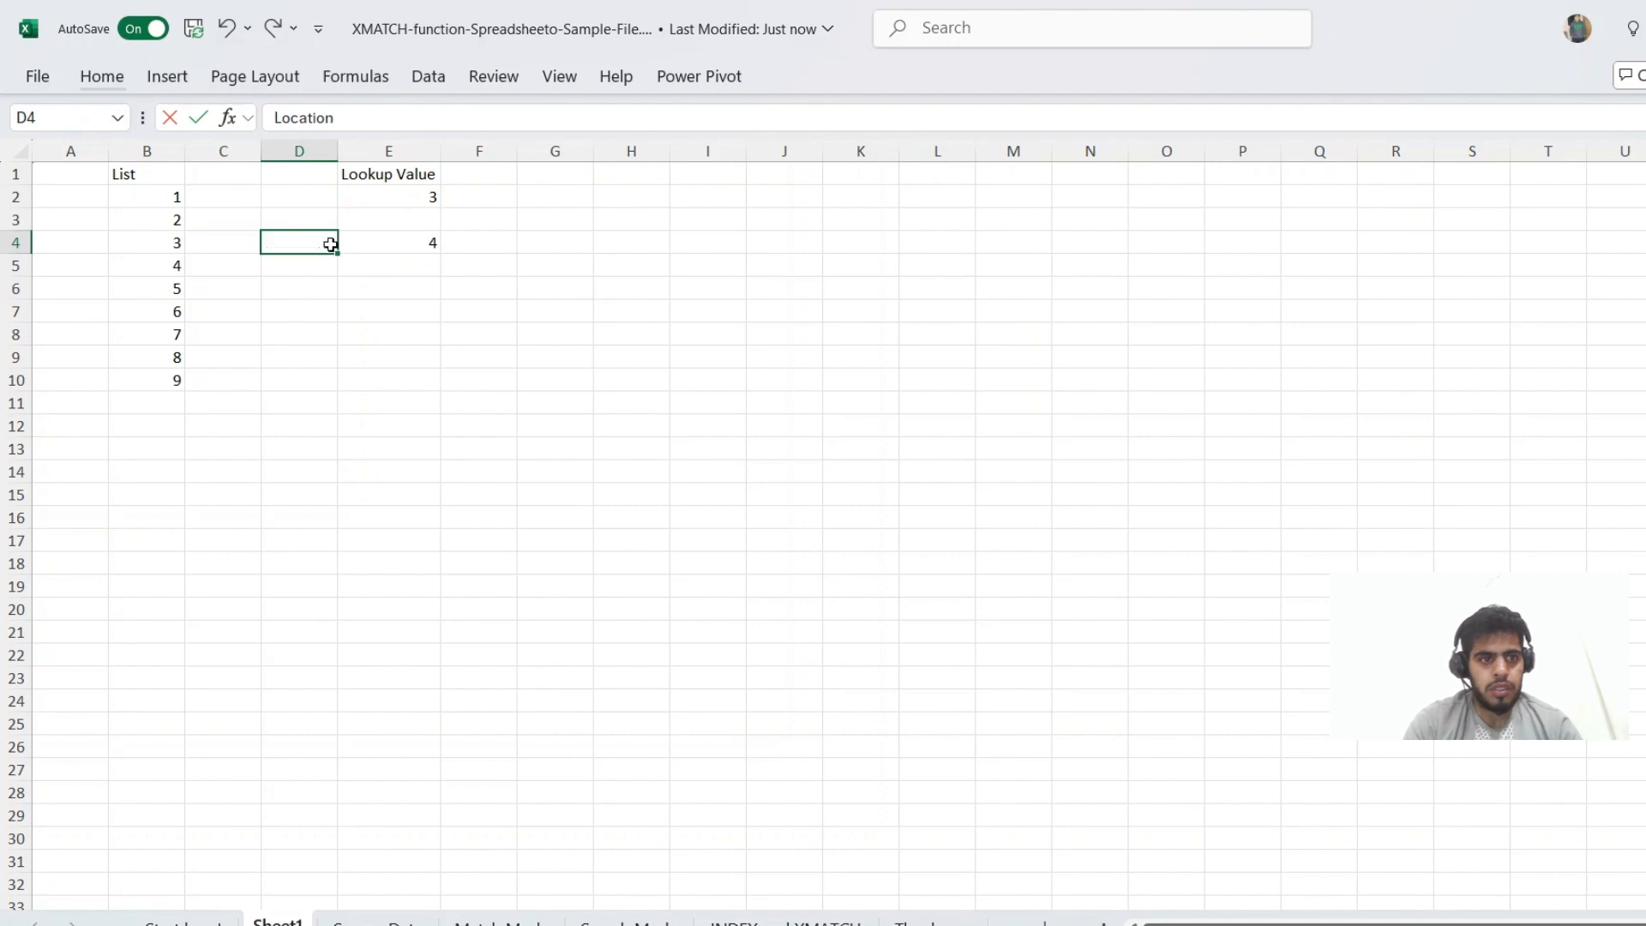
pyautogui.hotkey('ctrl', 'Return')
pyautogui.hotkey('shift', 'Right')
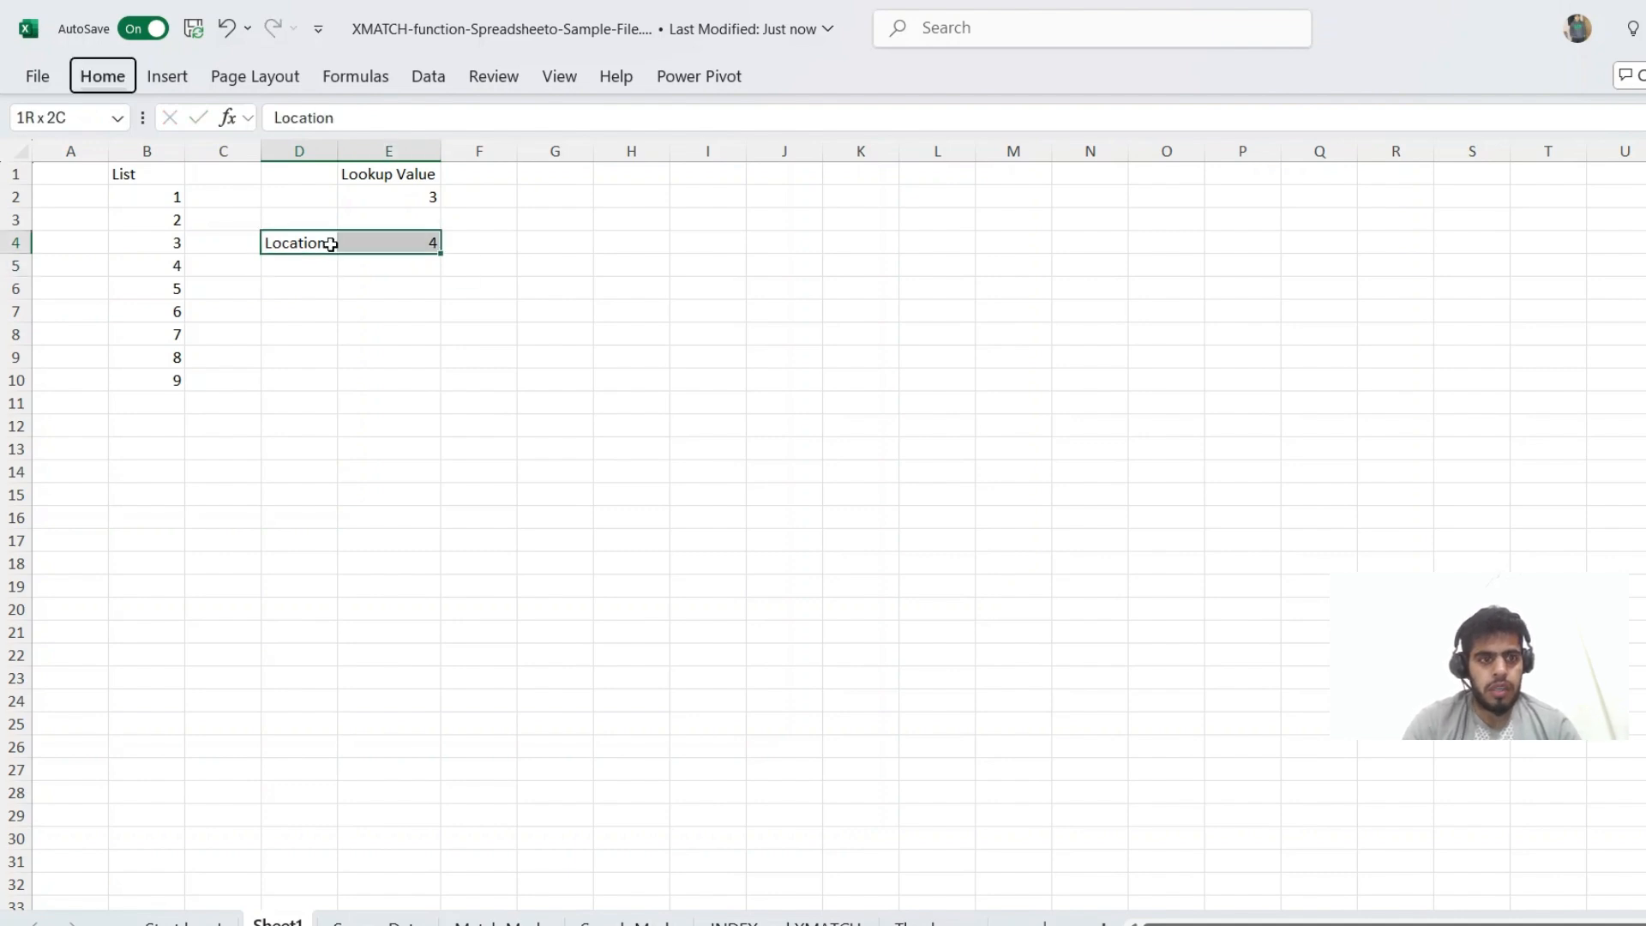
pyautogui.press('h')
pyautogui.press('b')
pyautogui.press('a')
pyautogui.hotkey('shift', 'Left')
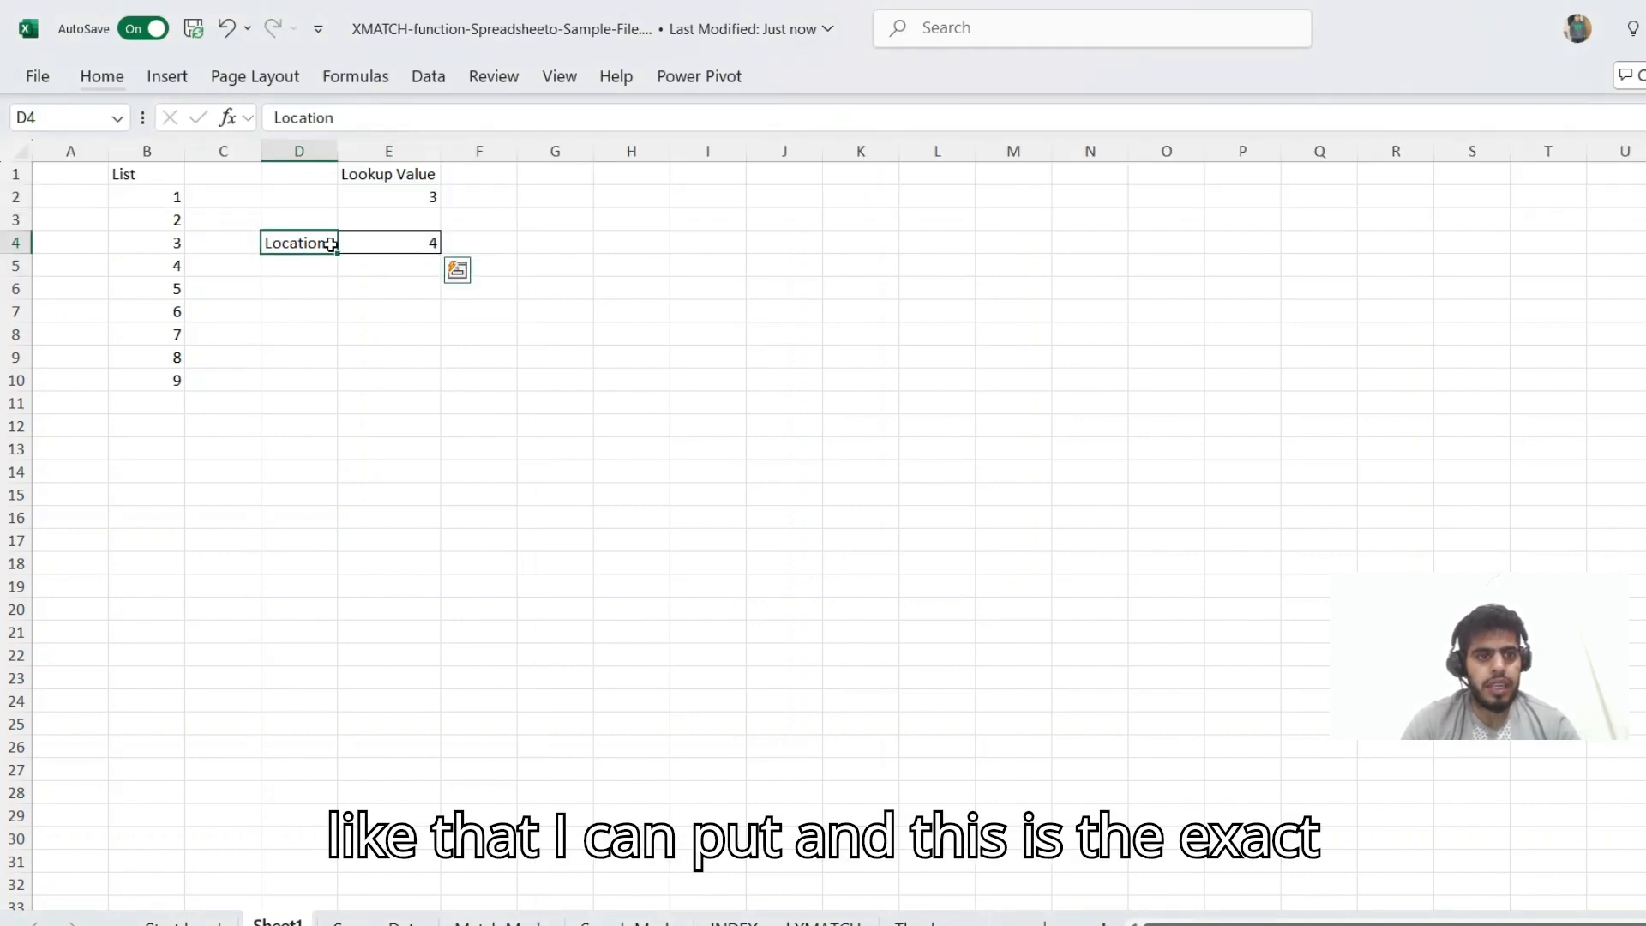
# Step: Trace the returned location in the list by counting down from the heading in B1 to the value 3
pyautogui.press('Left')
pyautogui.press('Up')
pyautogui.press('Up')
pyautogui.press('Left')
pyautogui.press('Up')
pyautogui.hotkey('shift', 'Down')
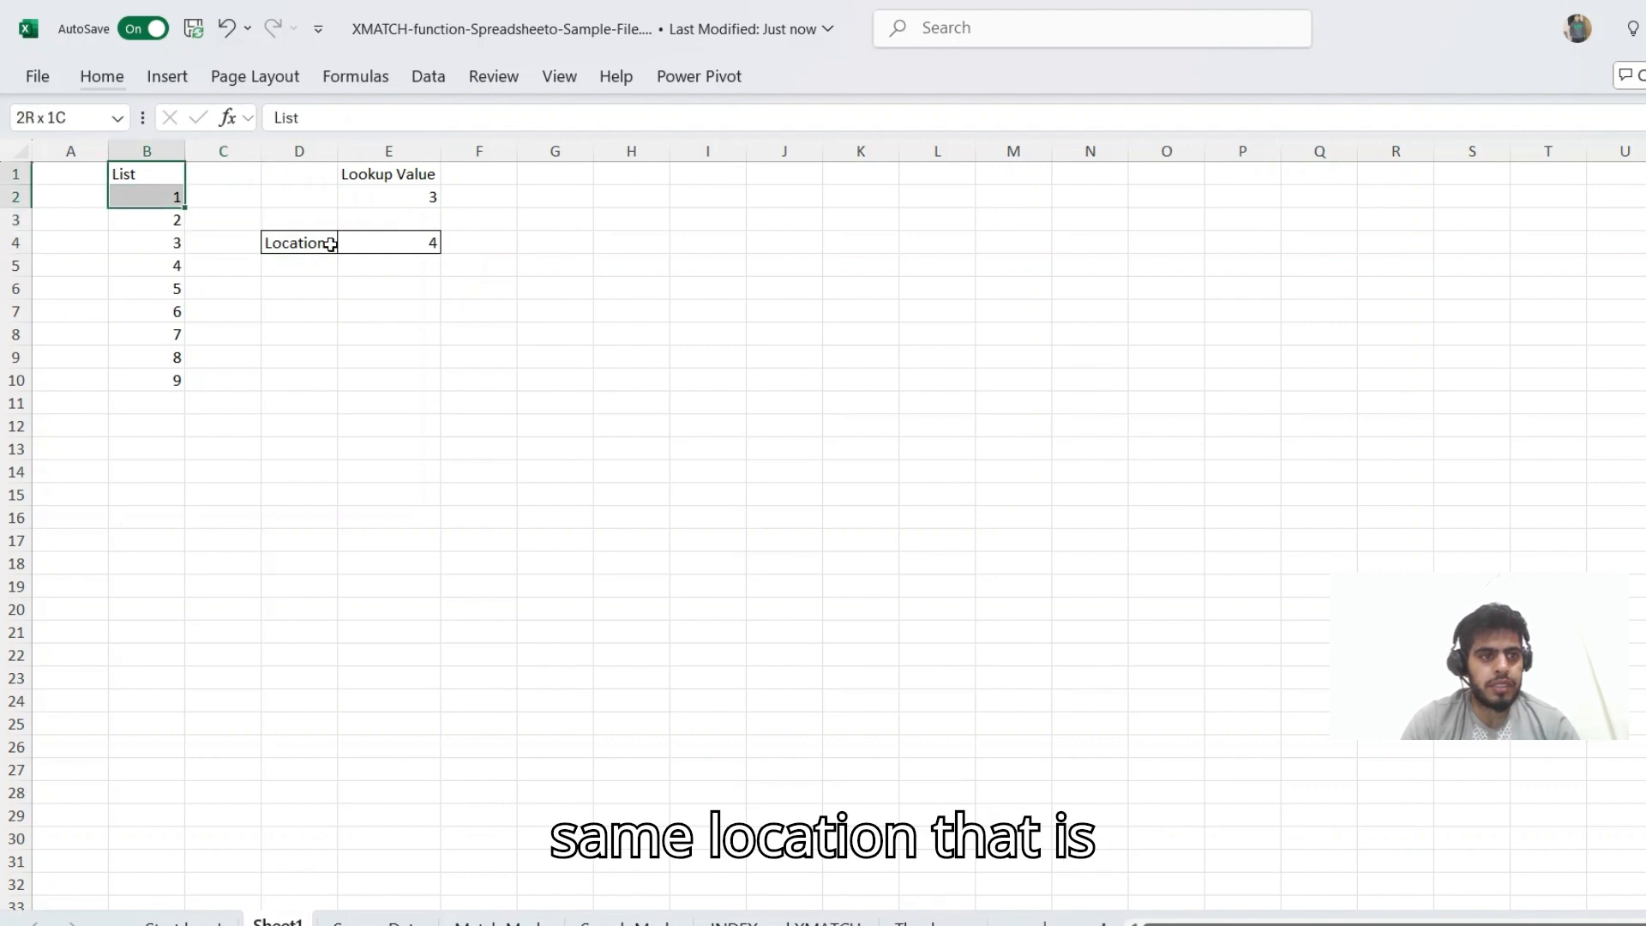
pyautogui.hotkey('shift', 'Down')
pyautogui.hotkey('shift', 'Down')
pyautogui.hotkey('shift', 'Down')
pyautogui.hotkey('shift', 'Up')
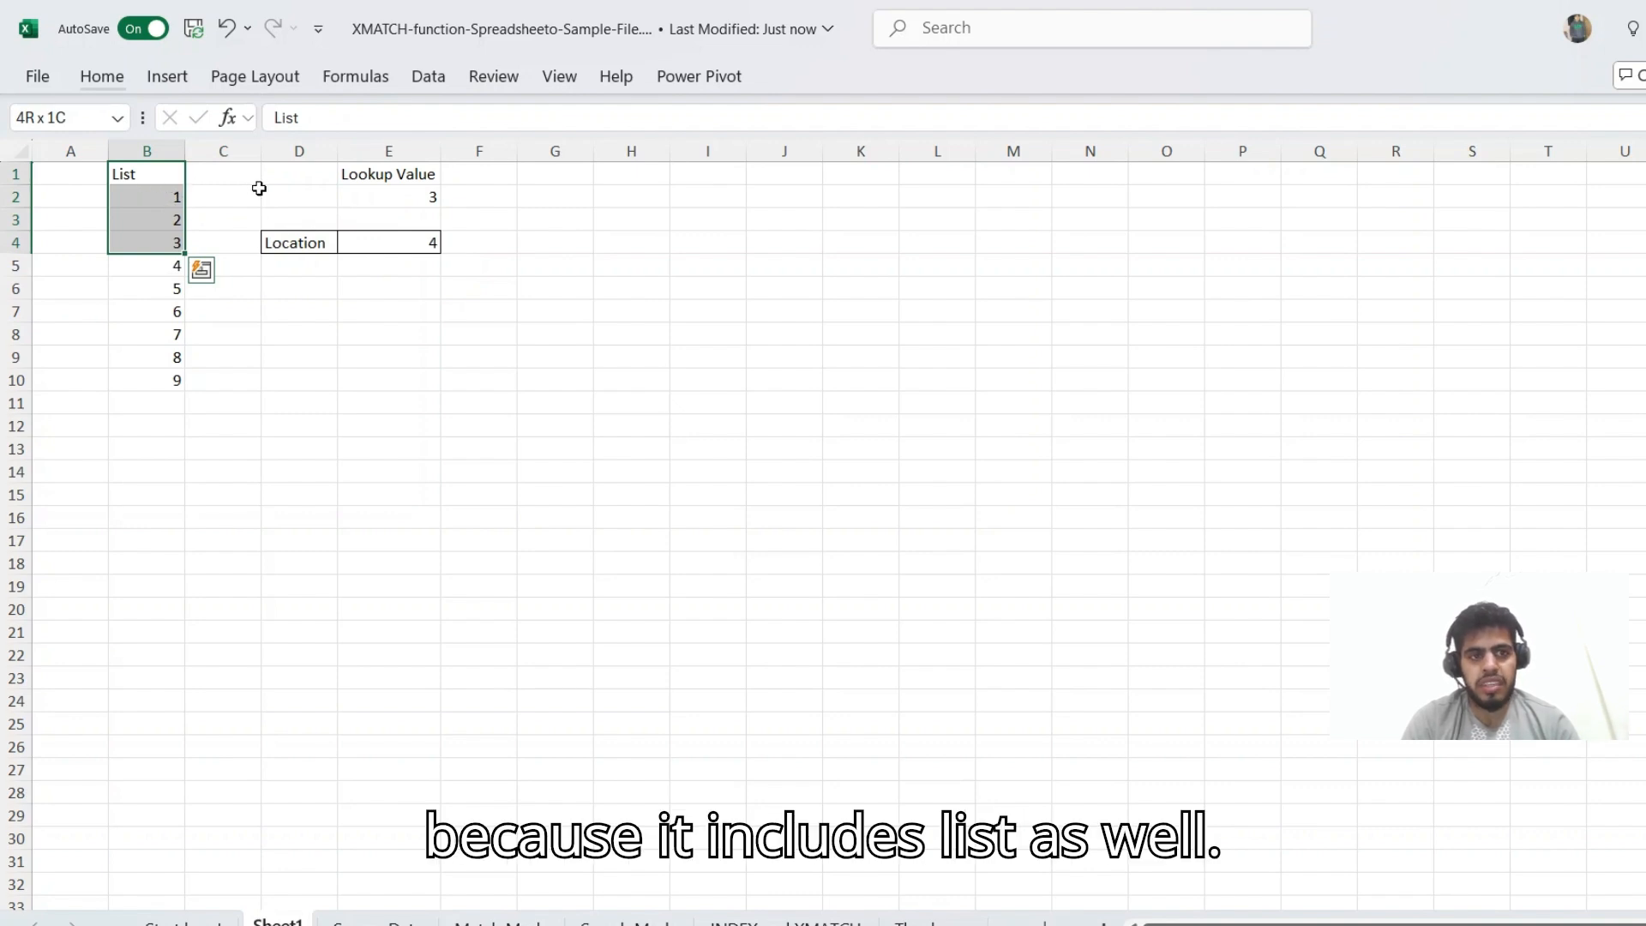
# Step: Change the lookup value in E2 to 3.1
pyautogui.click(428, 246)
pyautogui.press('Up')
pyautogui.press('Up')
pyautogui.press('Up')
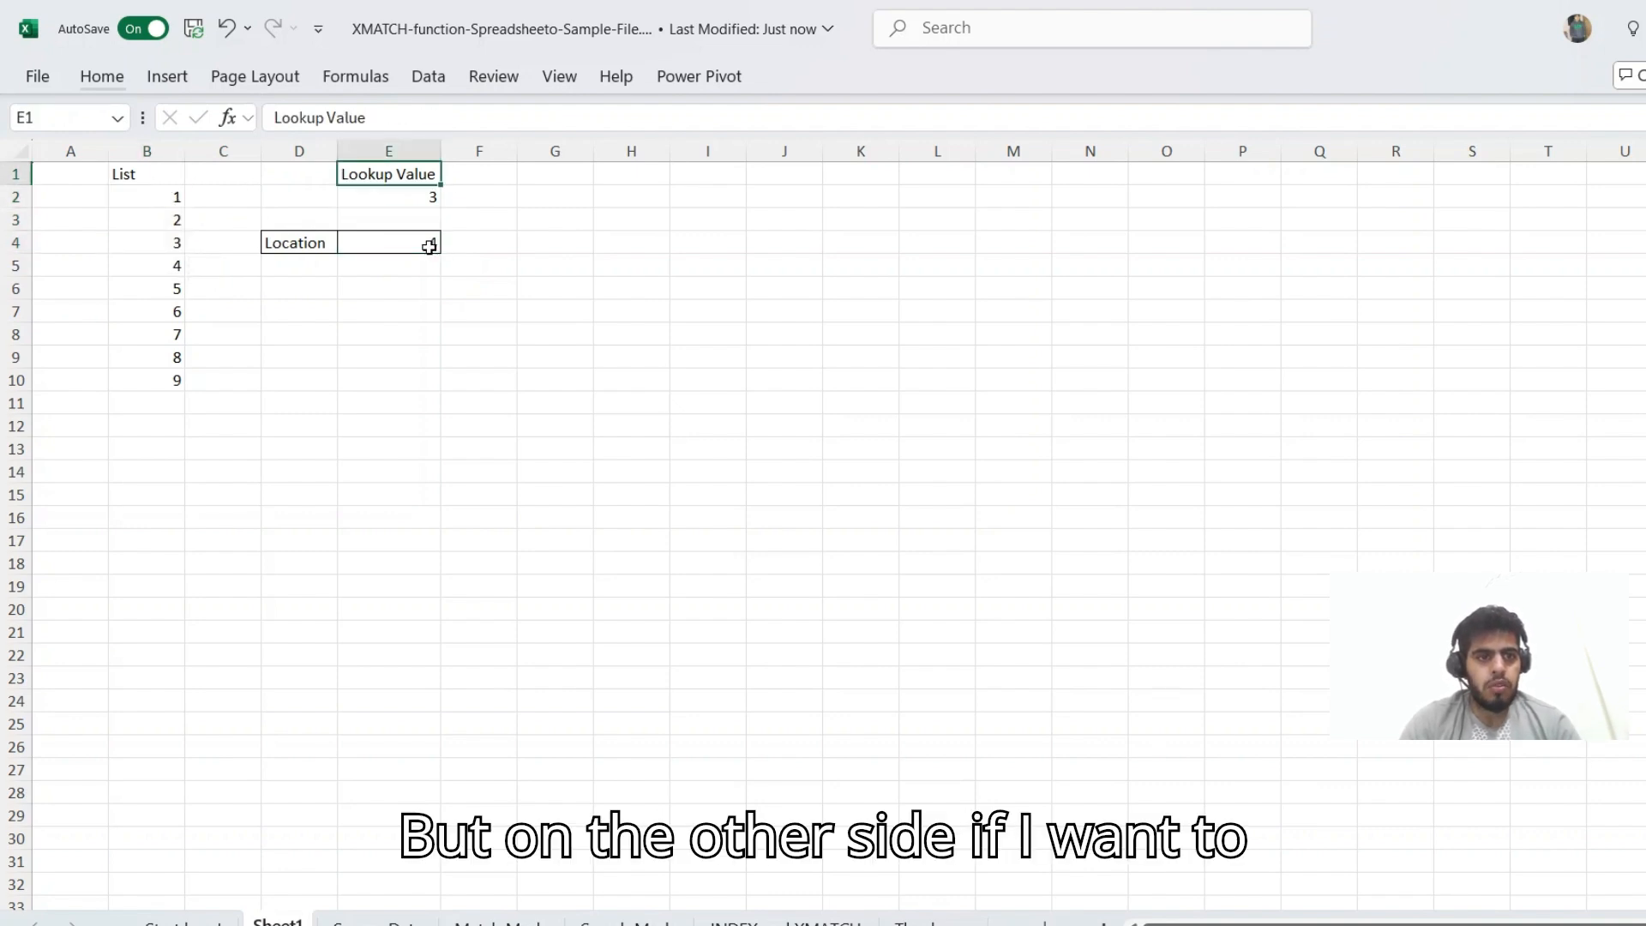
pyautogui.press('Down')
pyautogui.press('F2')
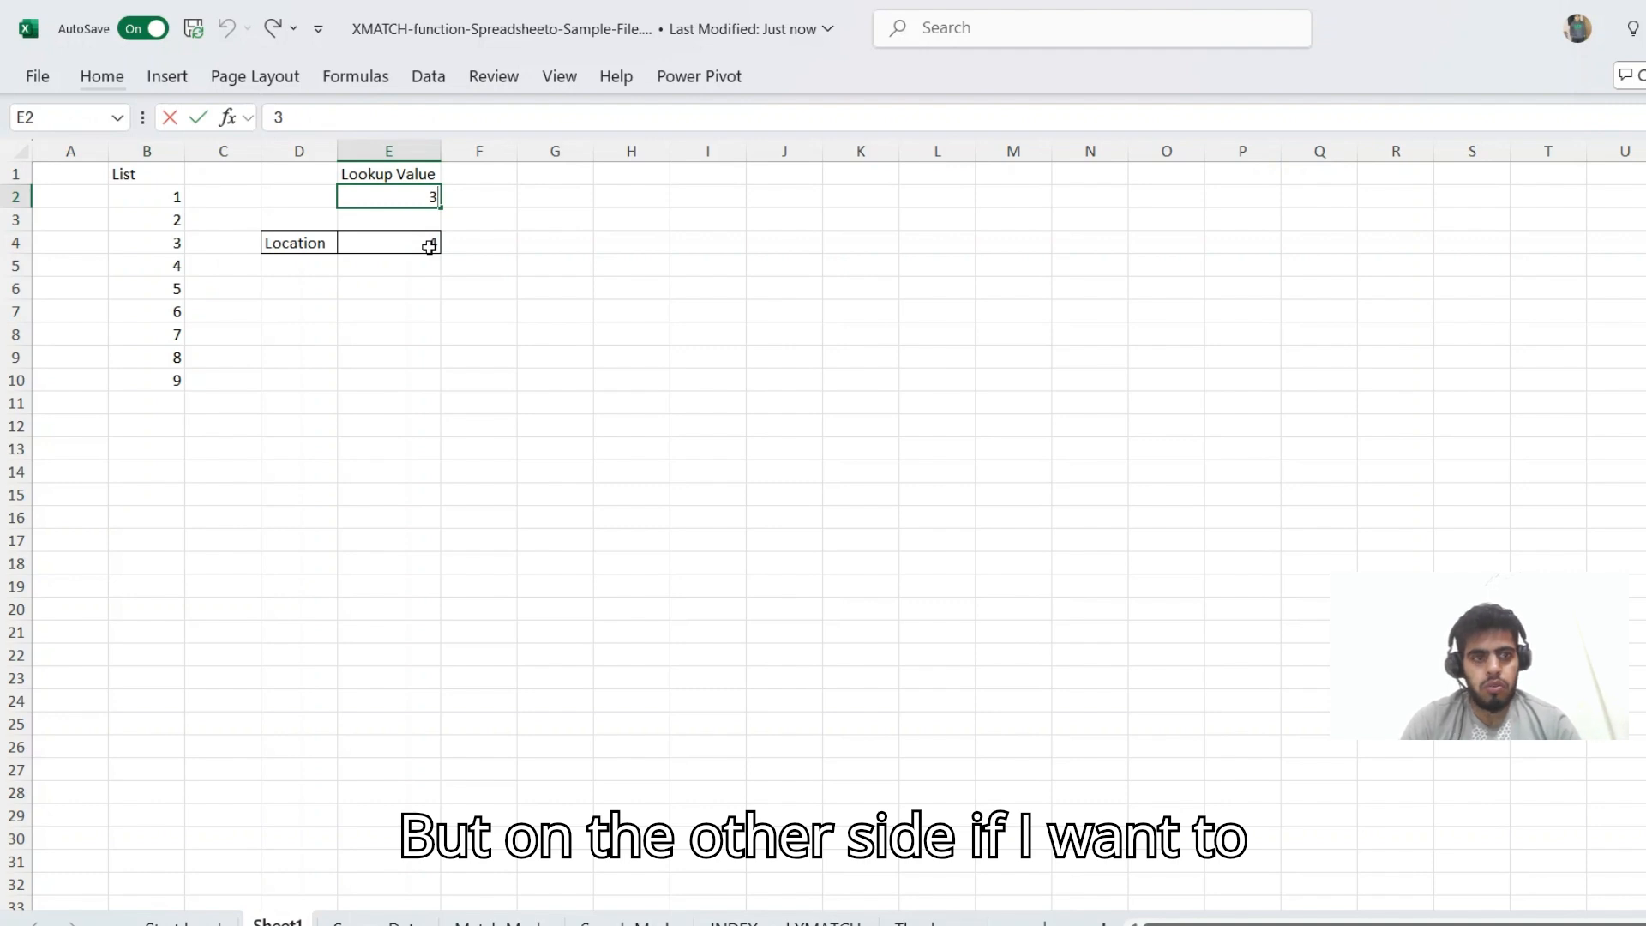
pyautogui.write('.1')
pyautogui.press('Return')
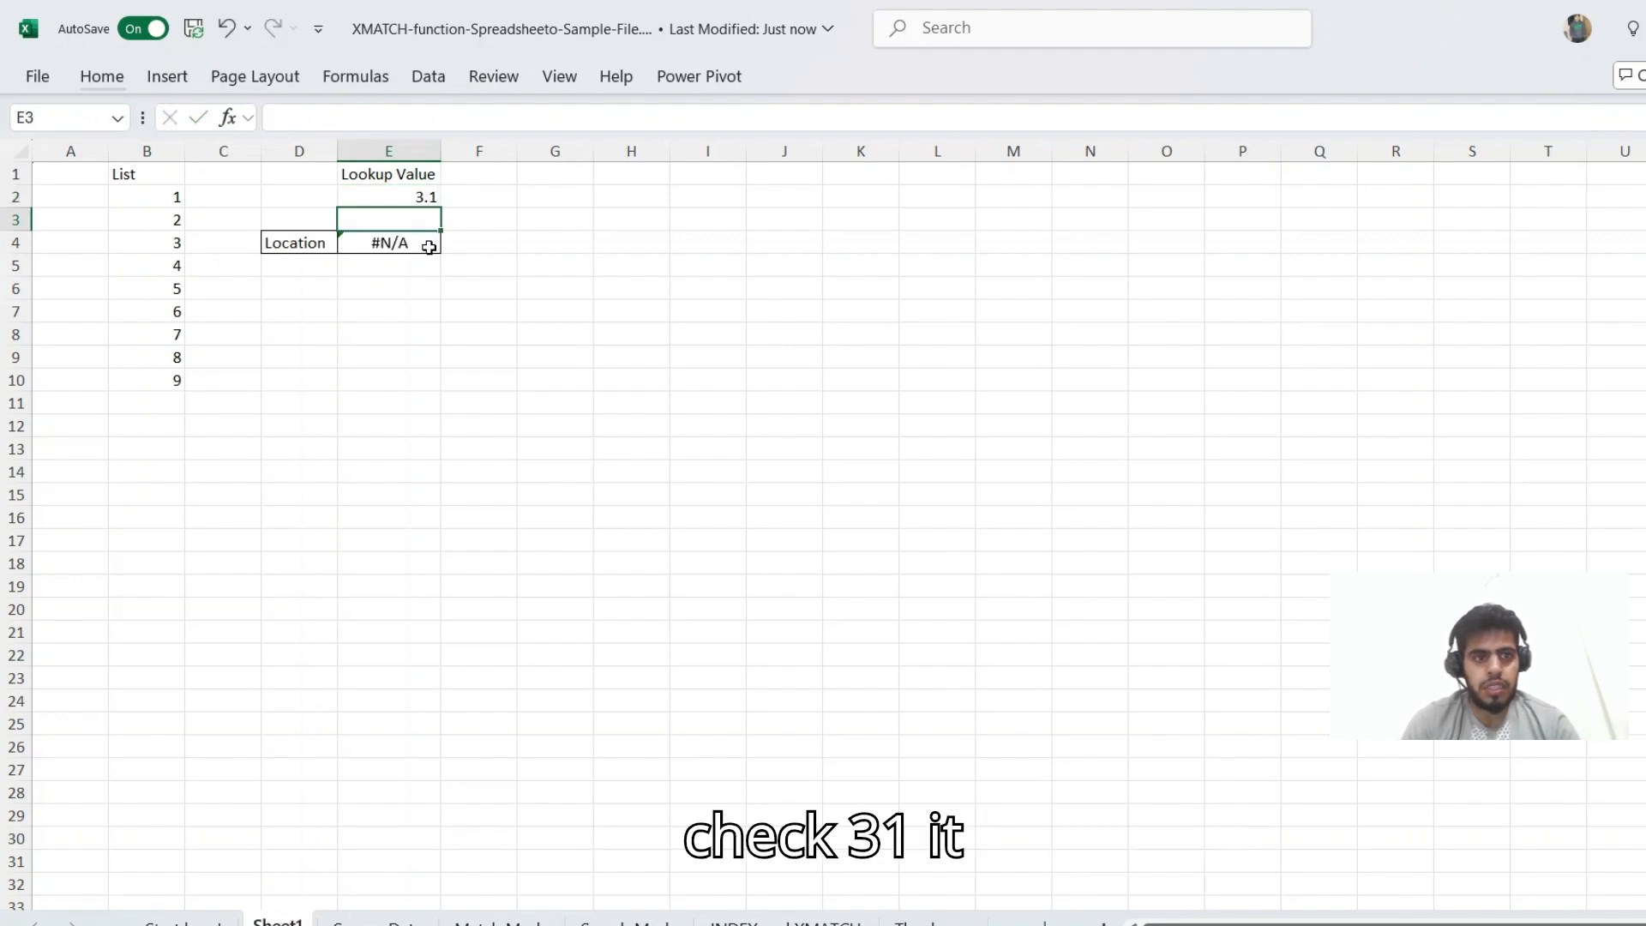
# Step: Add match mode 1, exact match or next larger item, to the XMATCH formula in E4
pyautogui.press('Down')
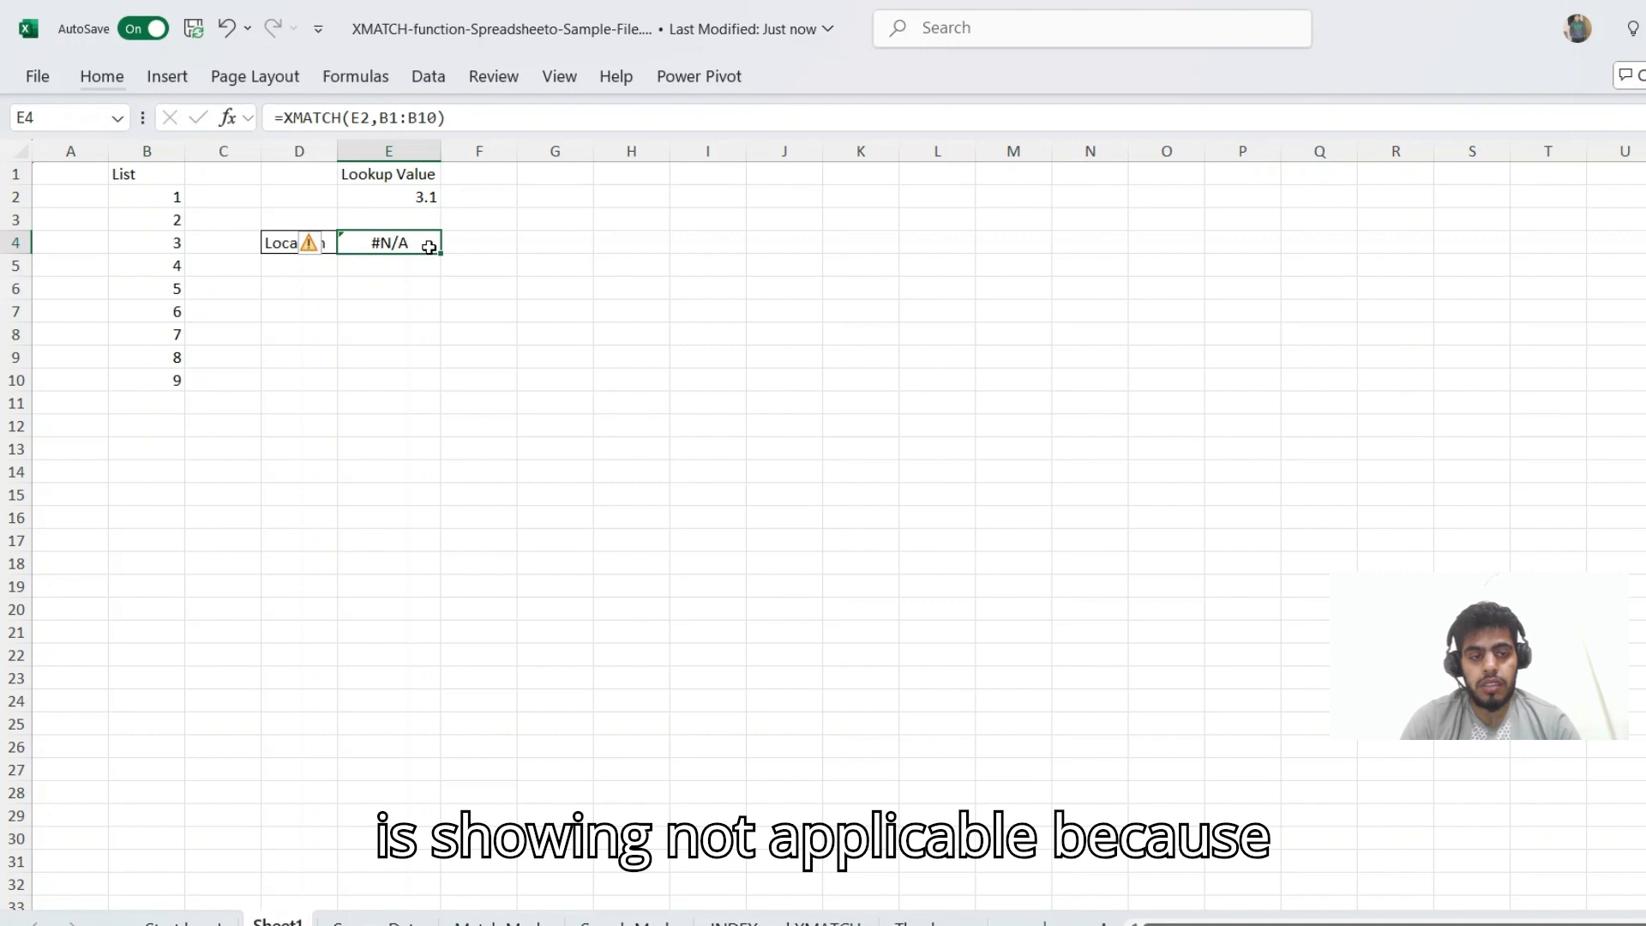
pyautogui.press('F2')
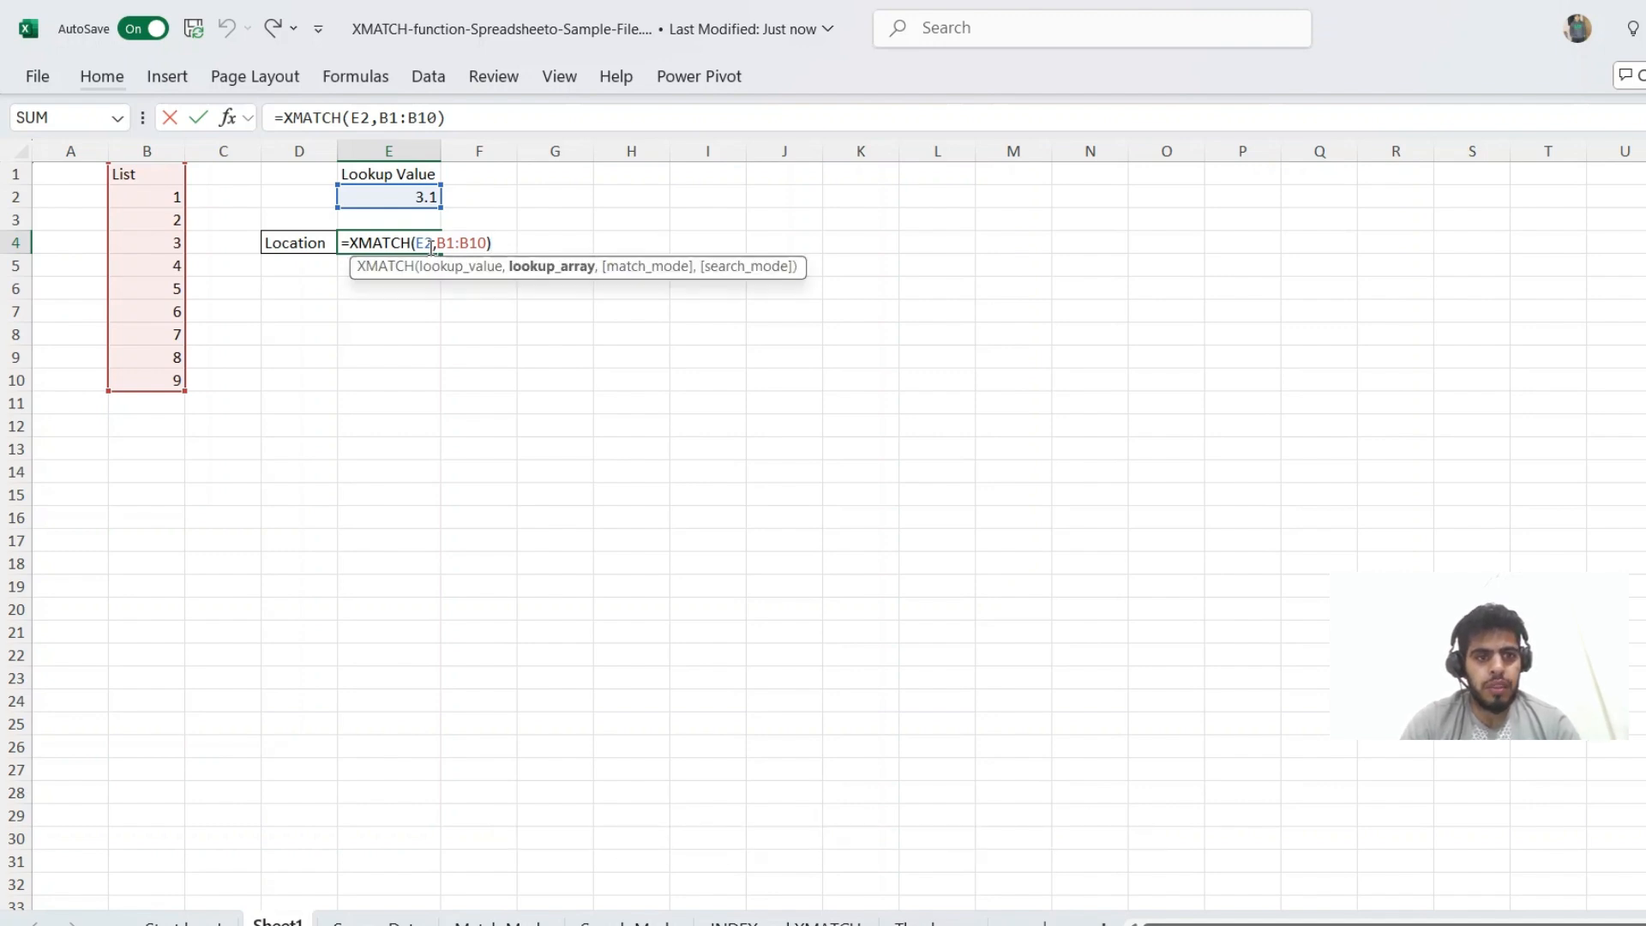
pyautogui.press('Left')
pyautogui.write(',')
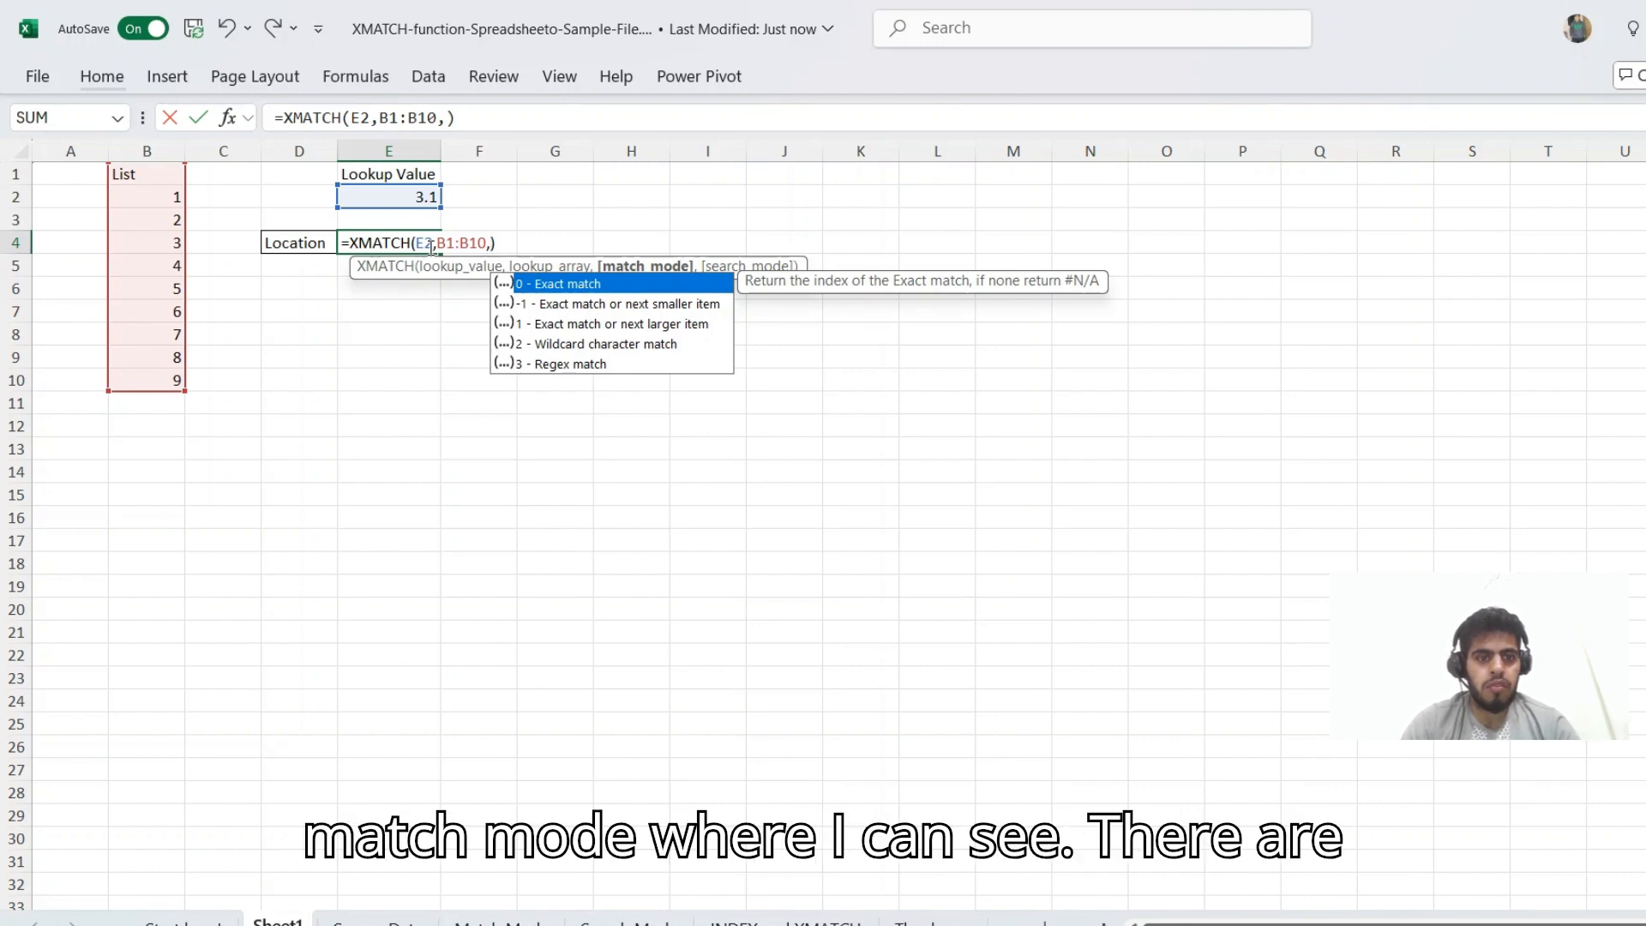
pyautogui.press('Down')
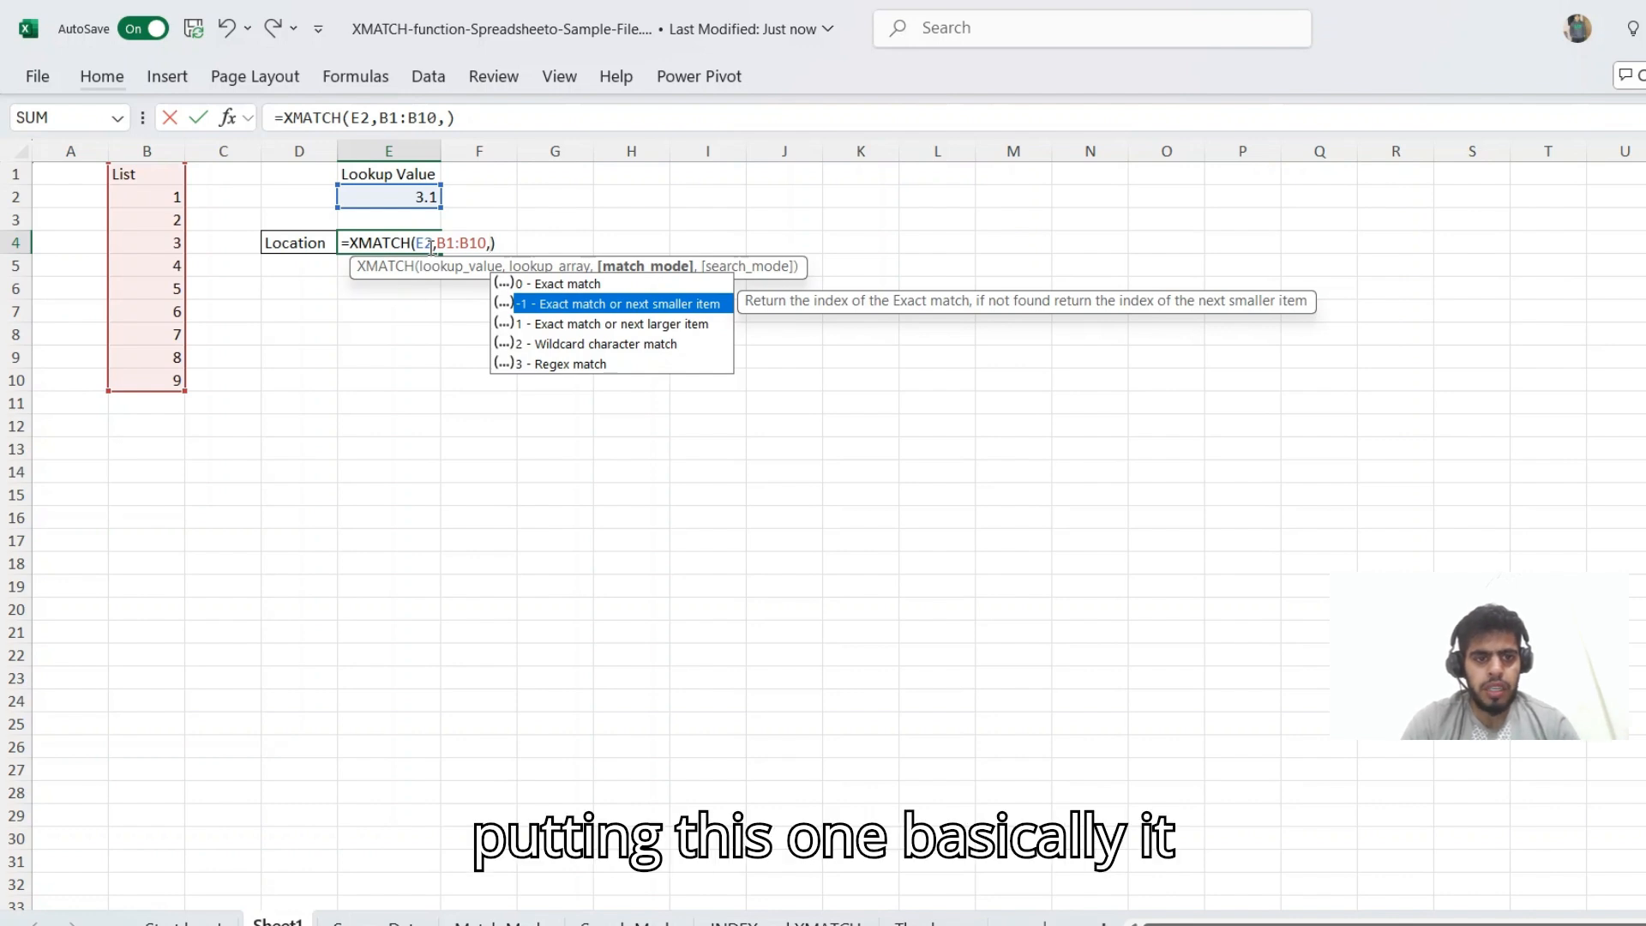
pyautogui.write('-1')
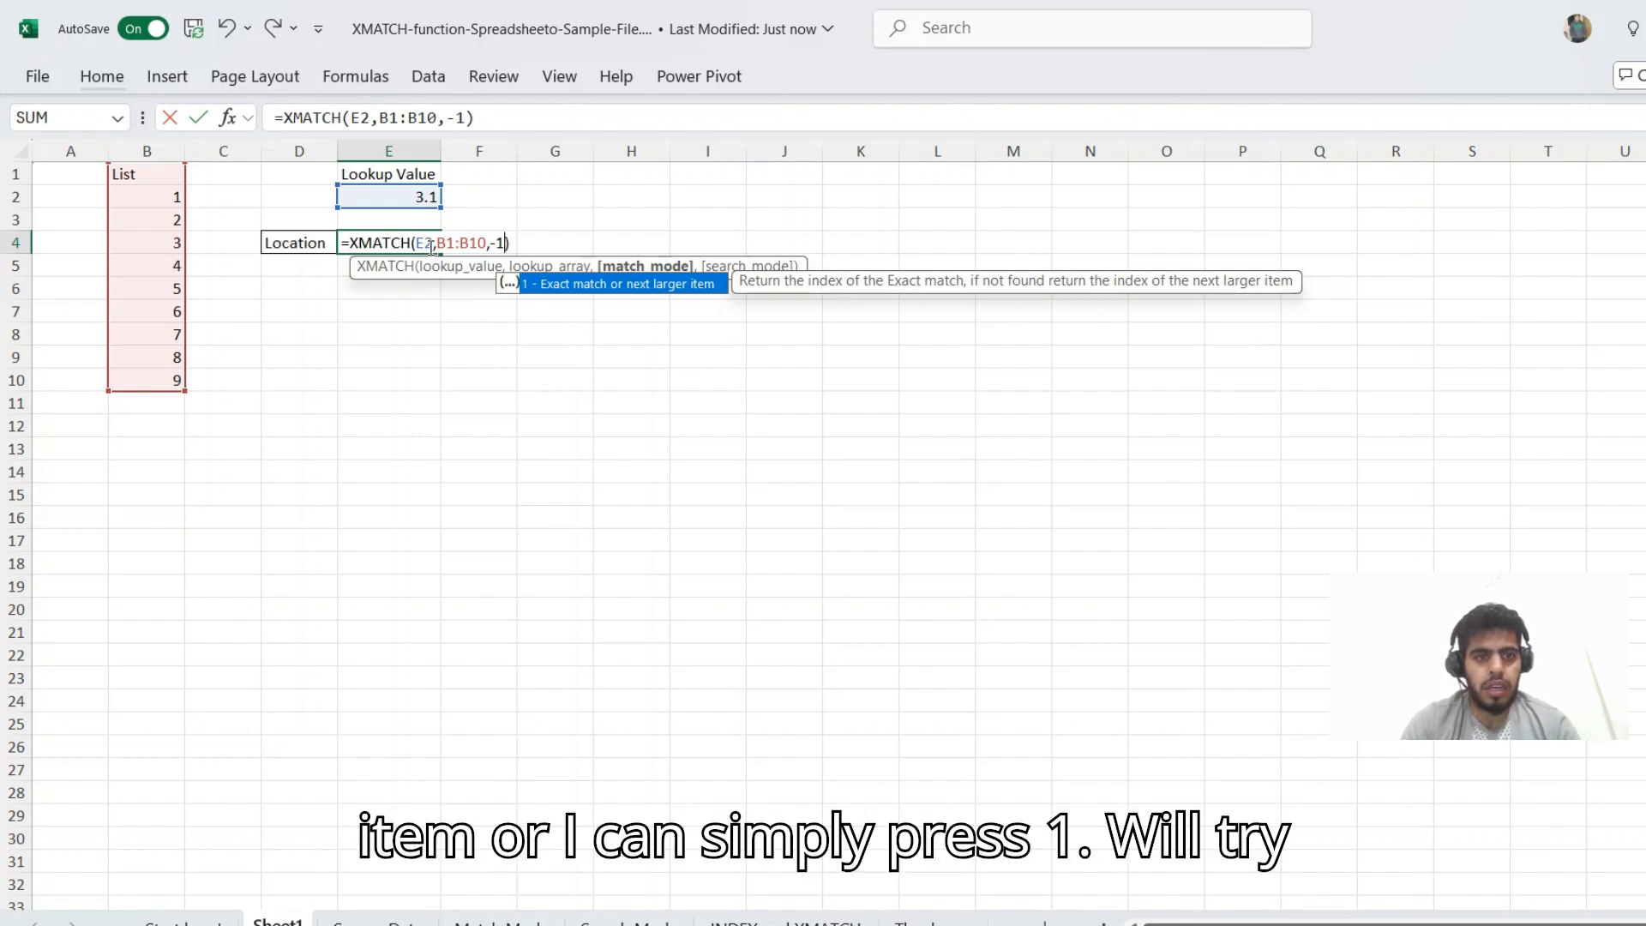
pyautogui.press('BackSpace')
pyautogui.press('BackSpace')
pyautogui.write('1')
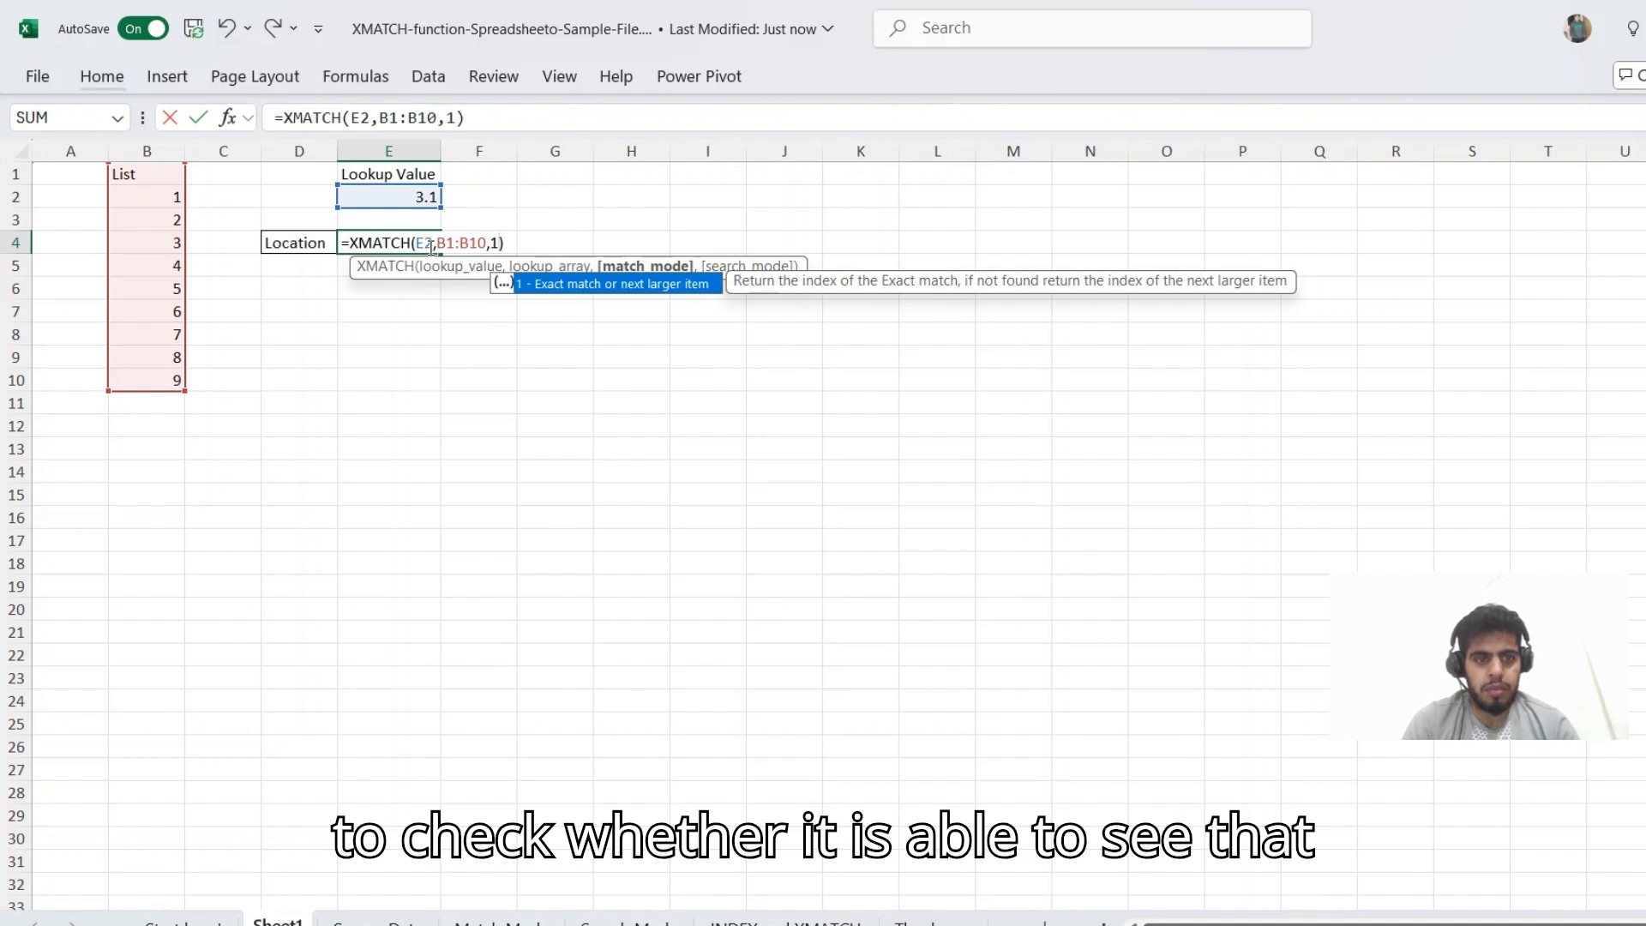
pyautogui.press('Return')
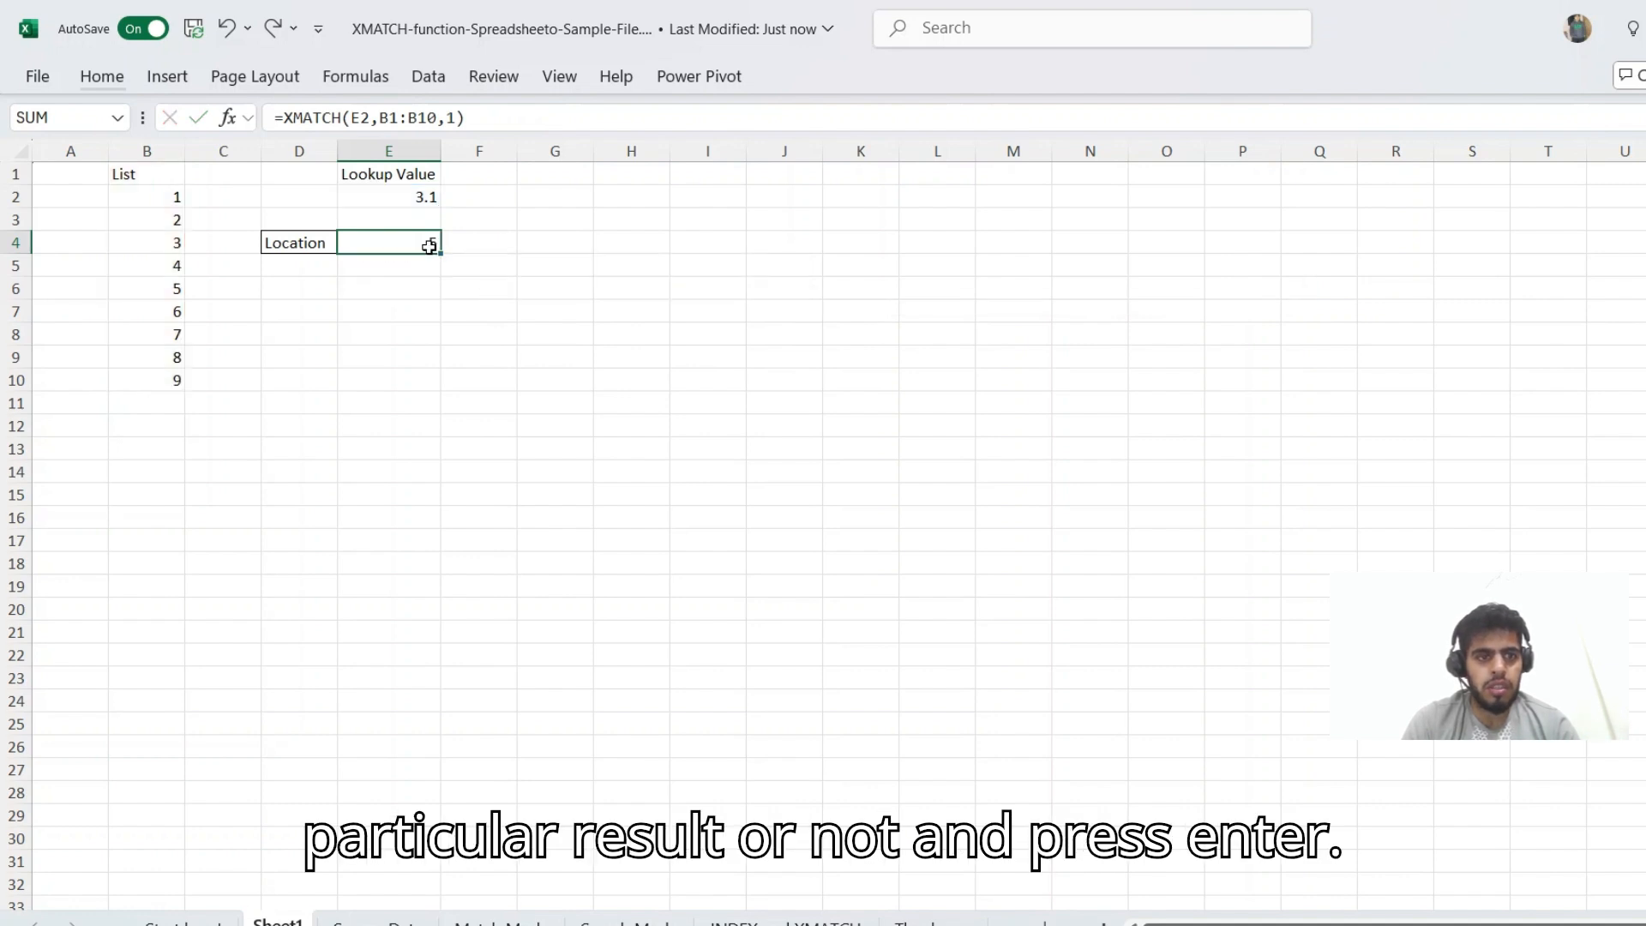
# Step: Compare the location returned in E4 with the list cells B1:B5, counting the heading as the first item
pyautogui.click(429, 246)
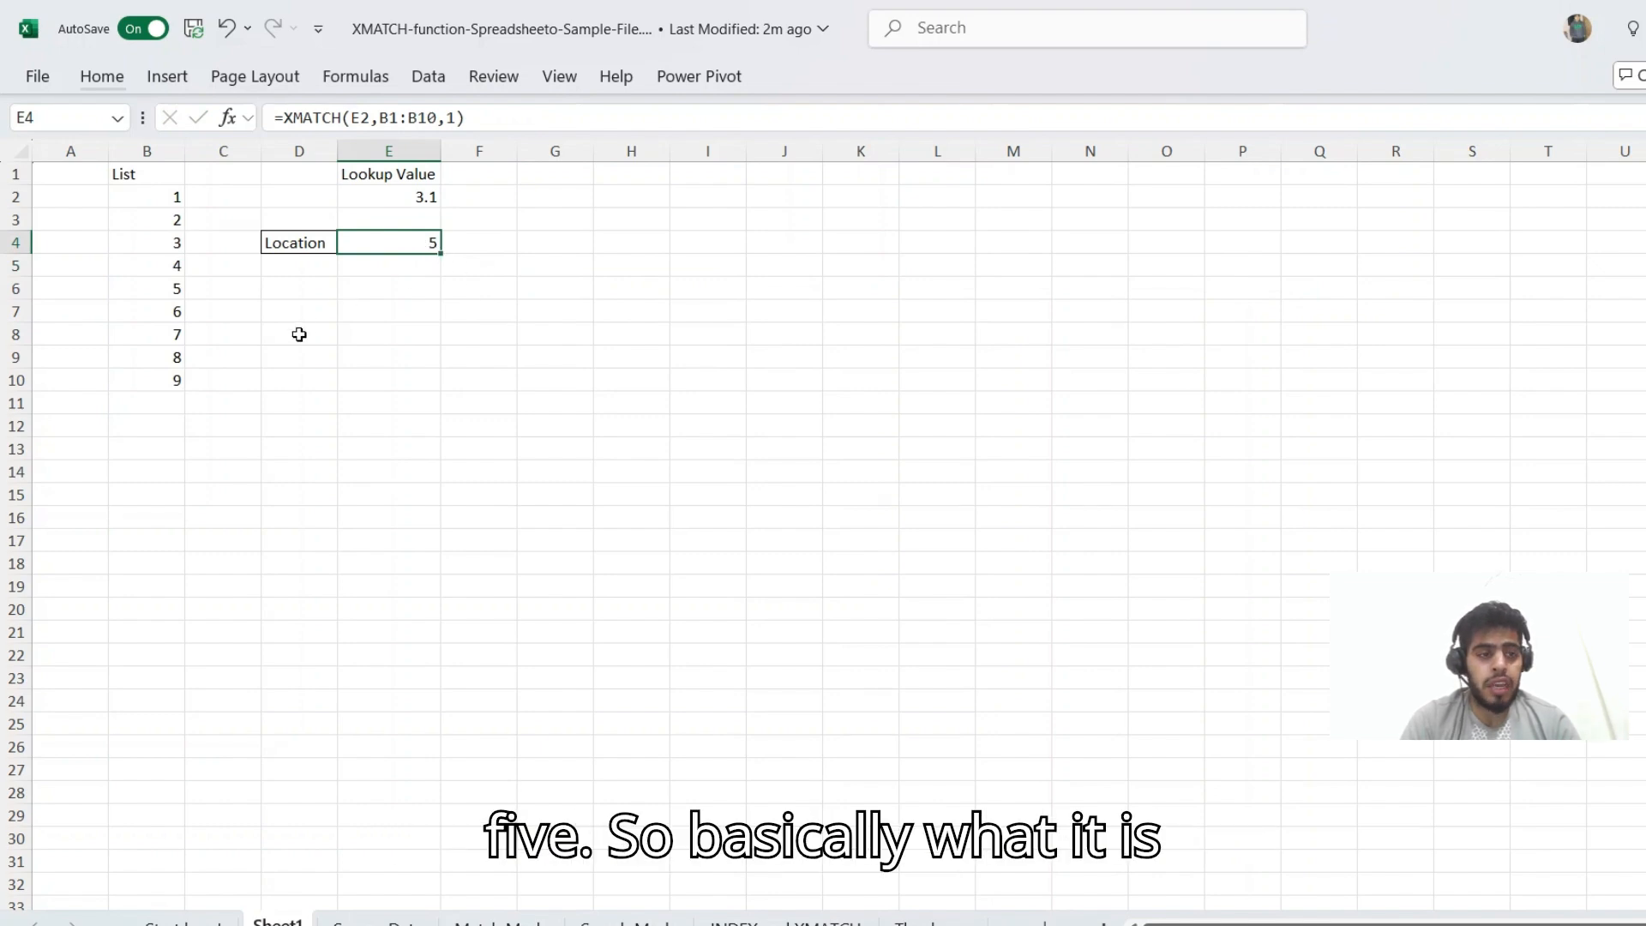
pyautogui.click(150, 174)
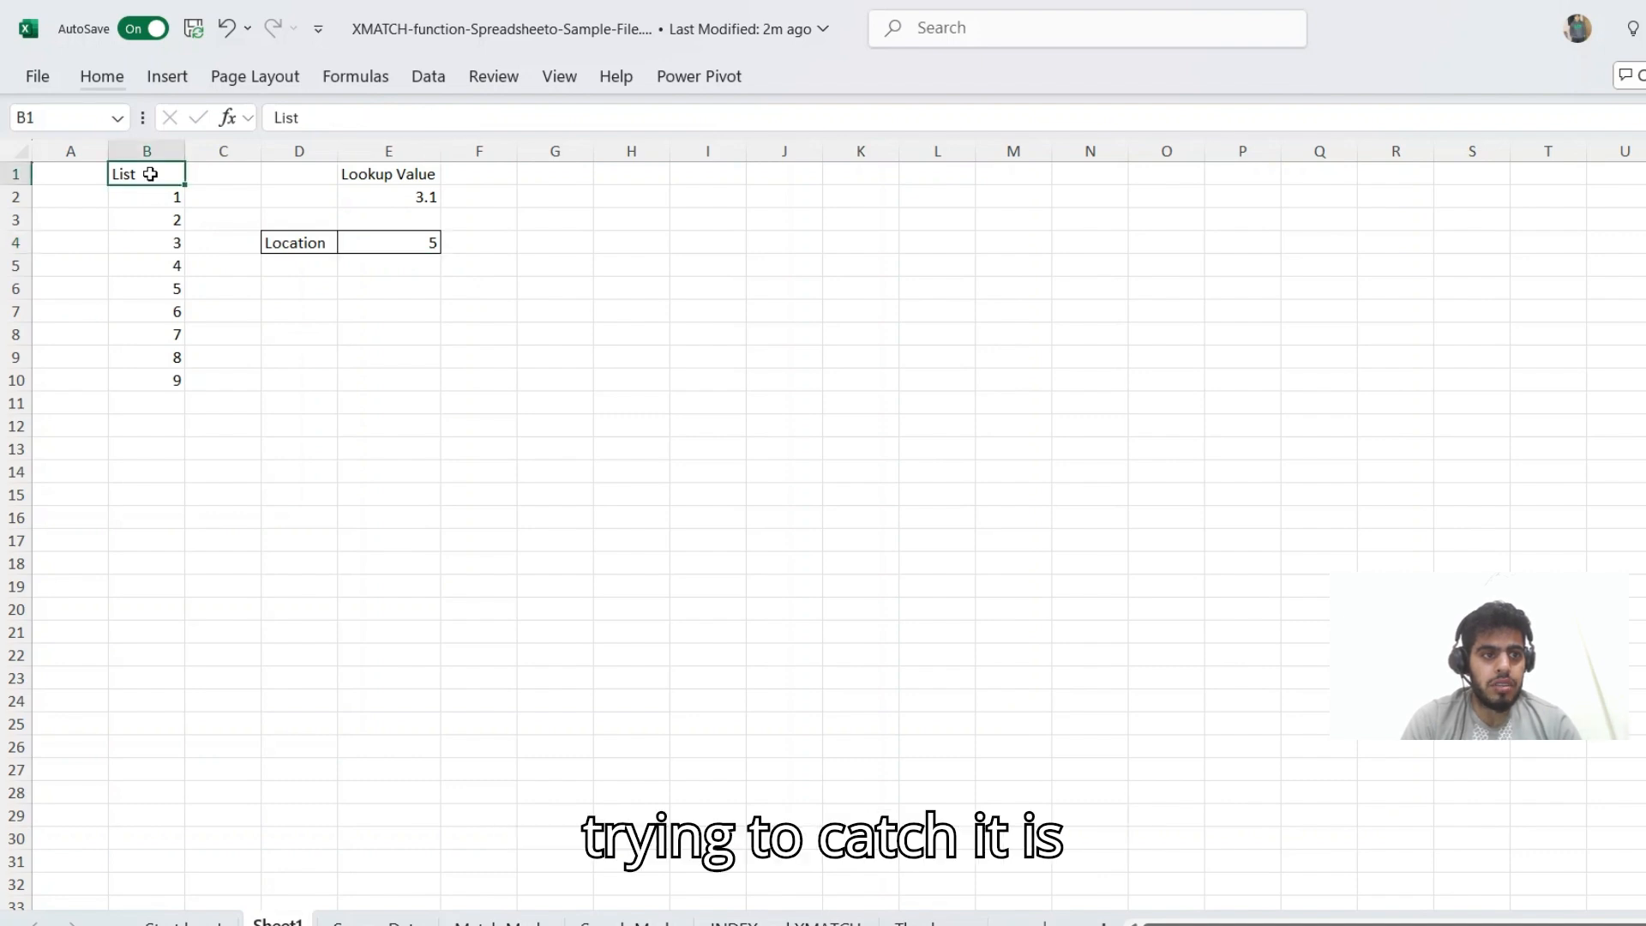
pyautogui.click(298, 246)
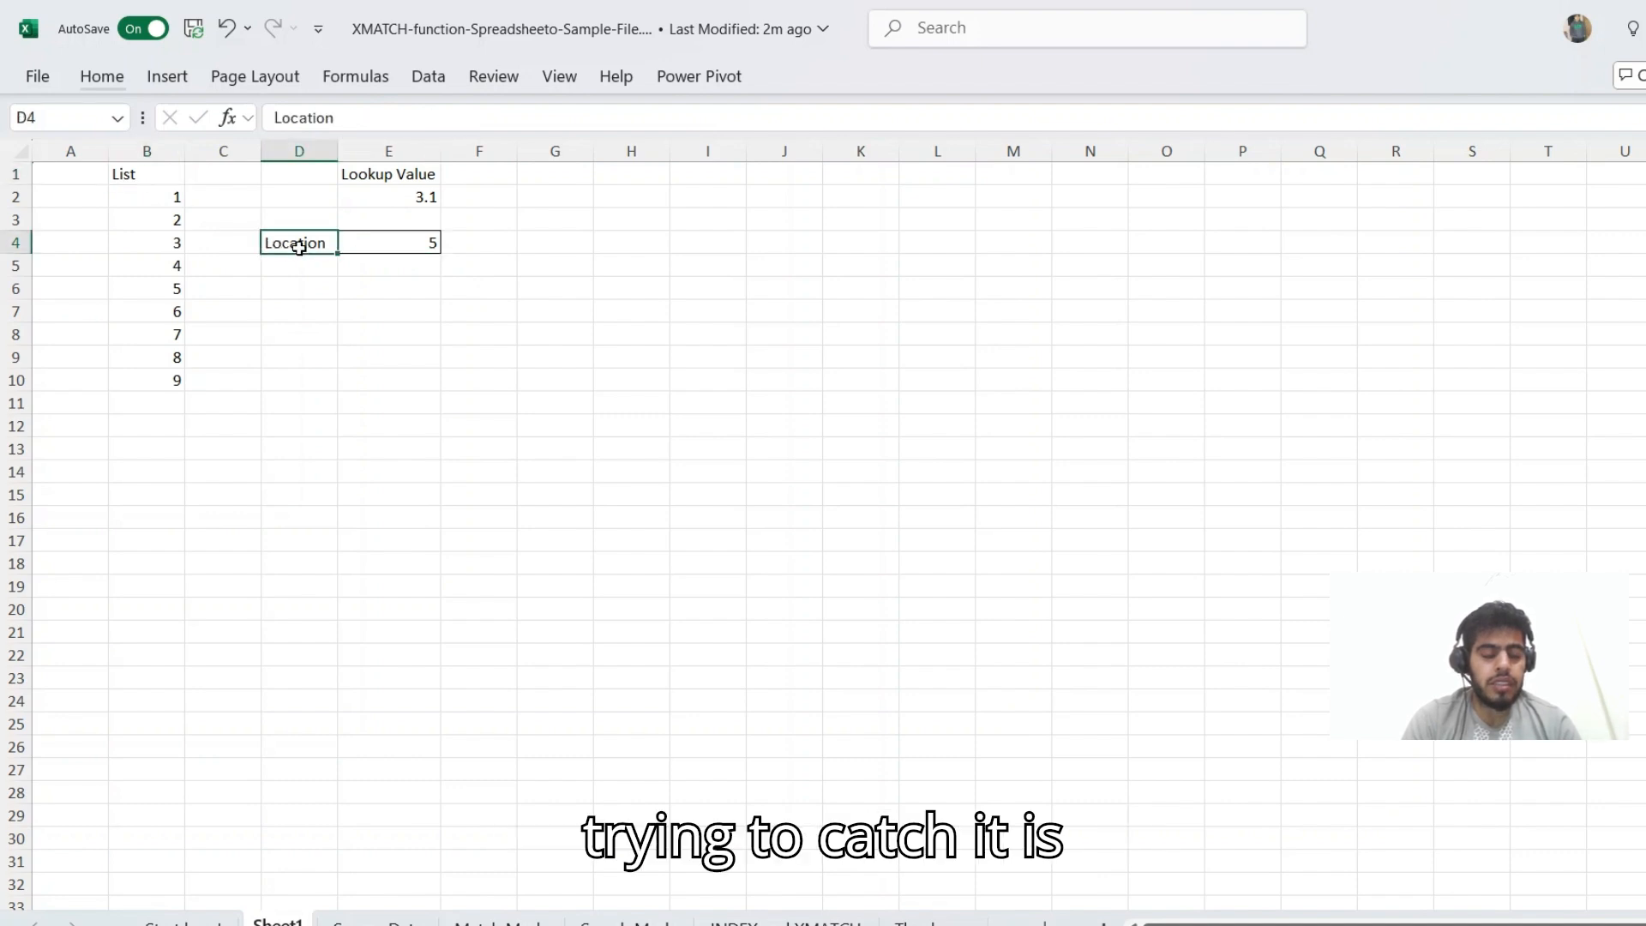
pyautogui.click(426, 246)
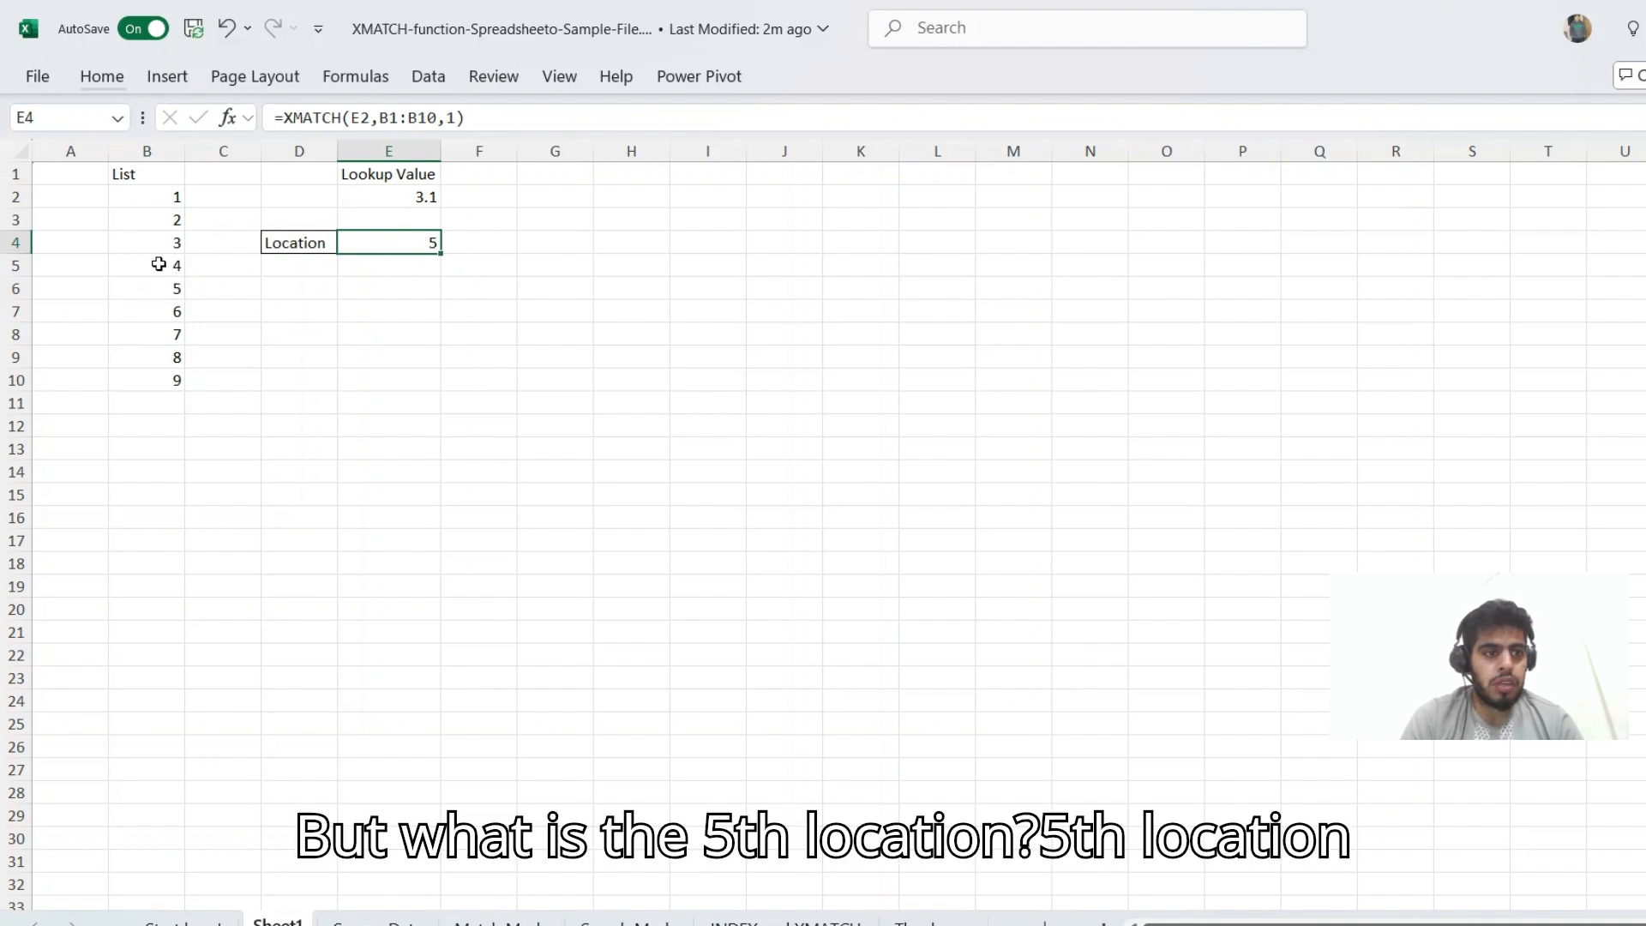
pyautogui.moveTo(148, 267); pyautogui.dragTo(146, 175)
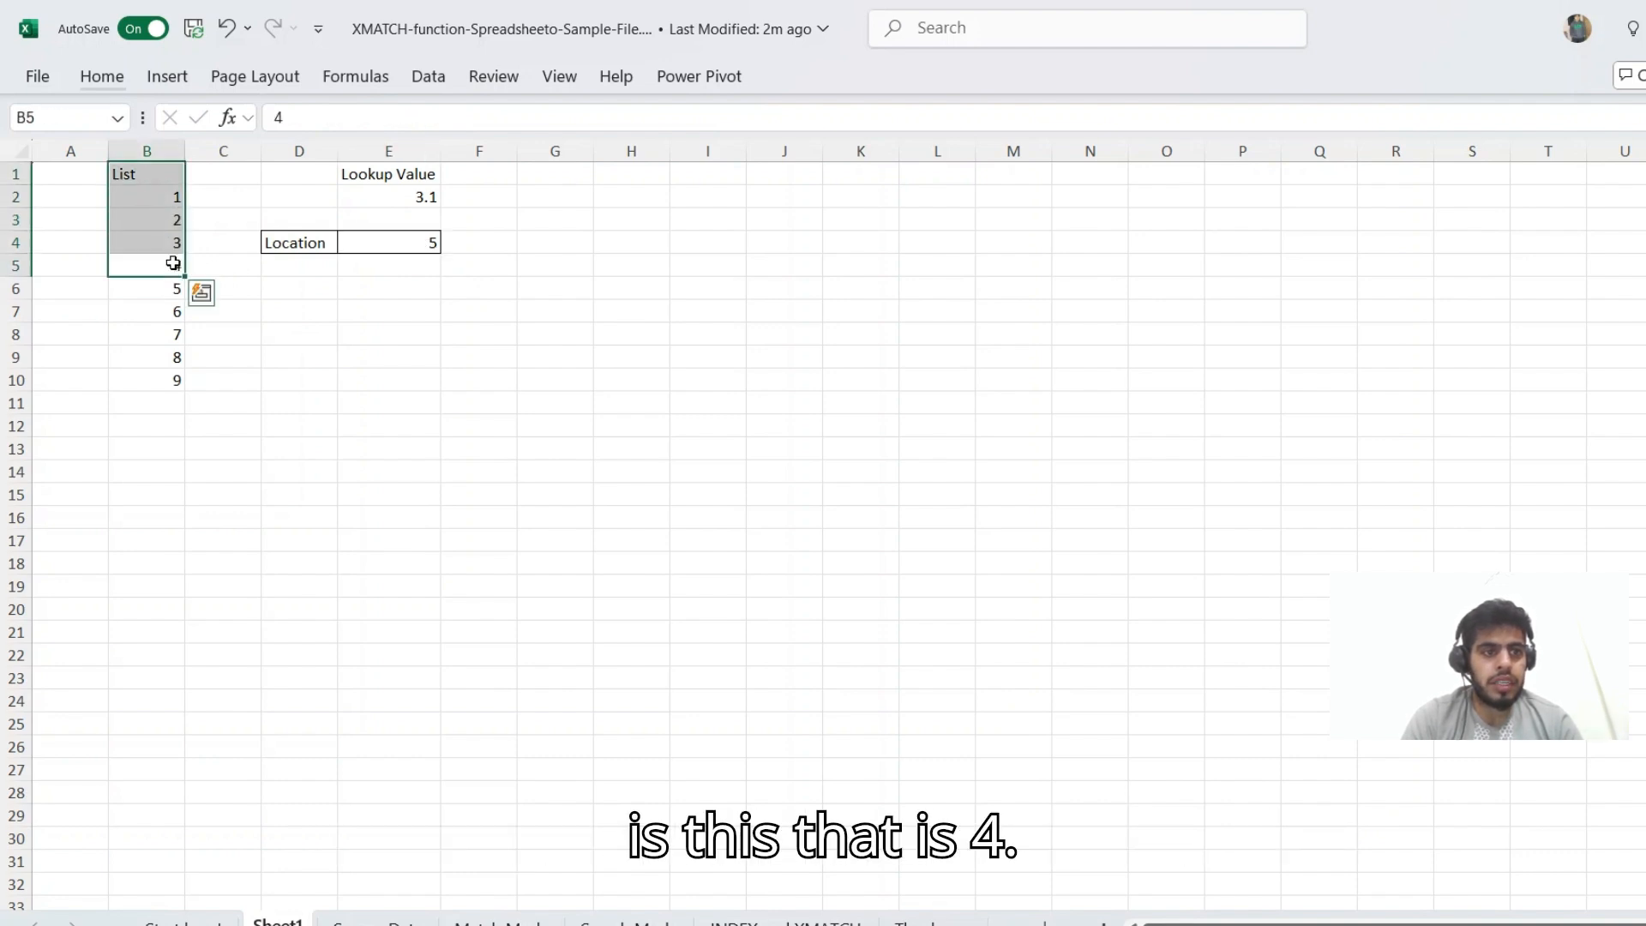
# Step: Change the XMATCH match mode in E4 to -1, exact match or next smaller item
pyautogui.click(382, 241)
pyautogui.doubleClick(386, 242)
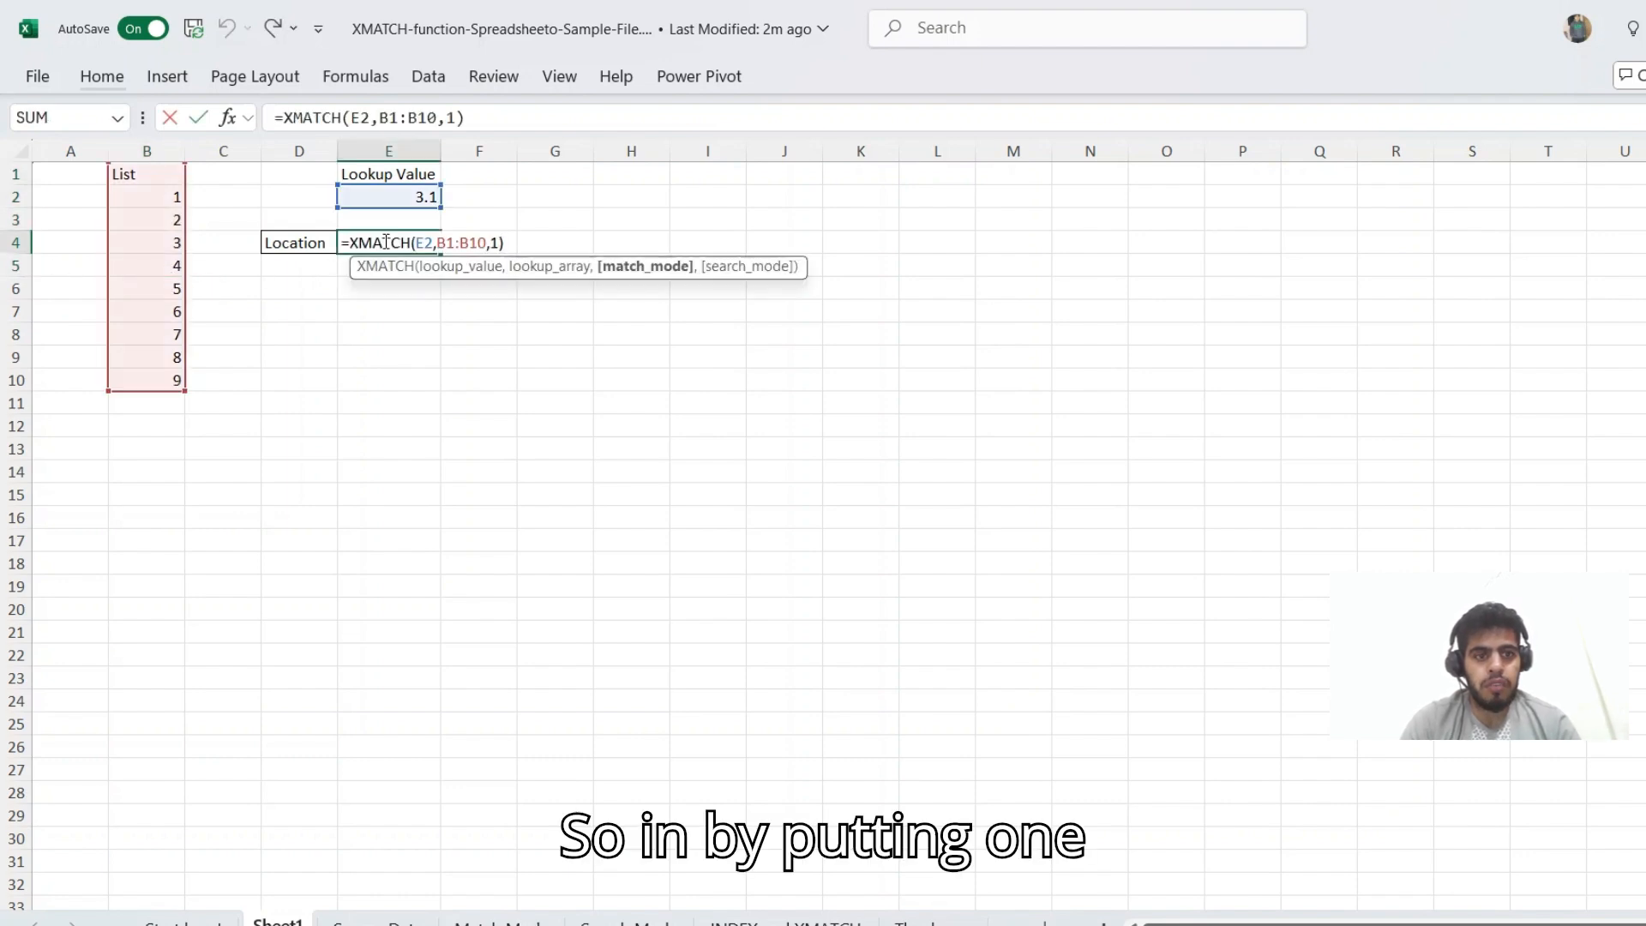
pyautogui.press('BackSpace')
pyautogui.write('1')
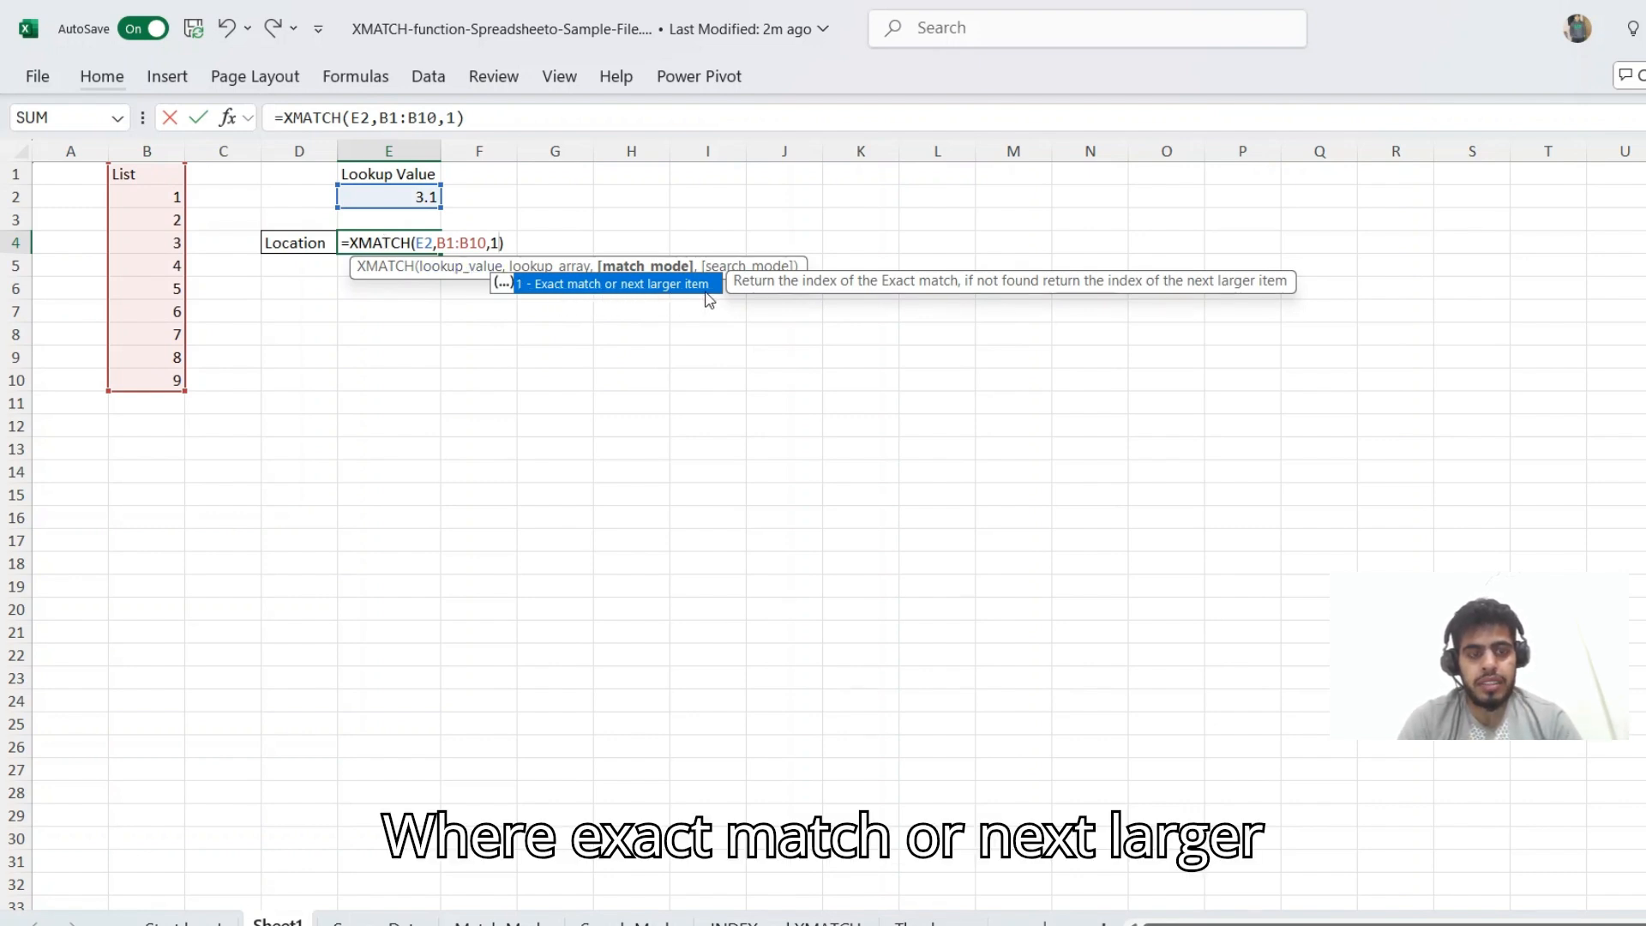
pyautogui.press('Left')
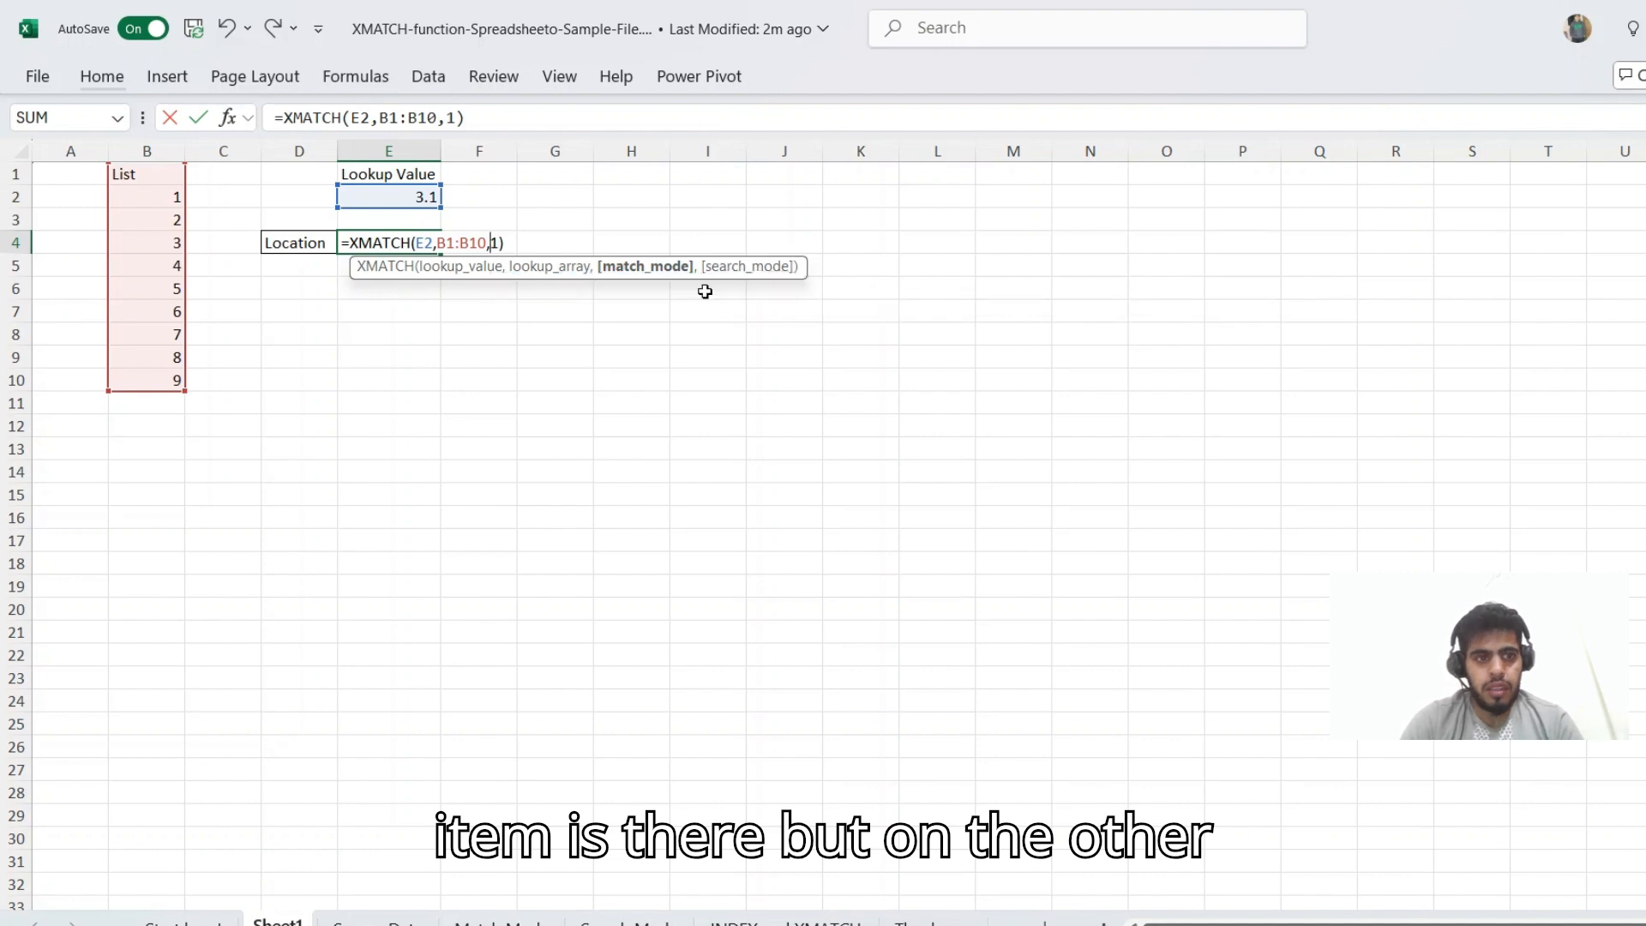
pyautogui.write('-')
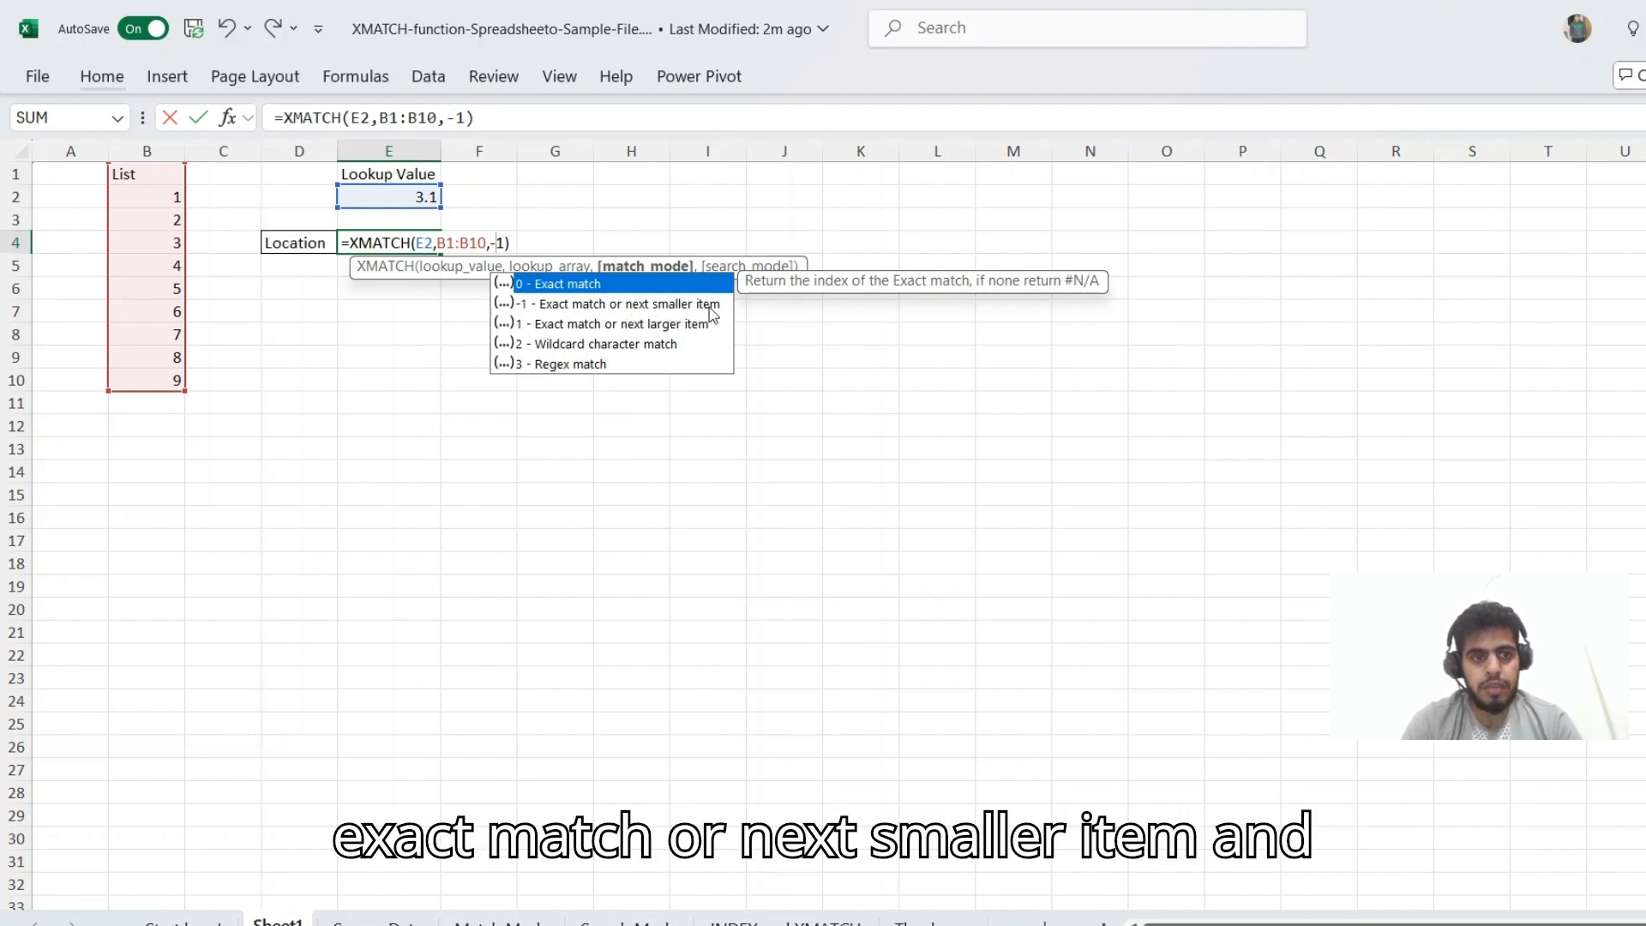
pyautogui.press('Return')
pyautogui.press('Up')
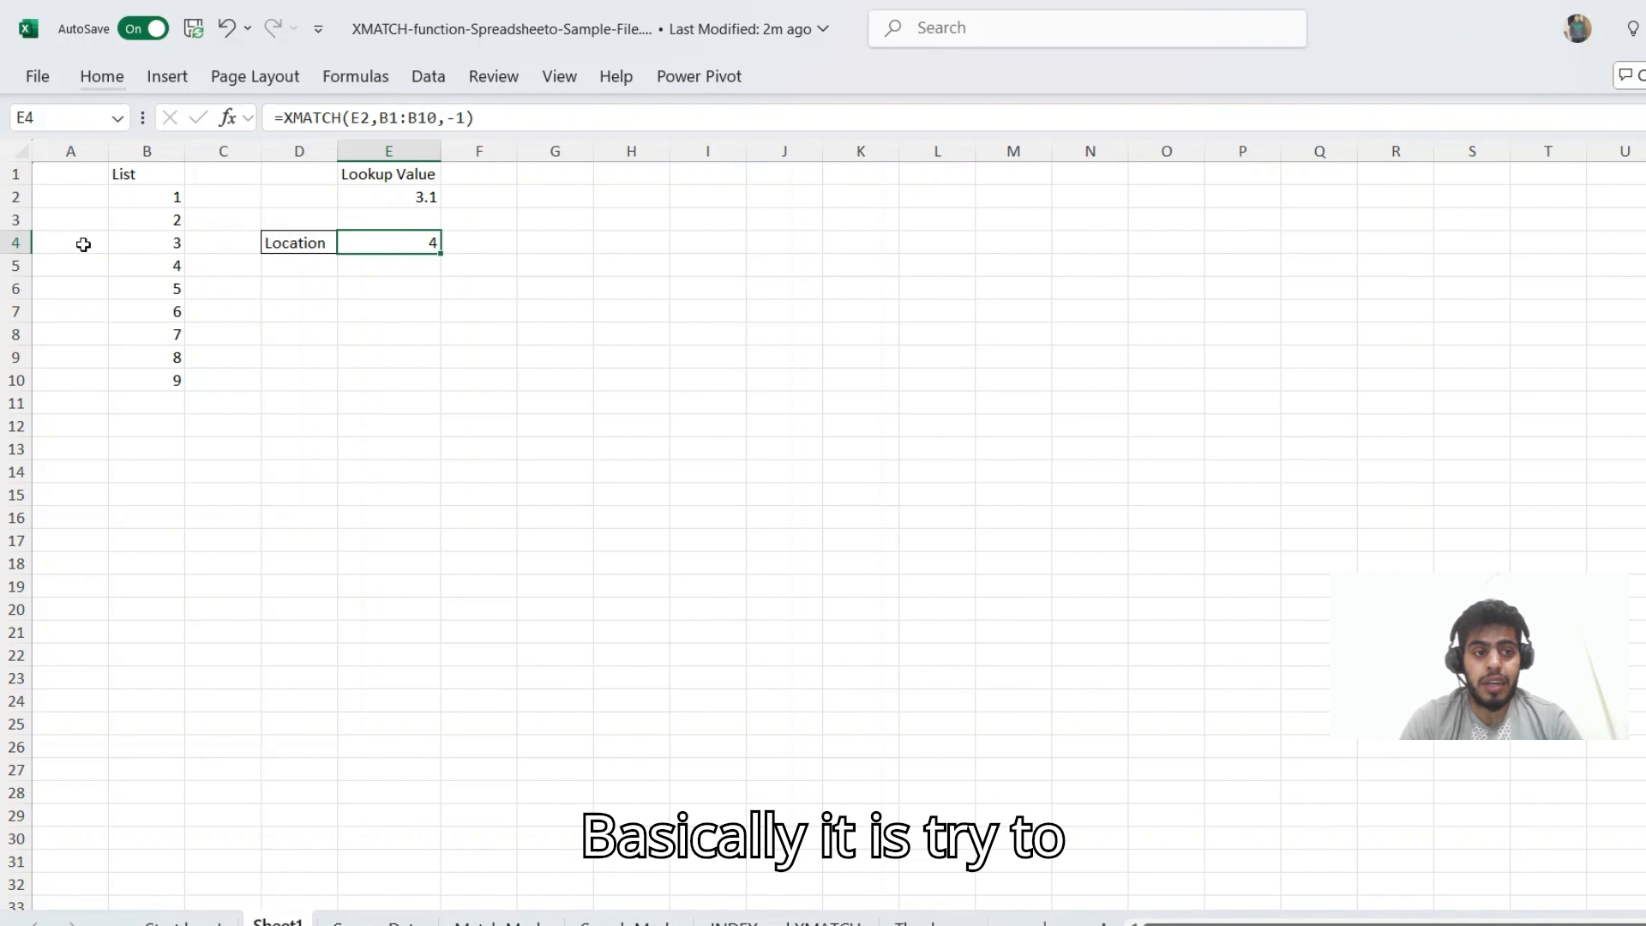
# Step: Enter position numbers 1, 2, 3 and 4 in cells A1:A4 beside the list
pyautogui.moveTo(83, 245); pyautogui.dragTo(67, 153)
pyautogui.click(68, 180)
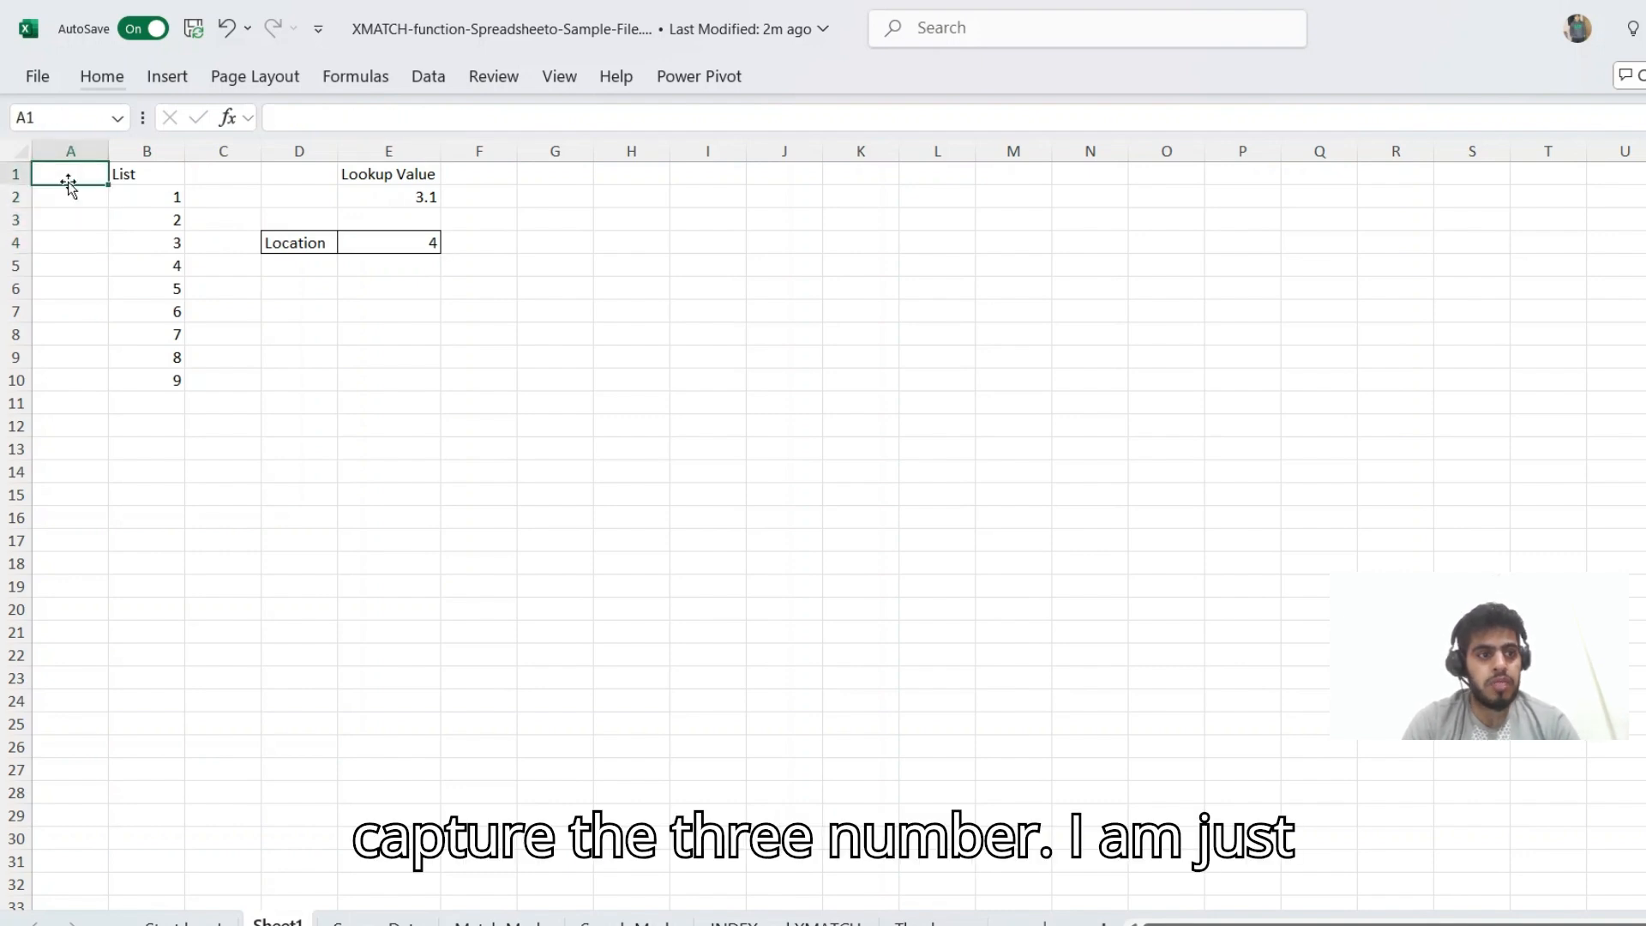
pyautogui.write('1')
pyautogui.press('Return')
pyautogui.write('2')
pyautogui.press('Return')
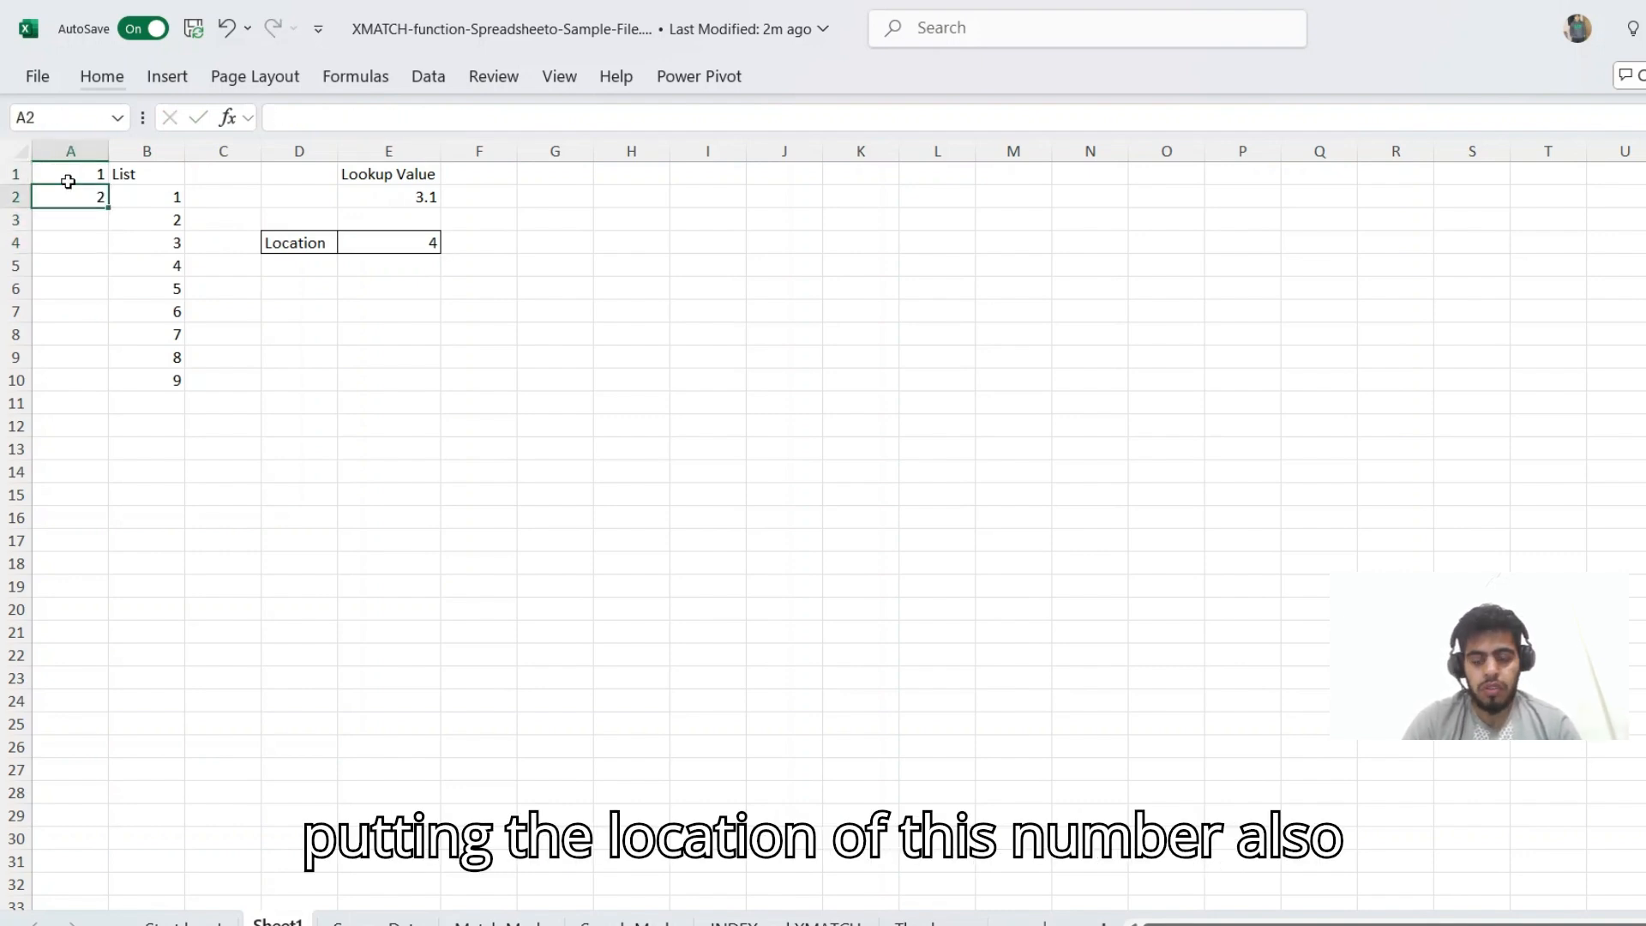
pyautogui.write('3')
pyautogui.press('Return')
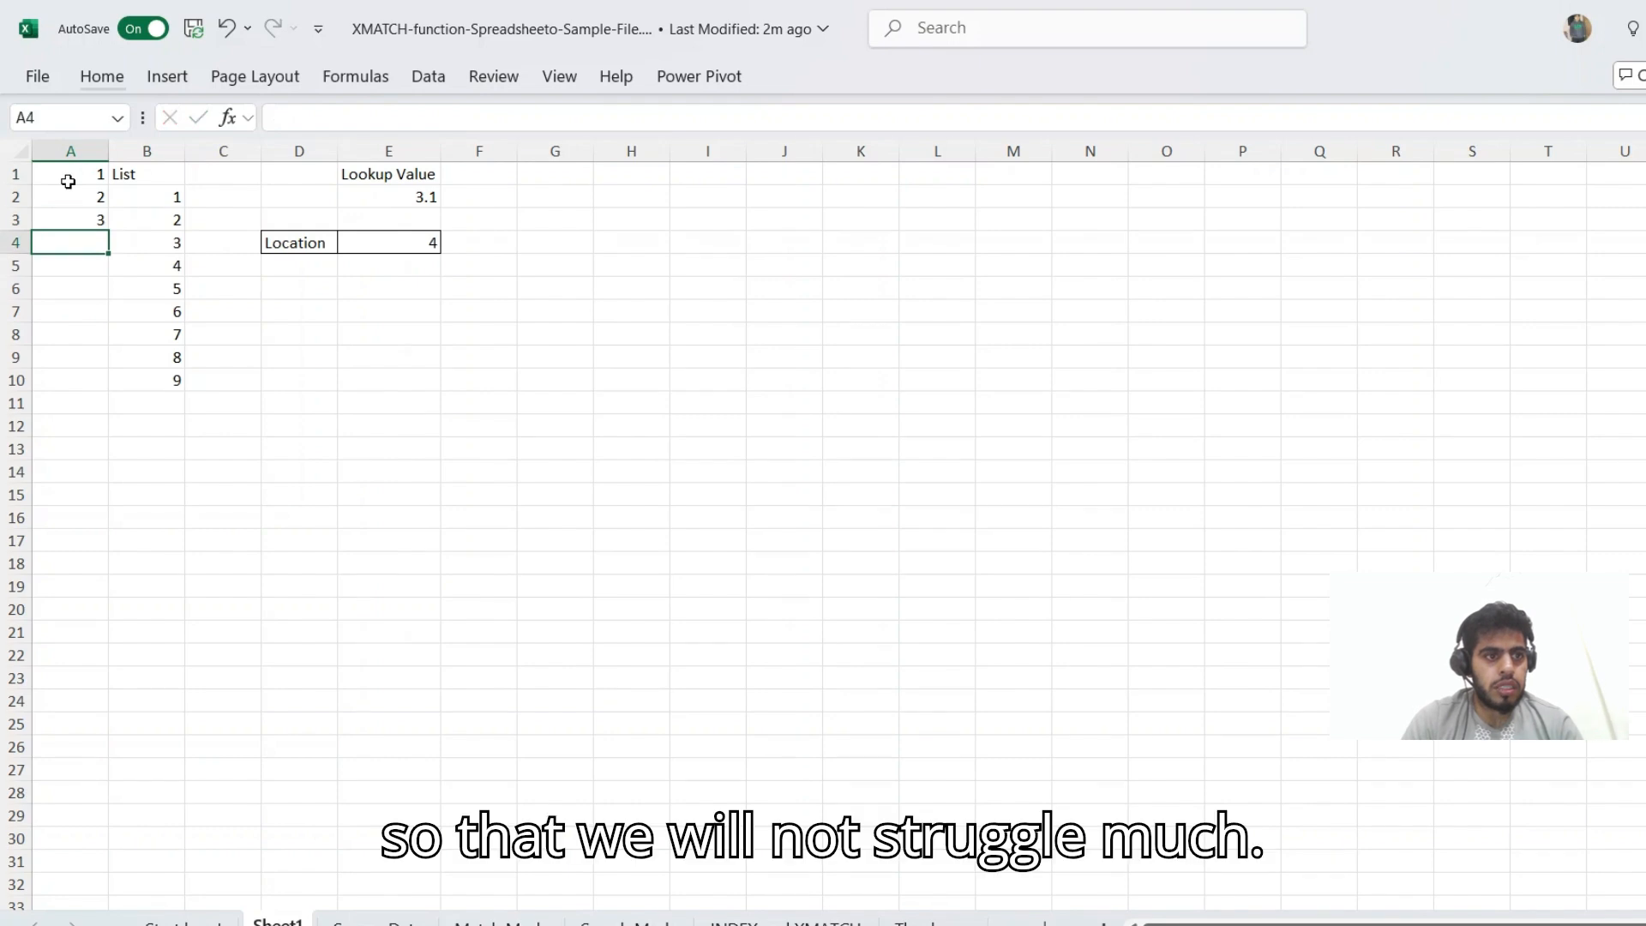
pyautogui.write('4')
pyautogui.press('Return')
pyautogui.press('Right')
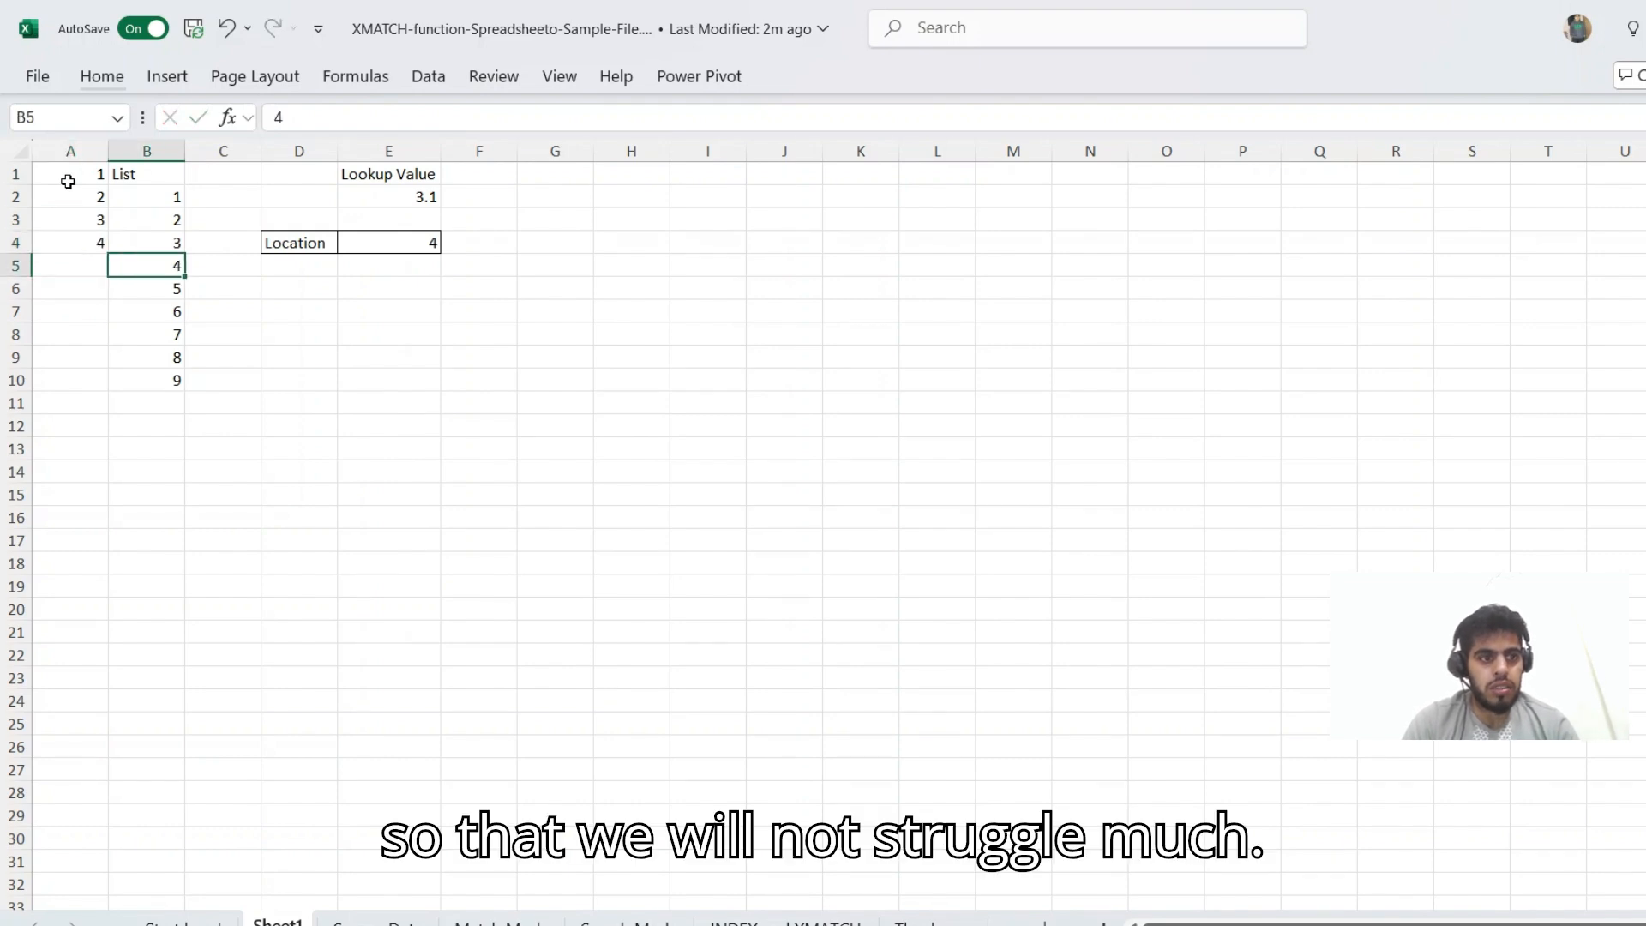
# Step: Select A1:A10 so the range of position numbers spans the full length of the list
pyautogui.hotkey('ctrl', 'Down')
pyautogui.press('Left')
pyautogui.hotkey('ctrl', 'shift', 'Up')
pyautogui.hotkey('ctrl', 'shift', 'Up')
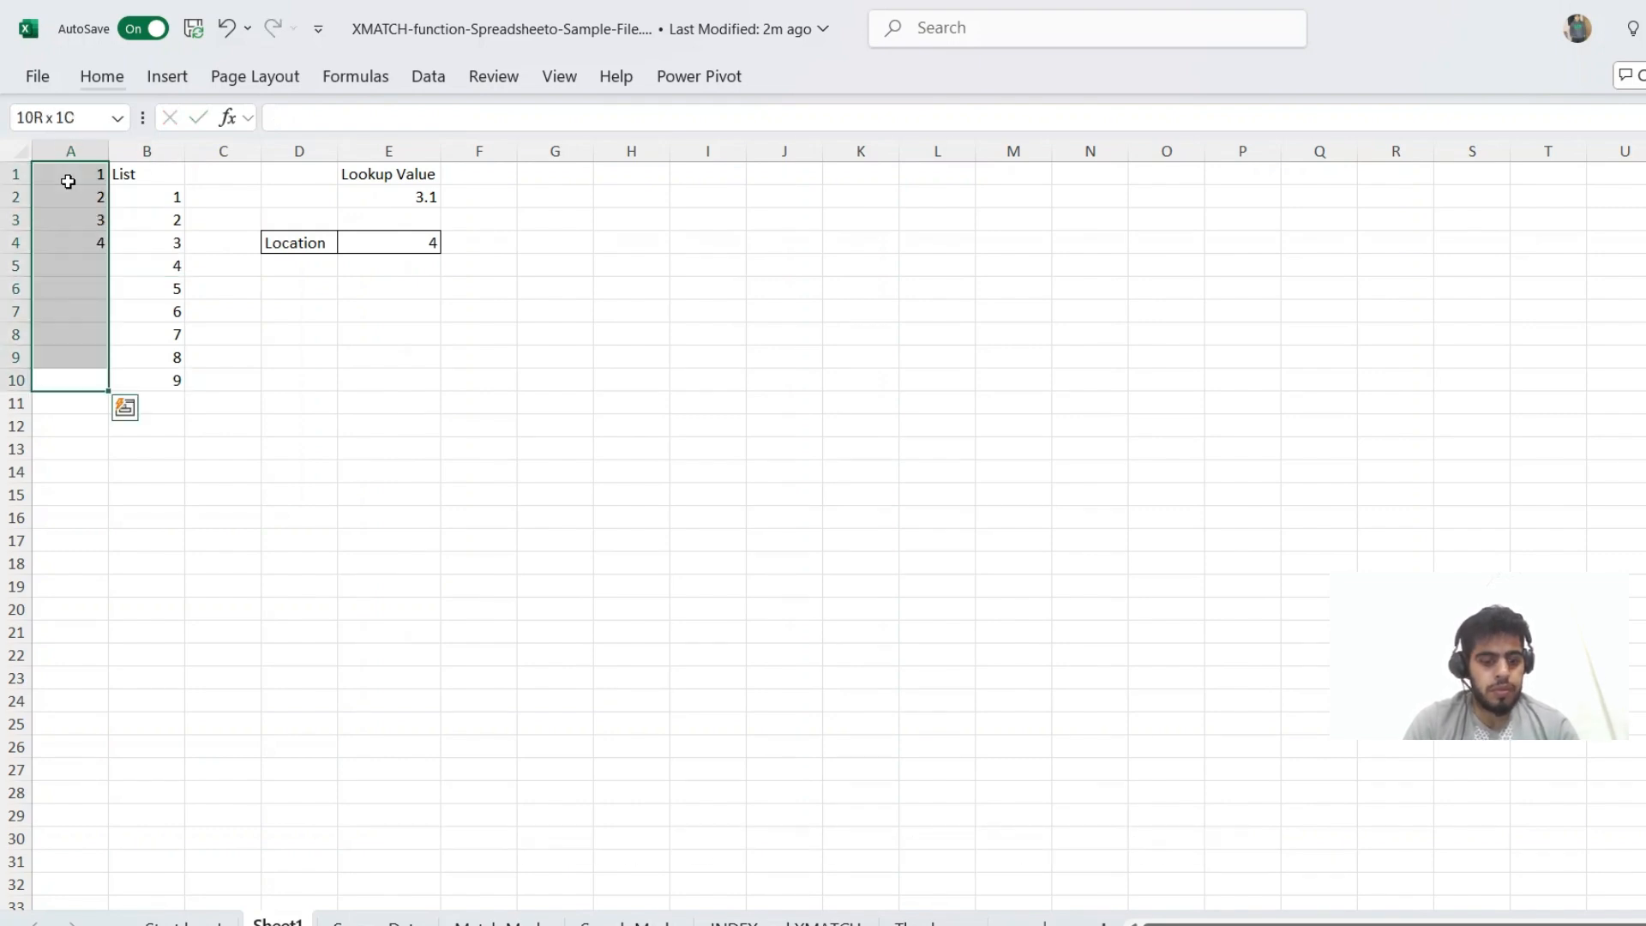
pyautogui.press('alt')
pyautogui.press('h')
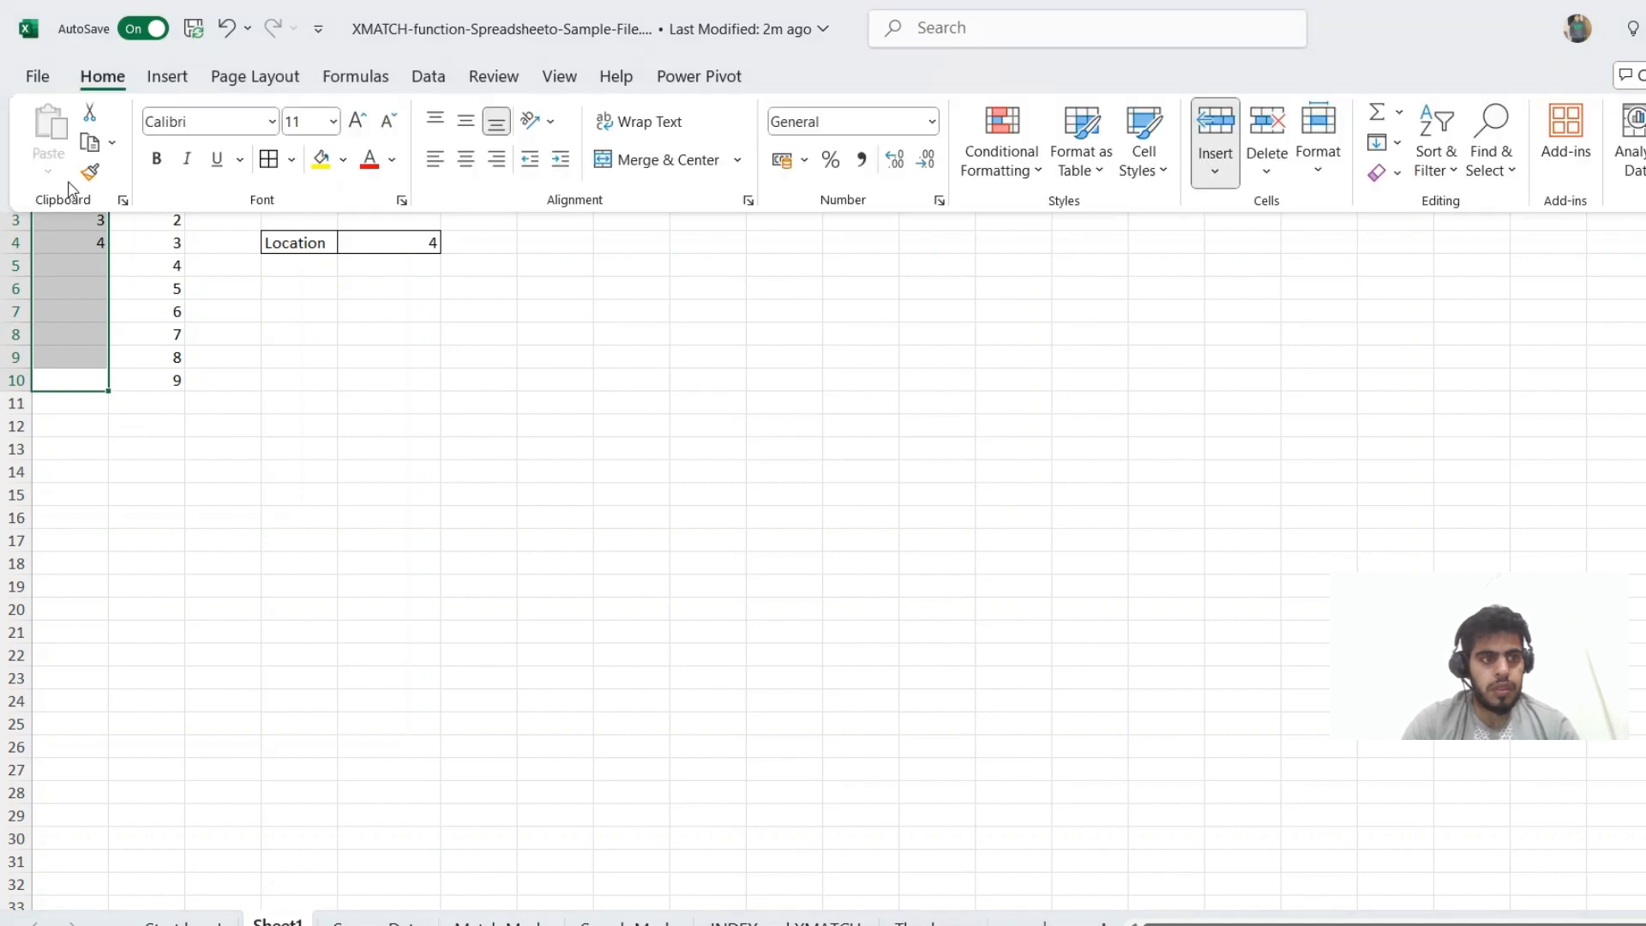
pyautogui.press('i')
pyautogui.press('s')
pyautogui.press('Down')
pyautogui.press('alt')
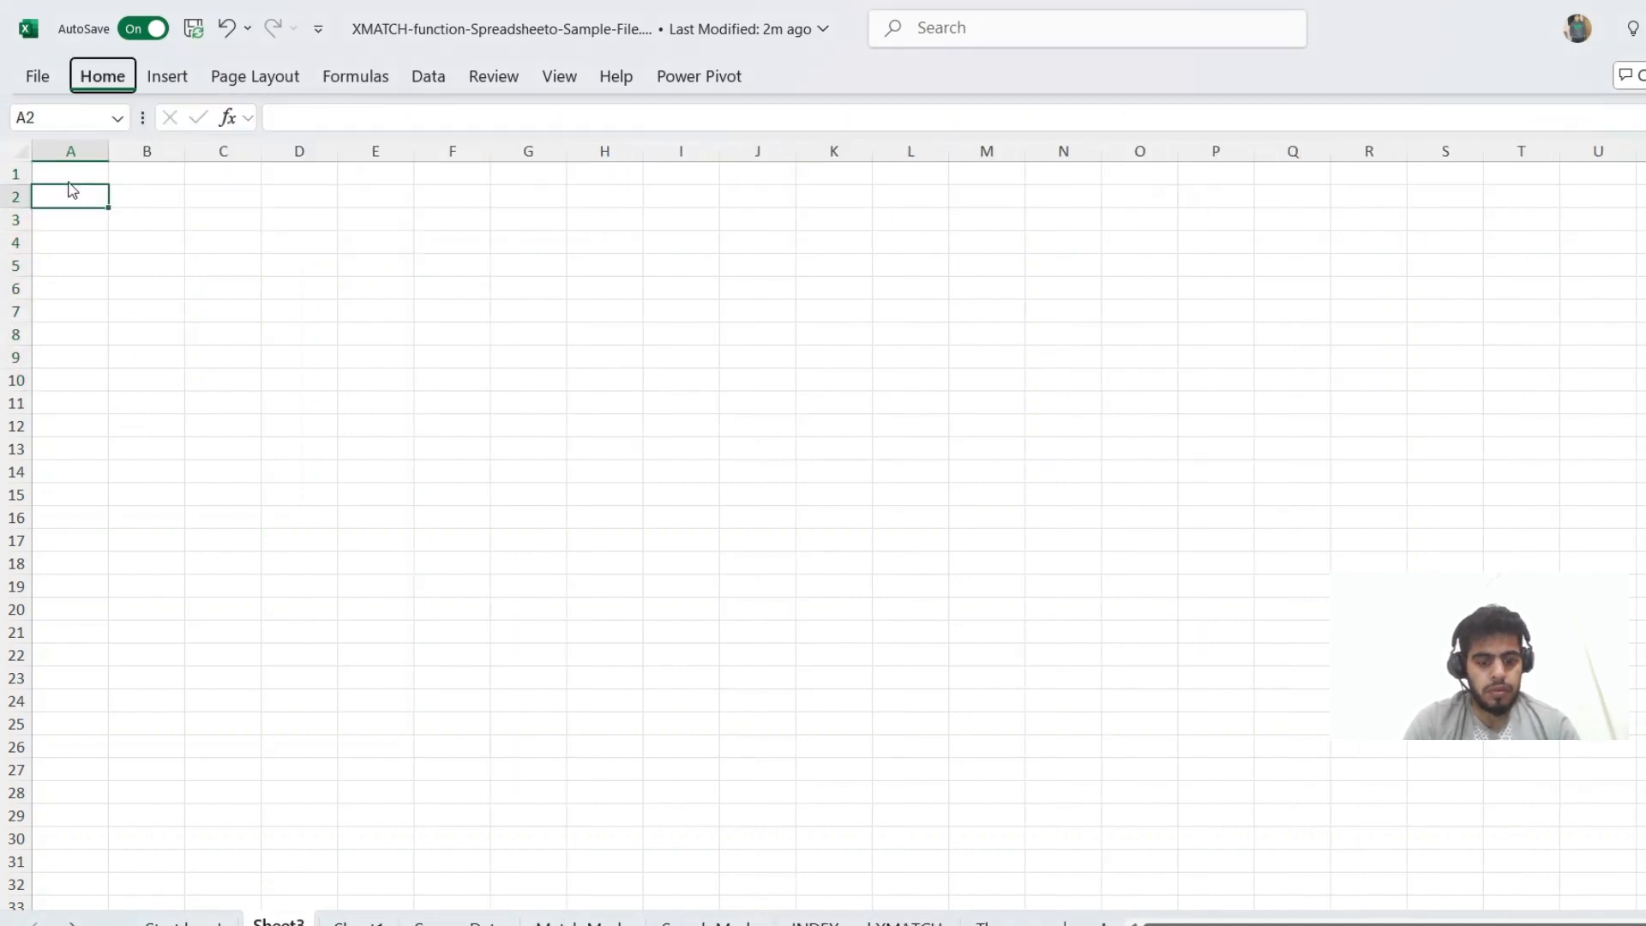
pyautogui.press('h')
pyautogui.press('d')
pyautogui.press('s')
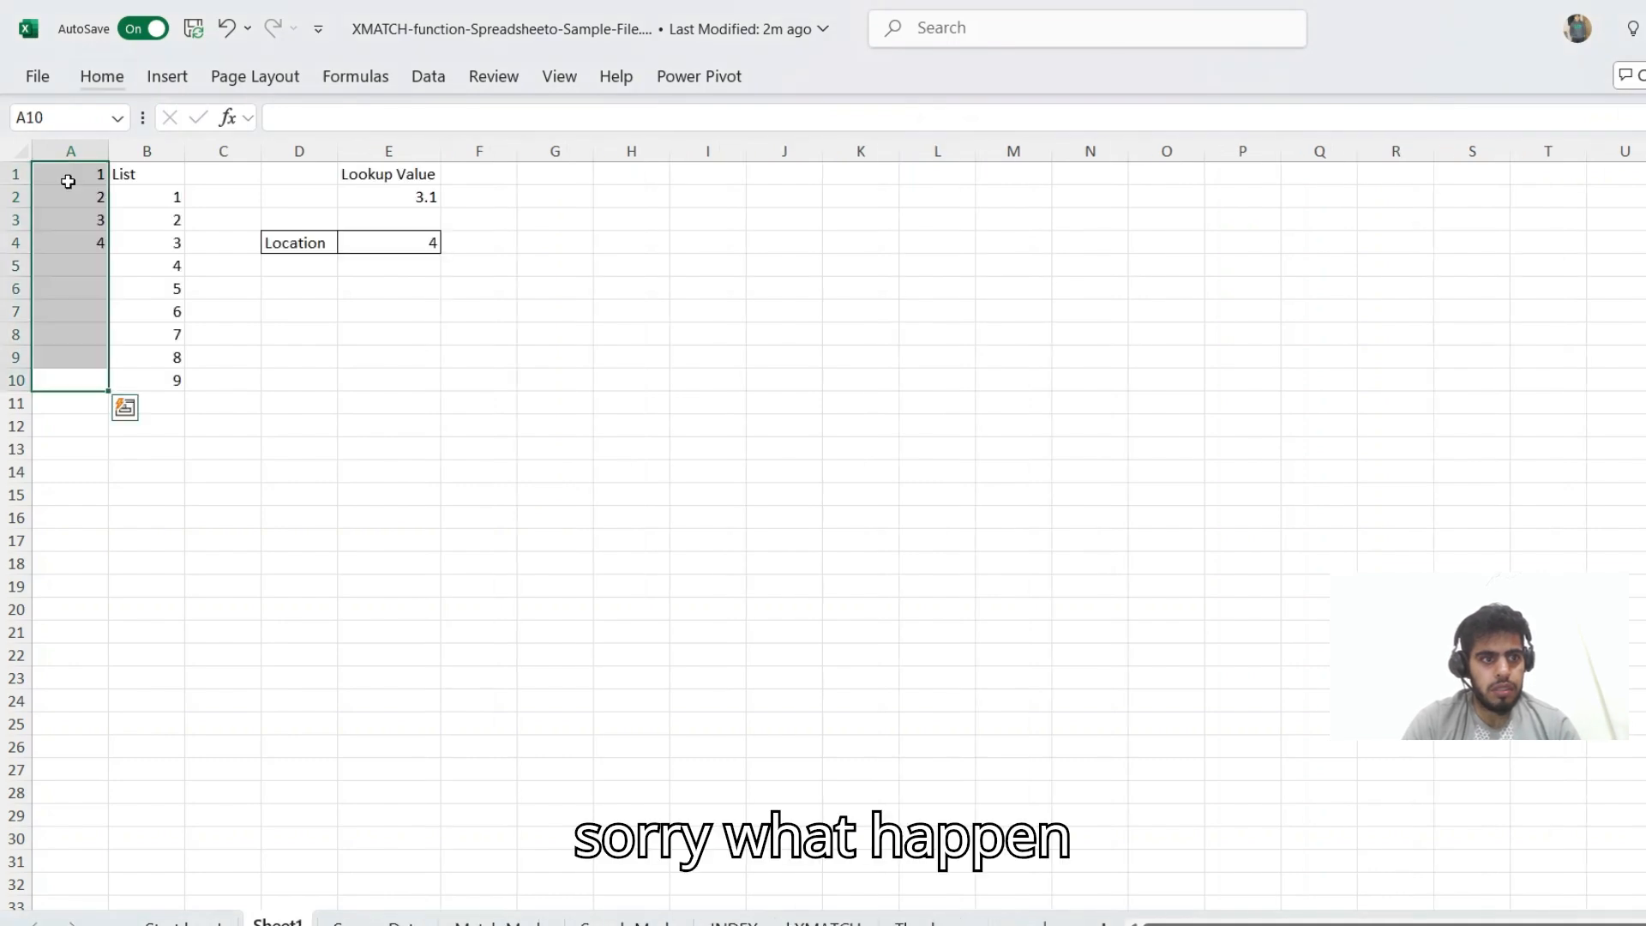
# Step: Fill the selected range A1:A10 with a series that continues the position numbers to 10
pyautogui.press('alt')
pyautogui.press('h')
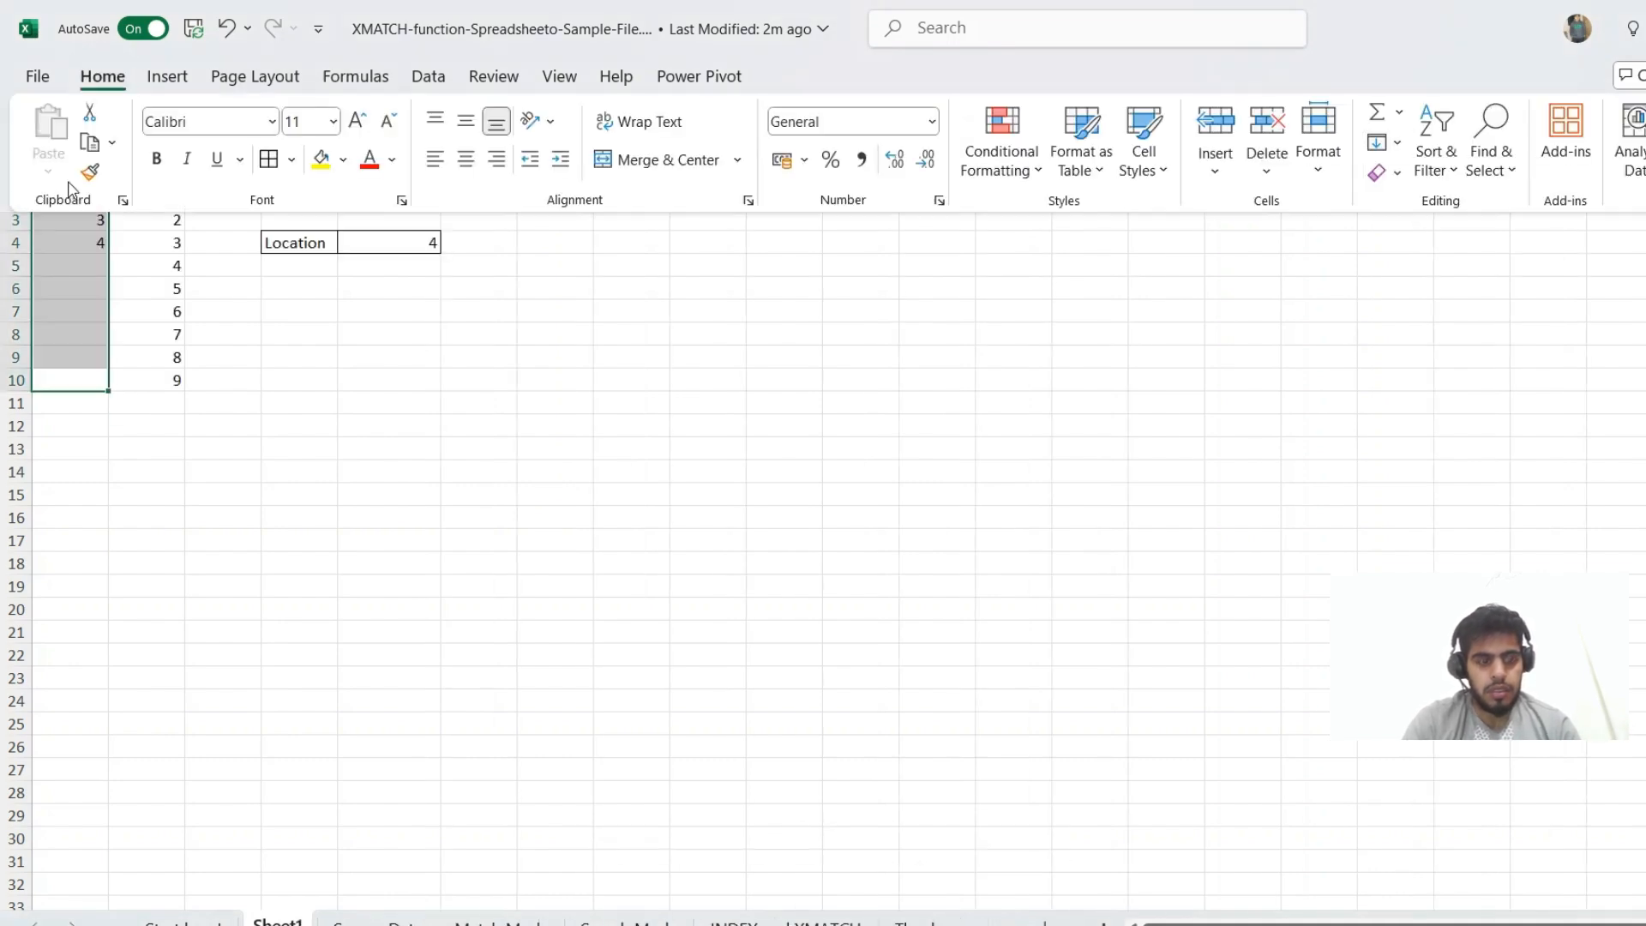
pyautogui.press('f')
pyautogui.press('i')
pyautogui.press('s')
pyautogui.press('Return')
pyautogui.press('Down')
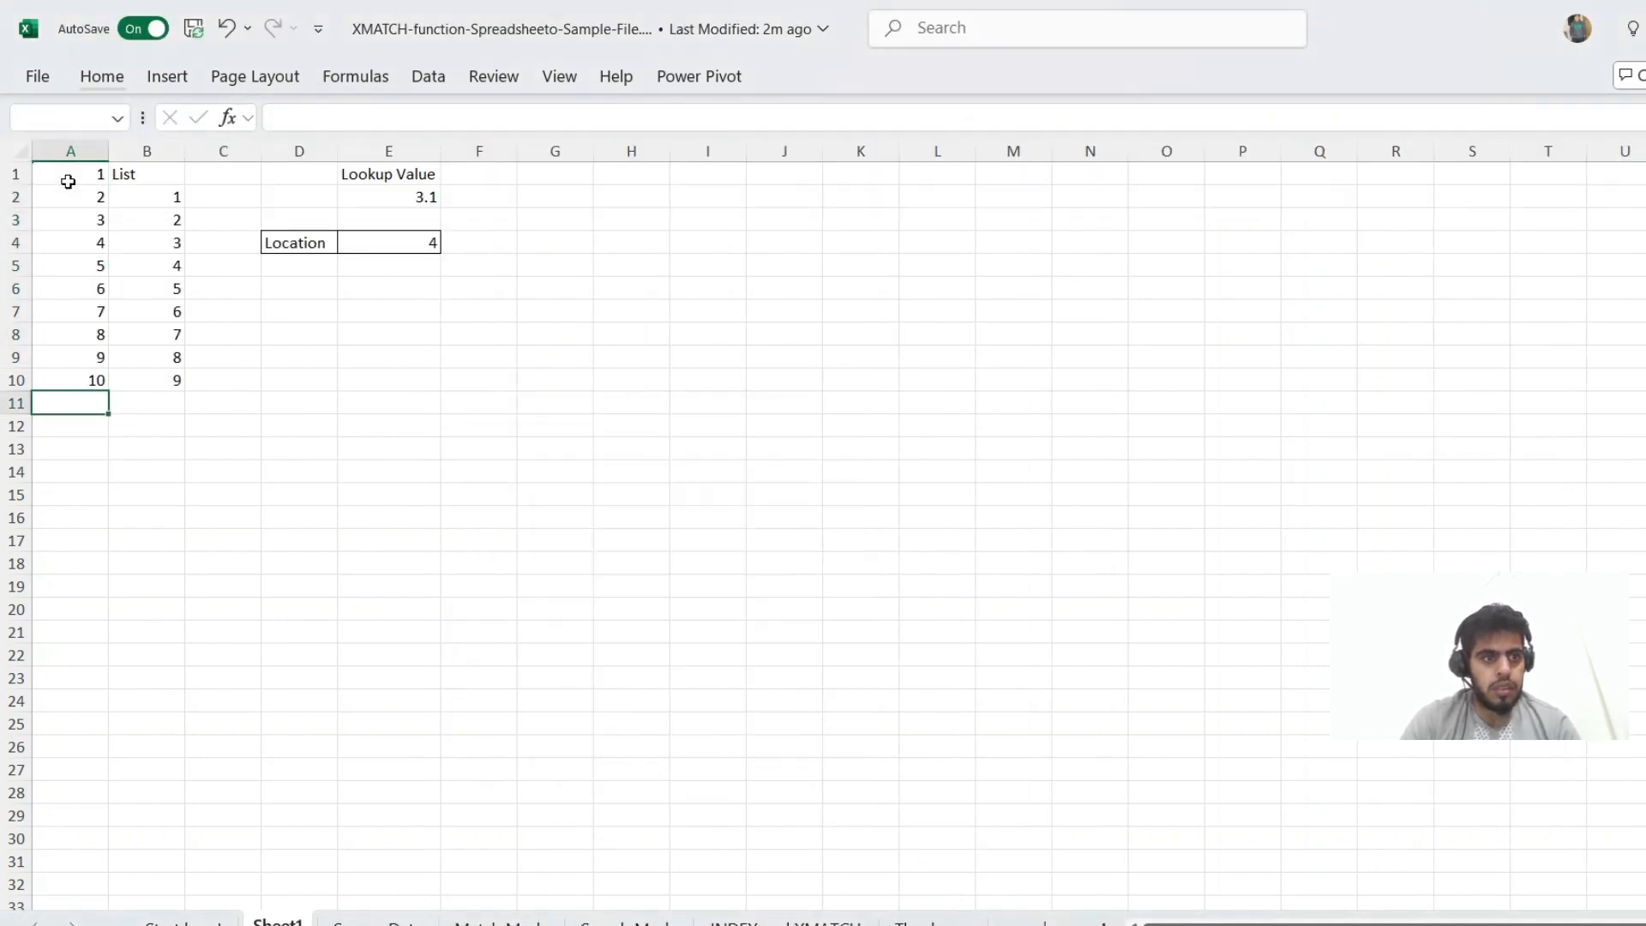
# Step: Highlight the position numbers in A1:A10 with a yellow fill
pyautogui.press('Up')
pyautogui.hotkey('ctrl', 'shift', 'Up')
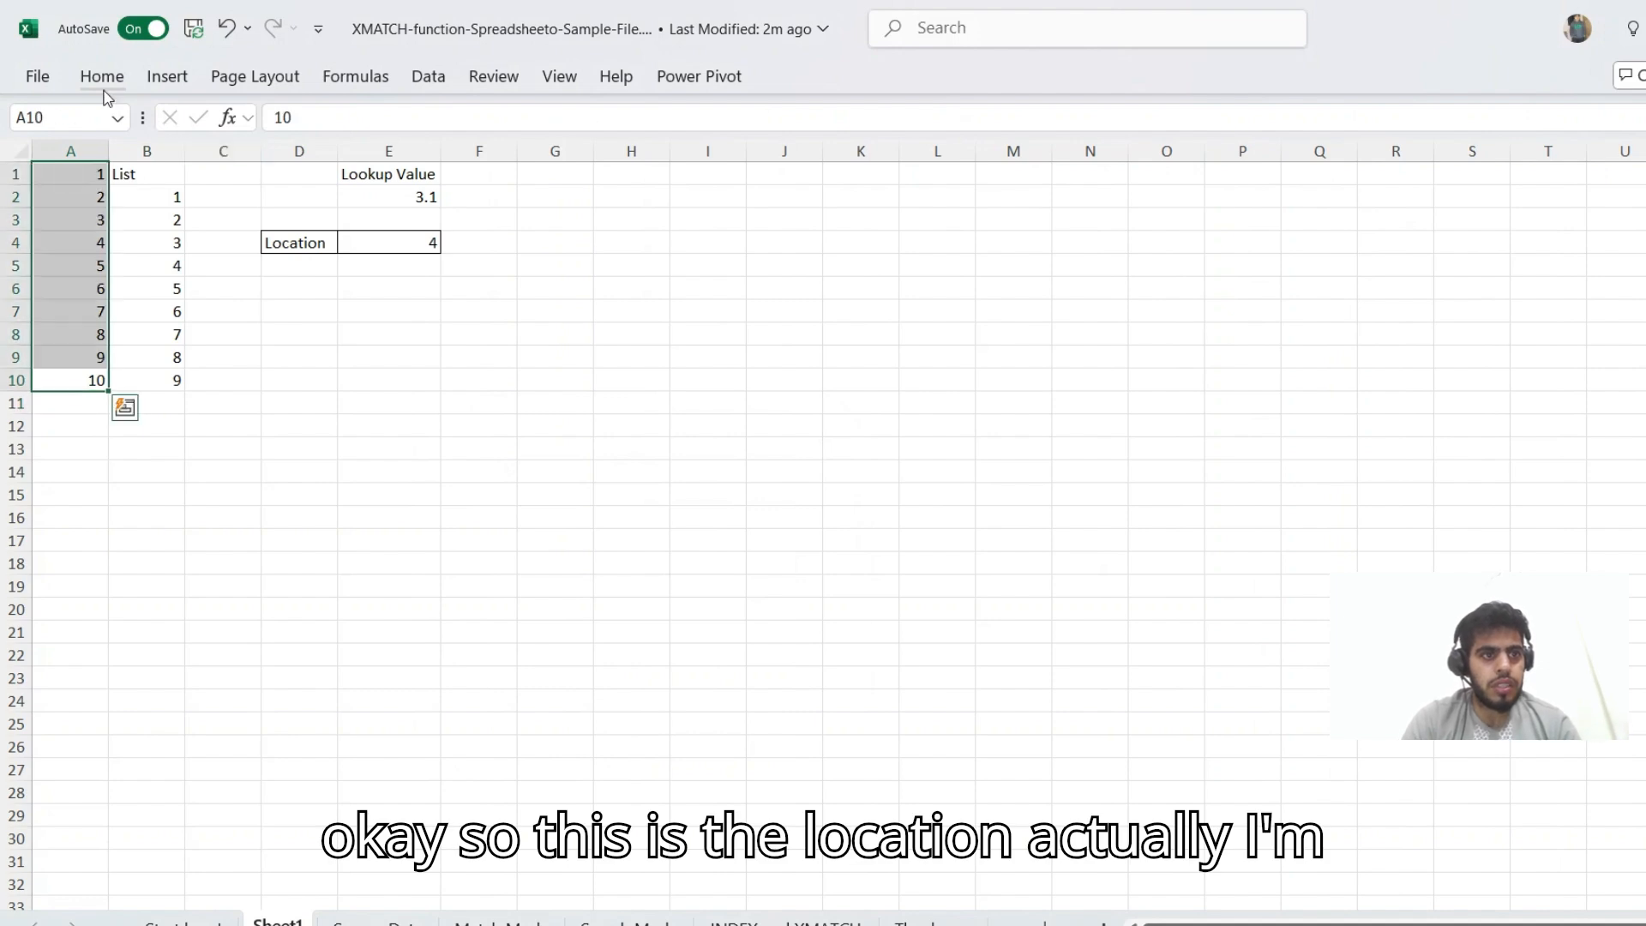
pyautogui.click(112, 76)
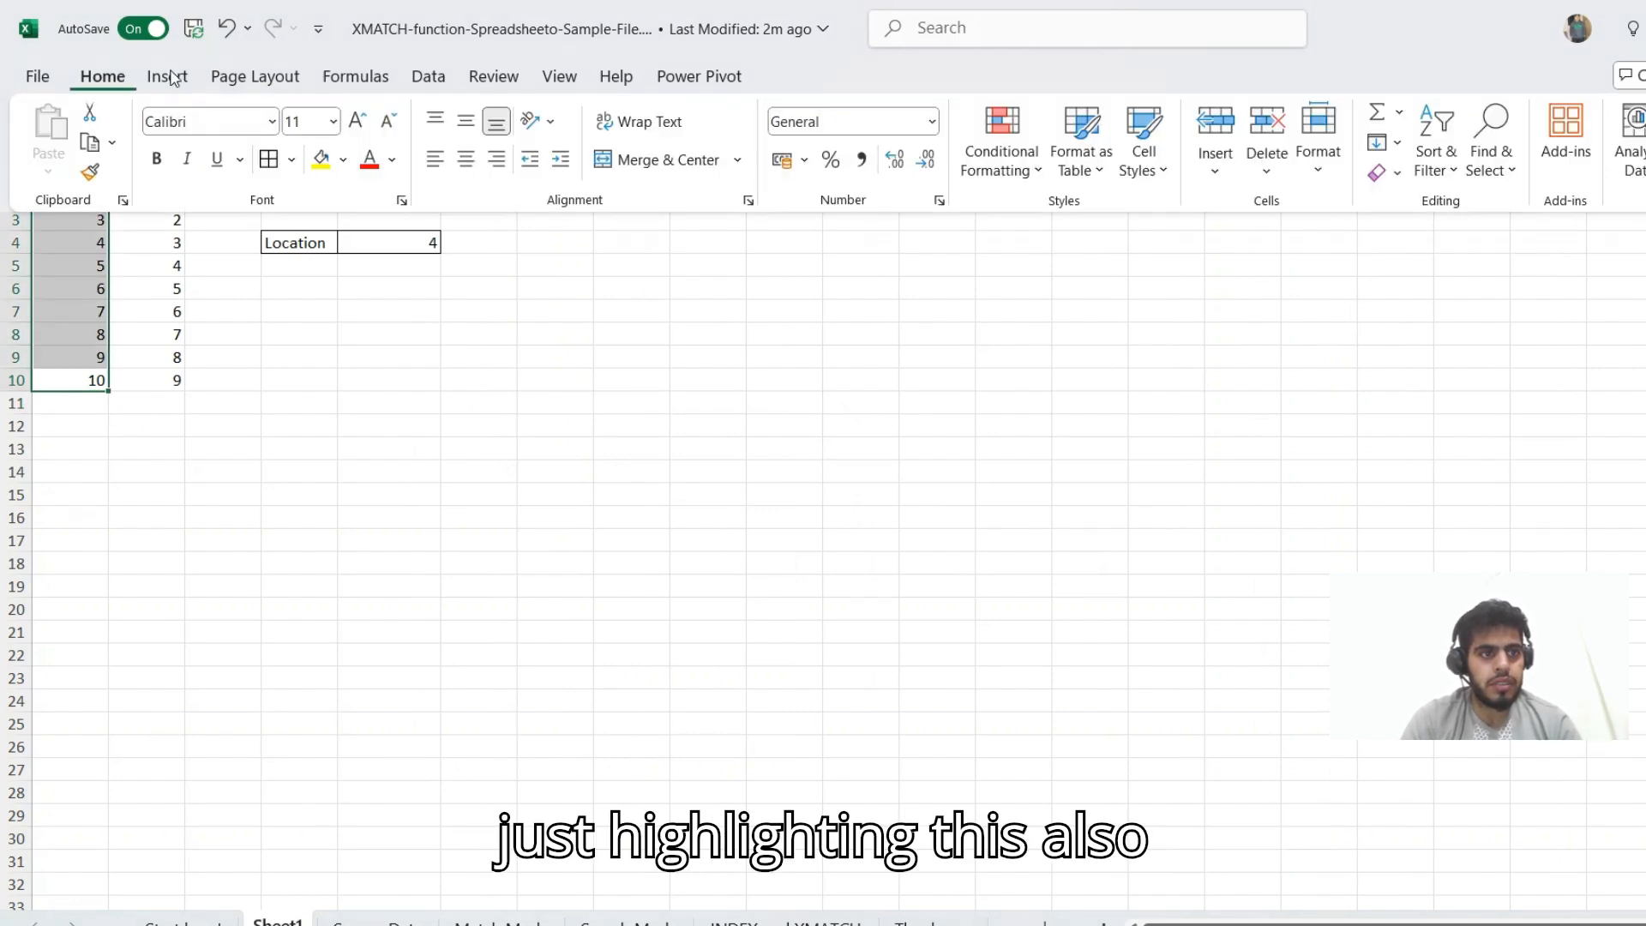
pyautogui.click(320, 159)
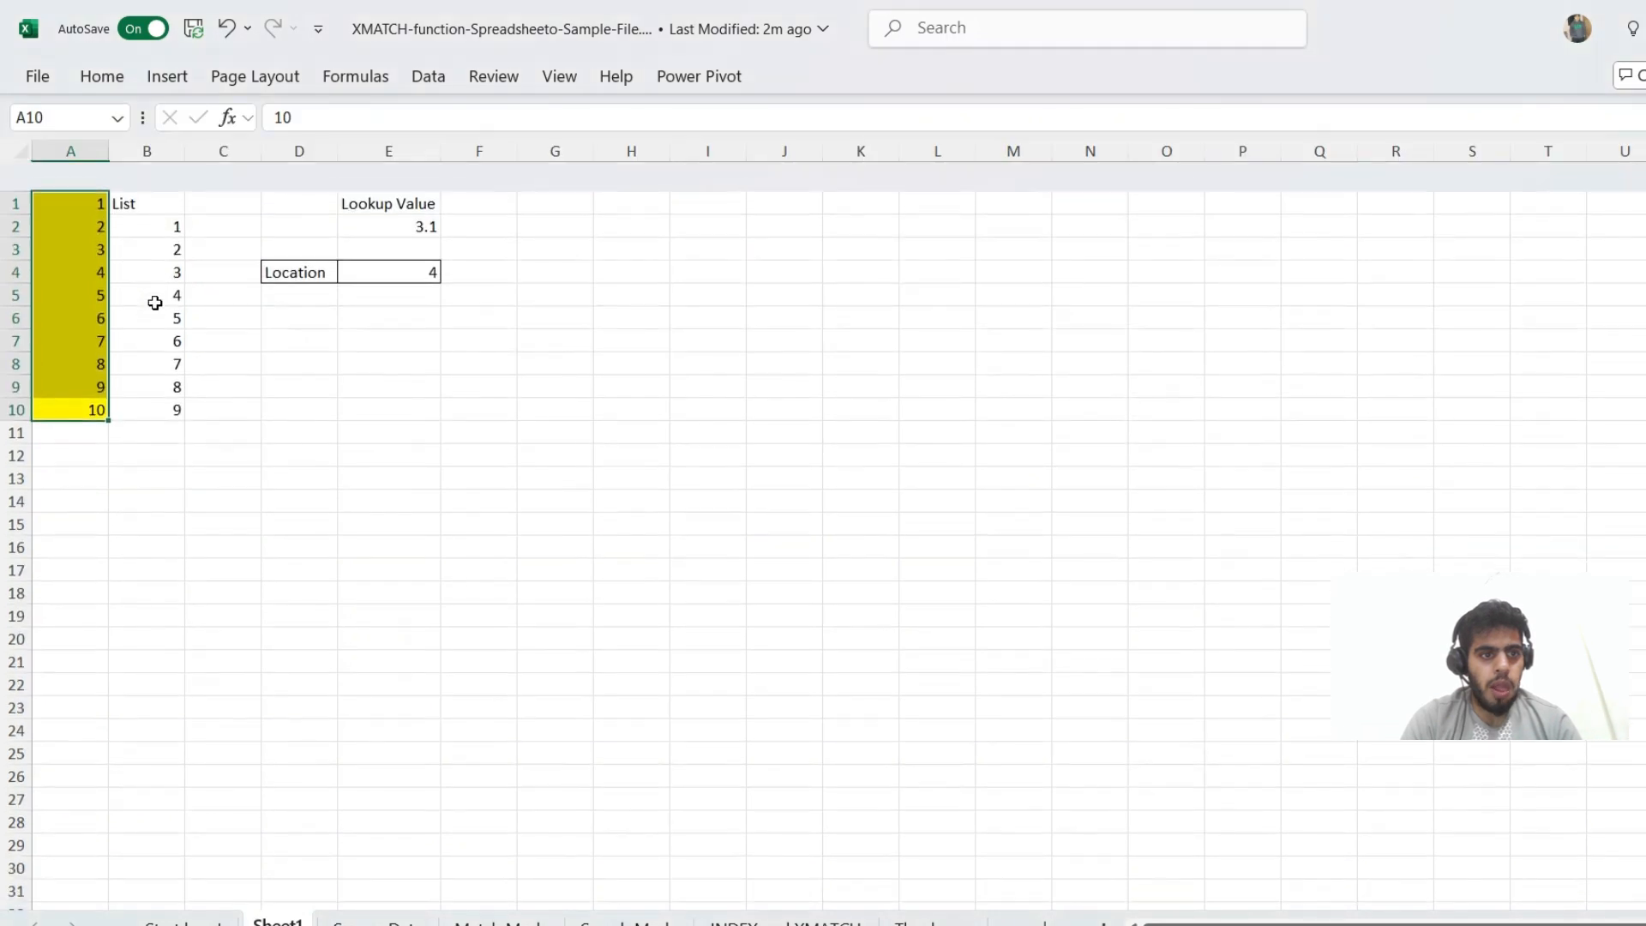
# Step: Compare the location result in E4 with the position and list value in A4:B4 and the next list value in B5
pyautogui.click(371, 241)
pyautogui.press('Left')
pyautogui.press('Left')
pyautogui.press('Left')
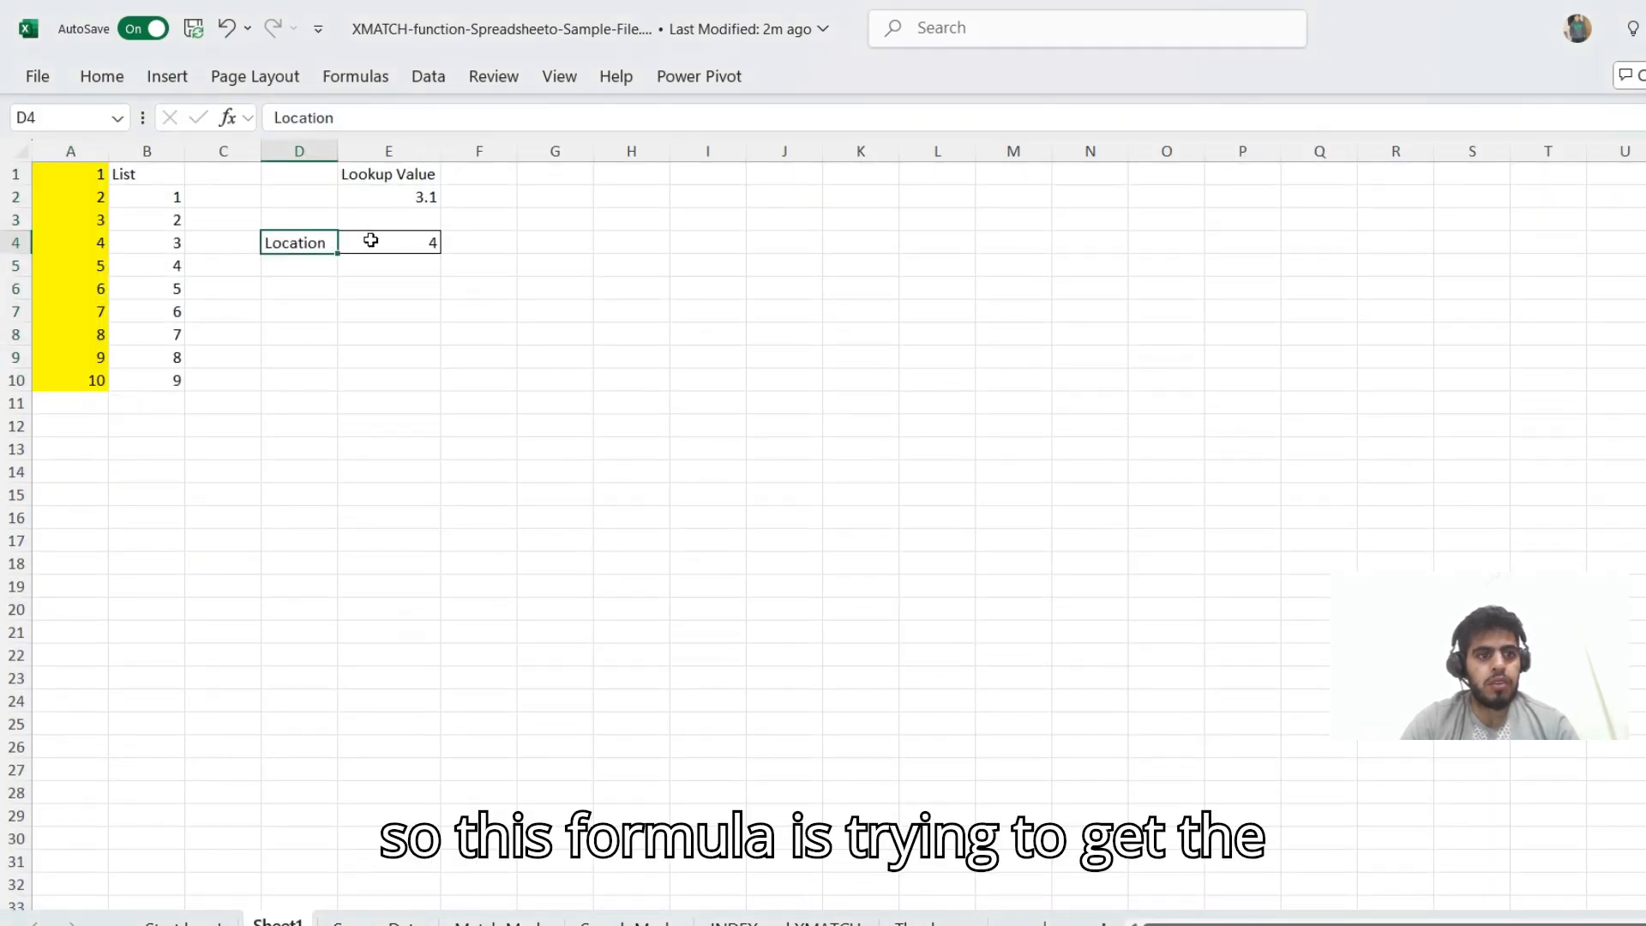
pyautogui.hotkey('shift', 'Left')
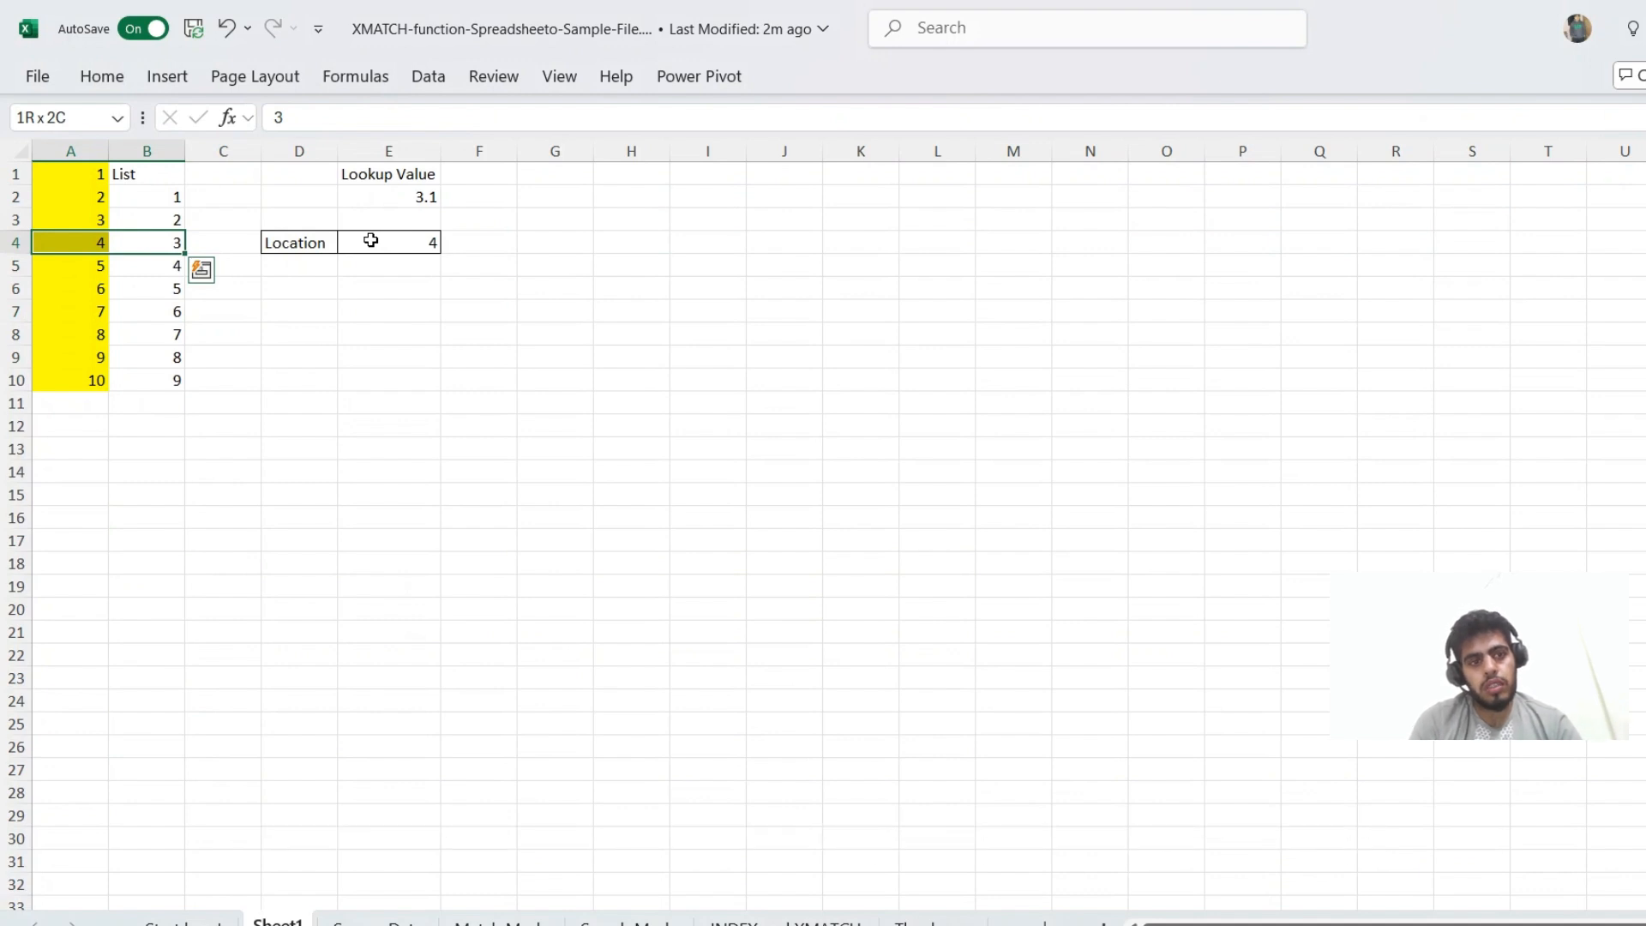
pyautogui.press('Down')
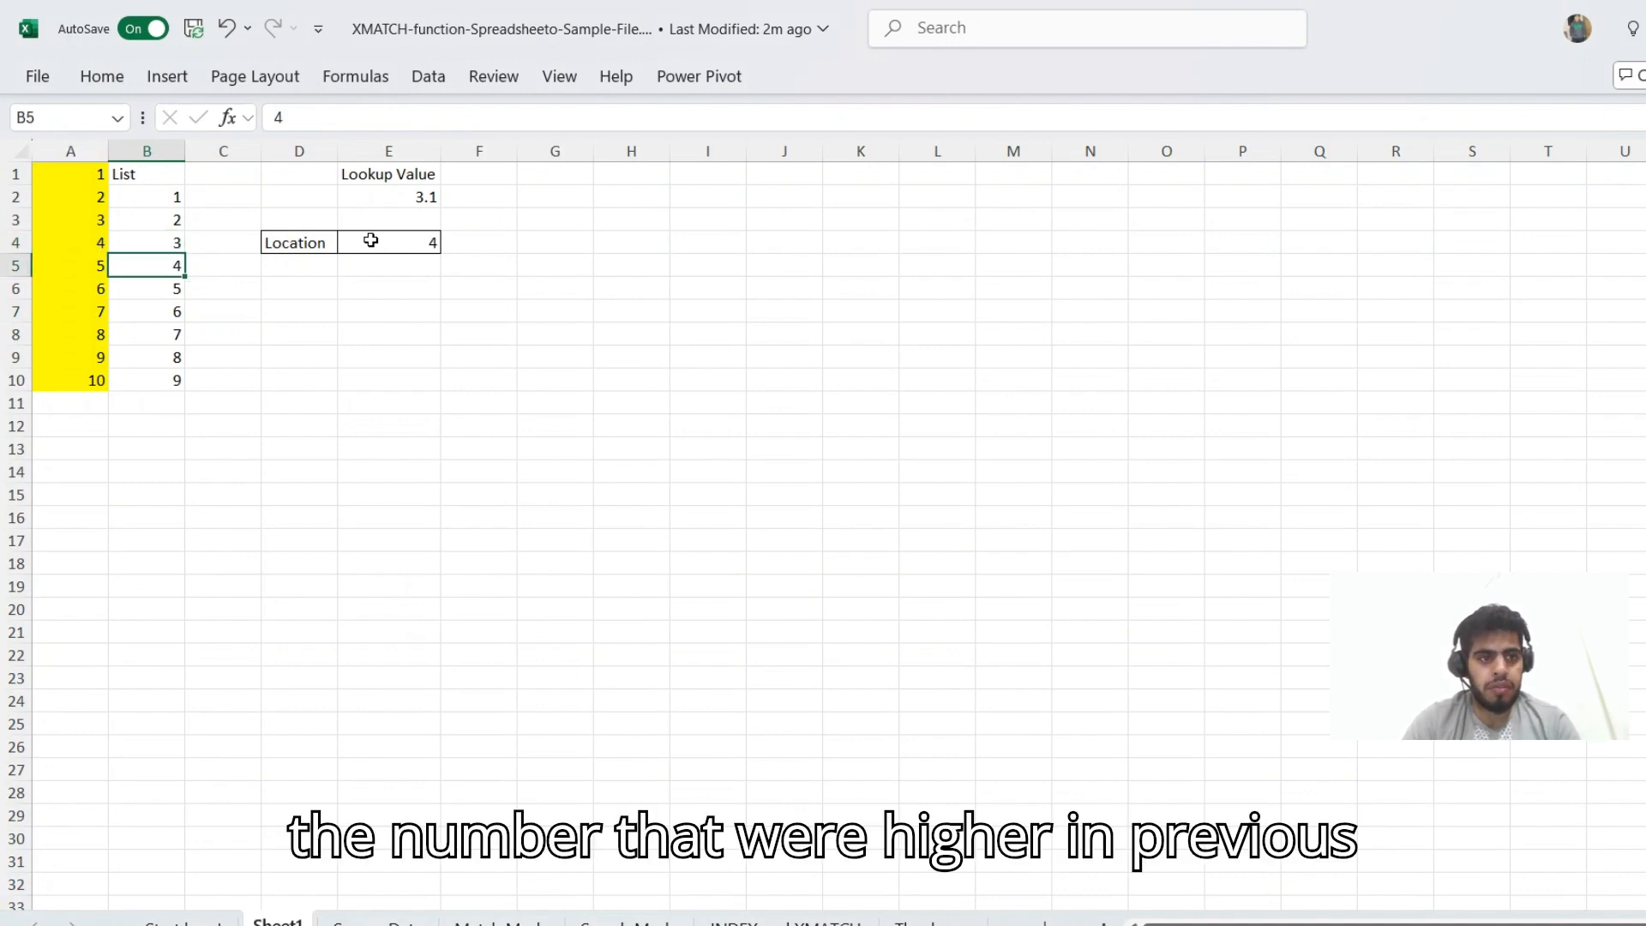
pyautogui.press('Right')
pyautogui.press('Right')
pyautogui.press('Up')
pyautogui.press('Right')
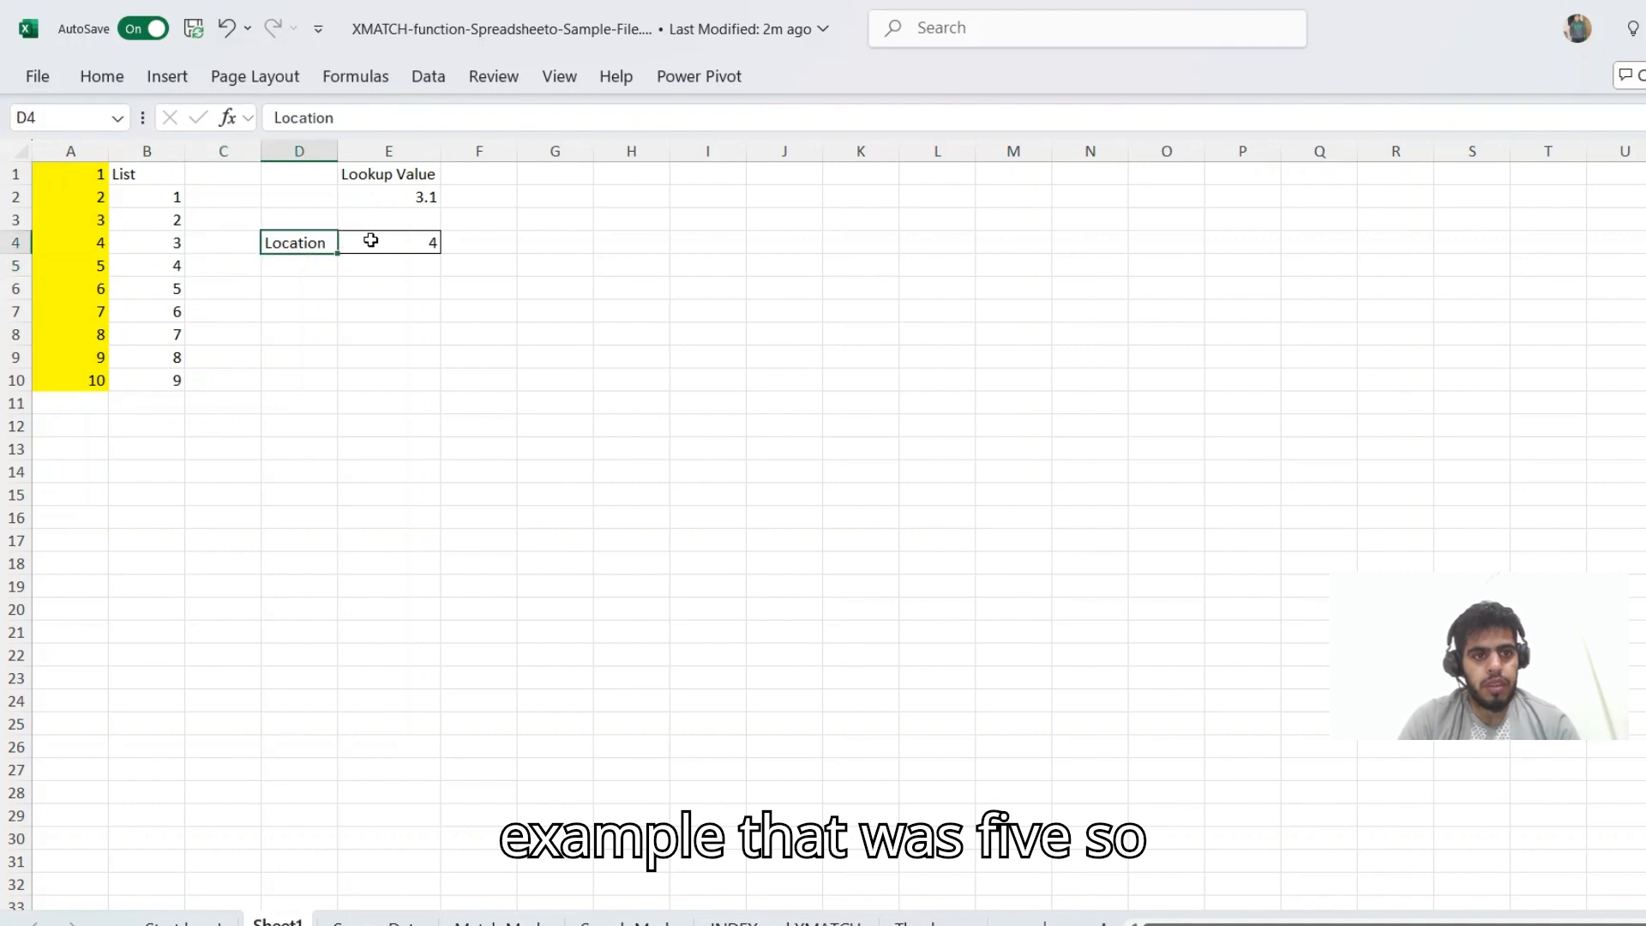
# Step: Examine the match mode options for the XMATCH formula in E4, including wildcard and regex match, keeping the formula as it is
pyautogui.press('Right')
pyautogui.press('F2')
pyautogui.press('Left')
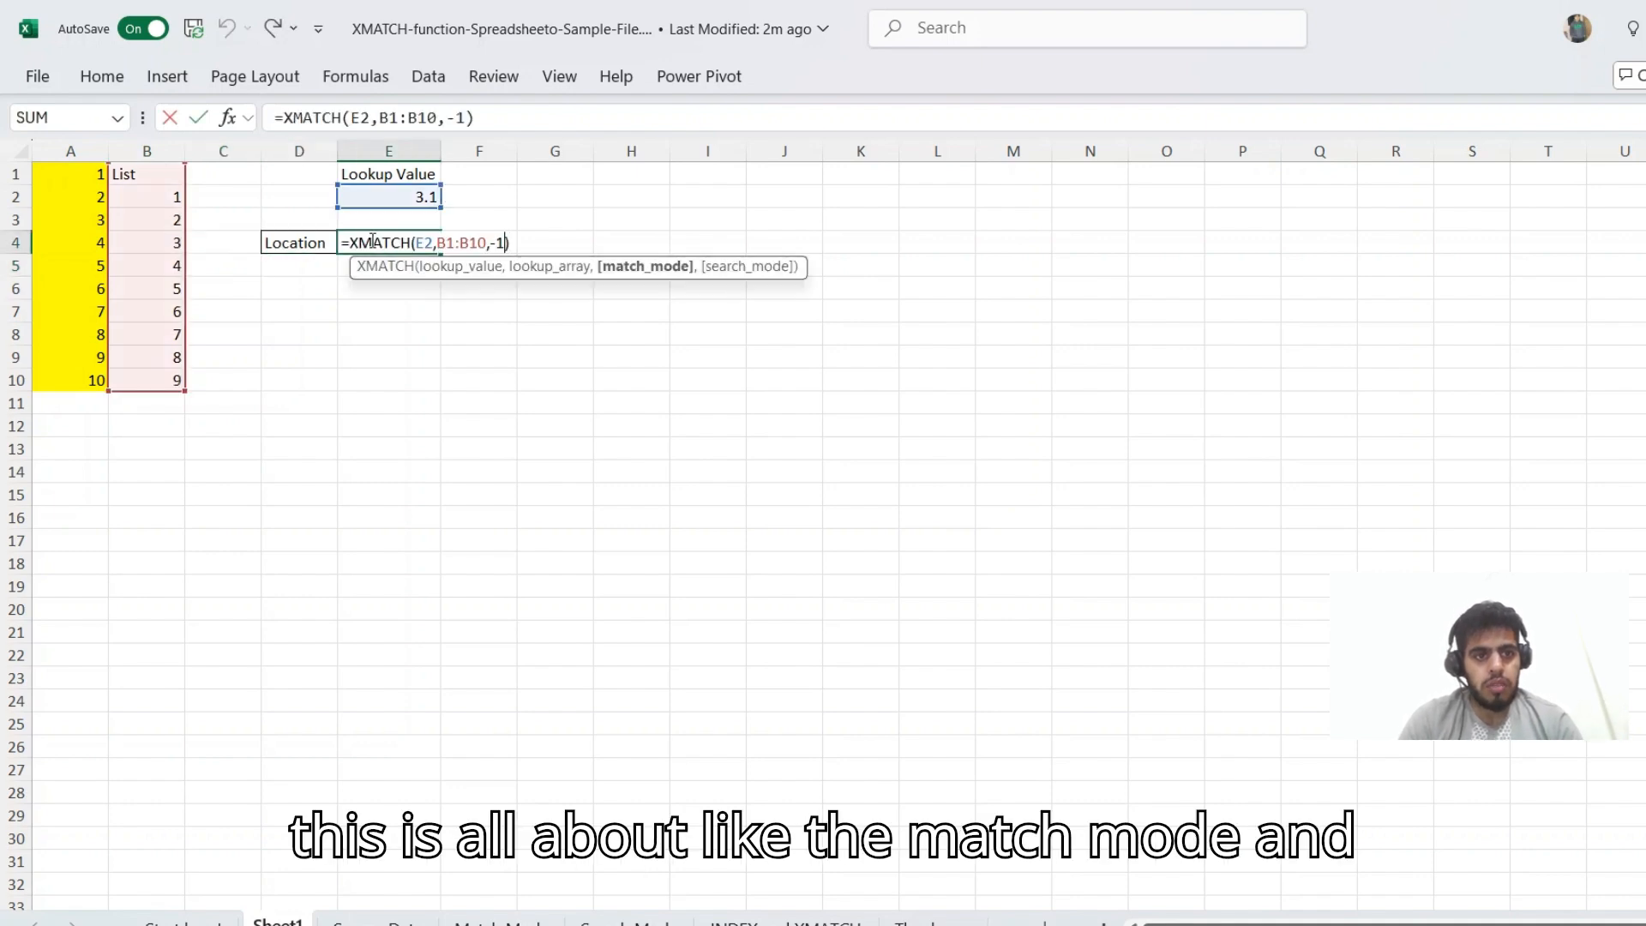
pyautogui.press('BackSpace')
pyautogui.press('BackSpace')
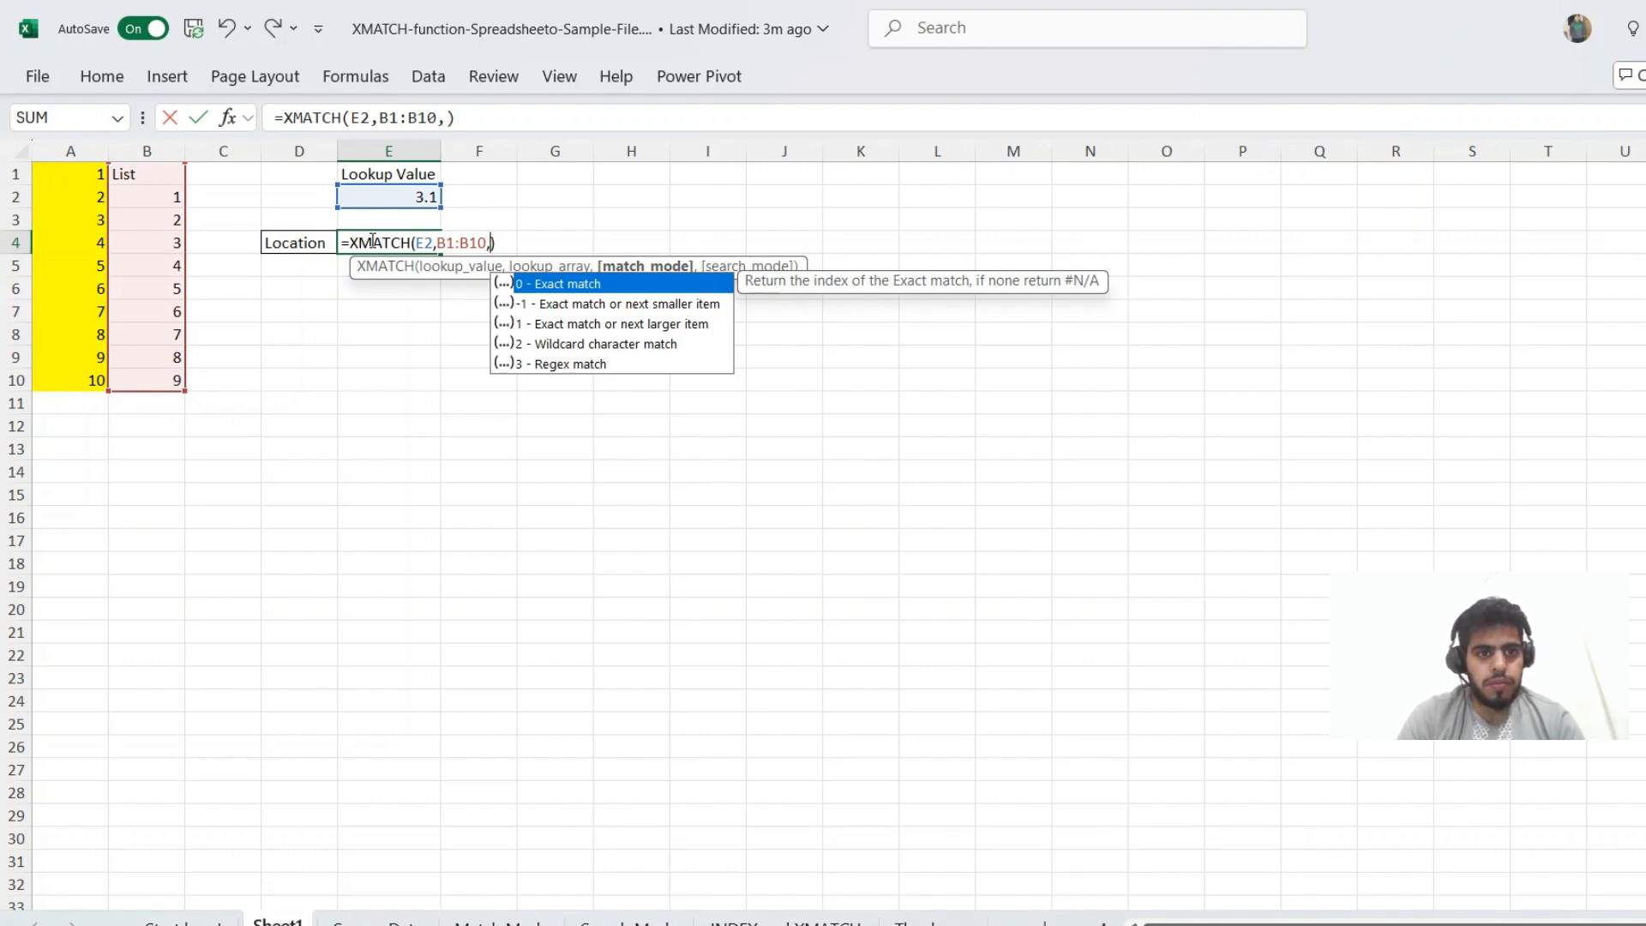
pyautogui.press('Down')
pyautogui.press('Down')
pyautogui.press('Down')
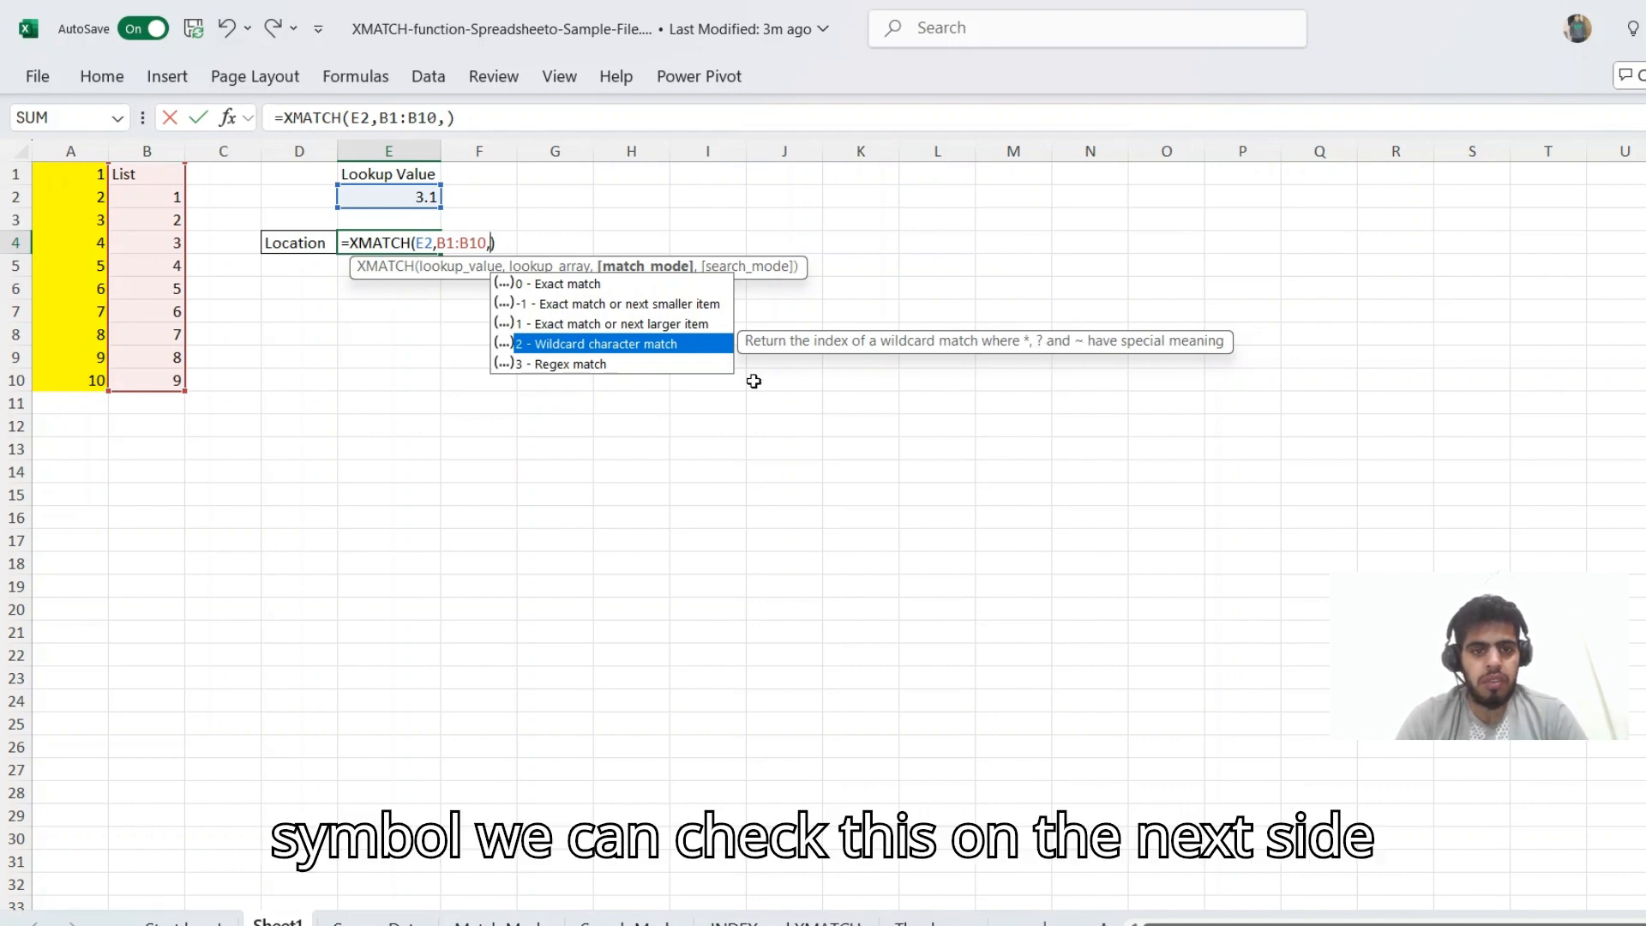
pyautogui.press('Down')
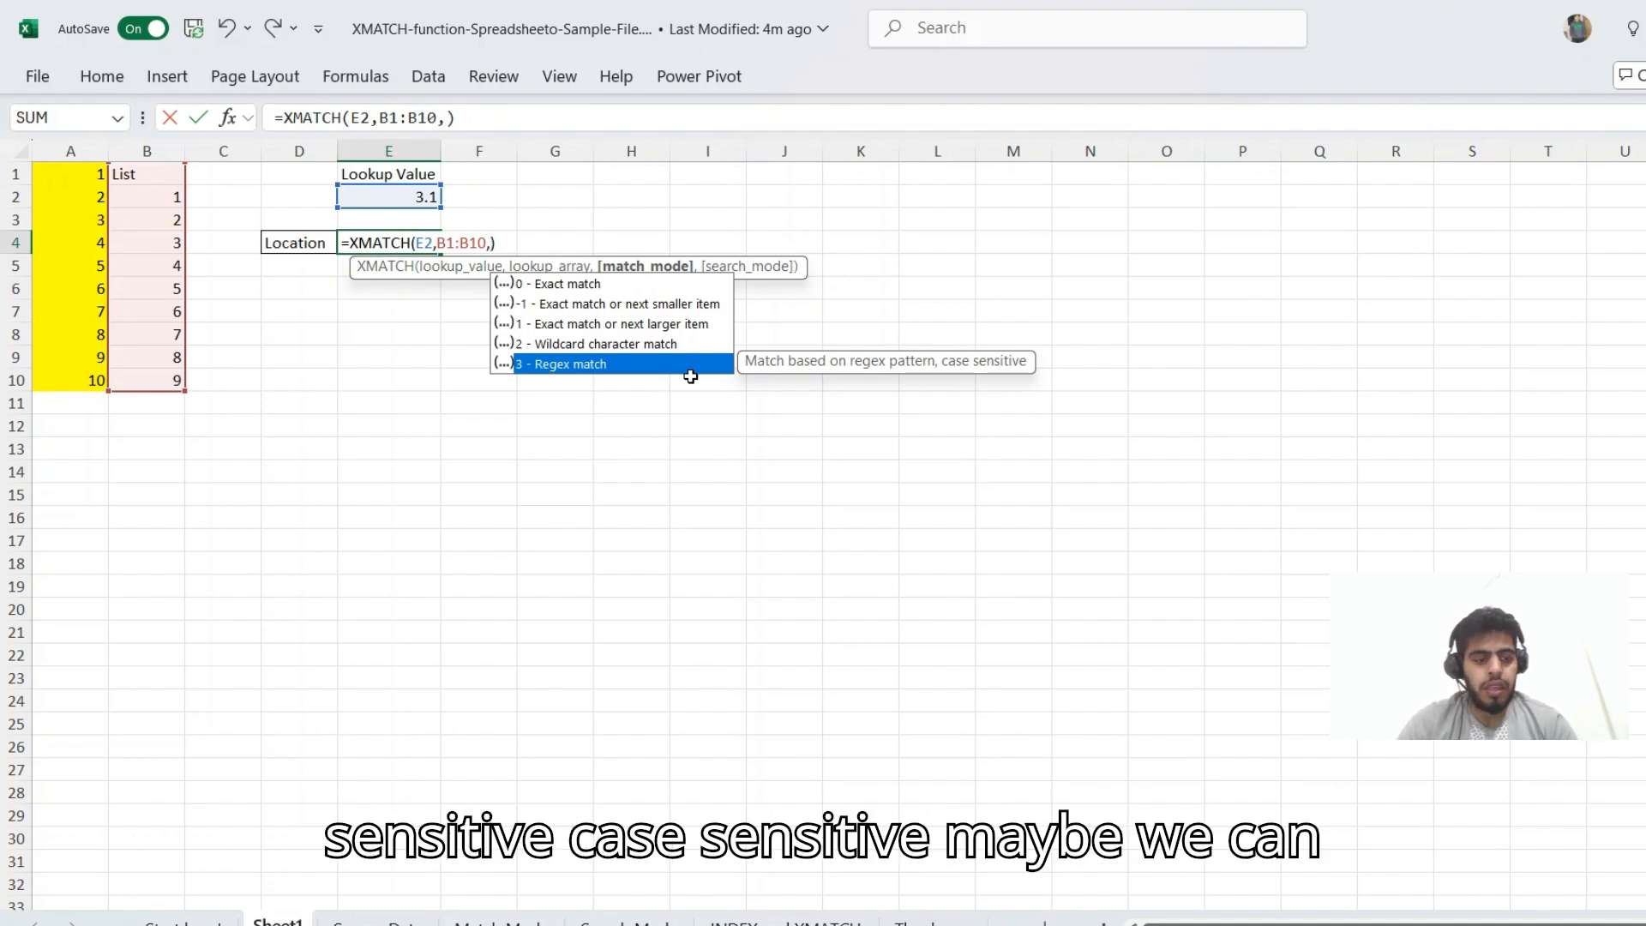
pyautogui.press('Escape')
pyautogui.hotkey('ctrl', 'Return')
# Step: Replace the first three list values in B2:B4 with the capital letters A, B and C
pyautogui.press('Left')
pyautogui.press('Left')
pyautogui.press('Left')
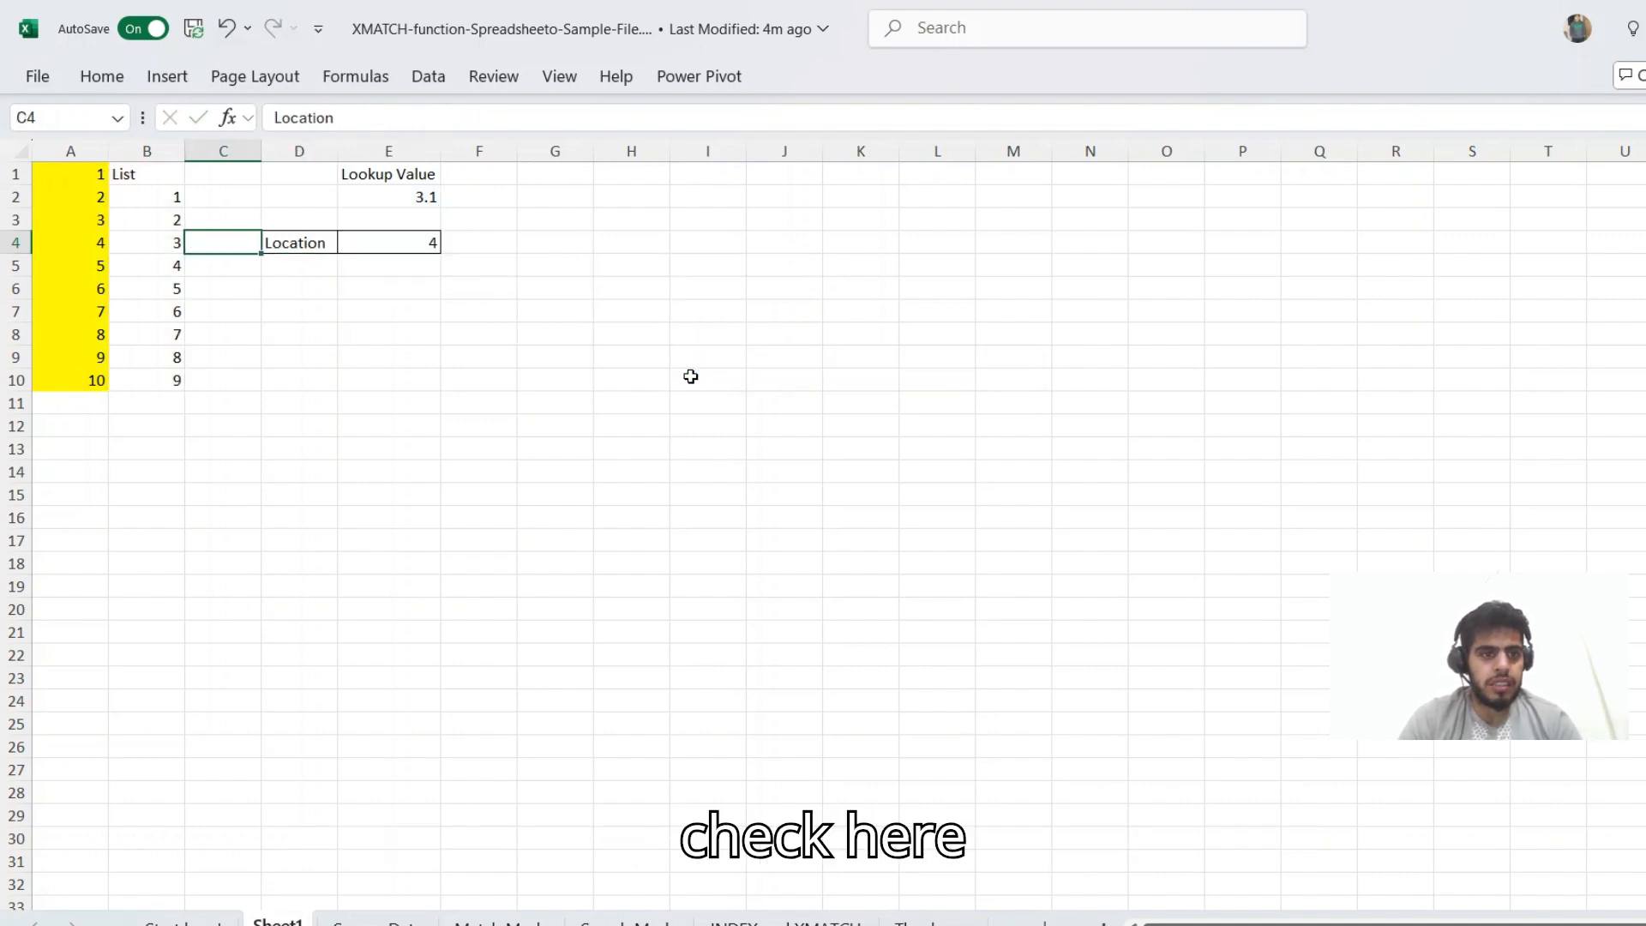
pyautogui.press('Up')
pyautogui.press('Up')
pyautogui.hotkey('ctrl', 'shift', 'Down')
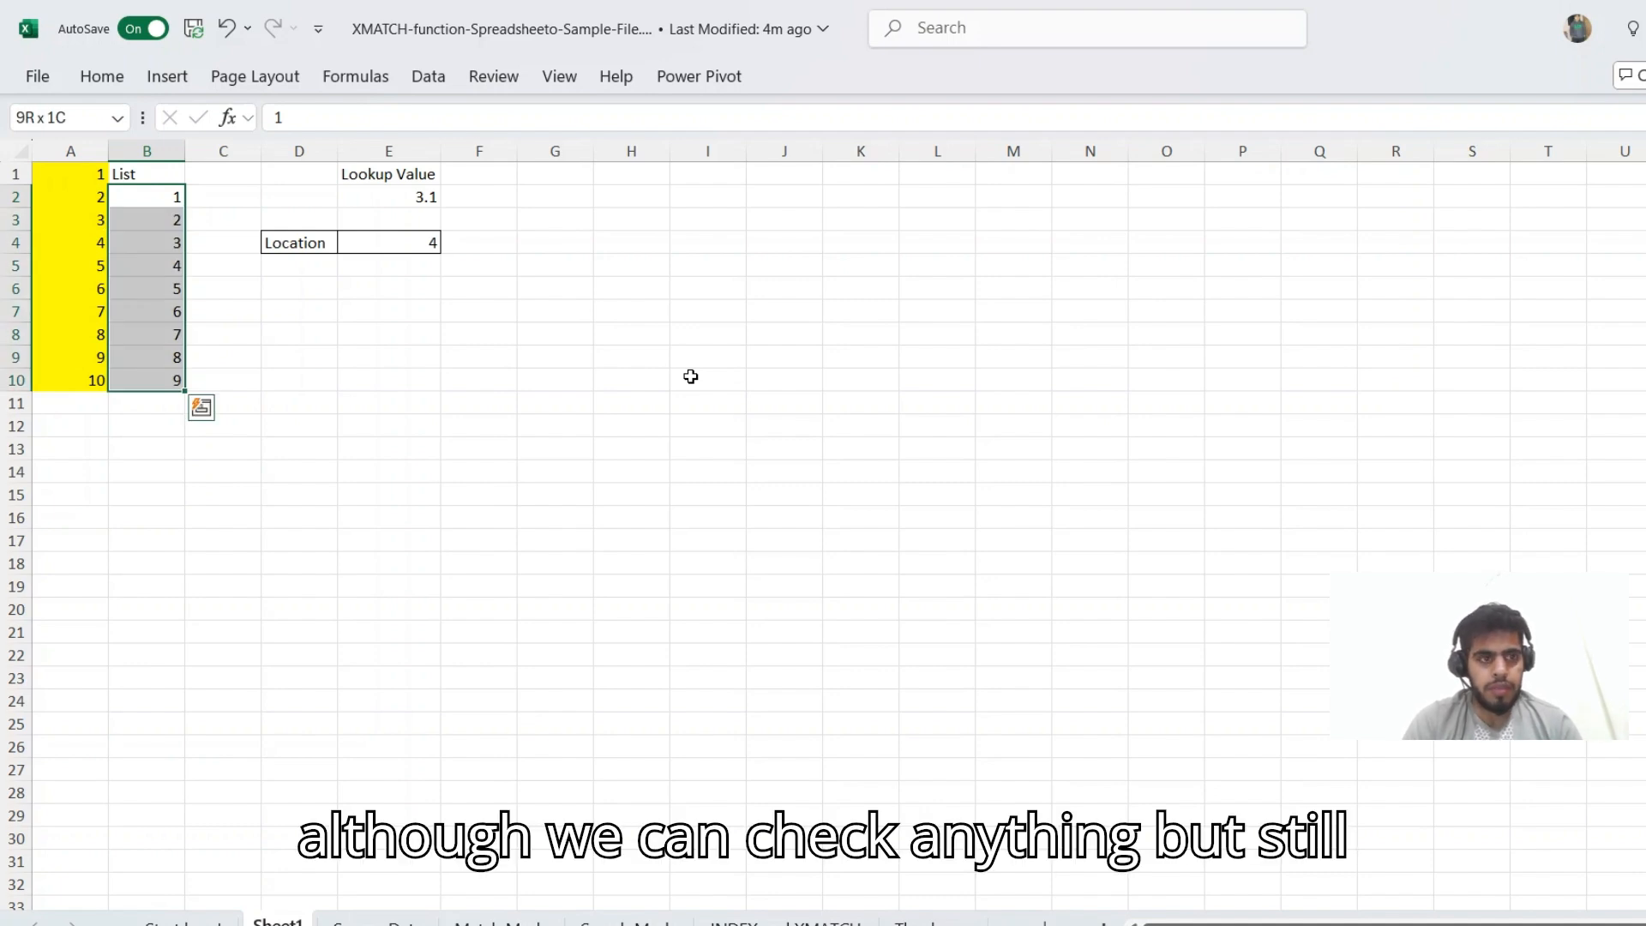
pyautogui.write('A')
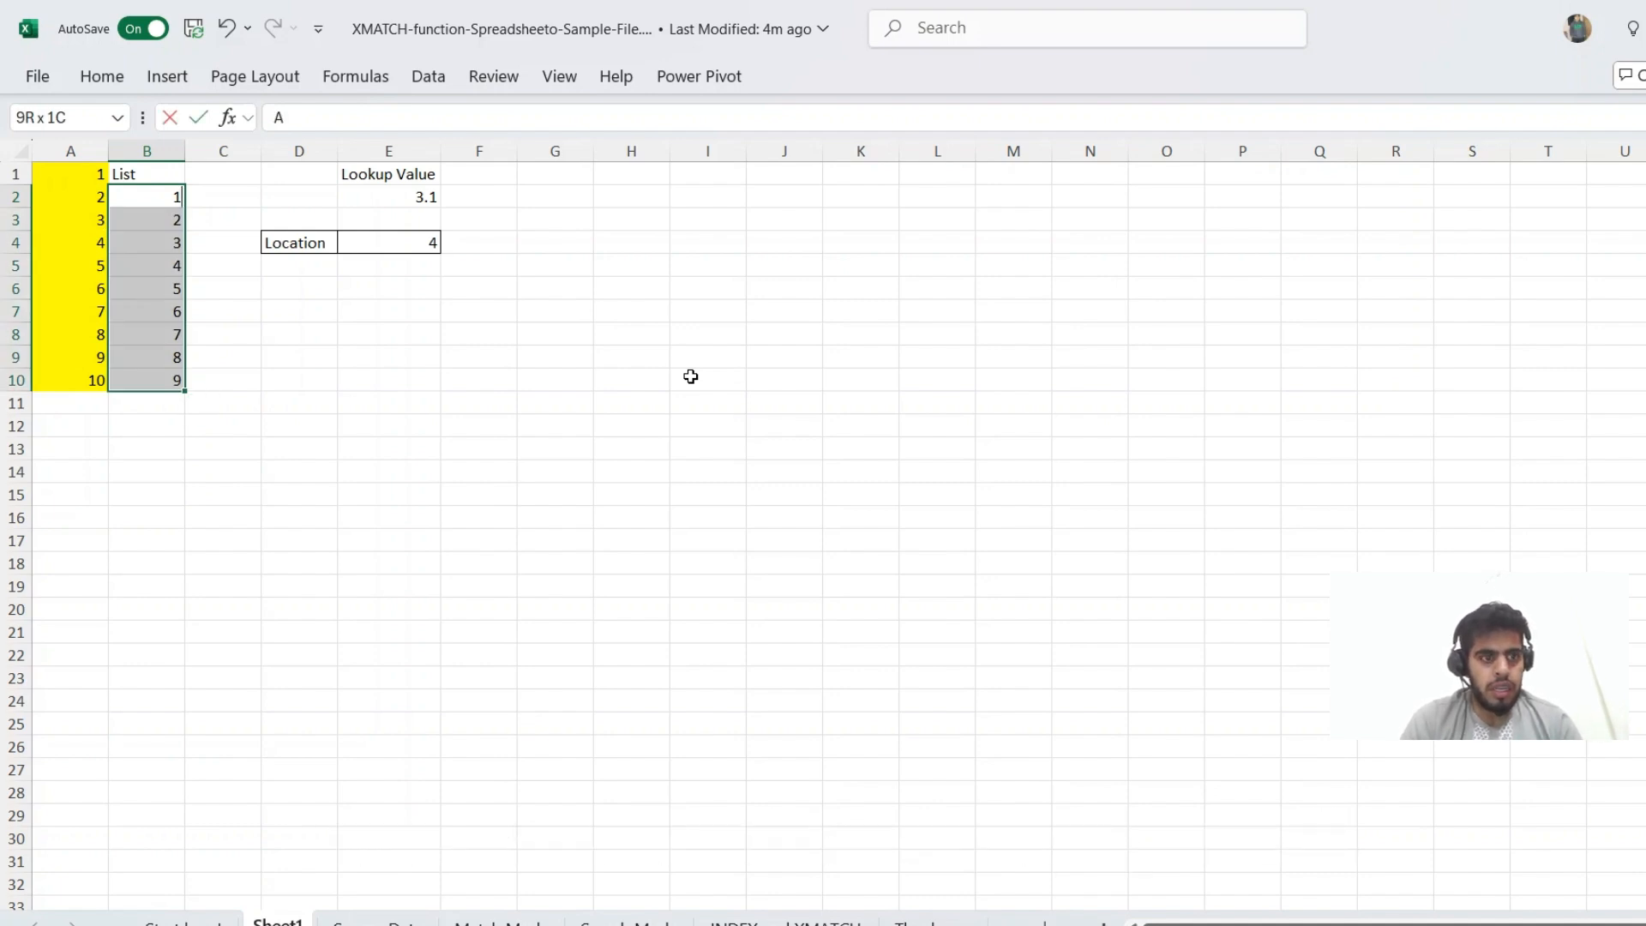
pyautogui.press('Return')
pyautogui.press('Up')
pyautogui.press('Down')
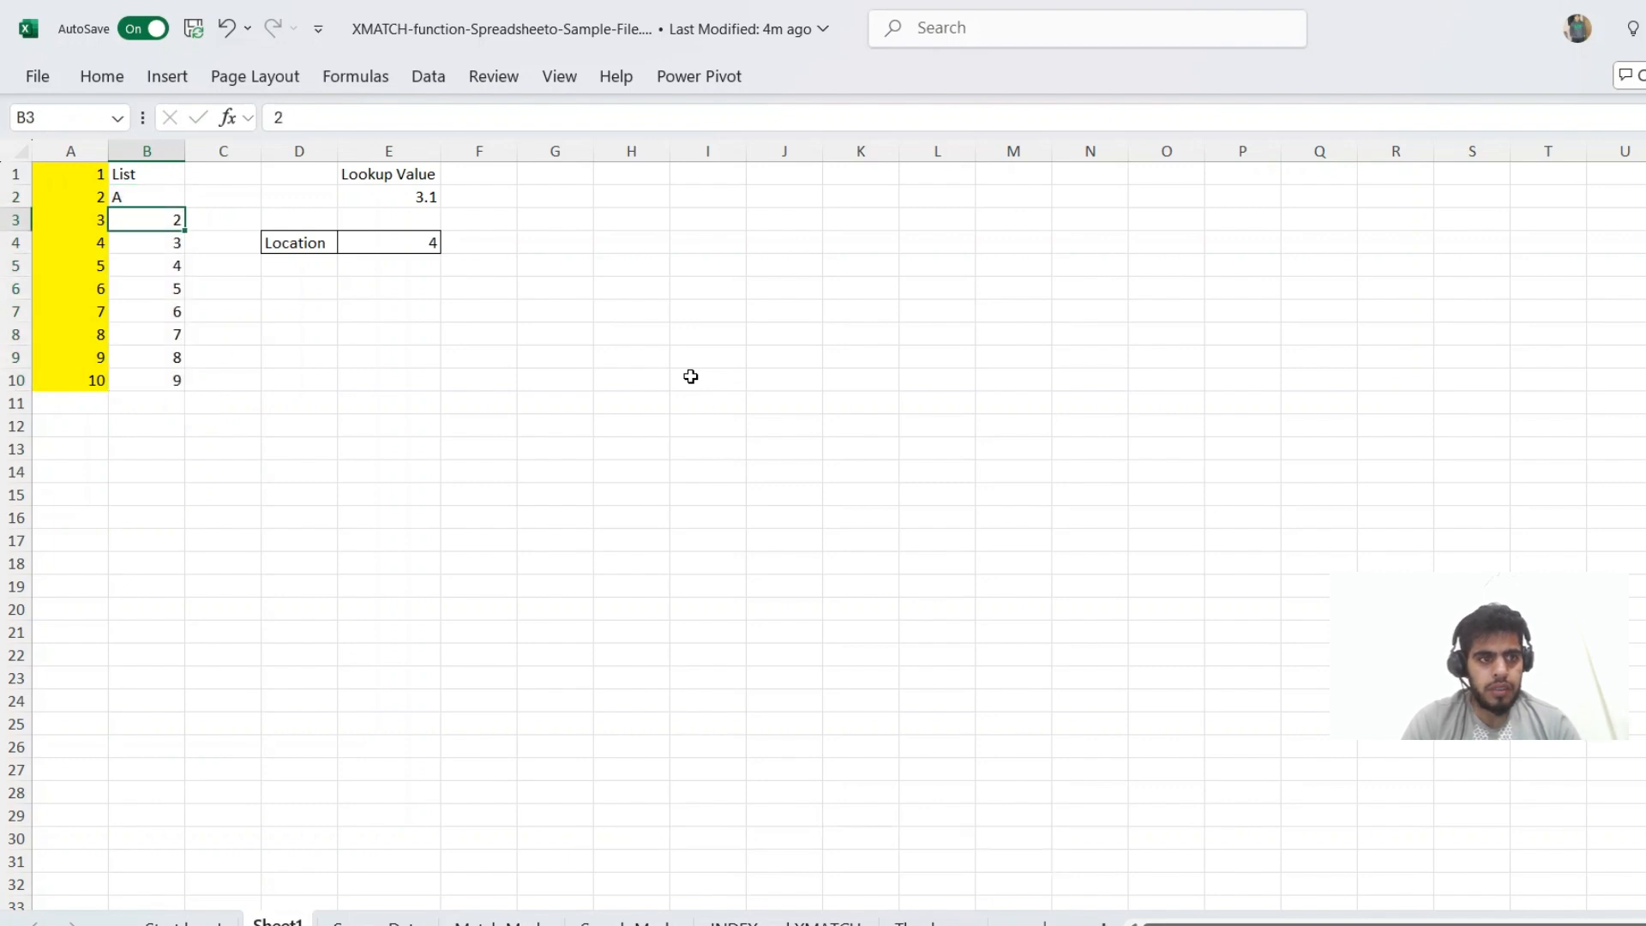
pyautogui.write('B')
pyautogui.press('Return')
pyautogui.press('Up')
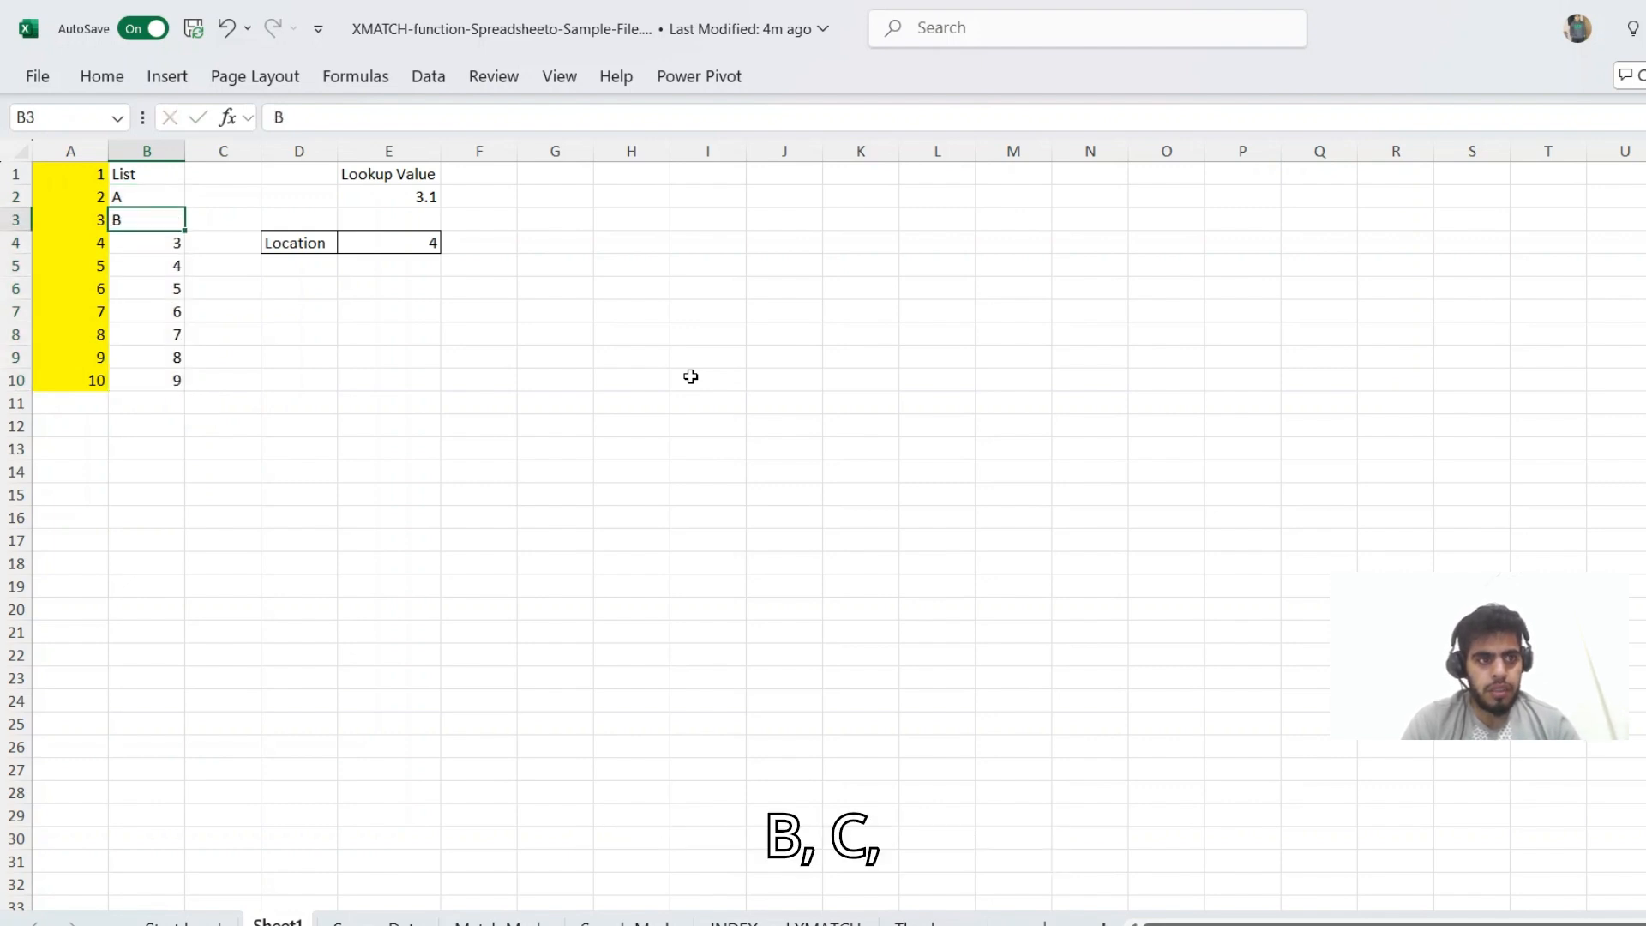
pyautogui.press('Down')
pyautogui.write('C')
pyautogui.press('Return')
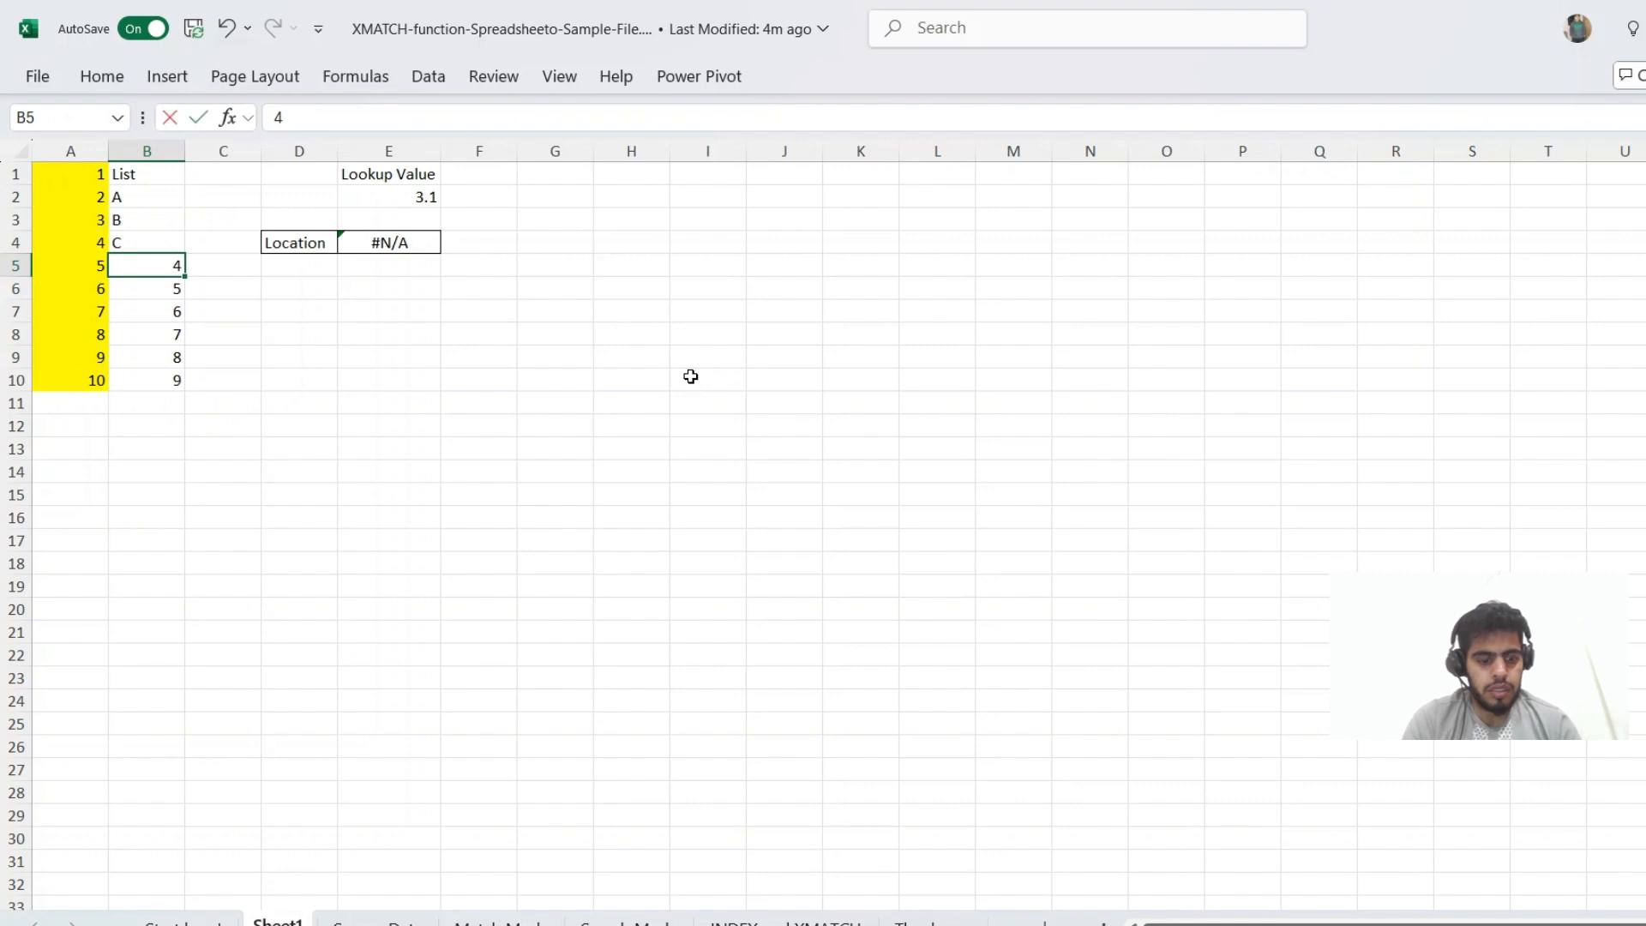
# Step: Replace the list values in B5:B8 with the letters D, E, F and G
pyautogui.write('D')
pyautogui.press('Return')
pyautogui.write('E')
pyautogui.press('Return')
pyautogui.write('F')
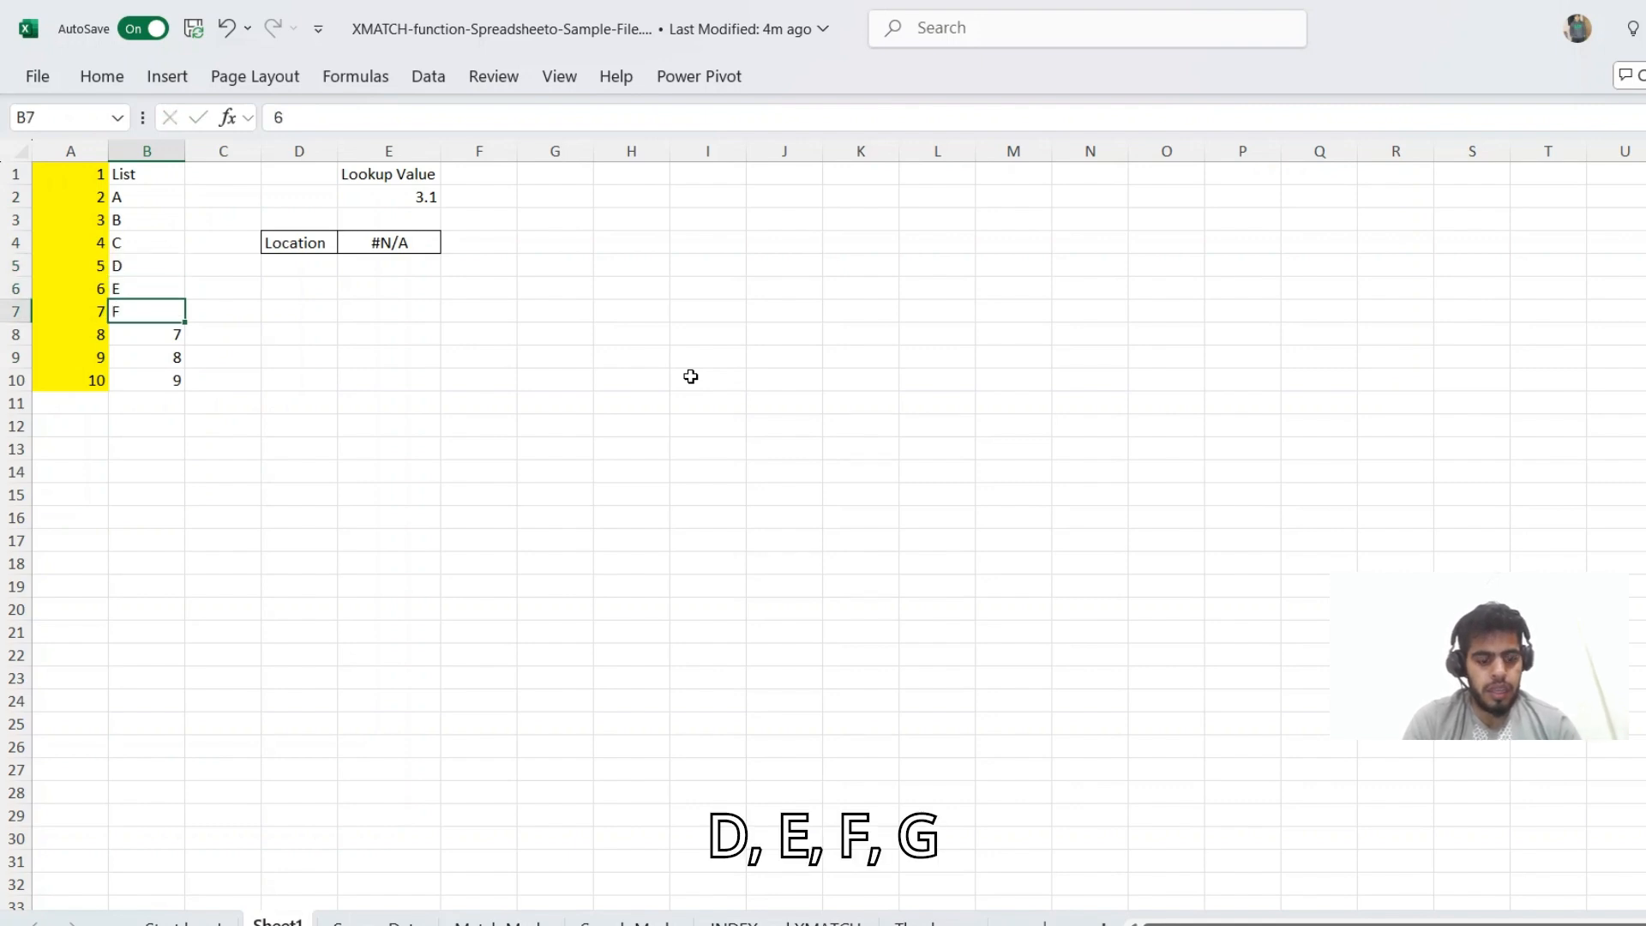
pyautogui.press('Return')
pyautogui.write('G')
pyautogui.press('Return')
# Step: Replace the last two list values in B9:B10 with the letters H and I
pyautogui.press('F2')
pyautogui.press('BackSpace')
pyautogui.write('H')
pyautogui.press('Return')
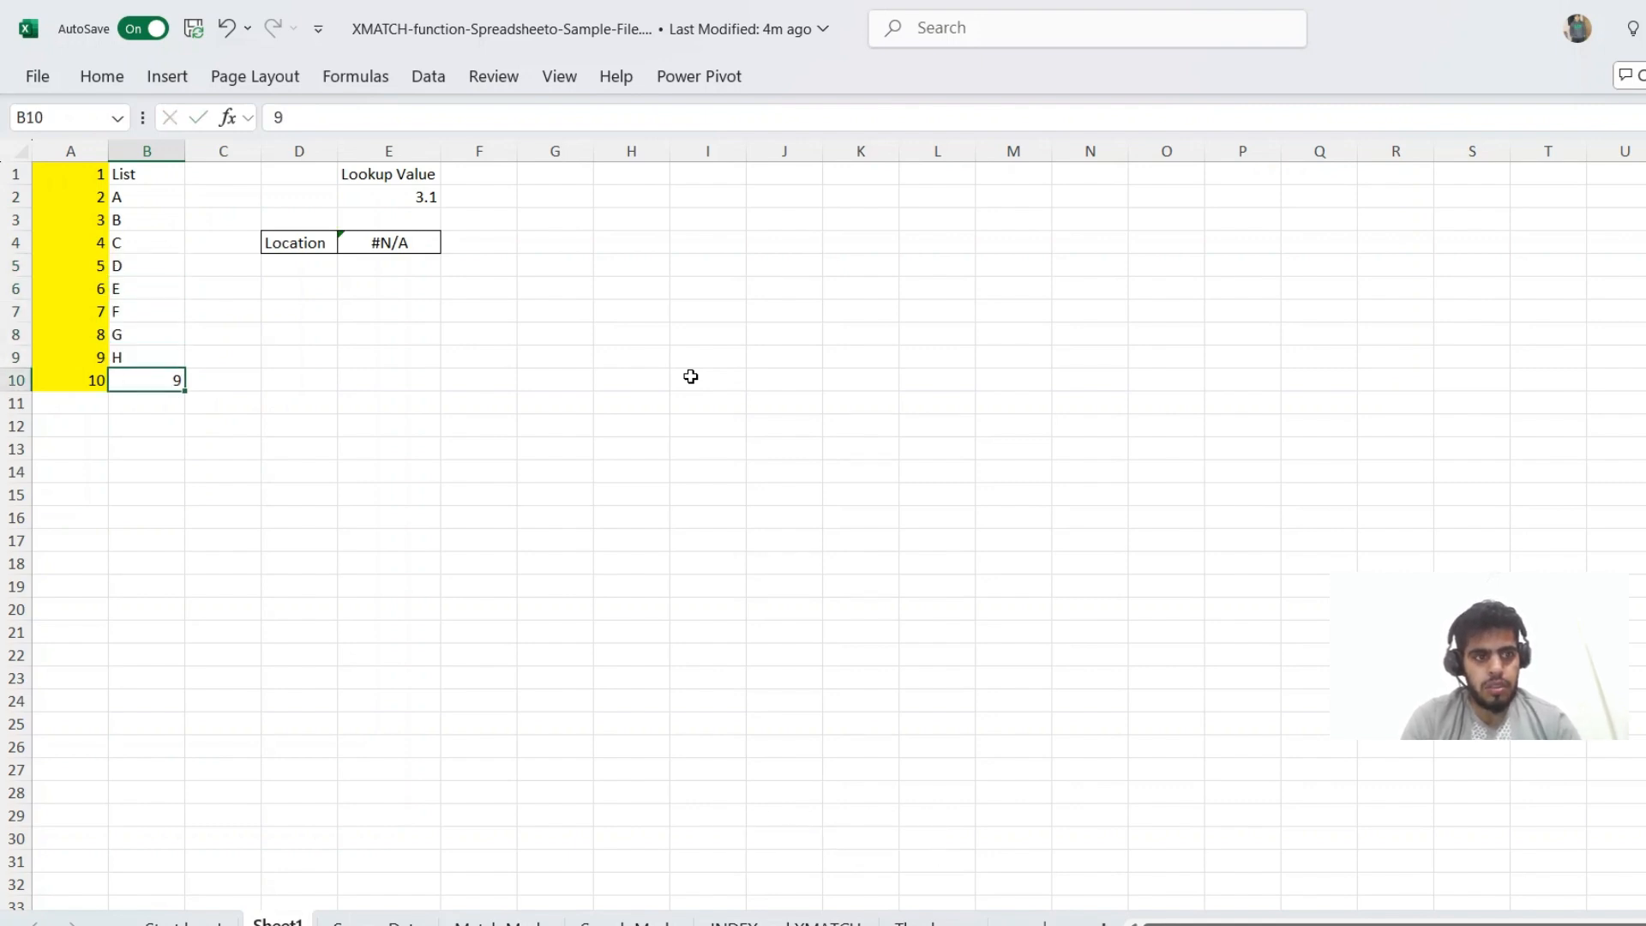
pyautogui.press('F2')
pyautogui.press('BackSpace')
pyautogui.write('I')
pyautogui.press('Return')
# Step: Change the list entry in B3 to a lowercase a, directly below the capital A
pyautogui.press('Up')
pyautogui.press('Up')
pyautogui.press('Up')
pyautogui.press('Up')
pyautogui.press('Up')
pyautogui.press('Up')
pyautogui.press('Up')
pyautogui.press('Up')
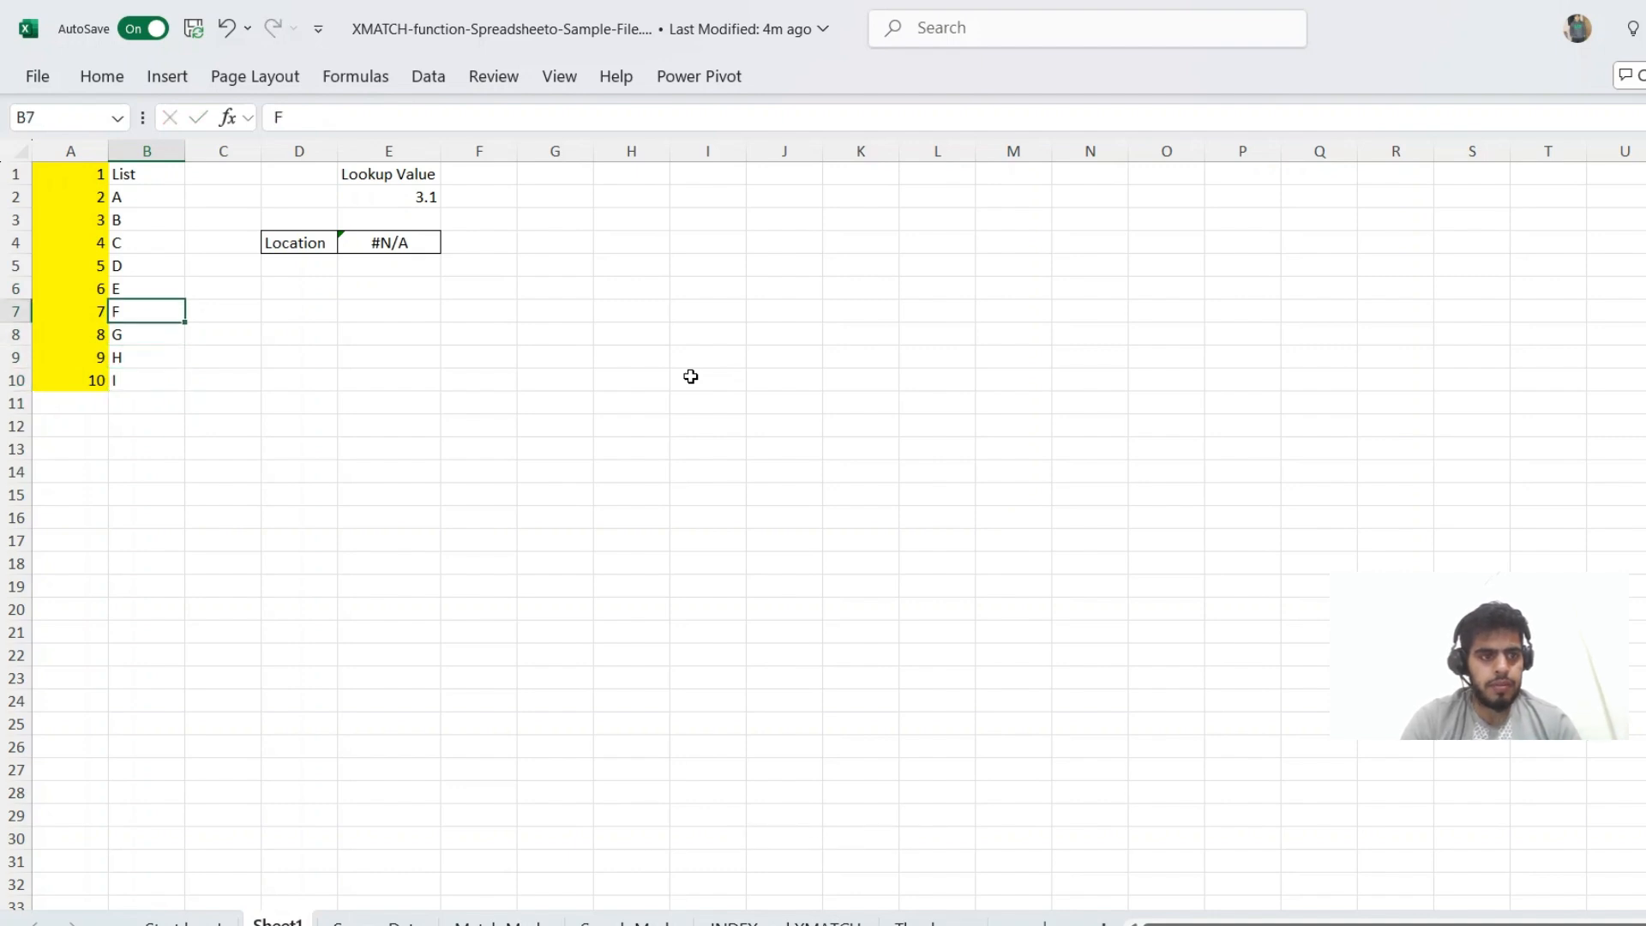
pyautogui.write('A')
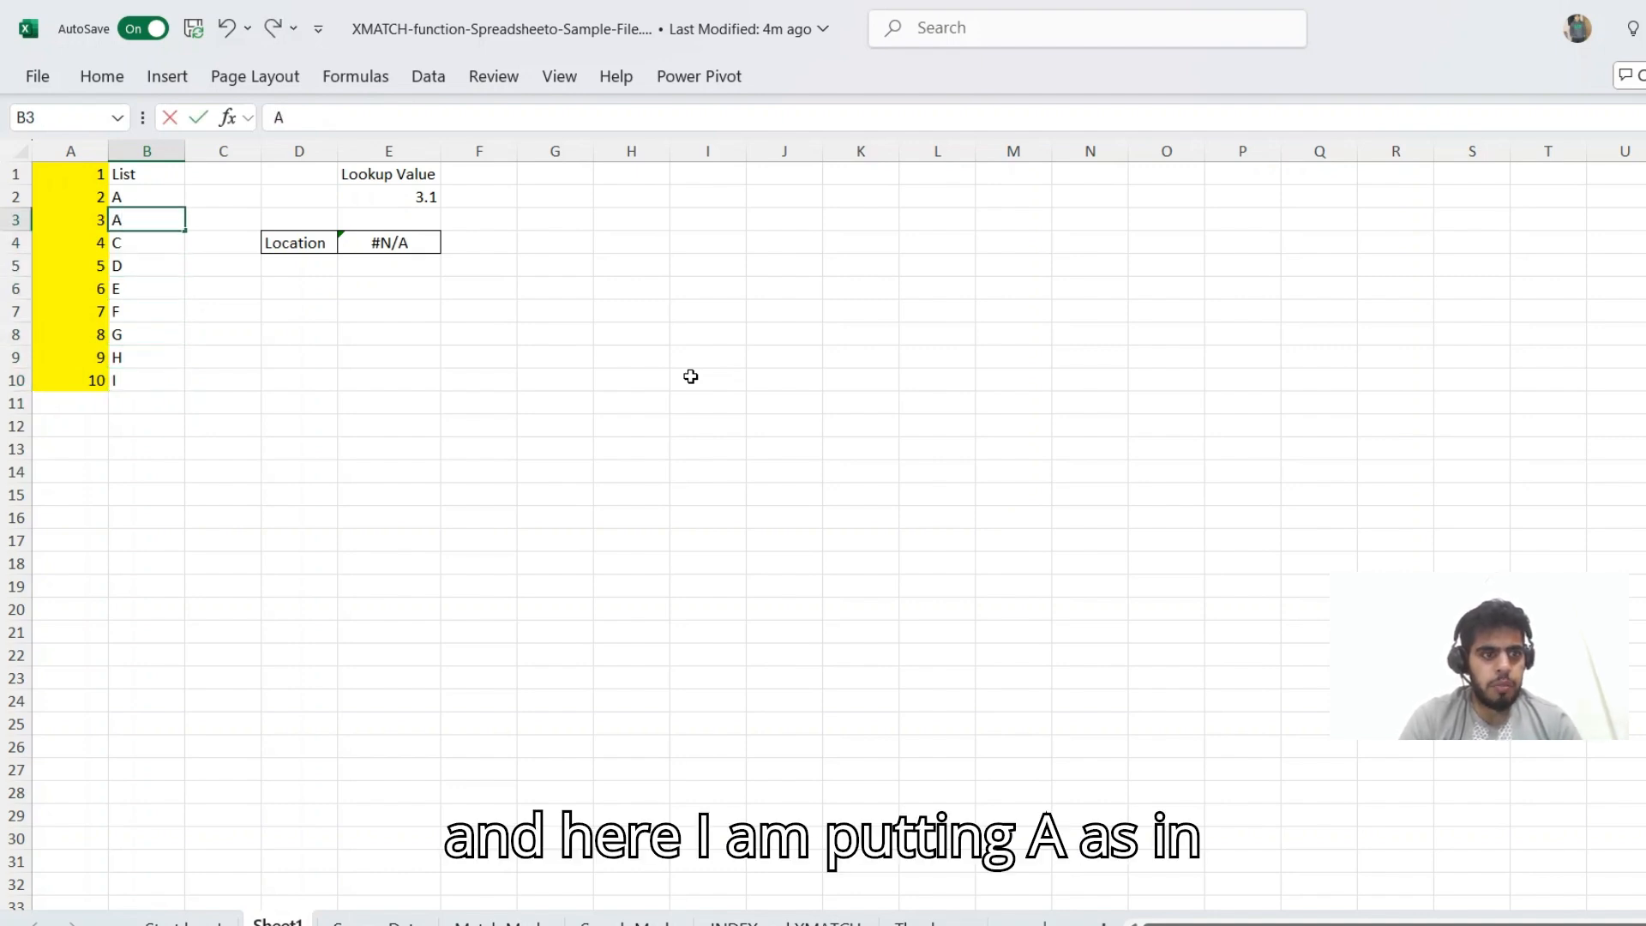
pyautogui.press('BackSpace')
pyautogui.write('a')
pyautogui.press('Return')
pyautogui.press('Up')
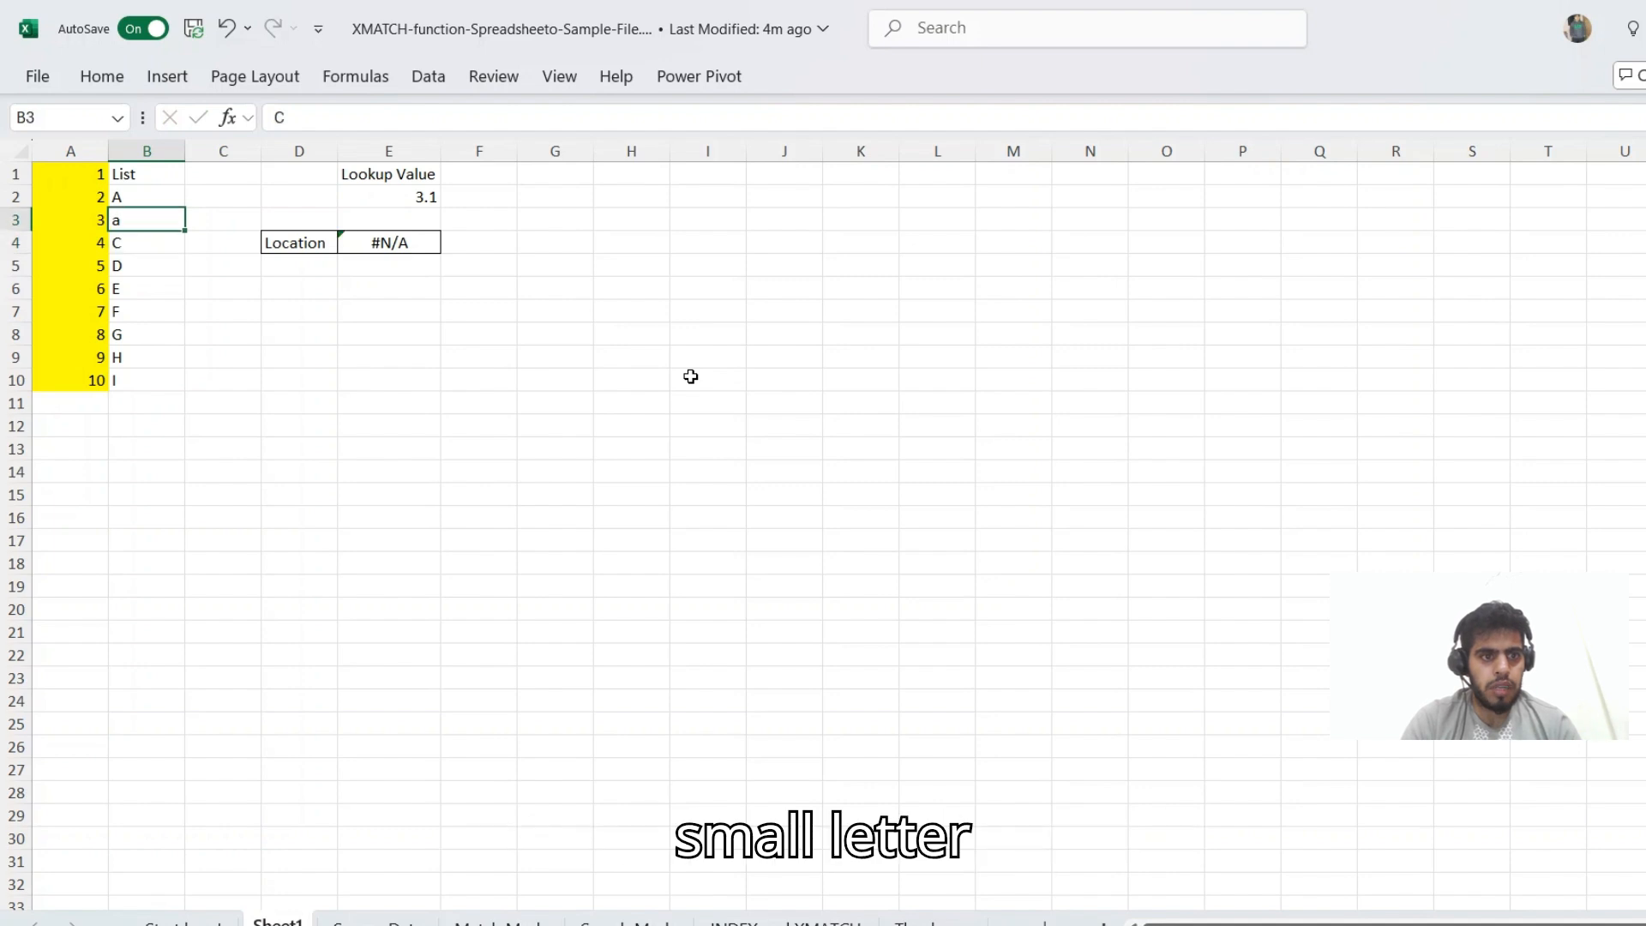
# Step: Set the lookup value in E2 to a lowercase a
pyautogui.press('Right')
pyautogui.press('Up')
pyautogui.press('Up')
pyautogui.press('Right')
pyautogui.press('Right')
pyautogui.press('Down')
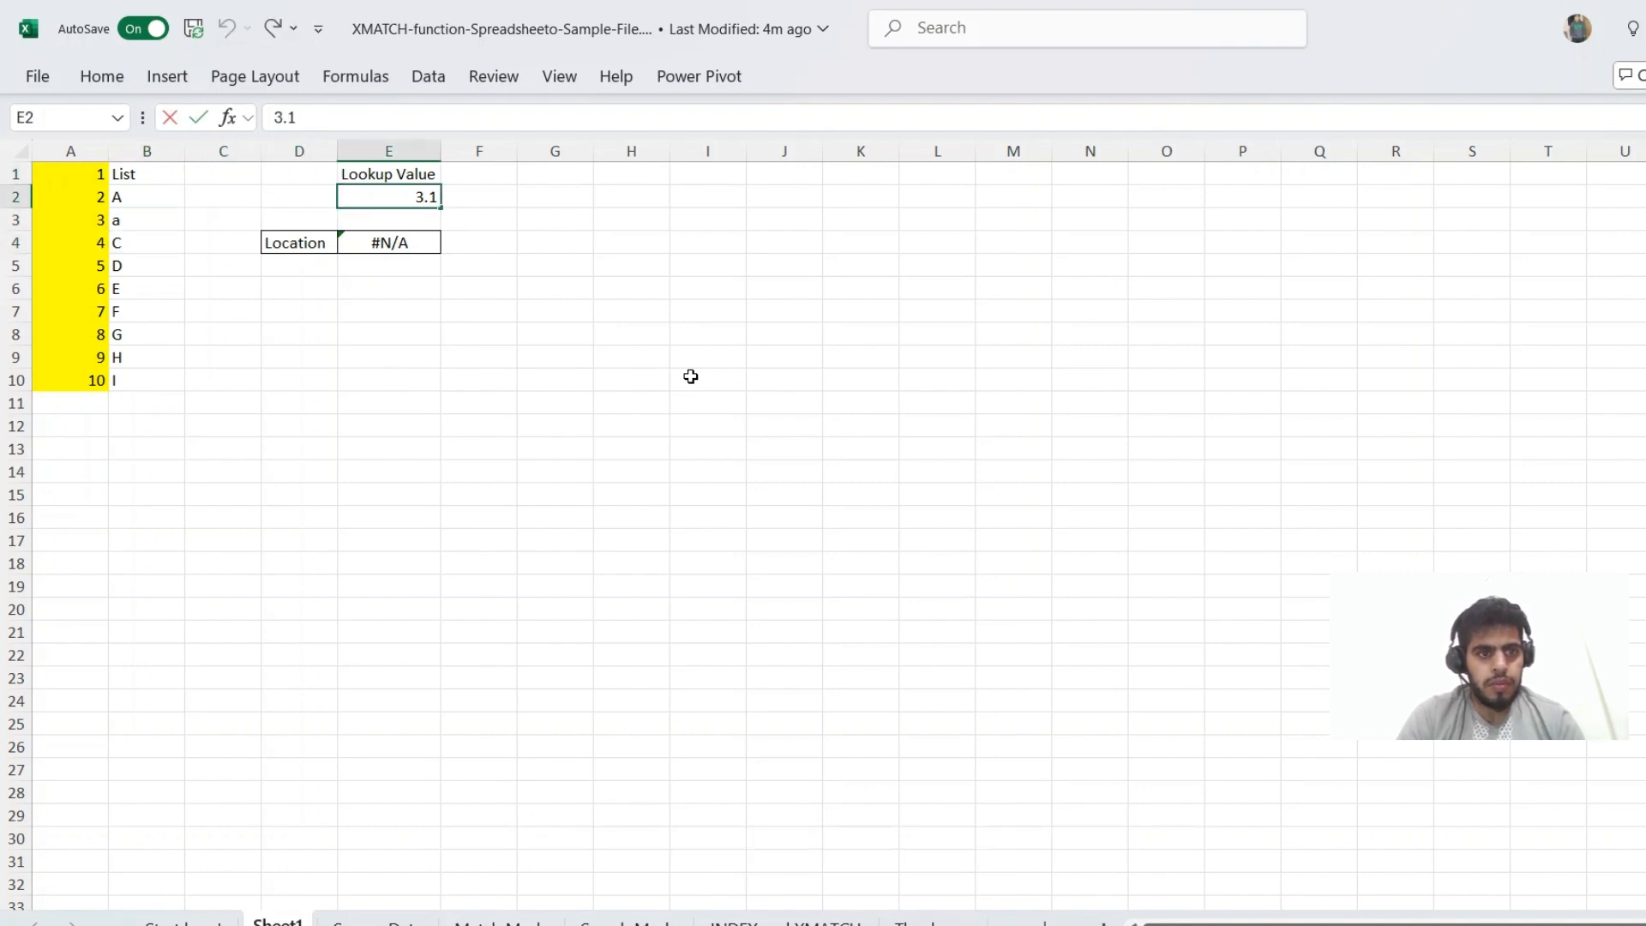
pyautogui.press('BackSpace')
pyautogui.write('a')
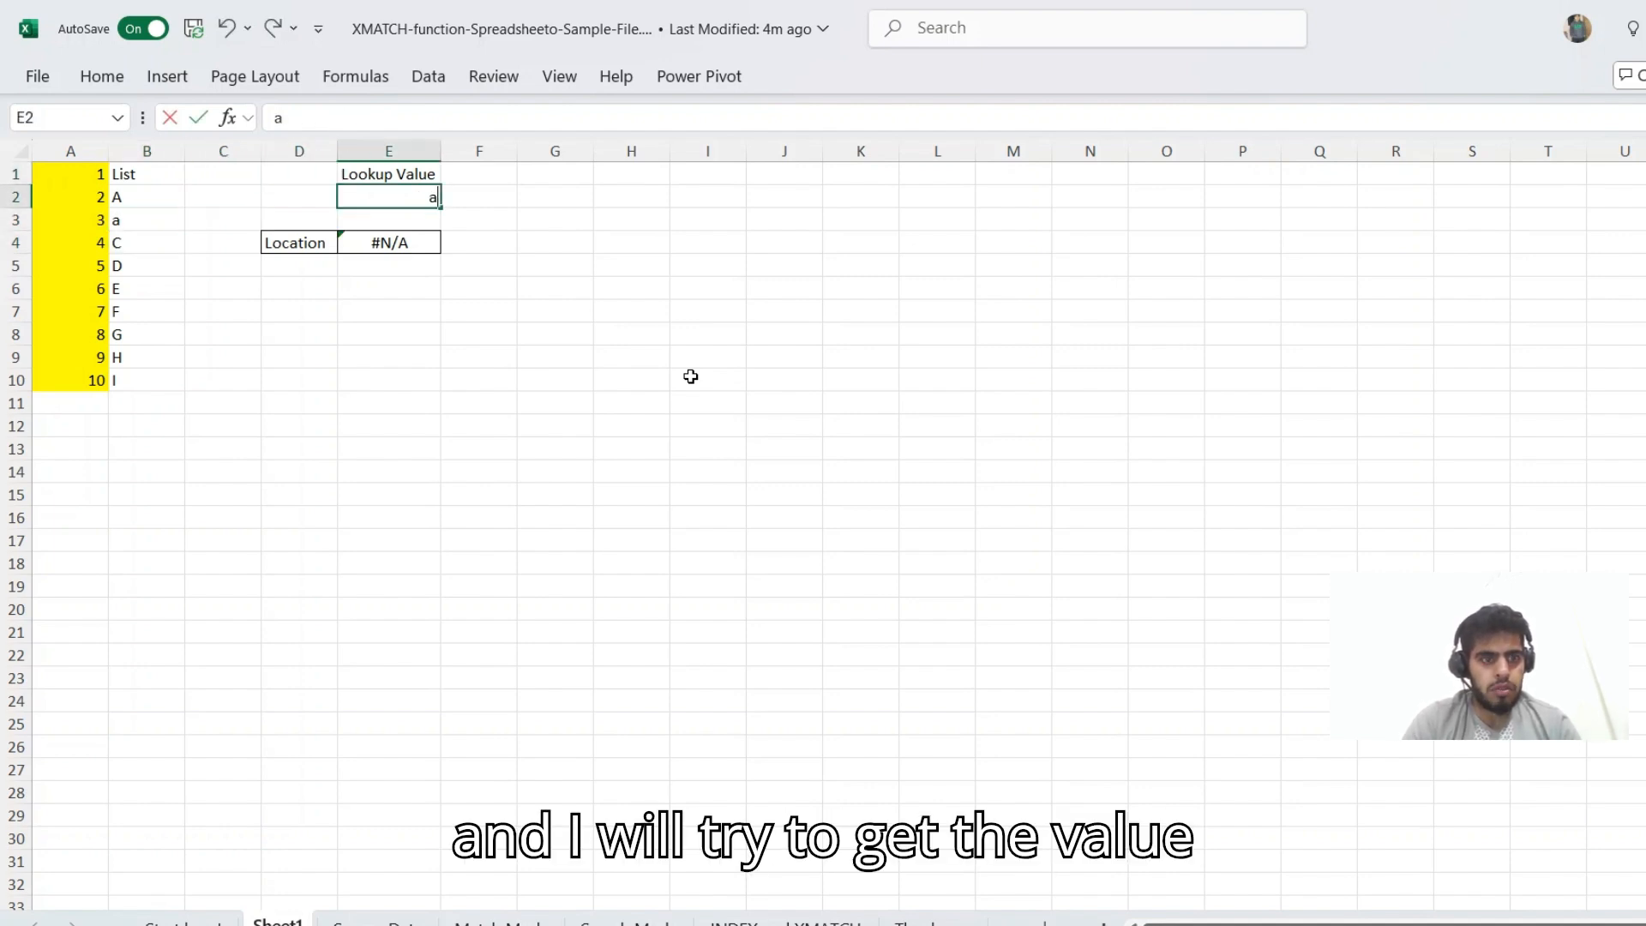
pyautogui.press('Return')
# Step: Change the XMATCH match mode in E4 to 3, regex match
pyautogui.press('Down')
pyautogui.press('F2')
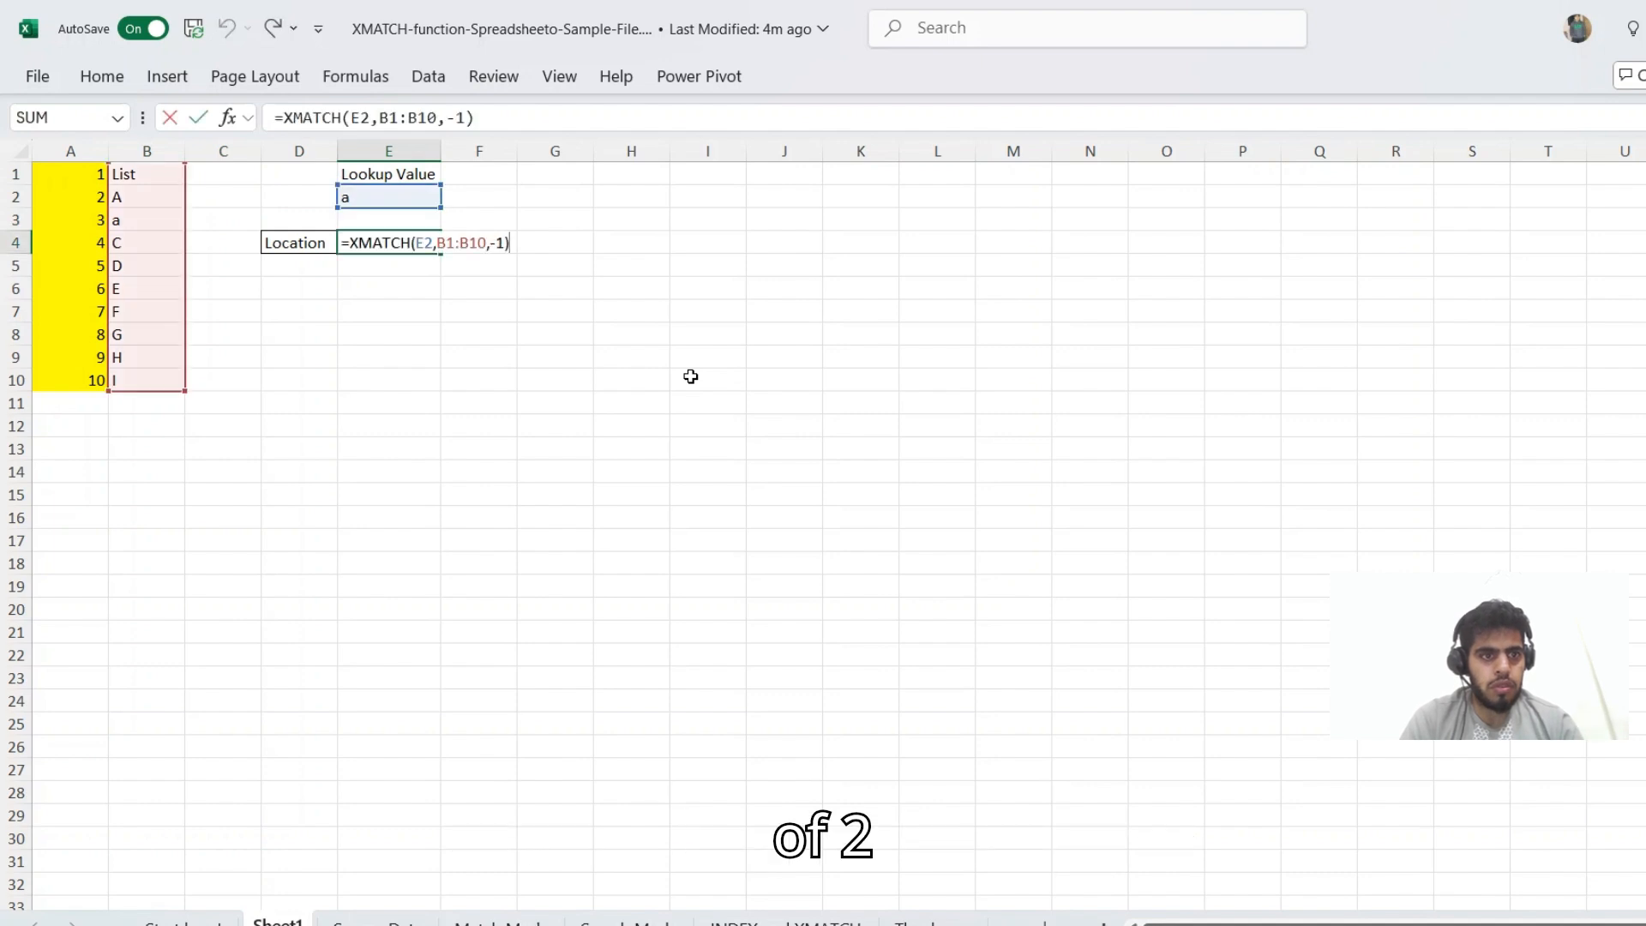
pyautogui.press('Left')
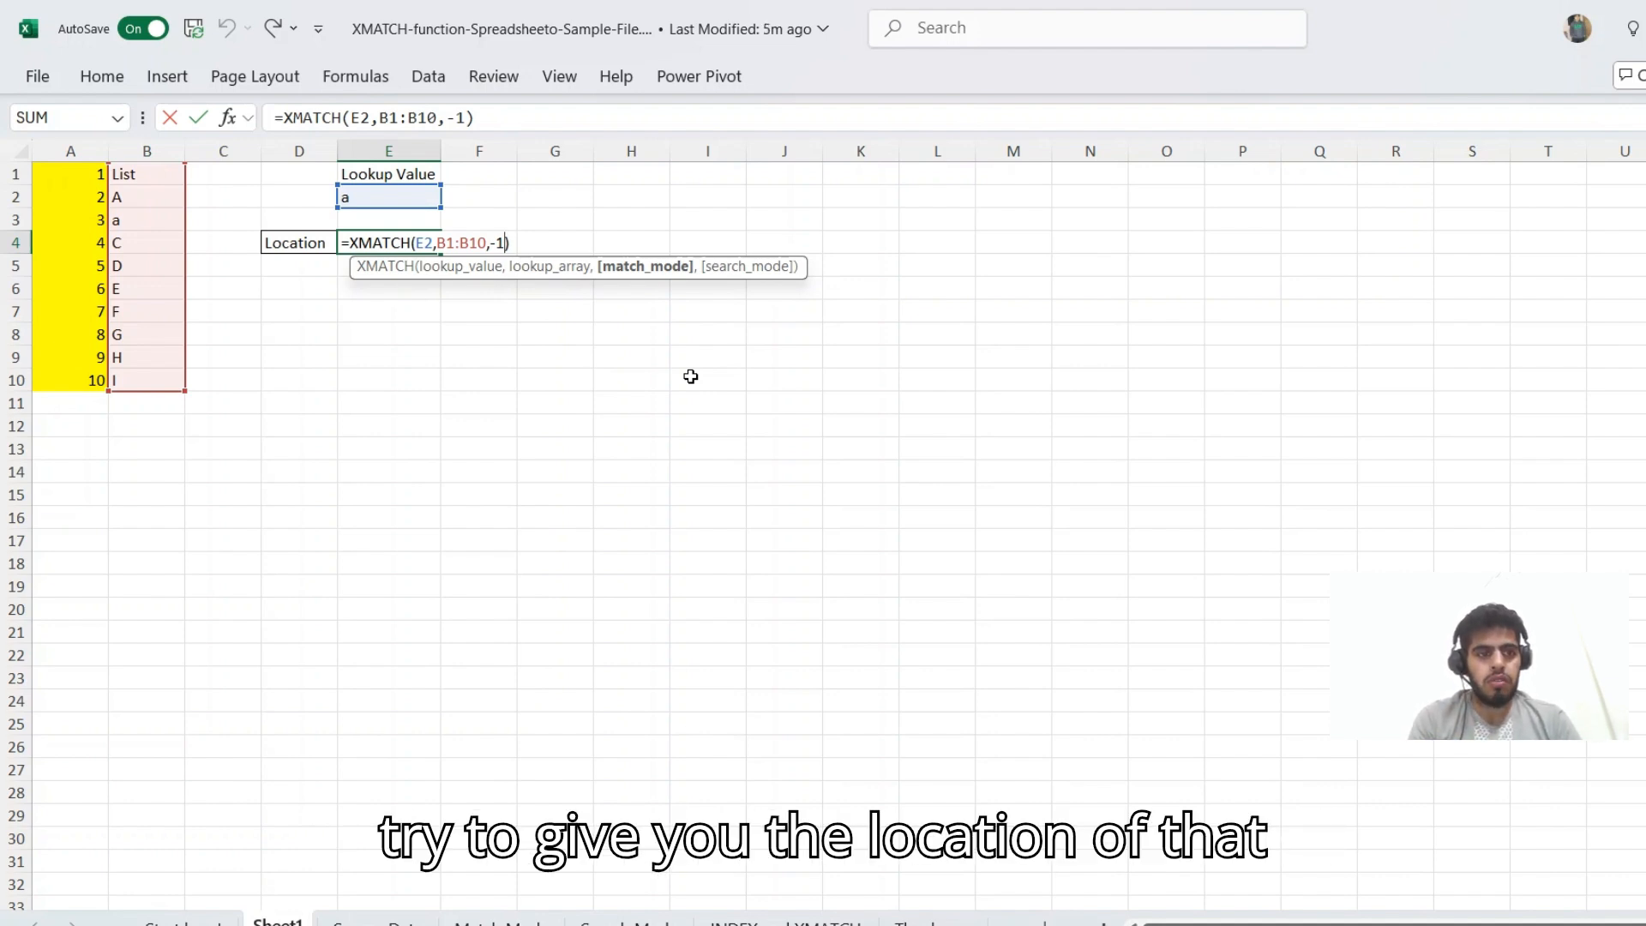
pyautogui.press('BackSpace')
pyautogui.press('BackSpace')
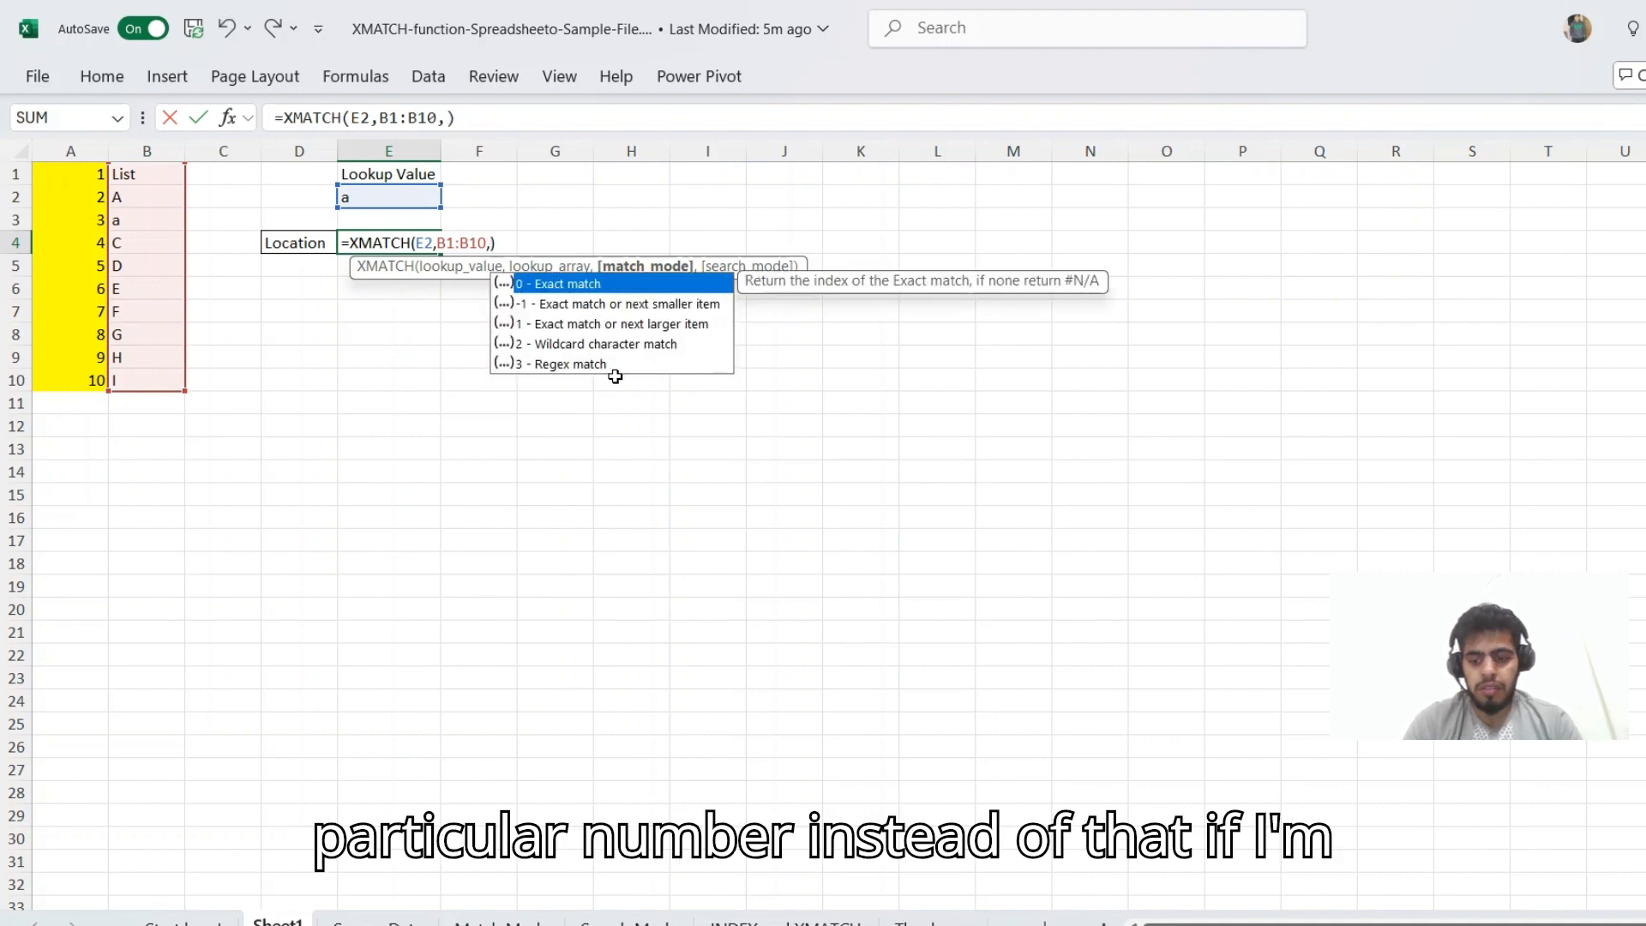
pyautogui.write('3')
pyautogui.press('Return')
pyautogui.press('Up')
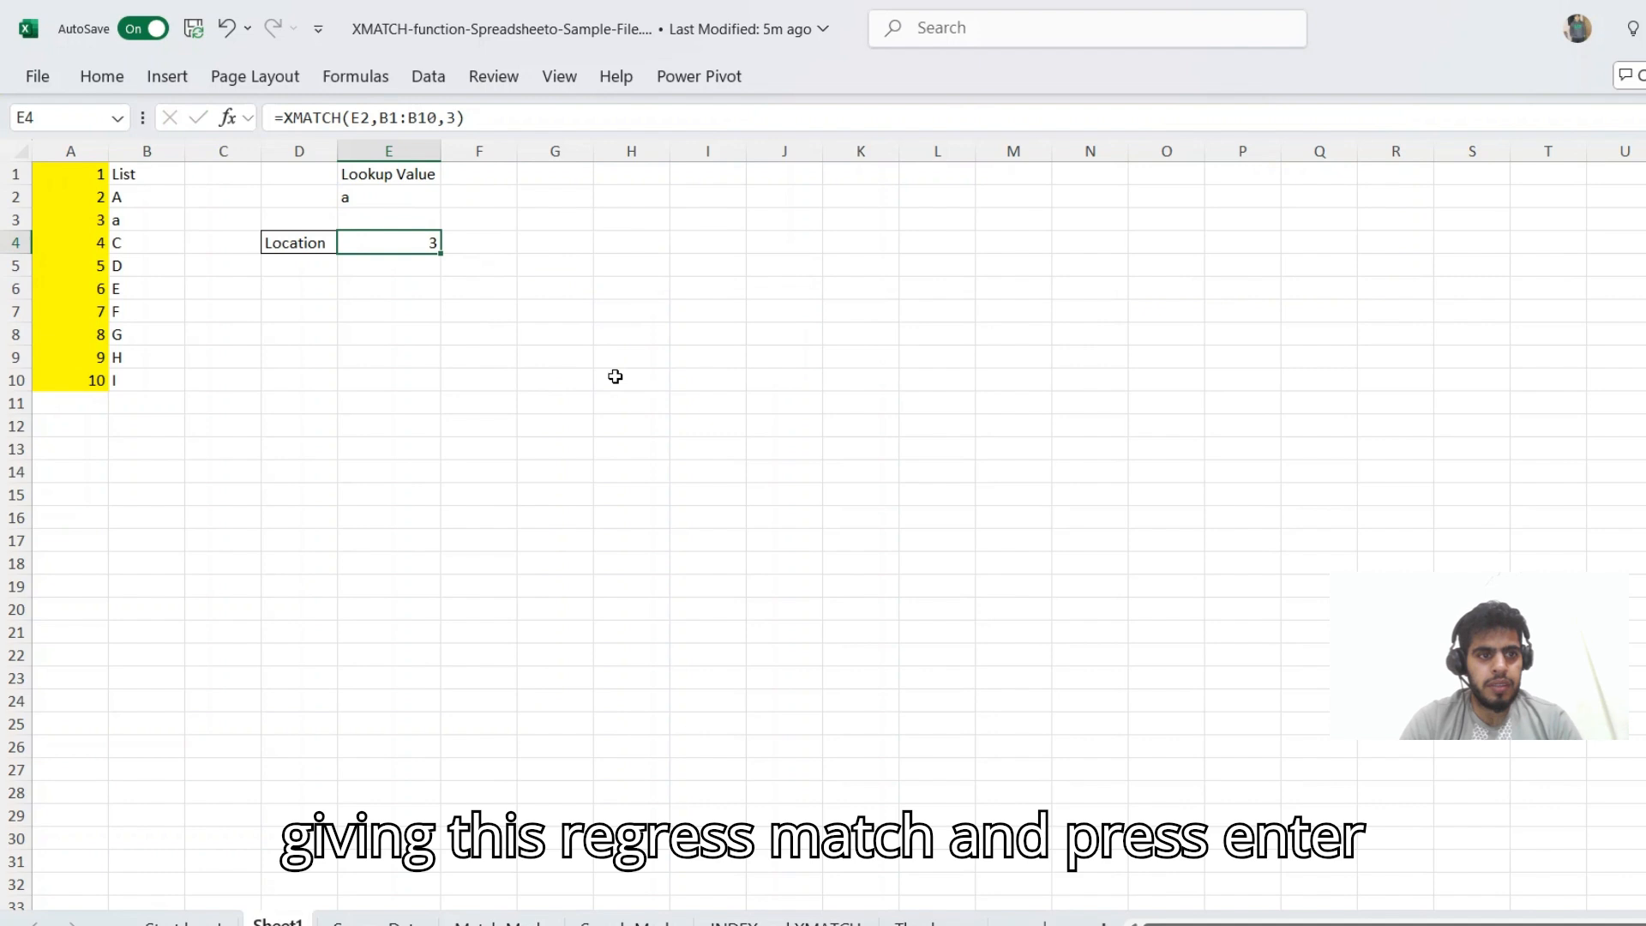
# Step: Review the XMATCH formula in E4 and compare its result with the position and letter in A3:B3
pyautogui.press('F2')
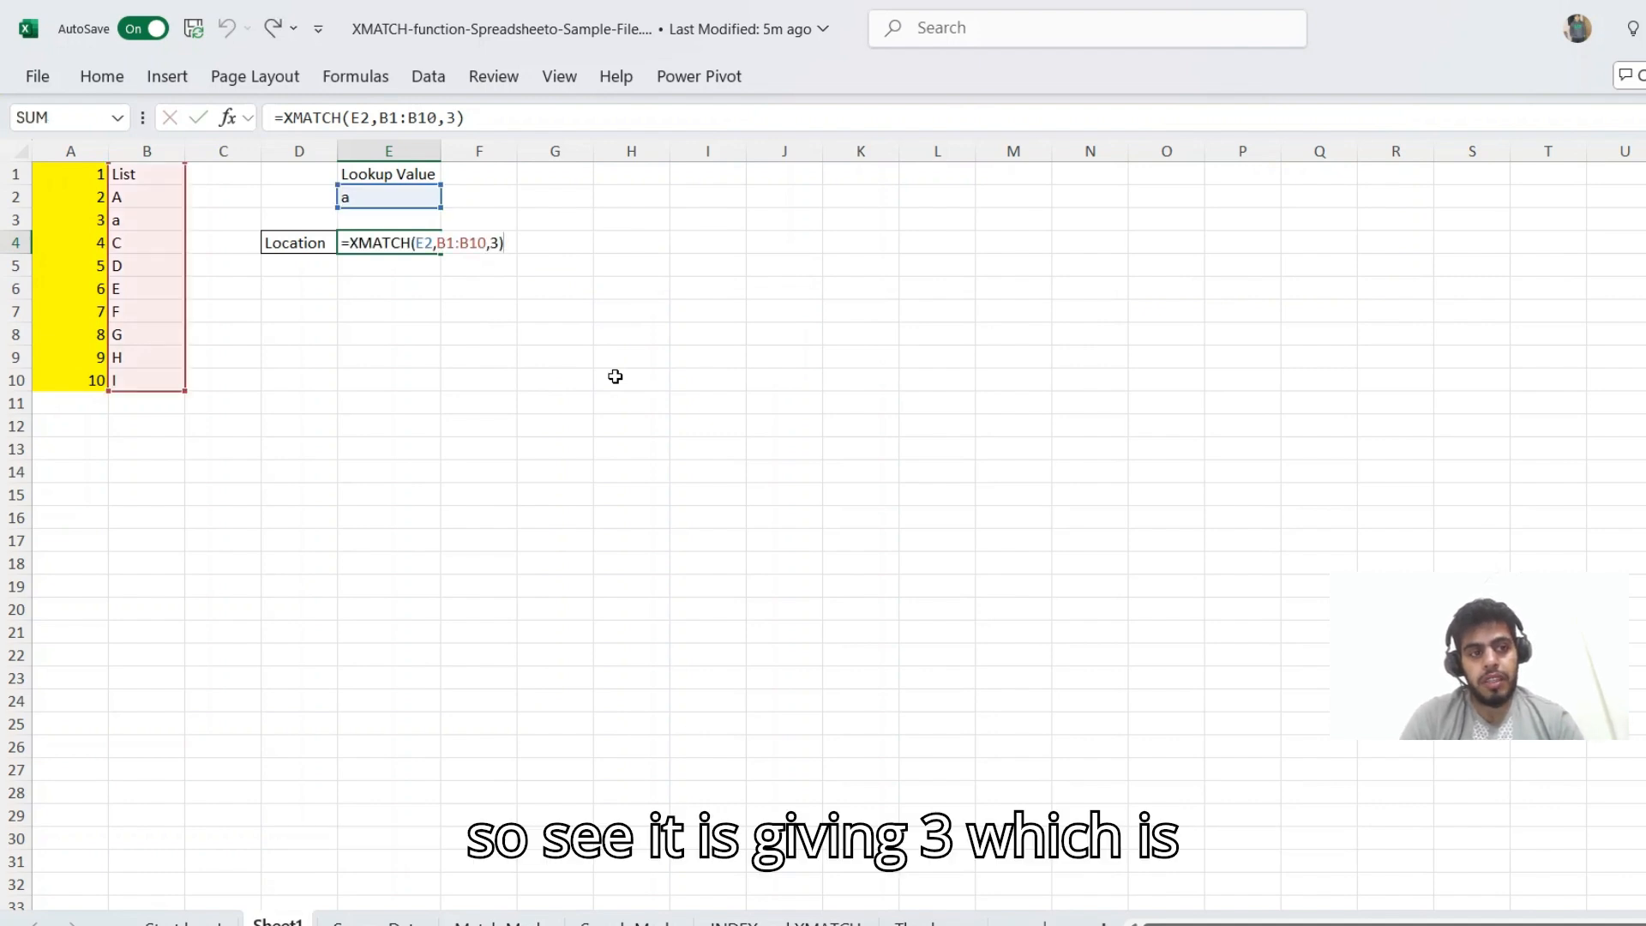
pyautogui.press('Escape')
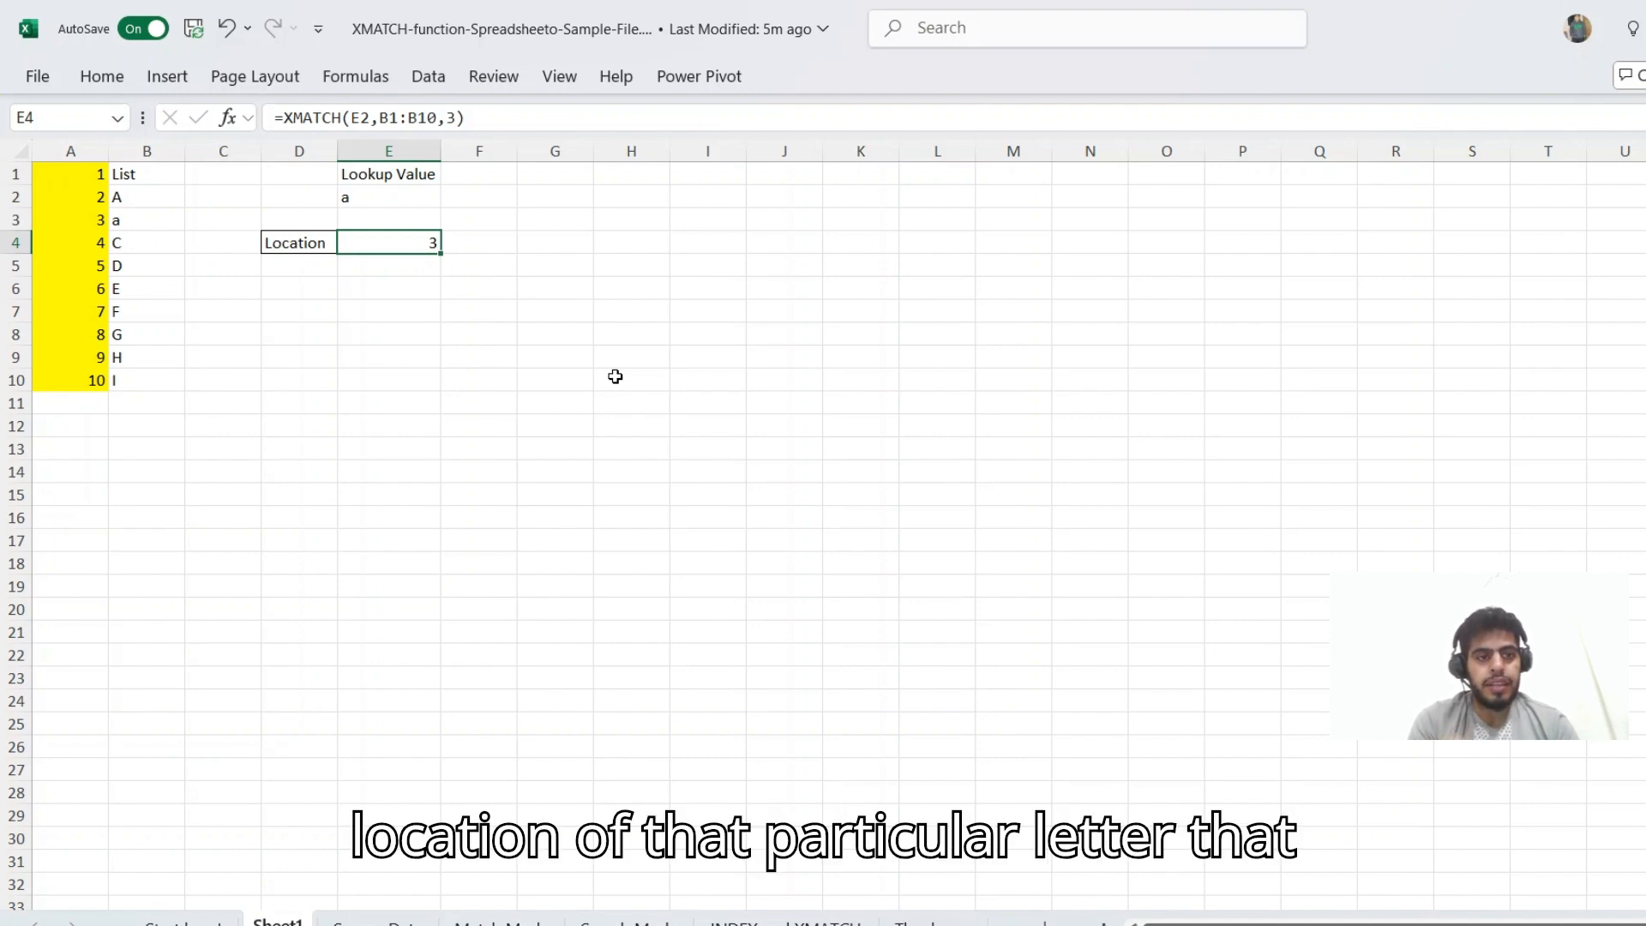
pyautogui.press('Left')
pyautogui.press('Left')
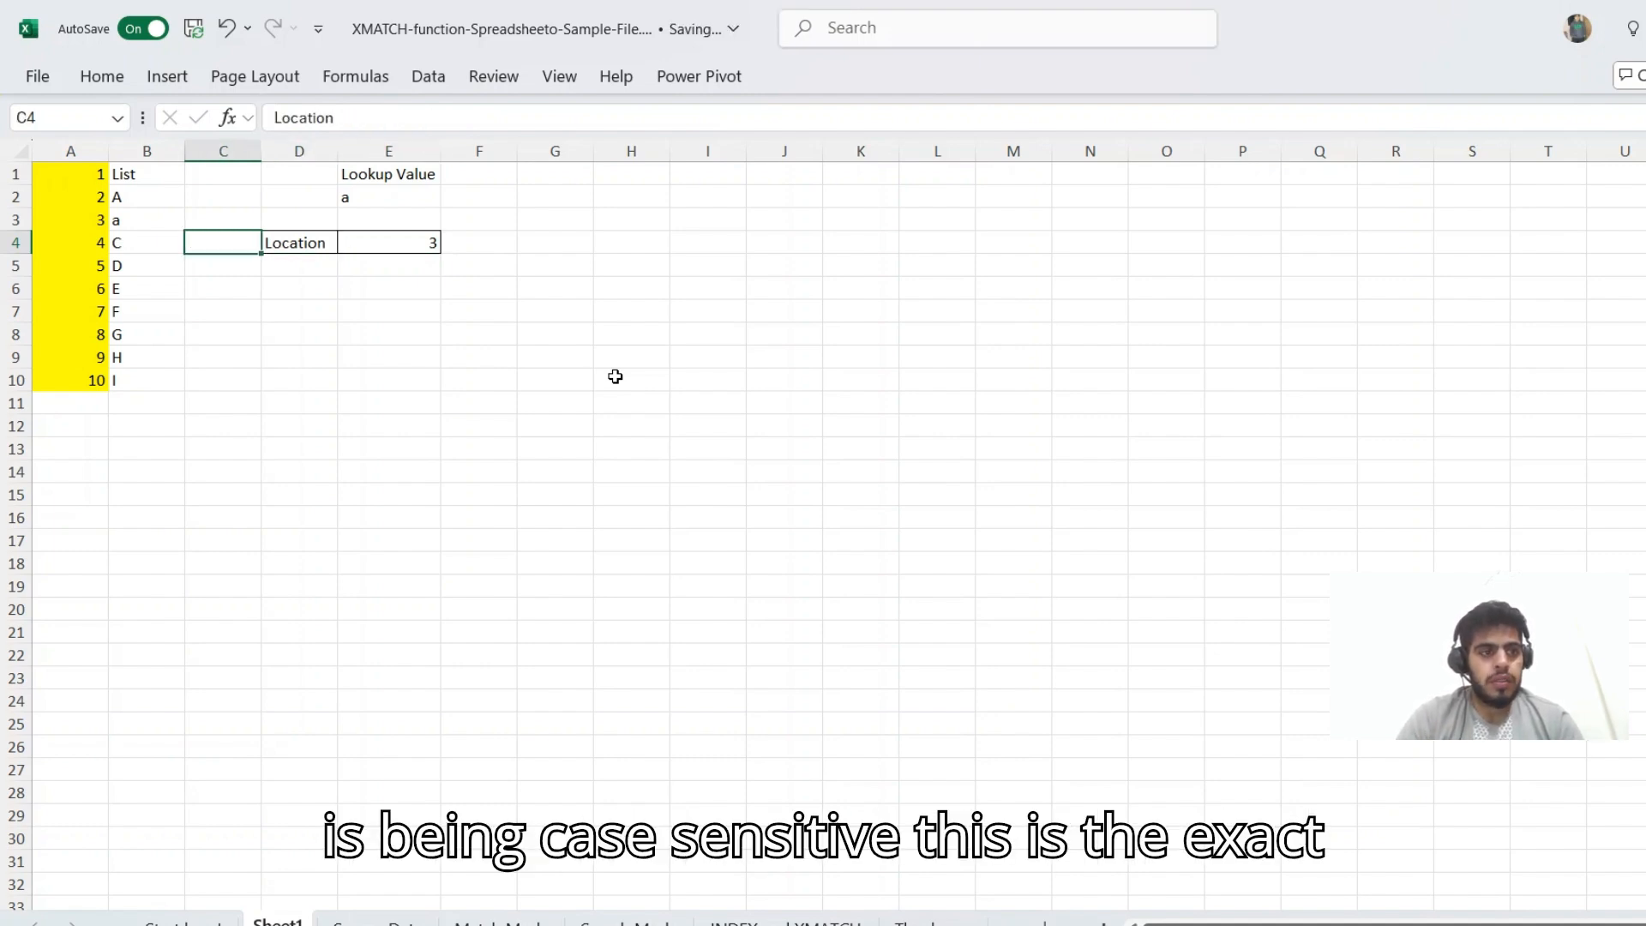
pyautogui.press('Up')
pyautogui.press('Left')
pyautogui.press('Left')
pyautogui.hotkey('shift', 'Right')
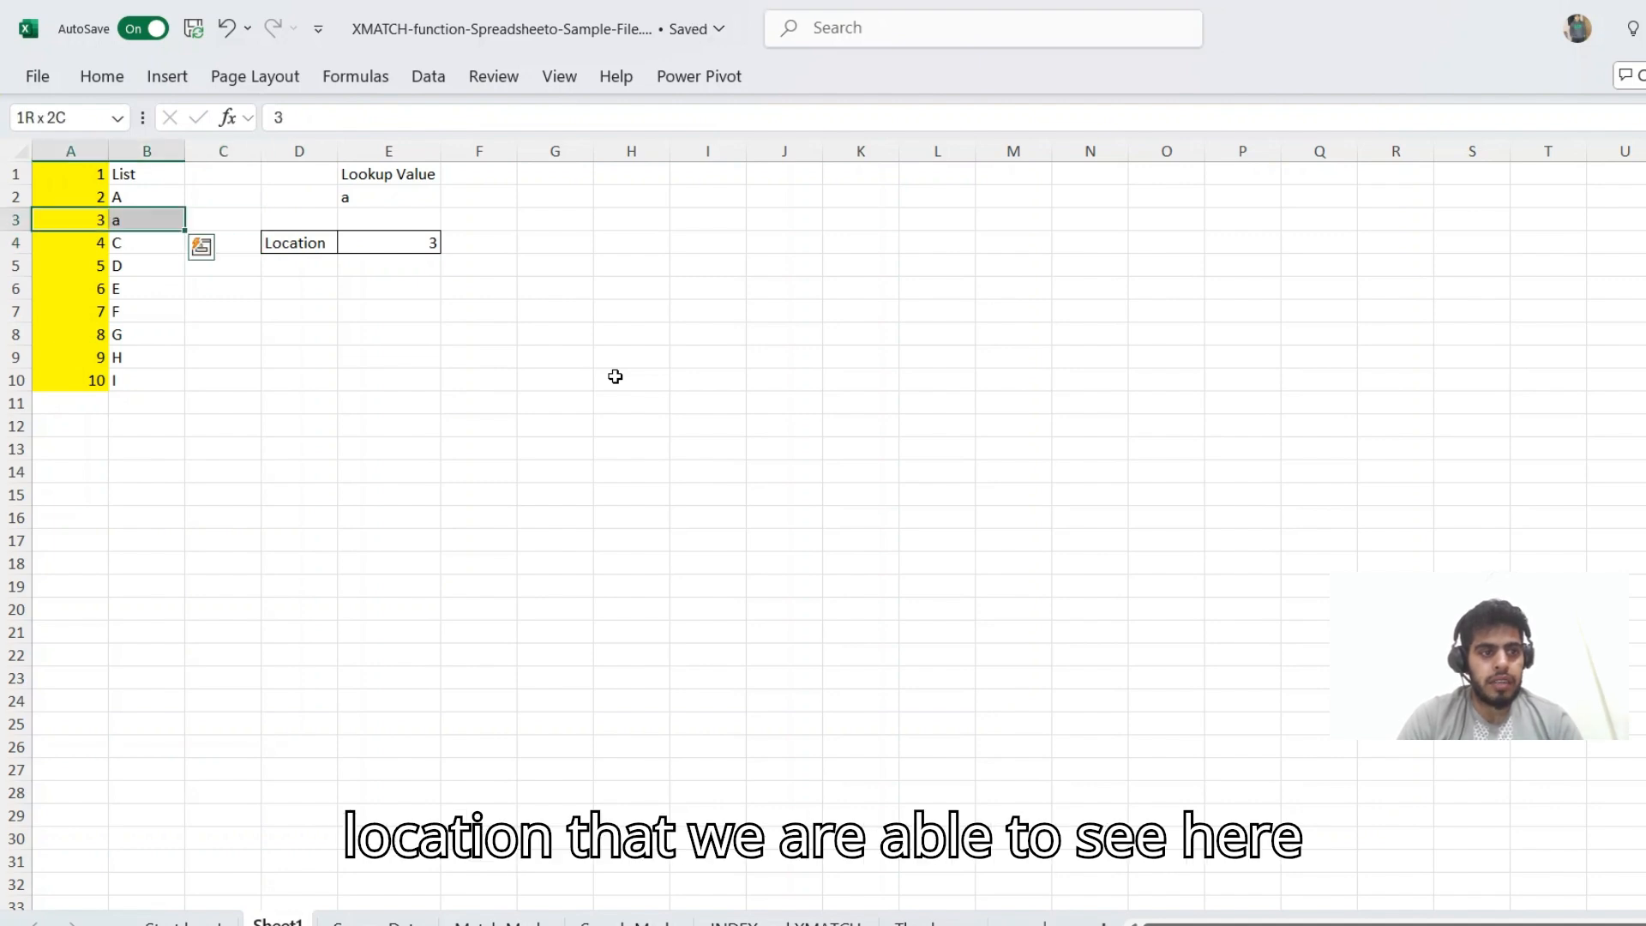
pyautogui.press('Right')
pyautogui.press('Right')
pyautogui.press('Down')
pyautogui.press('Right')
pyautogui.press('Right')
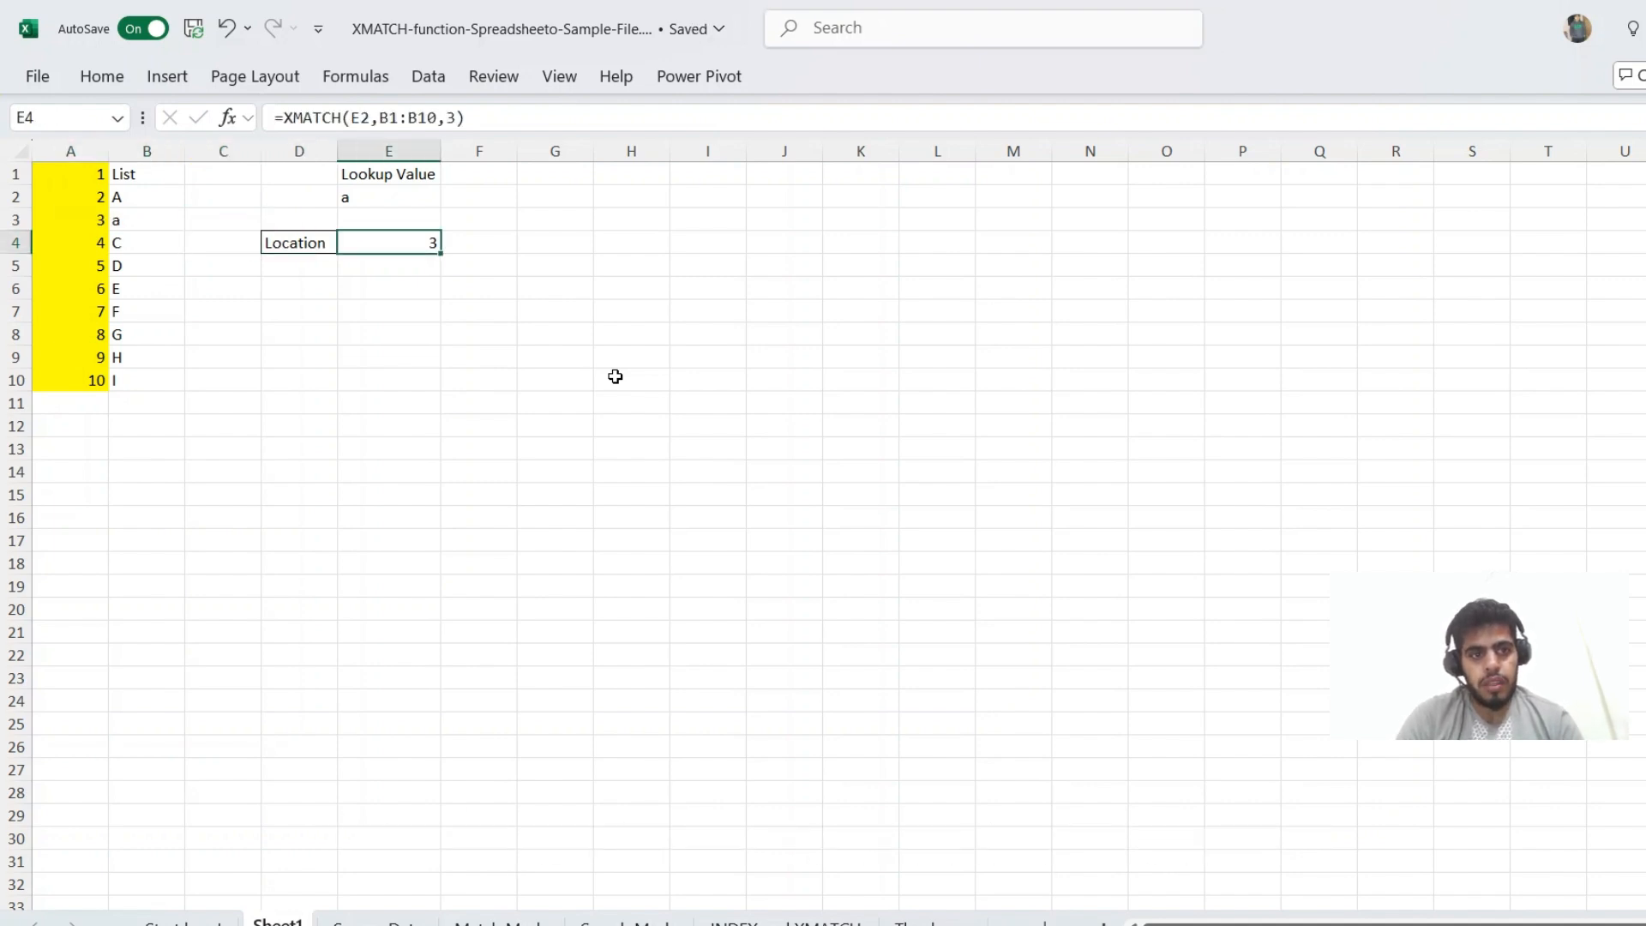
# Step: Inspect the formula in E4 once more and go to the capital A in B2
pyautogui.press('F2')
pyautogui.press('Escape')
pyautogui.press('Left')
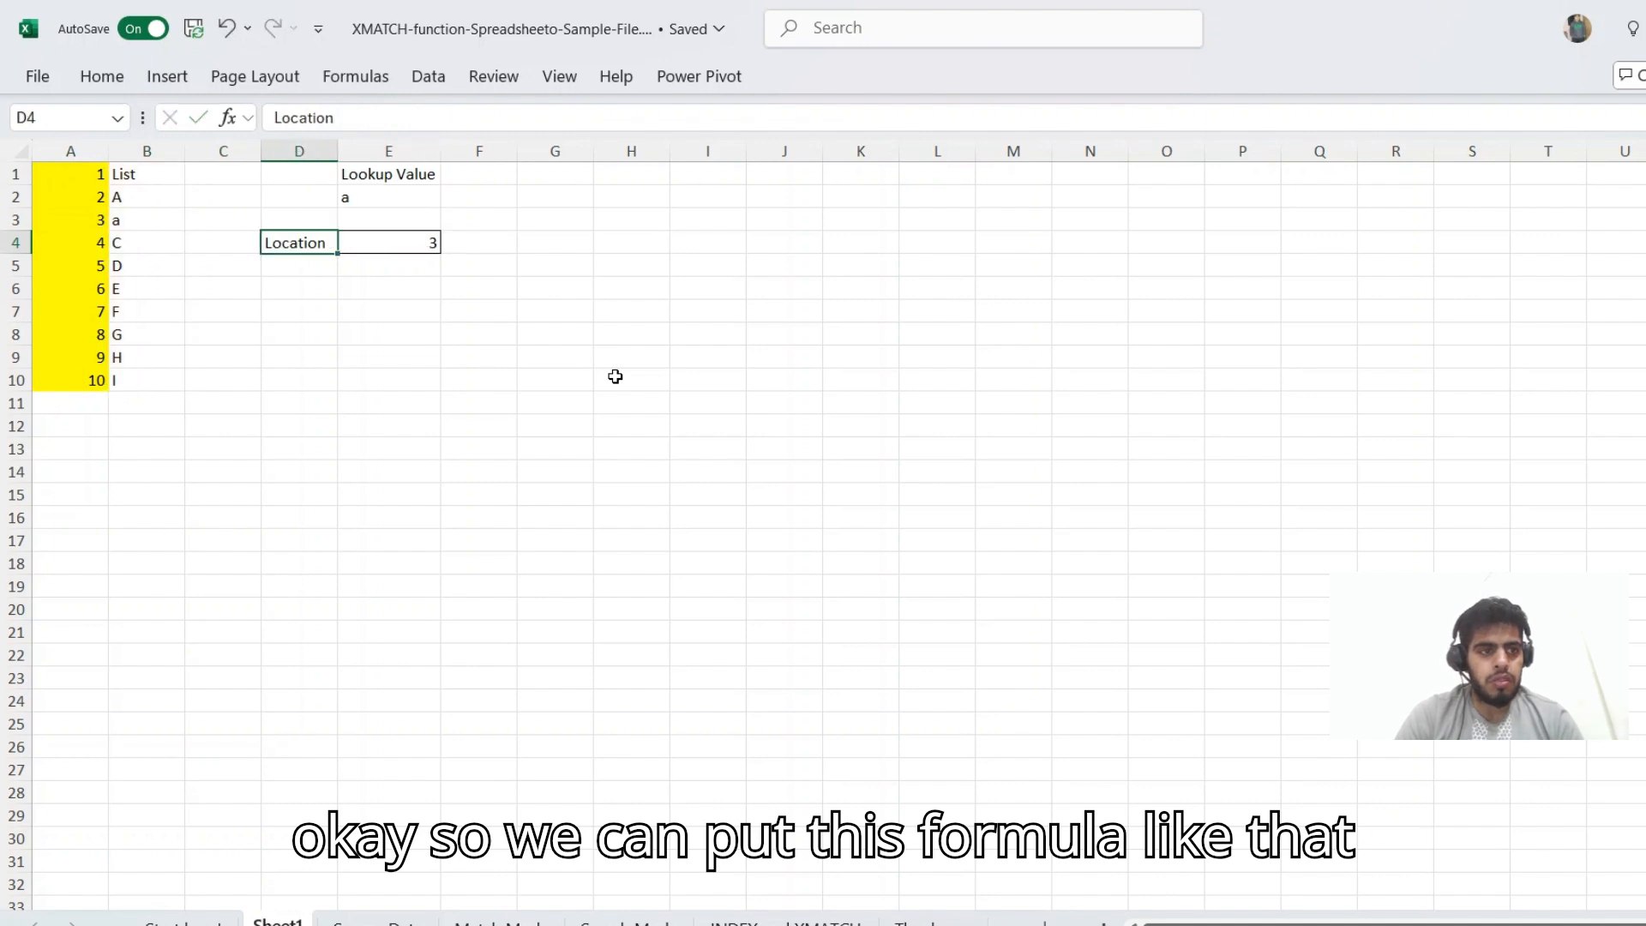
pyautogui.press('Left')
pyautogui.press('Left')
pyautogui.press('Up')
pyautogui.press('Up')
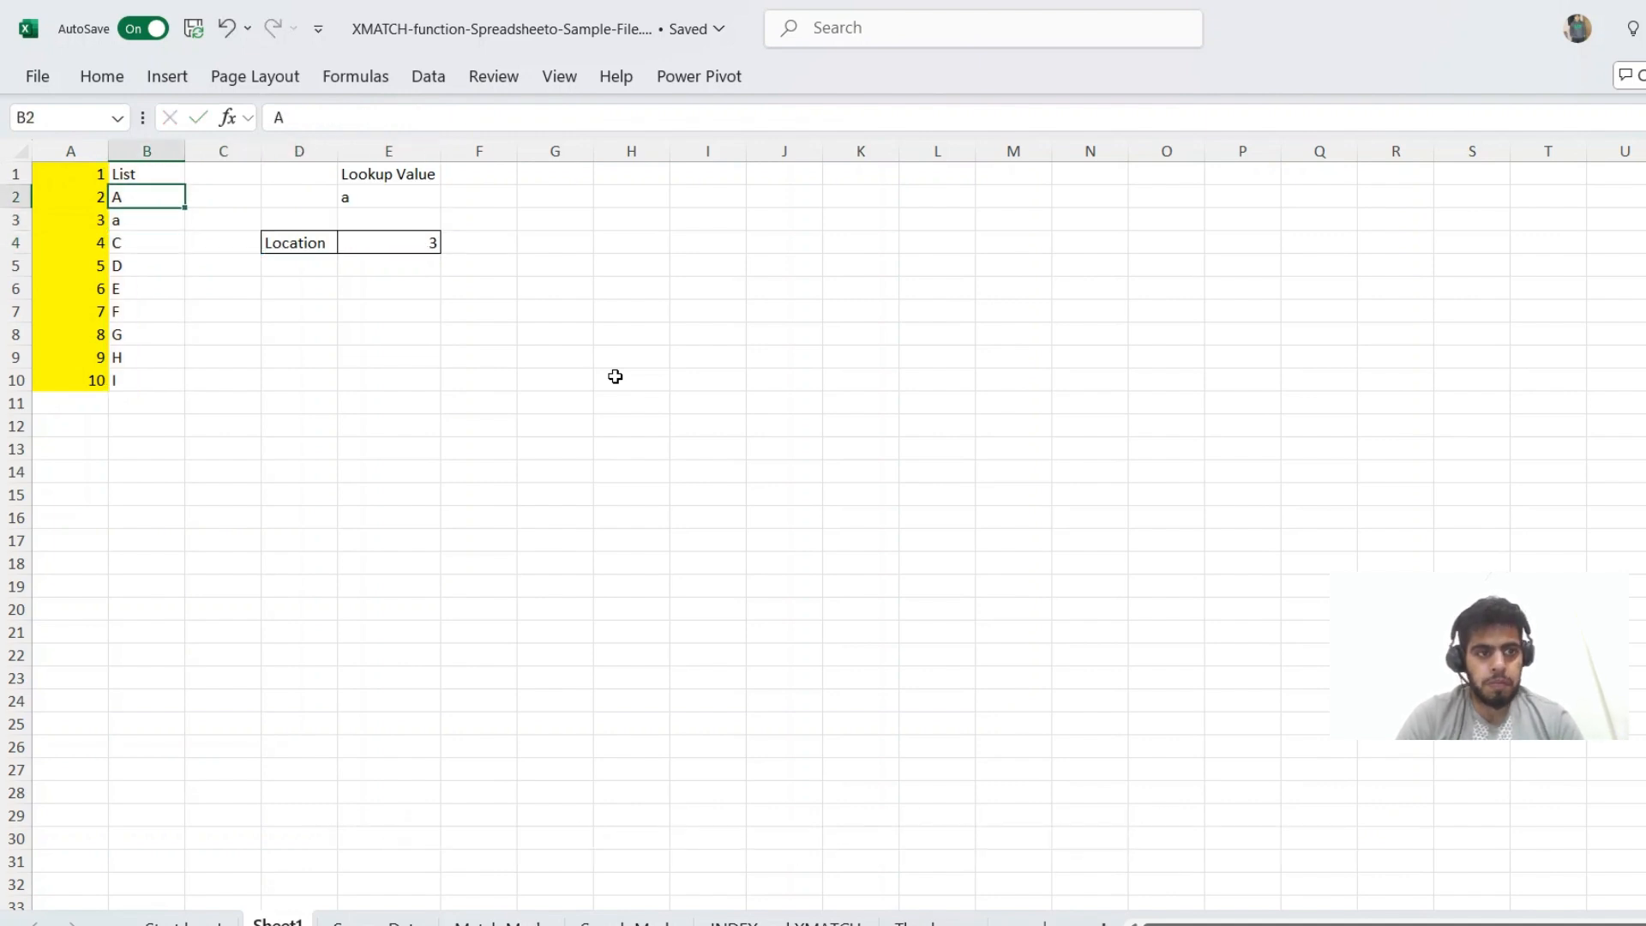
# Step: Change the list entries in B2 and B3 to ABC and ADC
pyautogui.write('bc')
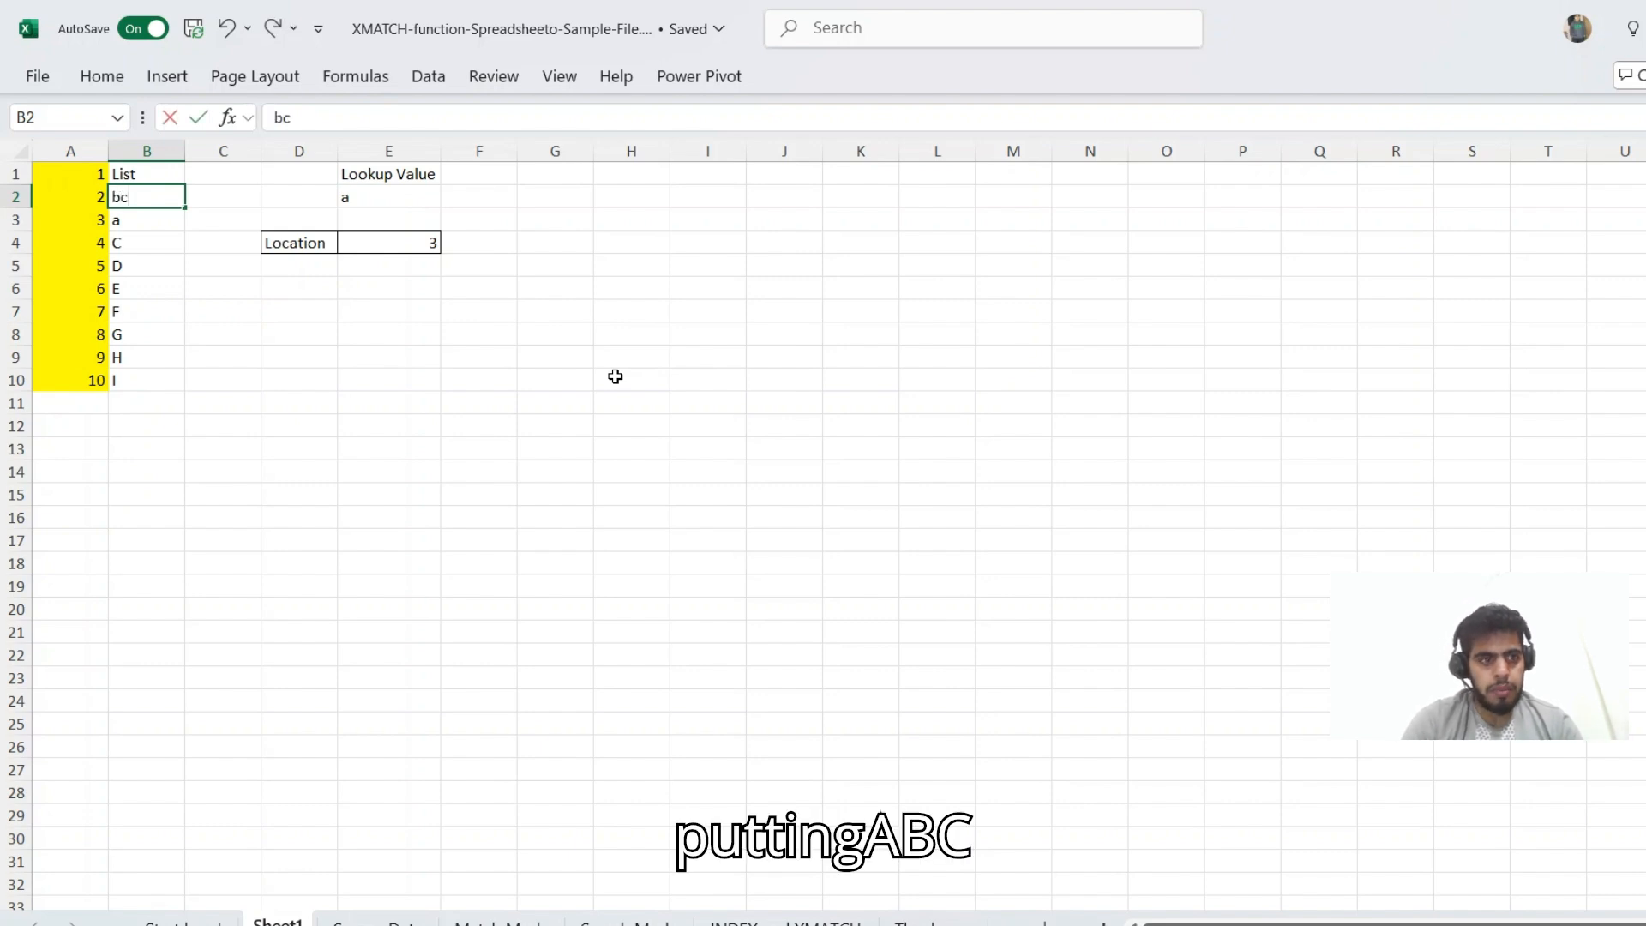
pyautogui.press('Return')
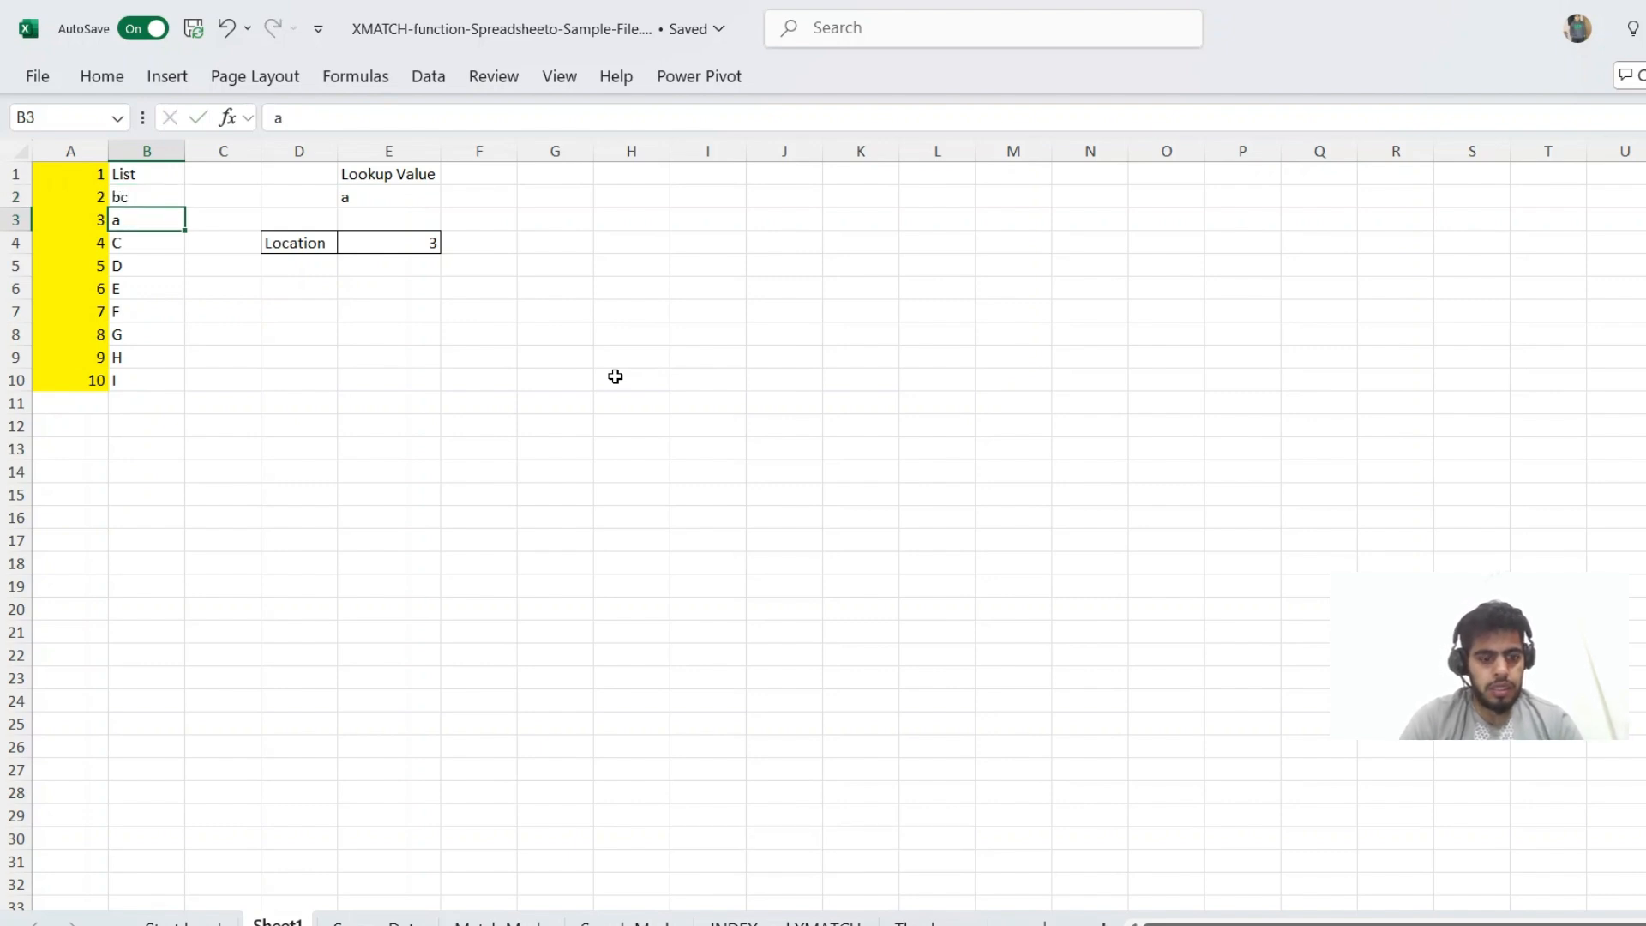
pyautogui.press('Up')
pyautogui.press('F2')
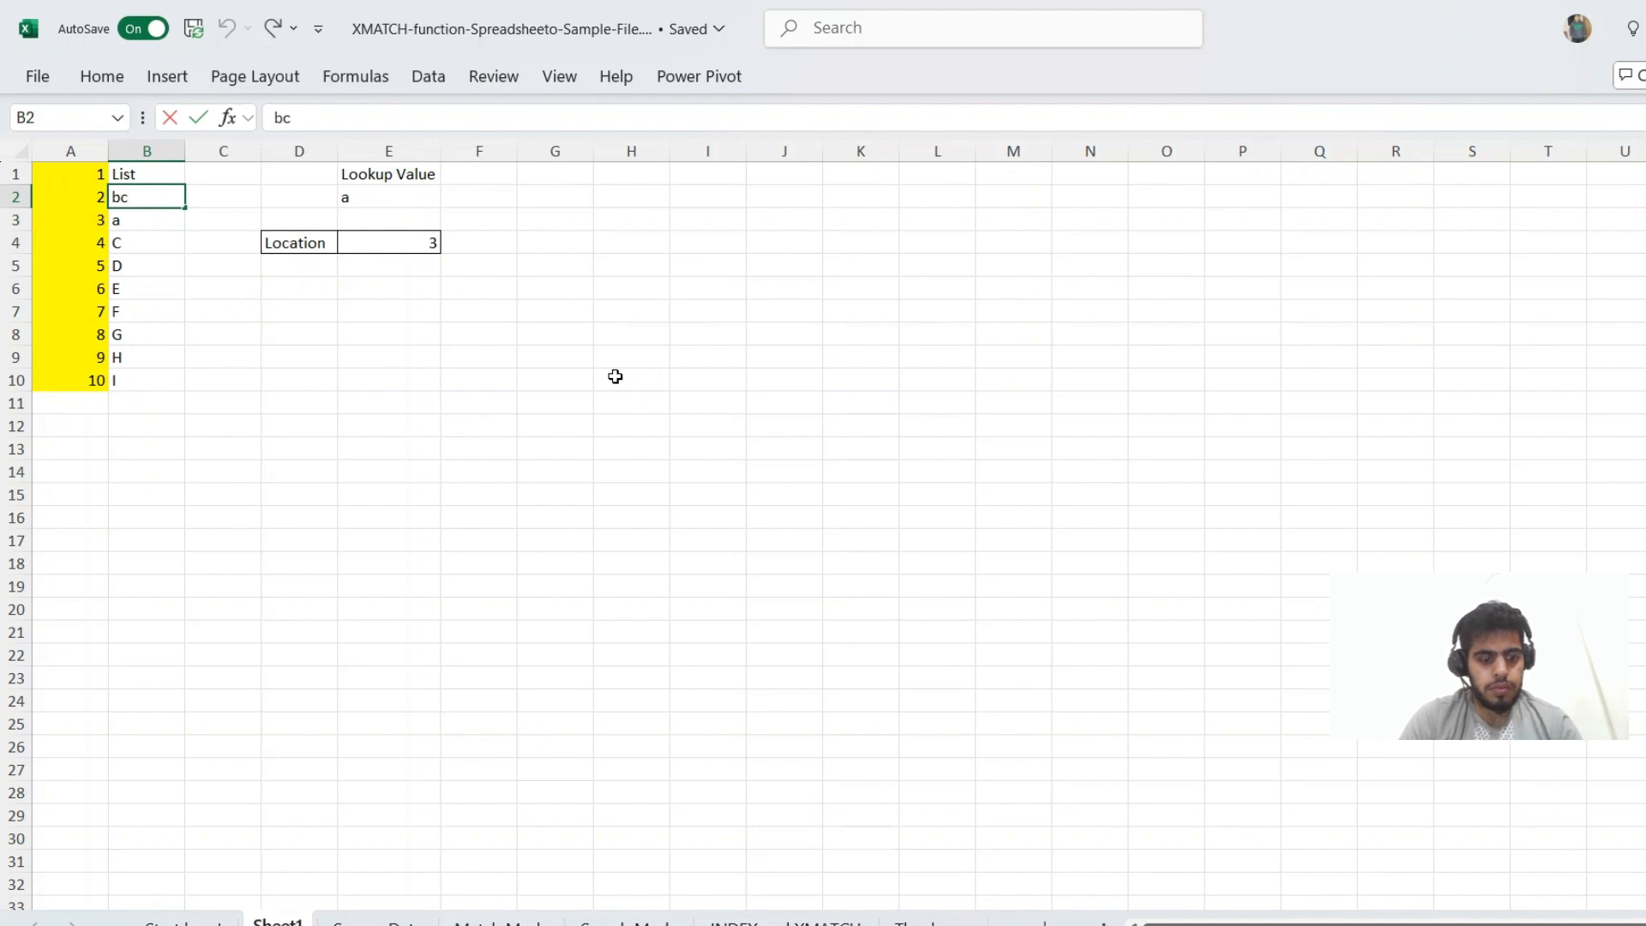
pyautogui.press('BackSpace')
pyautogui.press('BackSpace')
pyautogui.write('ABC')
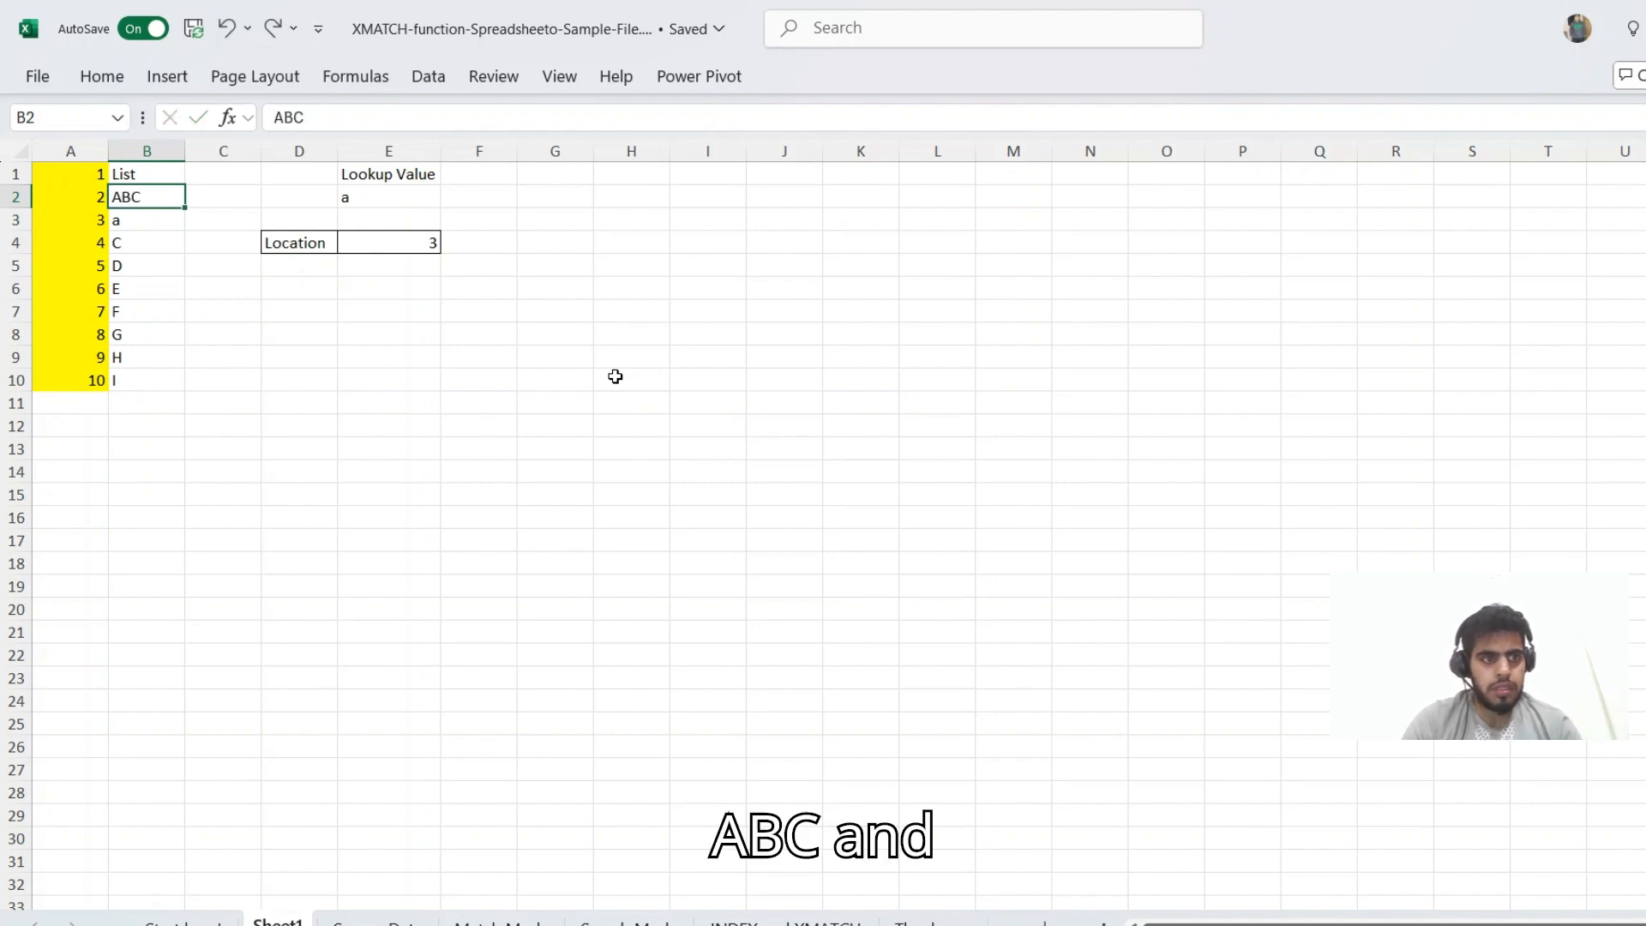
pyautogui.press('Return')
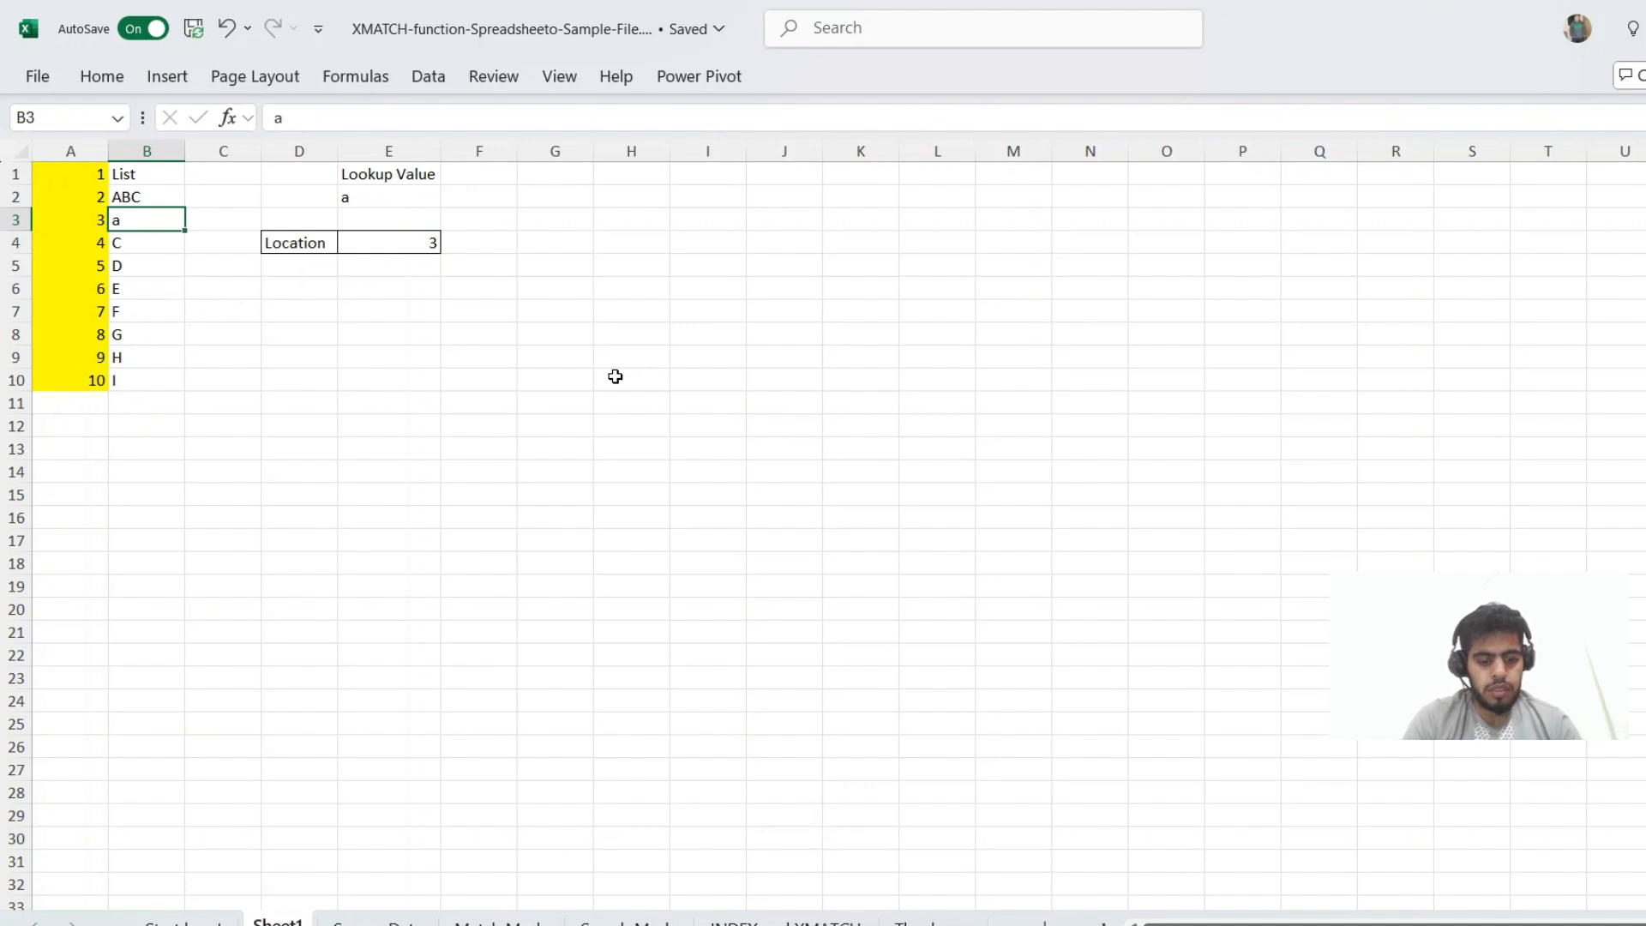
pyautogui.write('ADC')
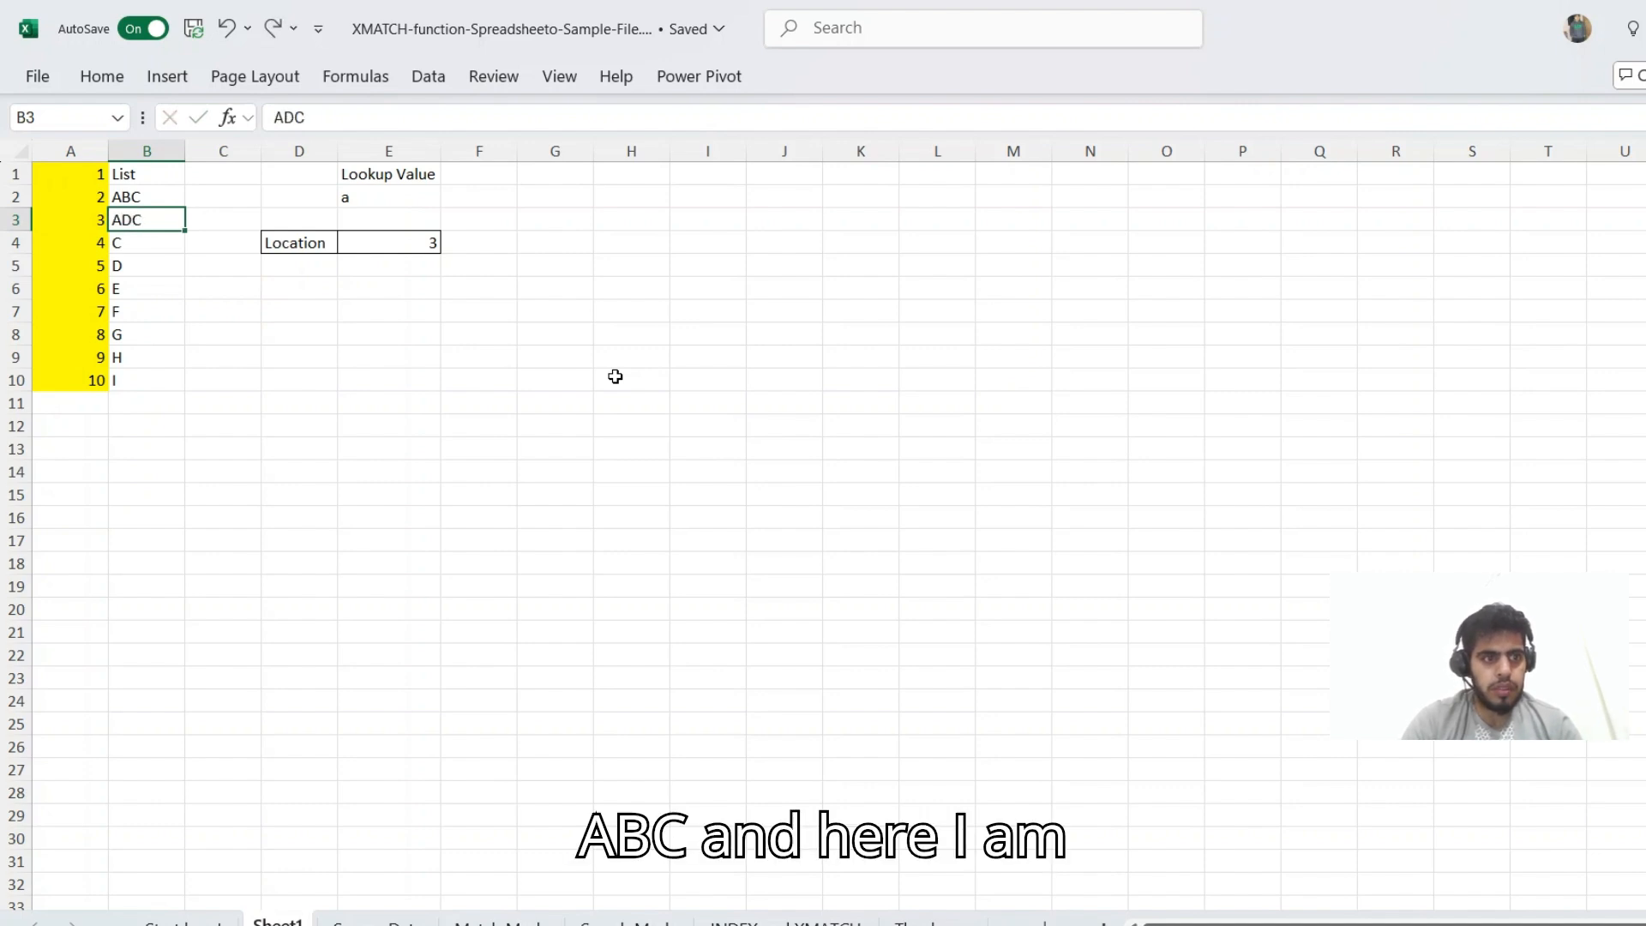
pyautogui.press('Tab')
# Step: Set the lookup value in E2 to AB
pyautogui.press('Up')
pyautogui.press('Right')
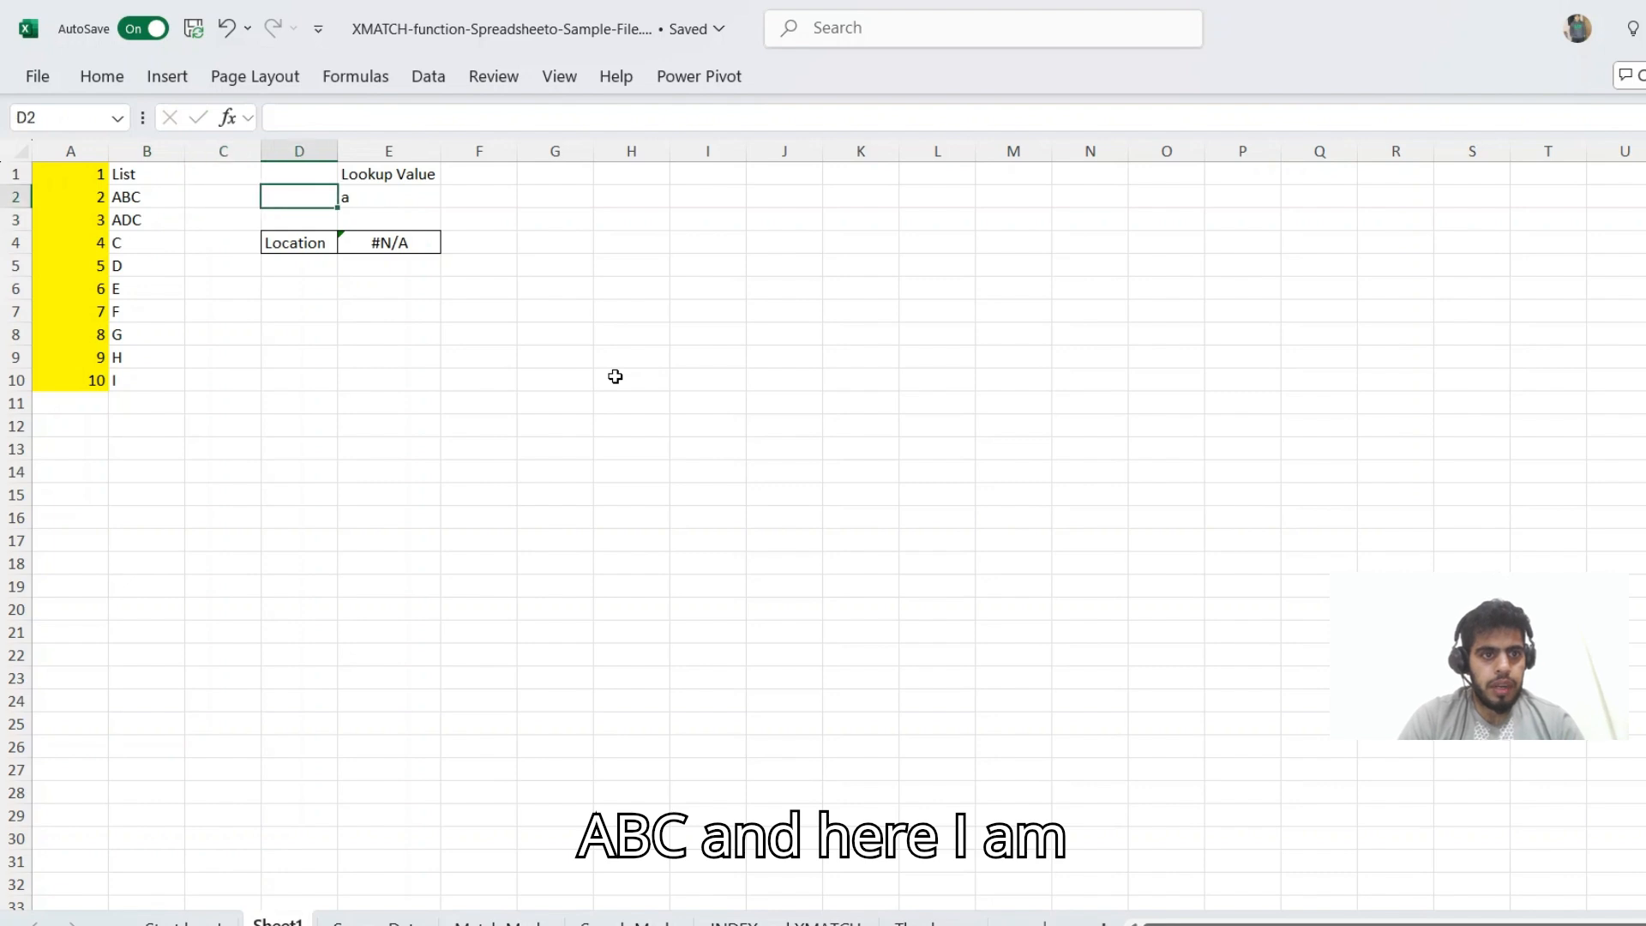
pyautogui.press('Right')
pyautogui.write('AB')
pyautogui.press('Return')
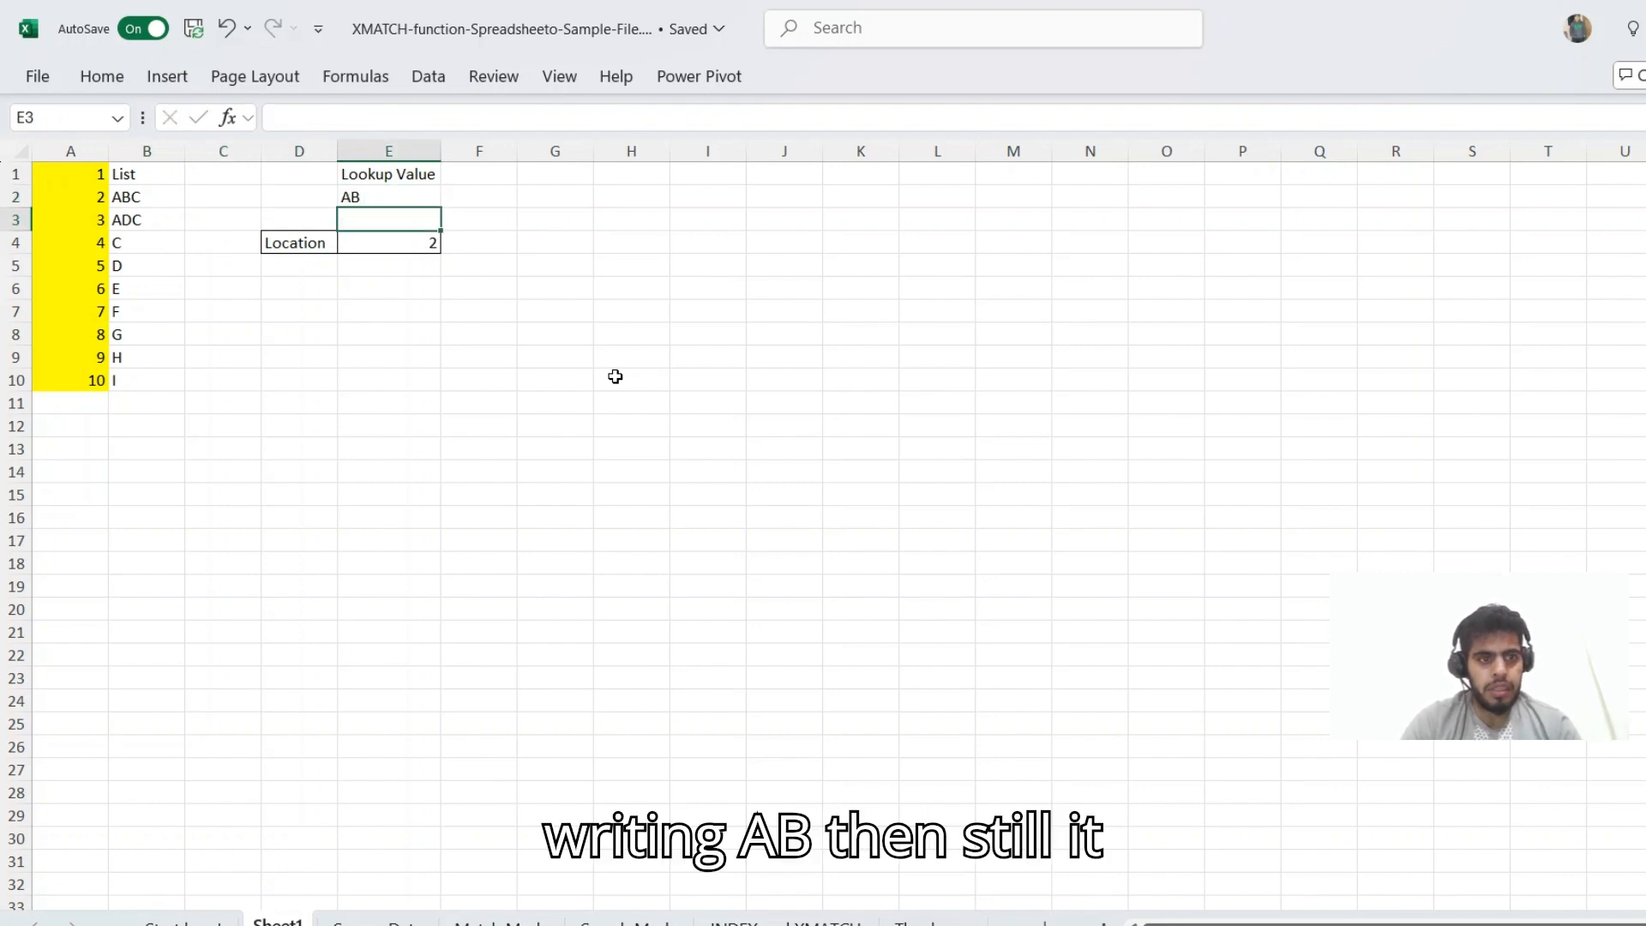
# Step: Review the XMATCH formula in E4 and compare its result with the positions and entries in A1:B2
pyautogui.press('Down')
pyautogui.press('F2')
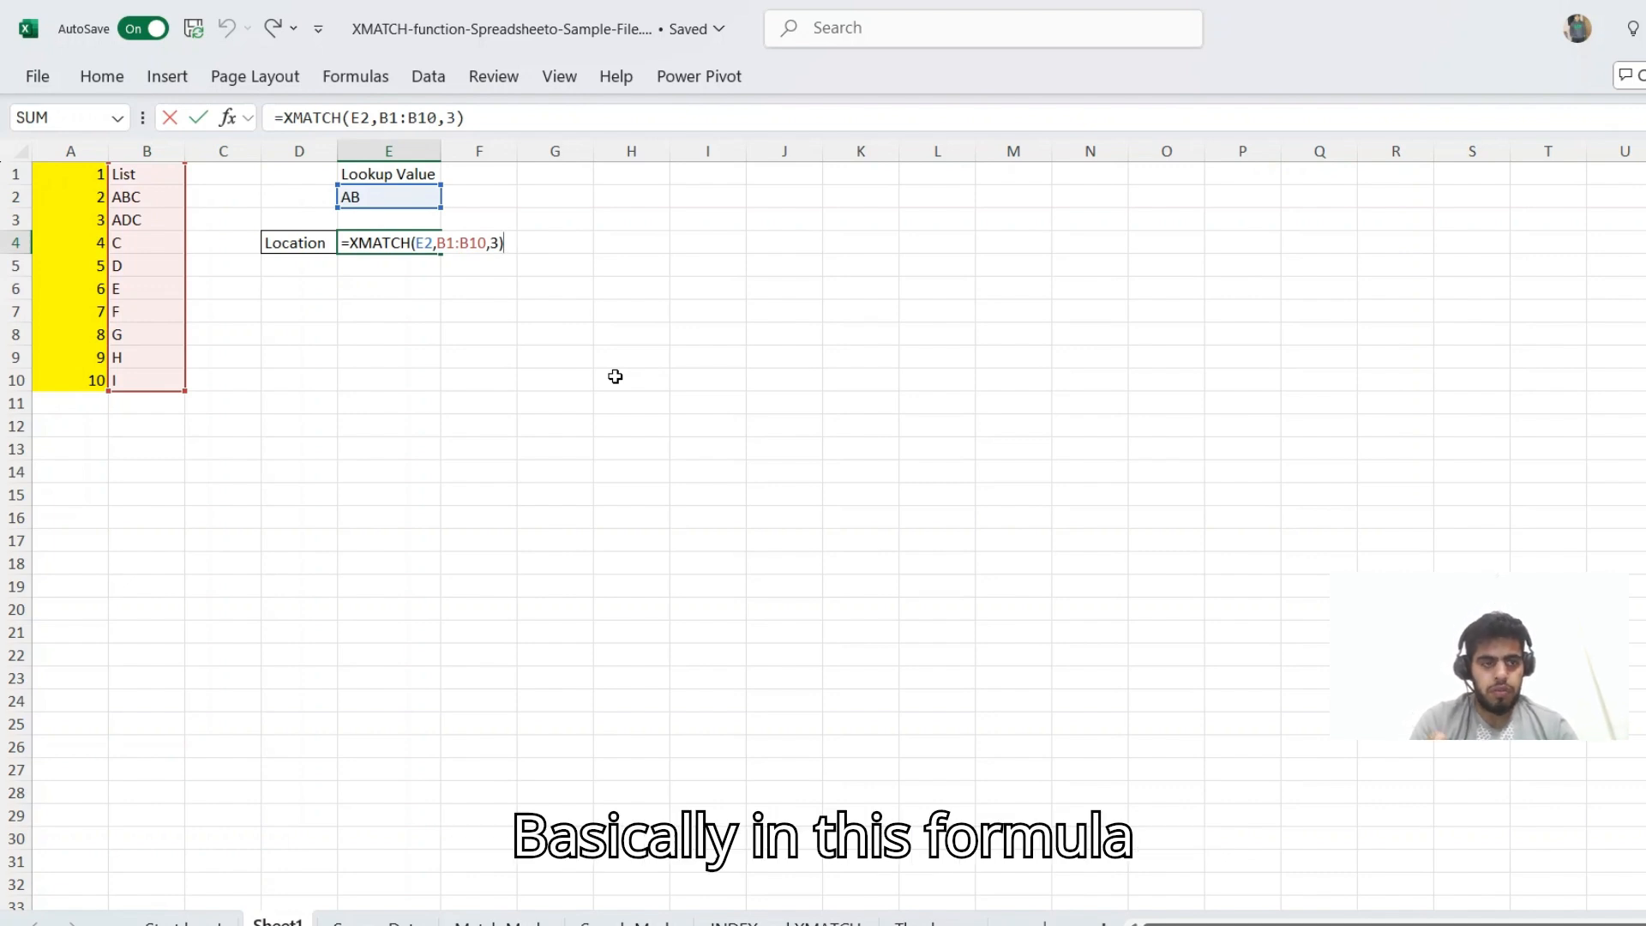
pyautogui.hotkey('ctrl', 'Return')
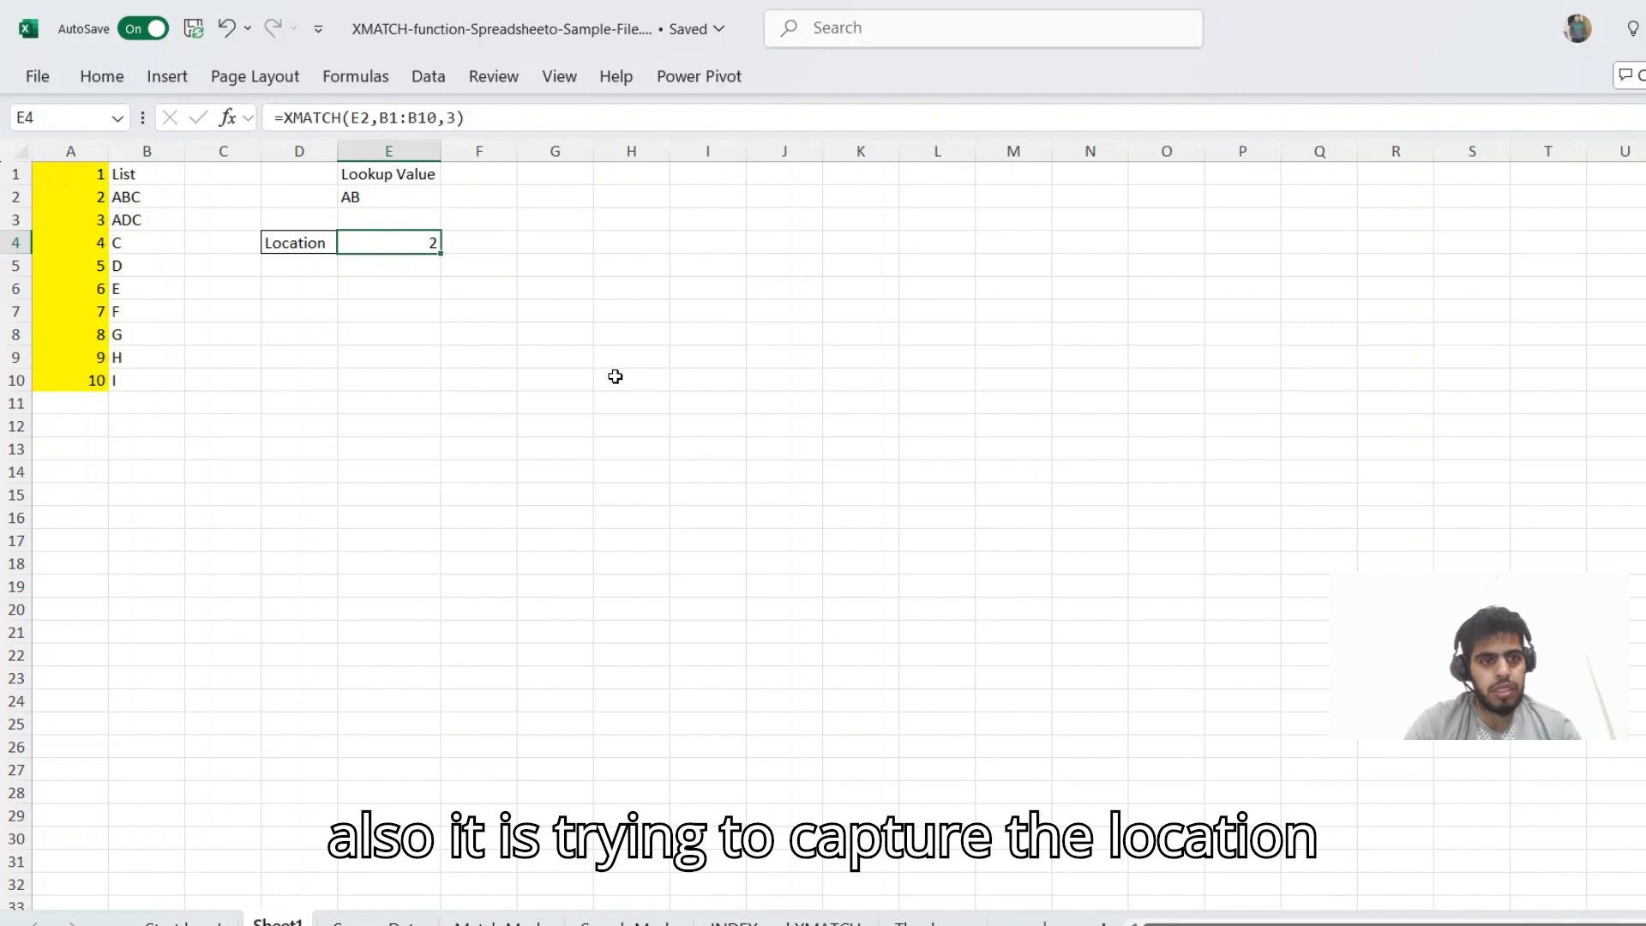
pyautogui.press('Left')
pyautogui.press('Left')
pyautogui.press('Left')
pyautogui.press('Up')
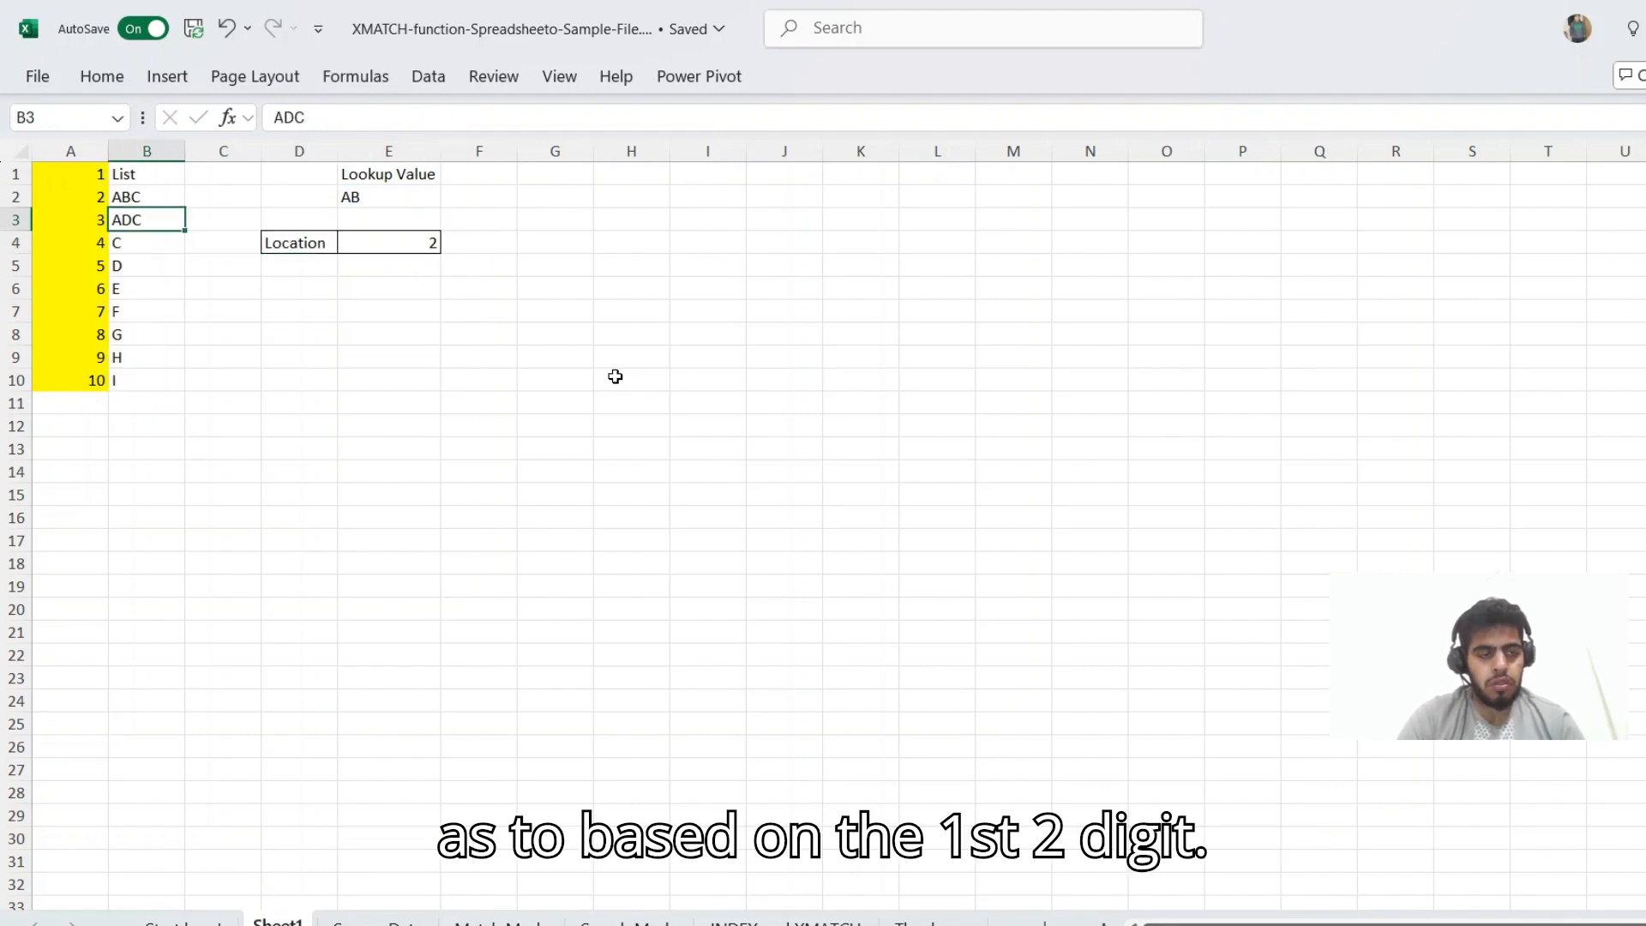
pyautogui.press('Left')
pyautogui.press('Up')
pyautogui.press('Right')
pyautogui.hotkey('shift', 'Up')
pyautogui.hotkey('shift', 'Left')
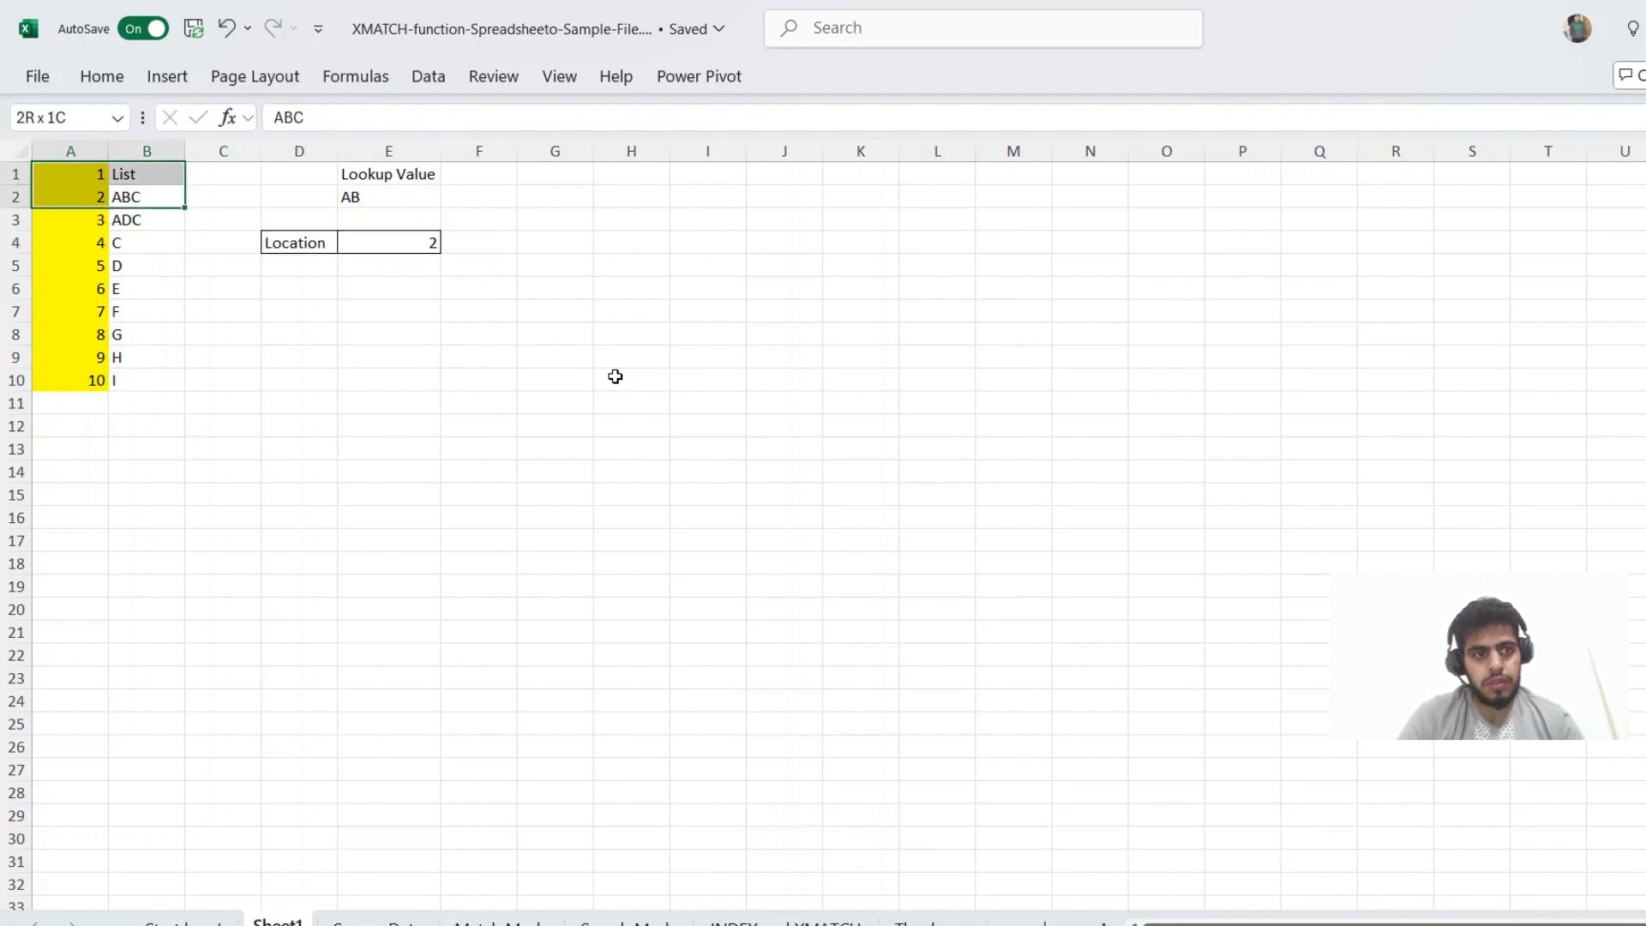
# Step: Append an asterisk wildcard to the lookup value in E2, making it AB*
pyautogui.press('Right')
pyautogui.press('Right')
pyautogui.press('Down')
pyautogui.press('Down')
pyautogui.press('Right')
pyautogui.press('Up')
pyautogui.press('Up')
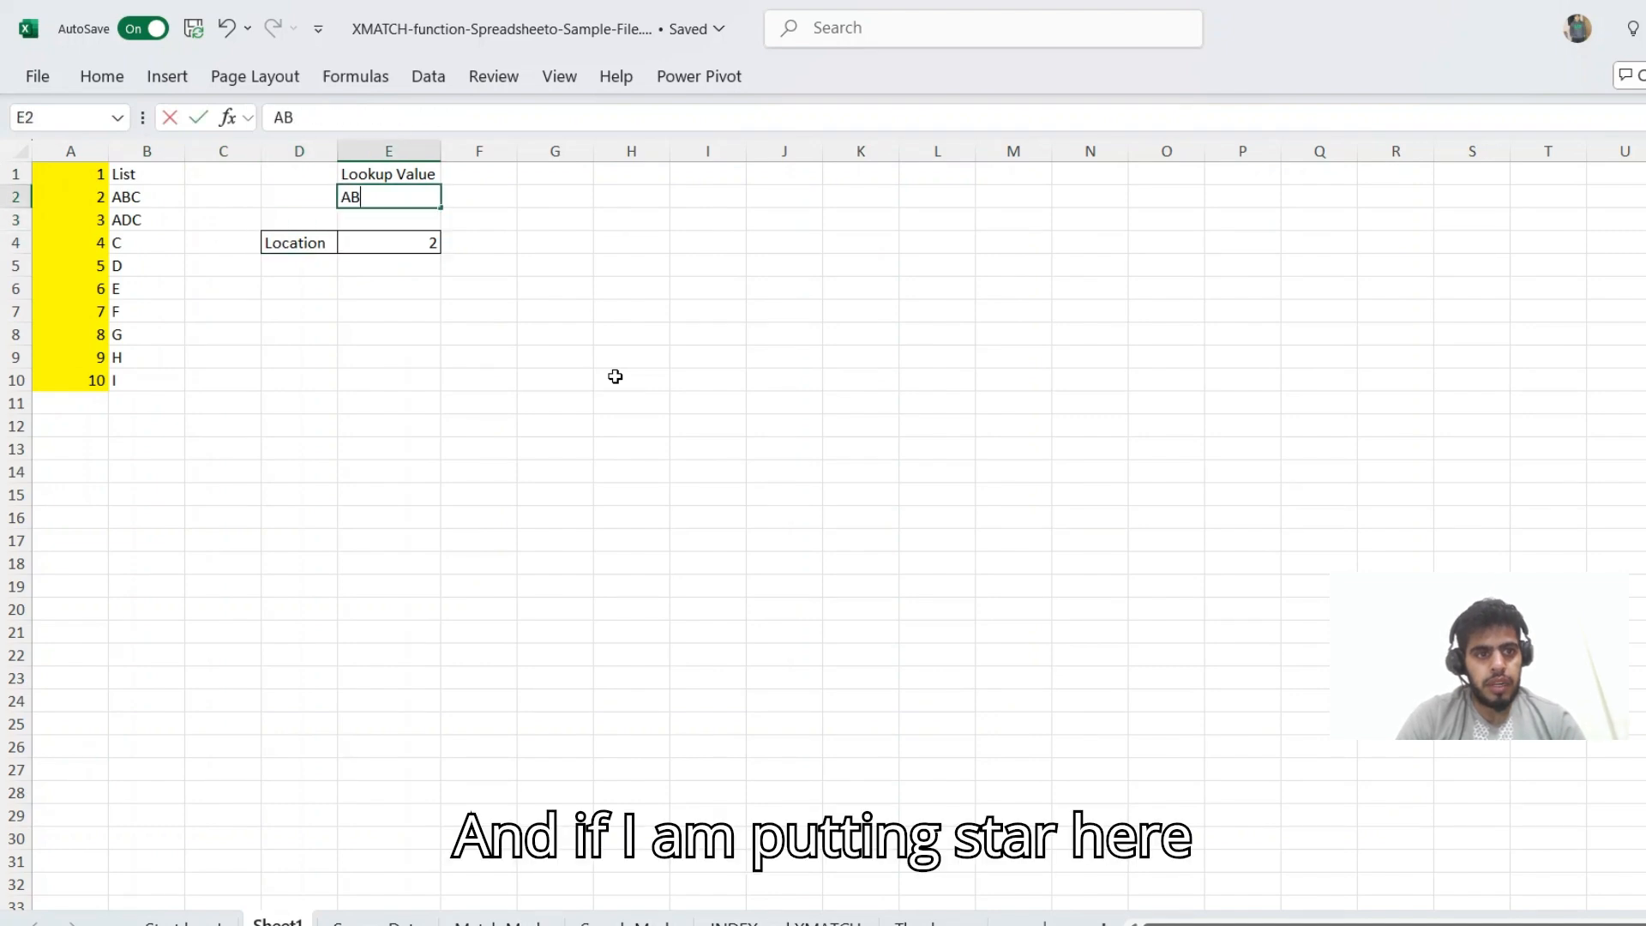
pyautogui.press('F2')
pyautogui.write('*')
pyautogui.press('Return')
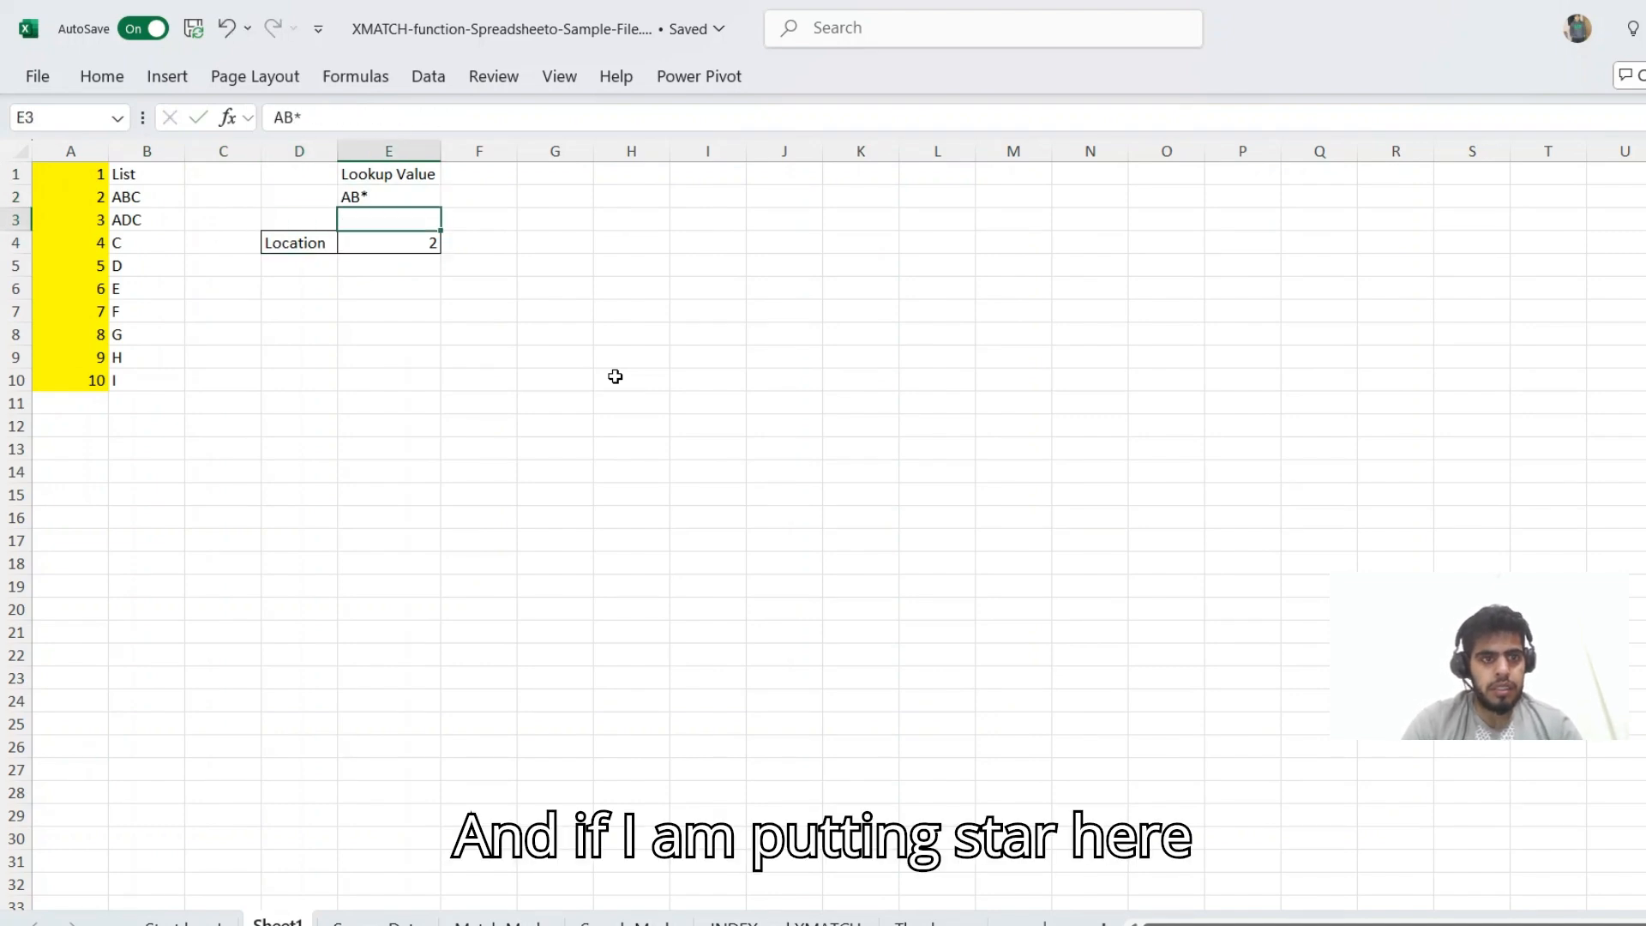
# Step: Change the XMATCH match mode in E4 to 2, wildcard character match
pyautogui.press('Down')
pyautogui.press('Down')
pyautogui.press('Up')
pyautogui.press('F2')
pyautogui.press('Left')
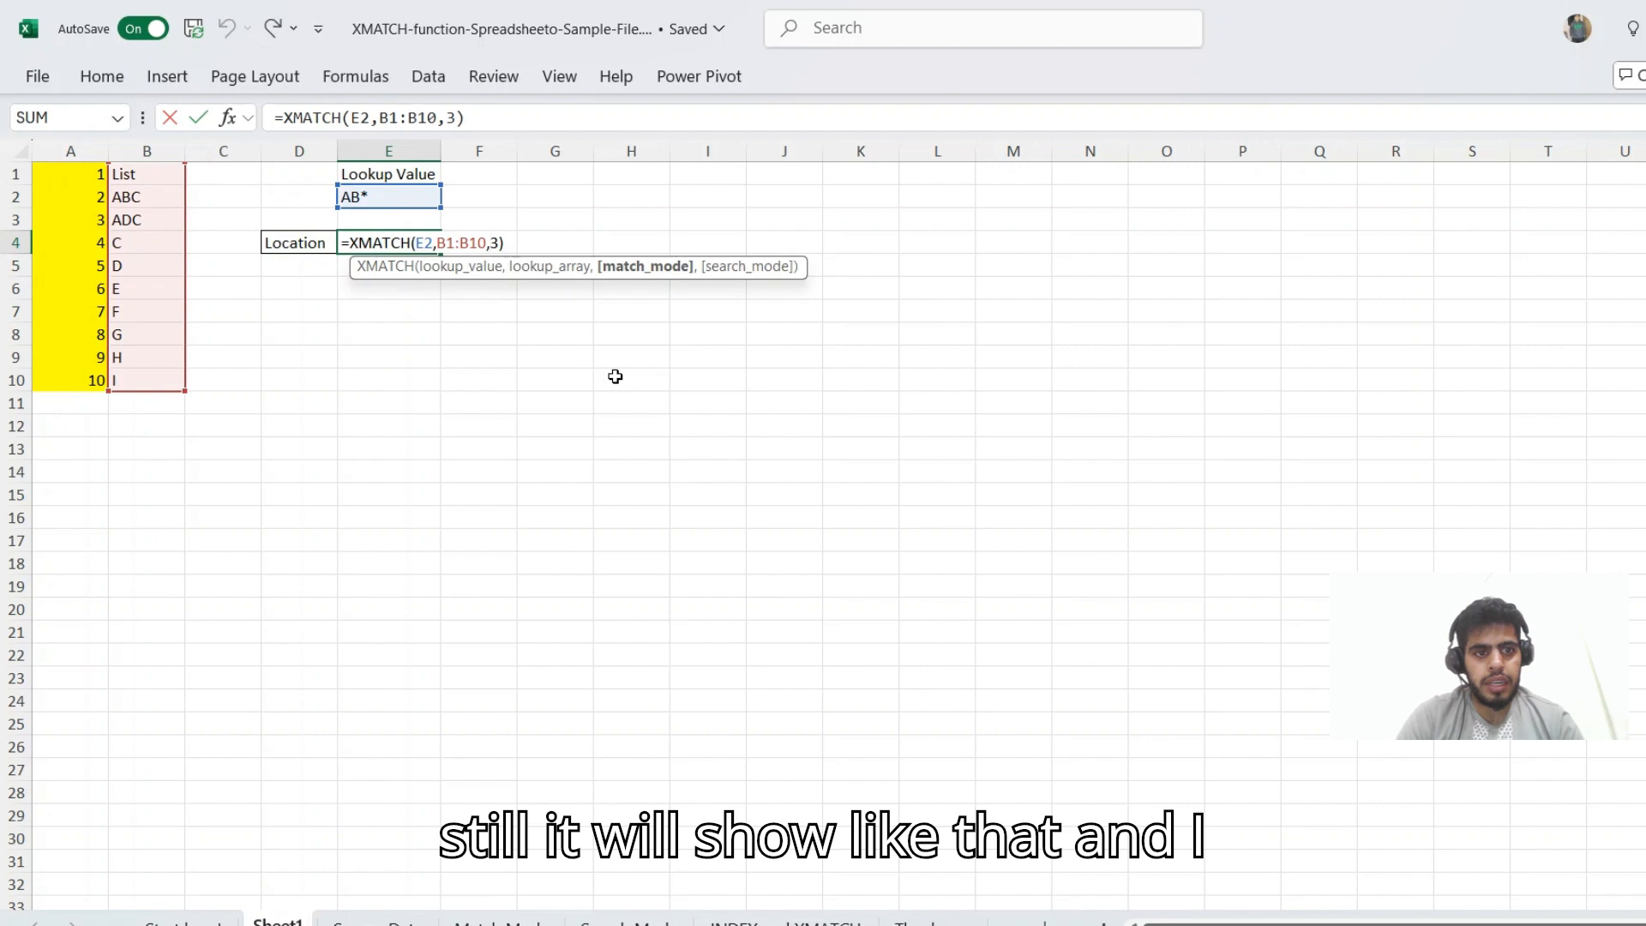
pyautogui.press('BackSpace')
pyautogui.press('Down')
pyautogui.press('Down')
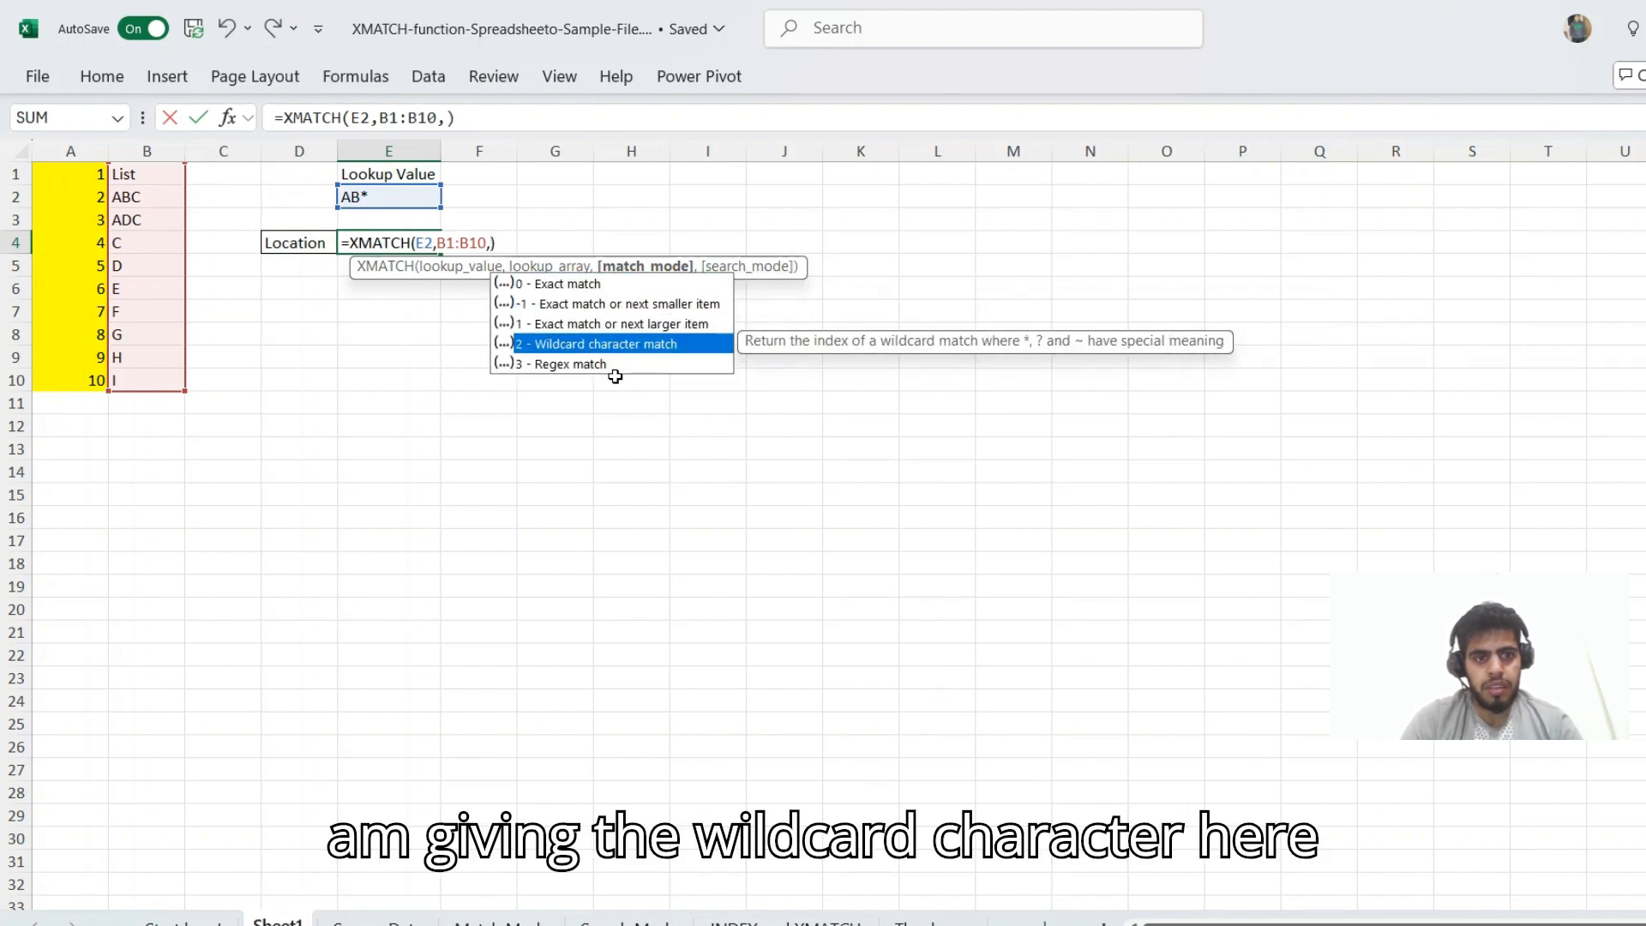
pyautogui.press('Return')
pyautogui.press('Up')
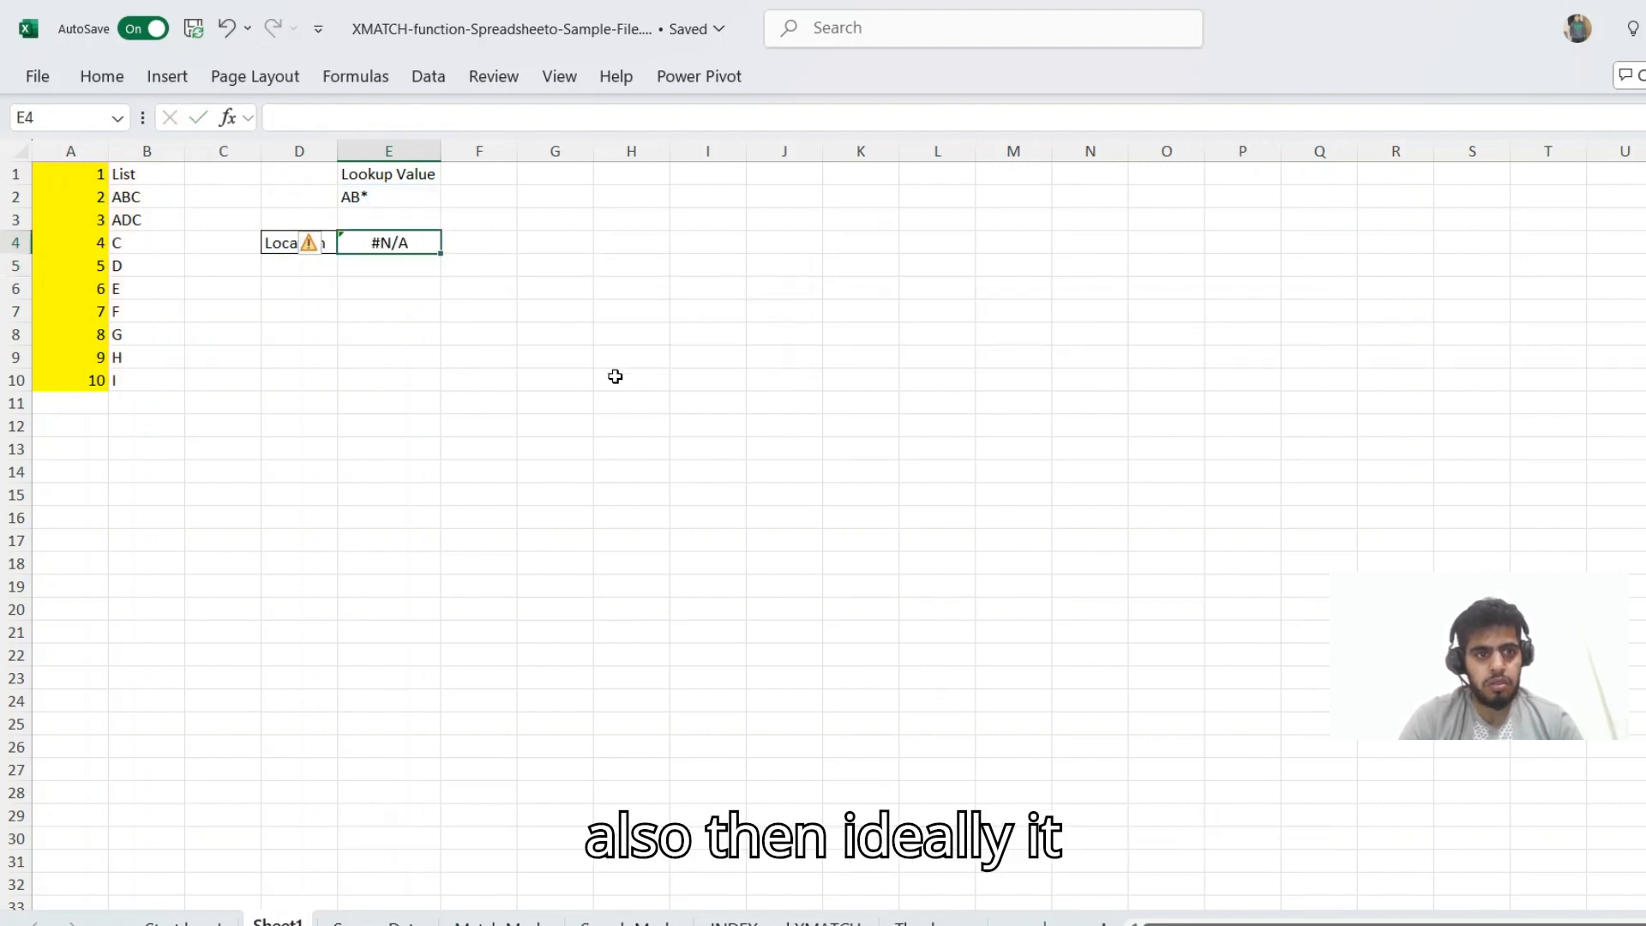
pyautogui.press('F2')
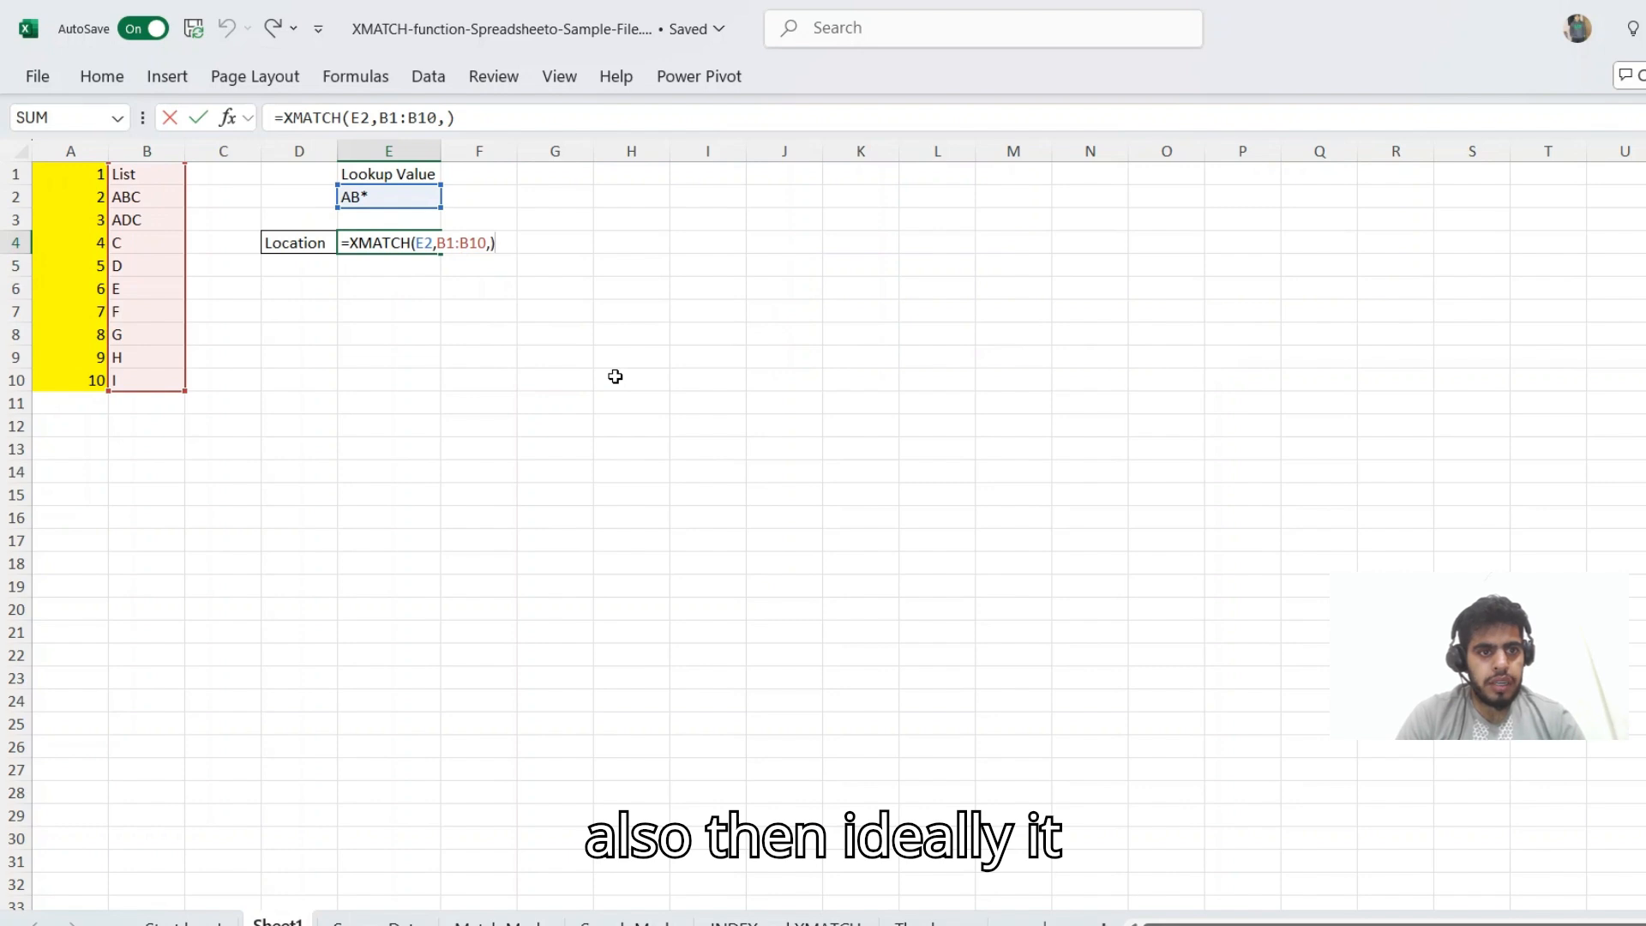
pyautogui.press('Left')
pyautogui.write('2')
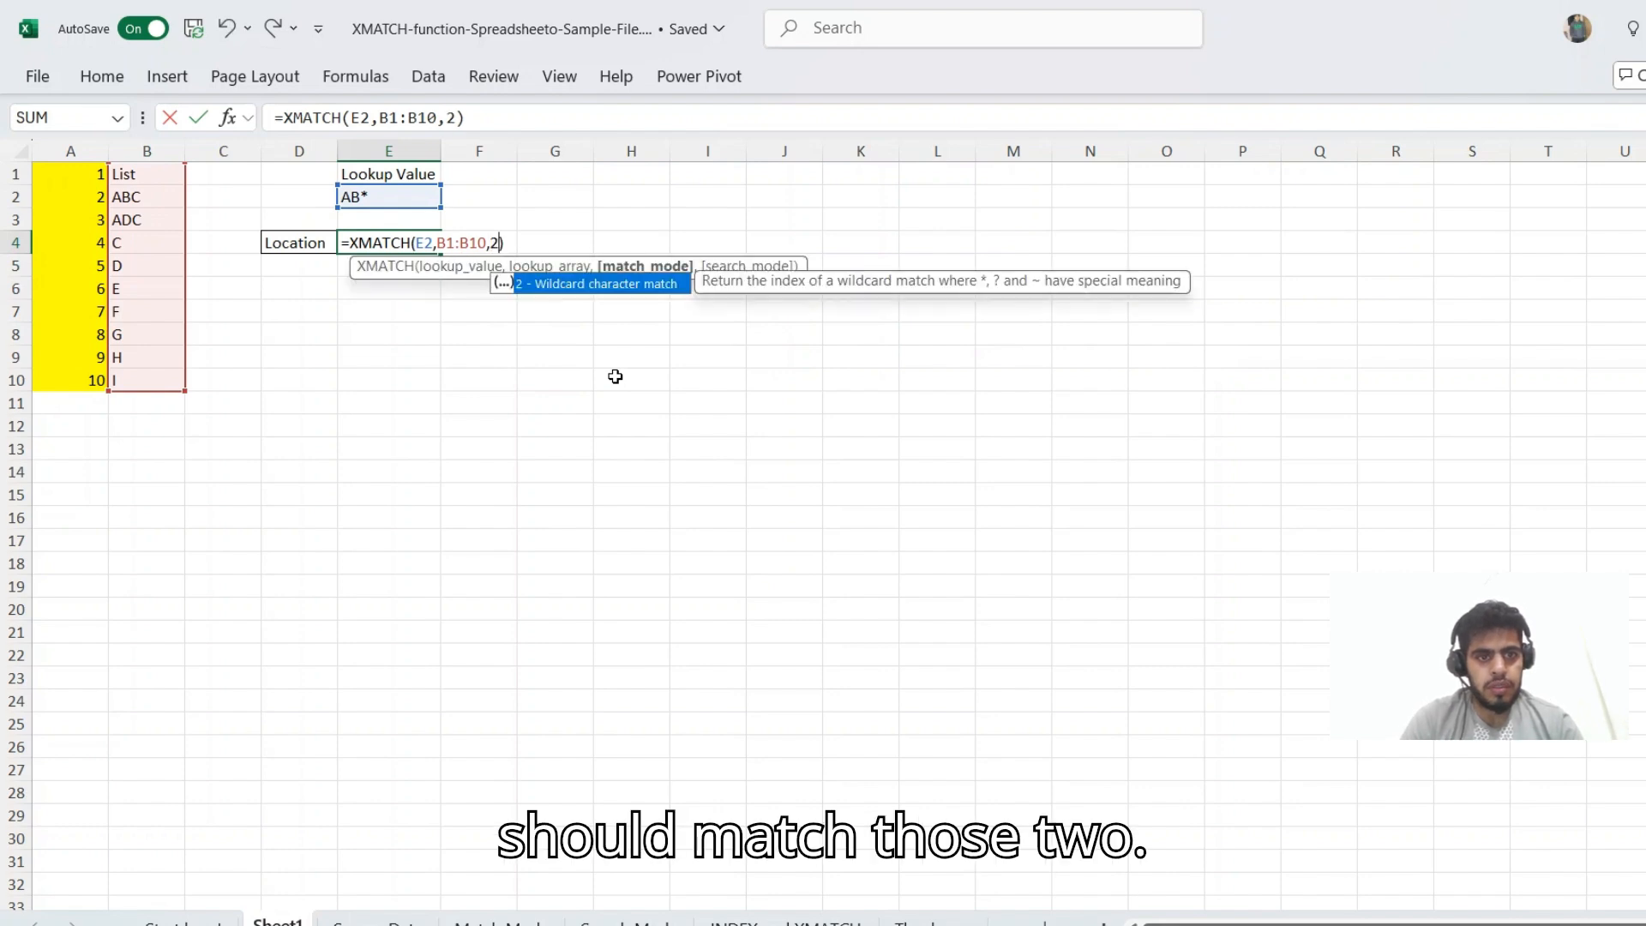
pyautogui.press('Return')
# Step: Review the wildcard XMATCH formula in E4 together with the lookup value above it
pyautogui.press('Up')
pyautogui.press('F2')
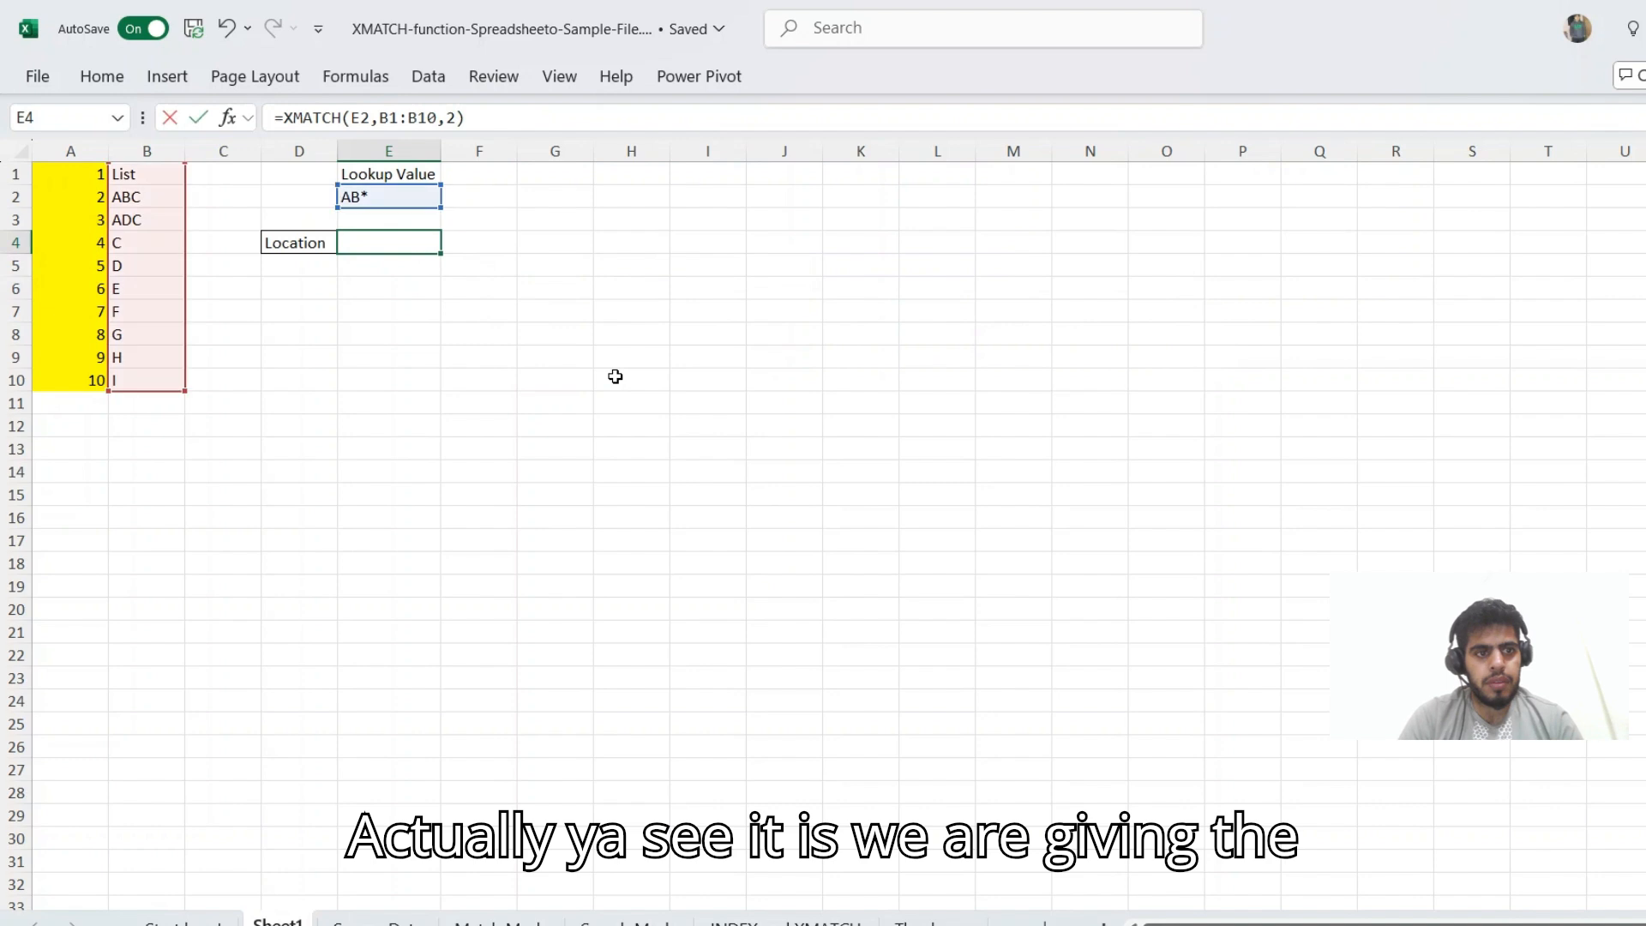
pyautogui.press('Return')
pyautogui.press('Up')
pyautogui.press('Up')
pyautogui.press('Up')
pyautogui.press('Up')
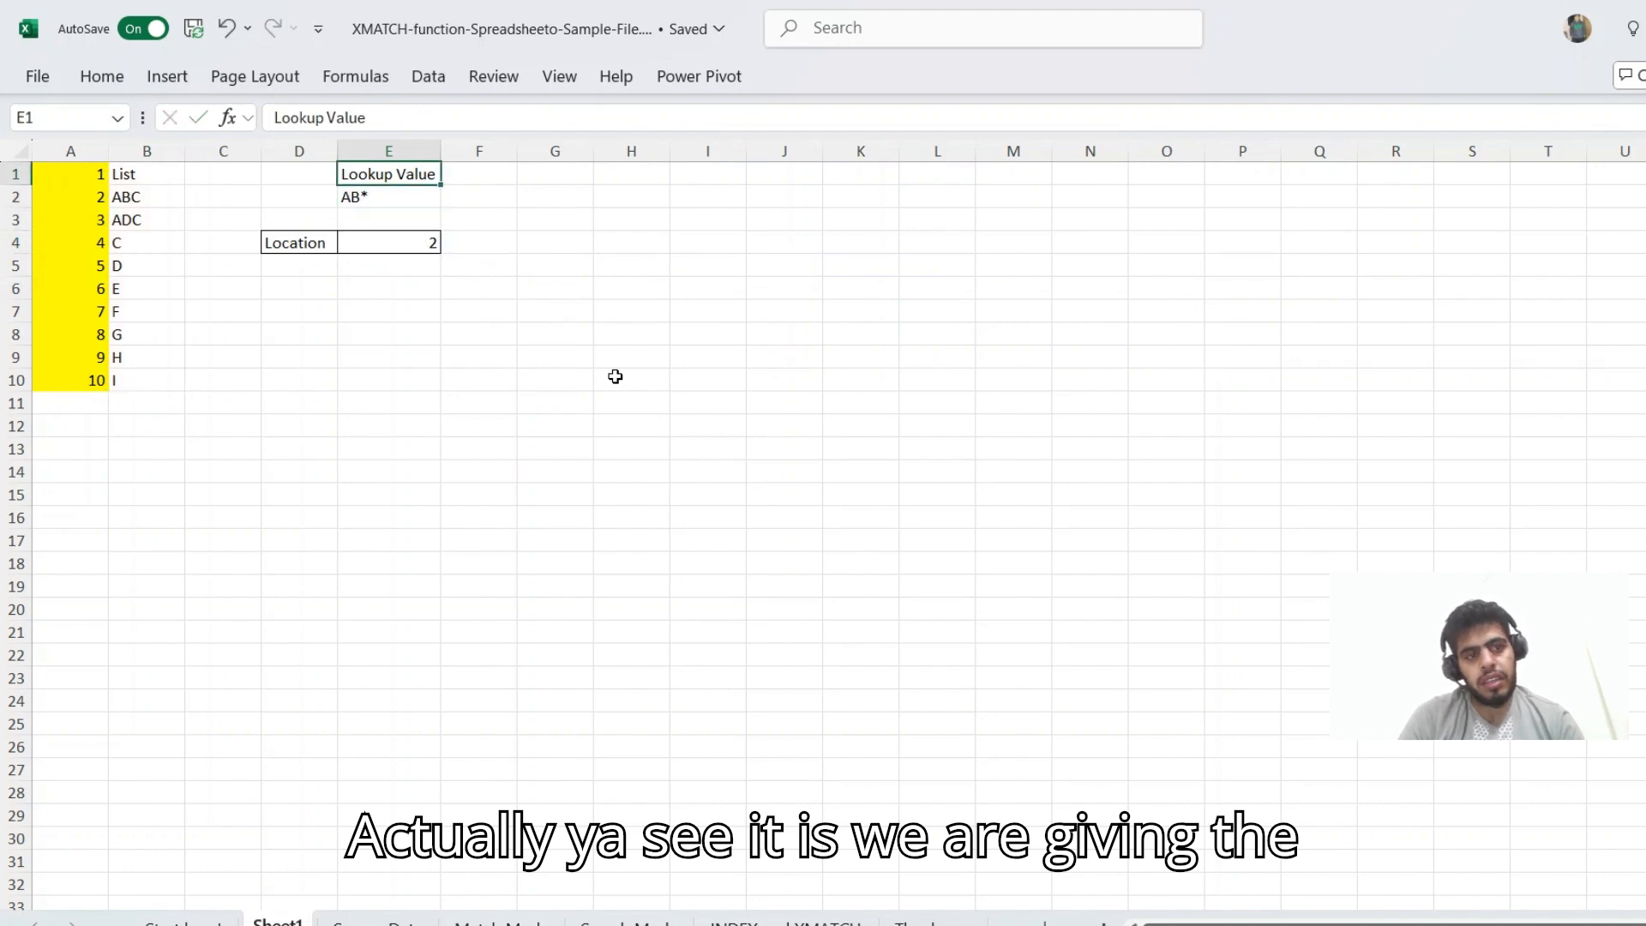
pyautogui.press('Down')
pyautogui.press('Down')
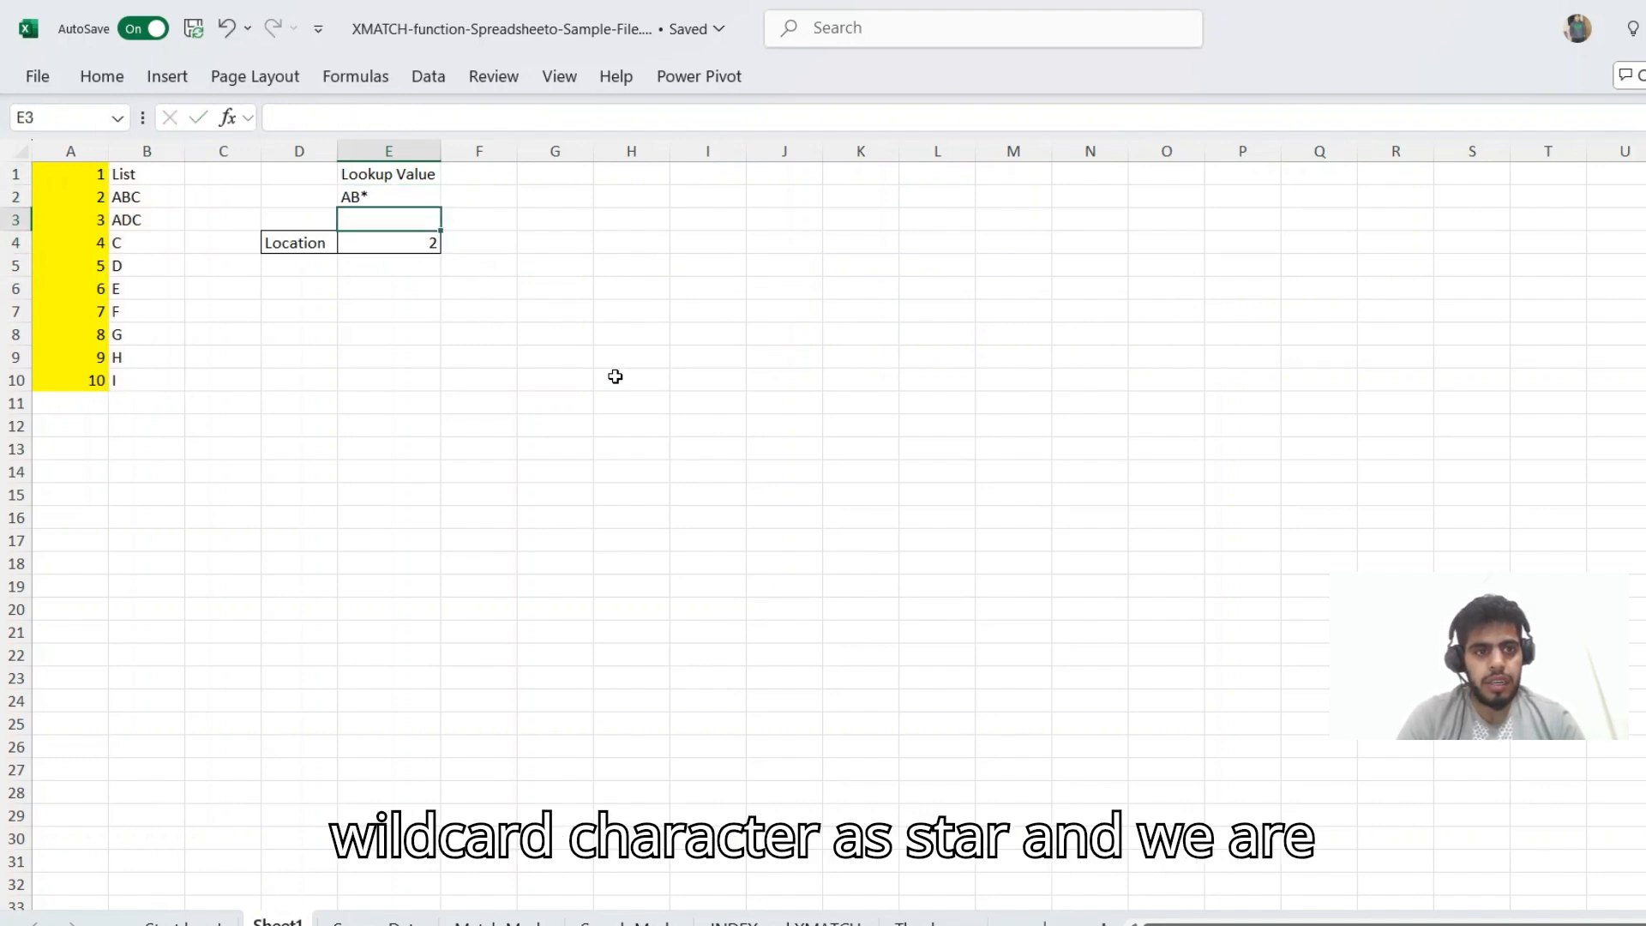
pyautogui.press('Down')
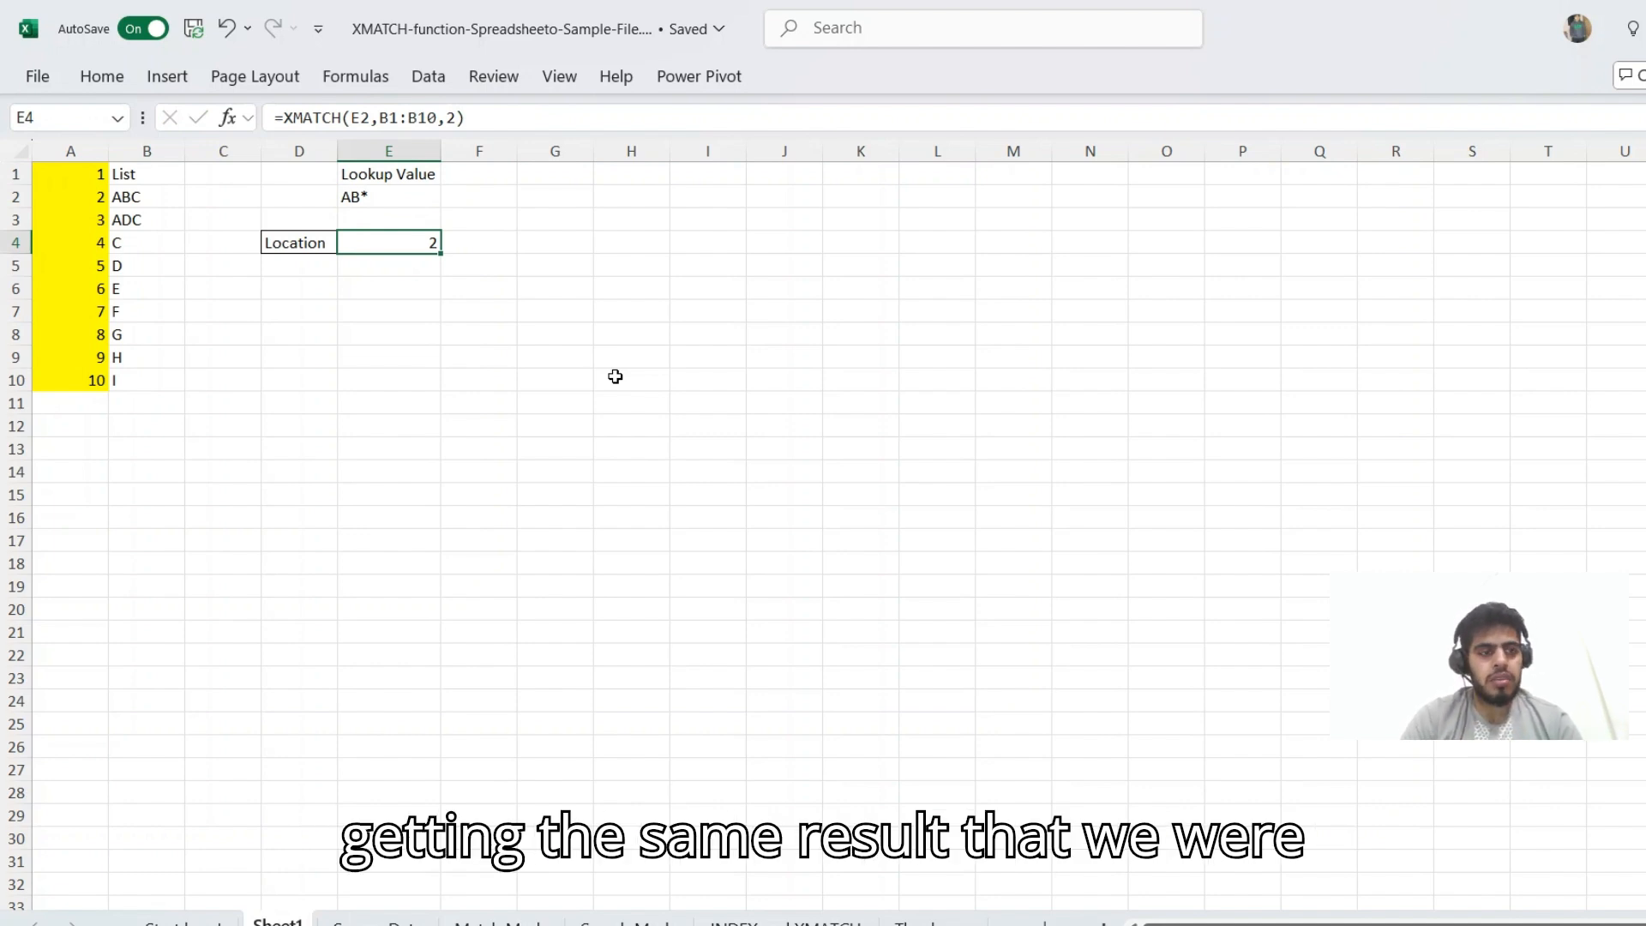
# Step: Examine the search mode options available in the E4 XMATCH formula, leaving it with match mode 2
pyautogui.press('F2')
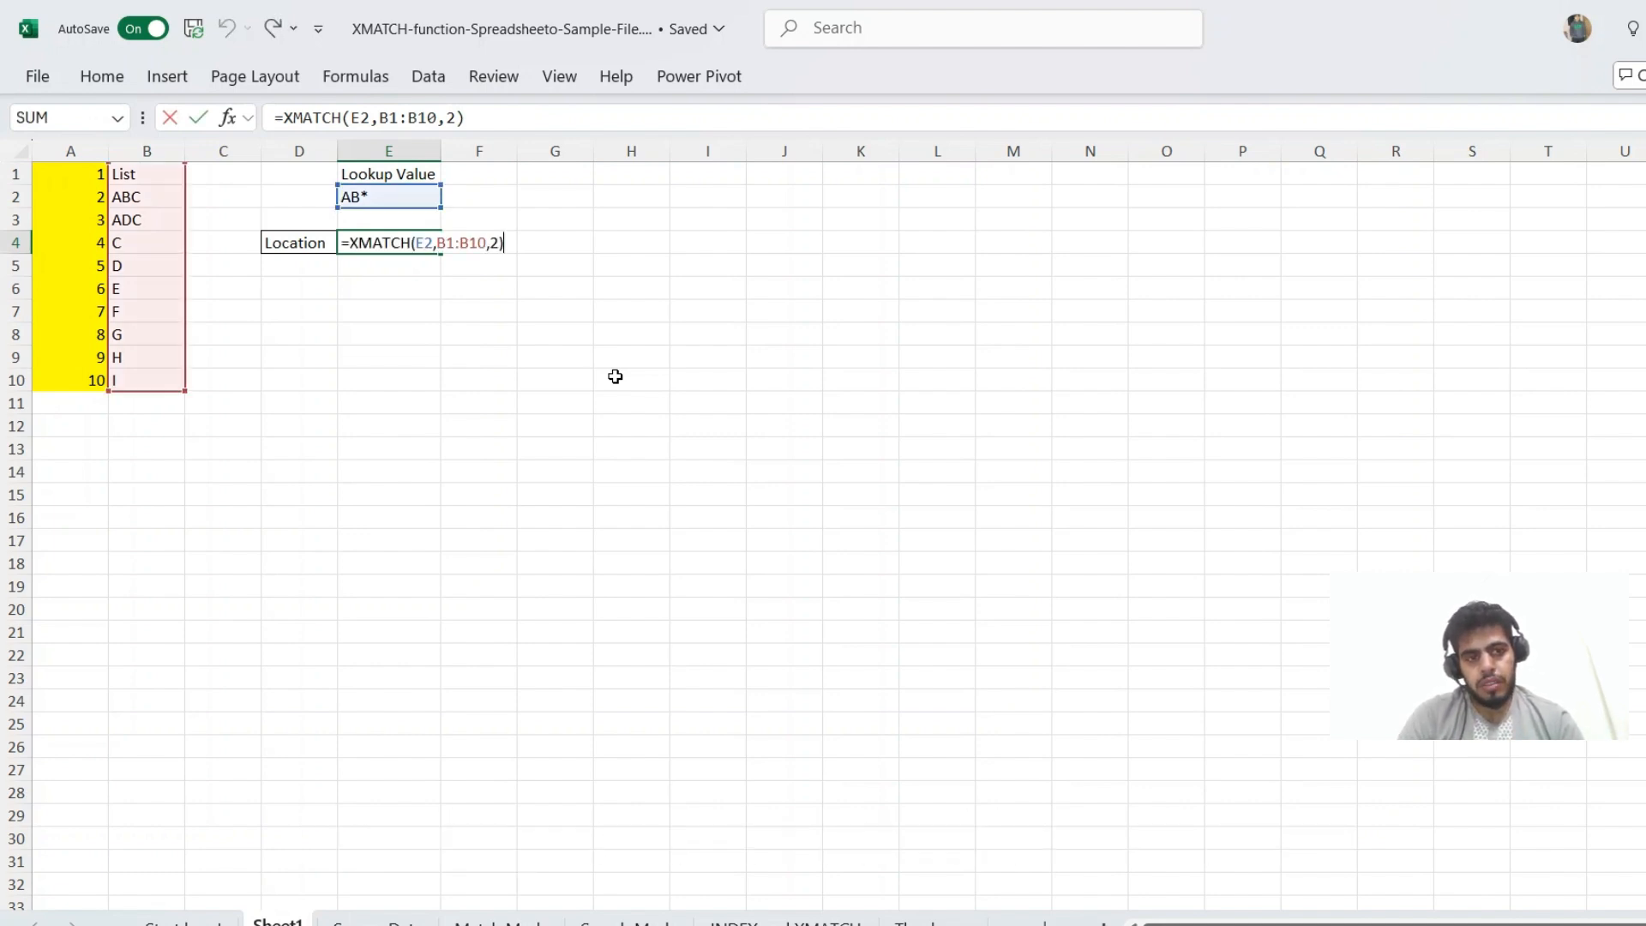
pyautogui.press('Left')
pyautogui.press('BackSpace')
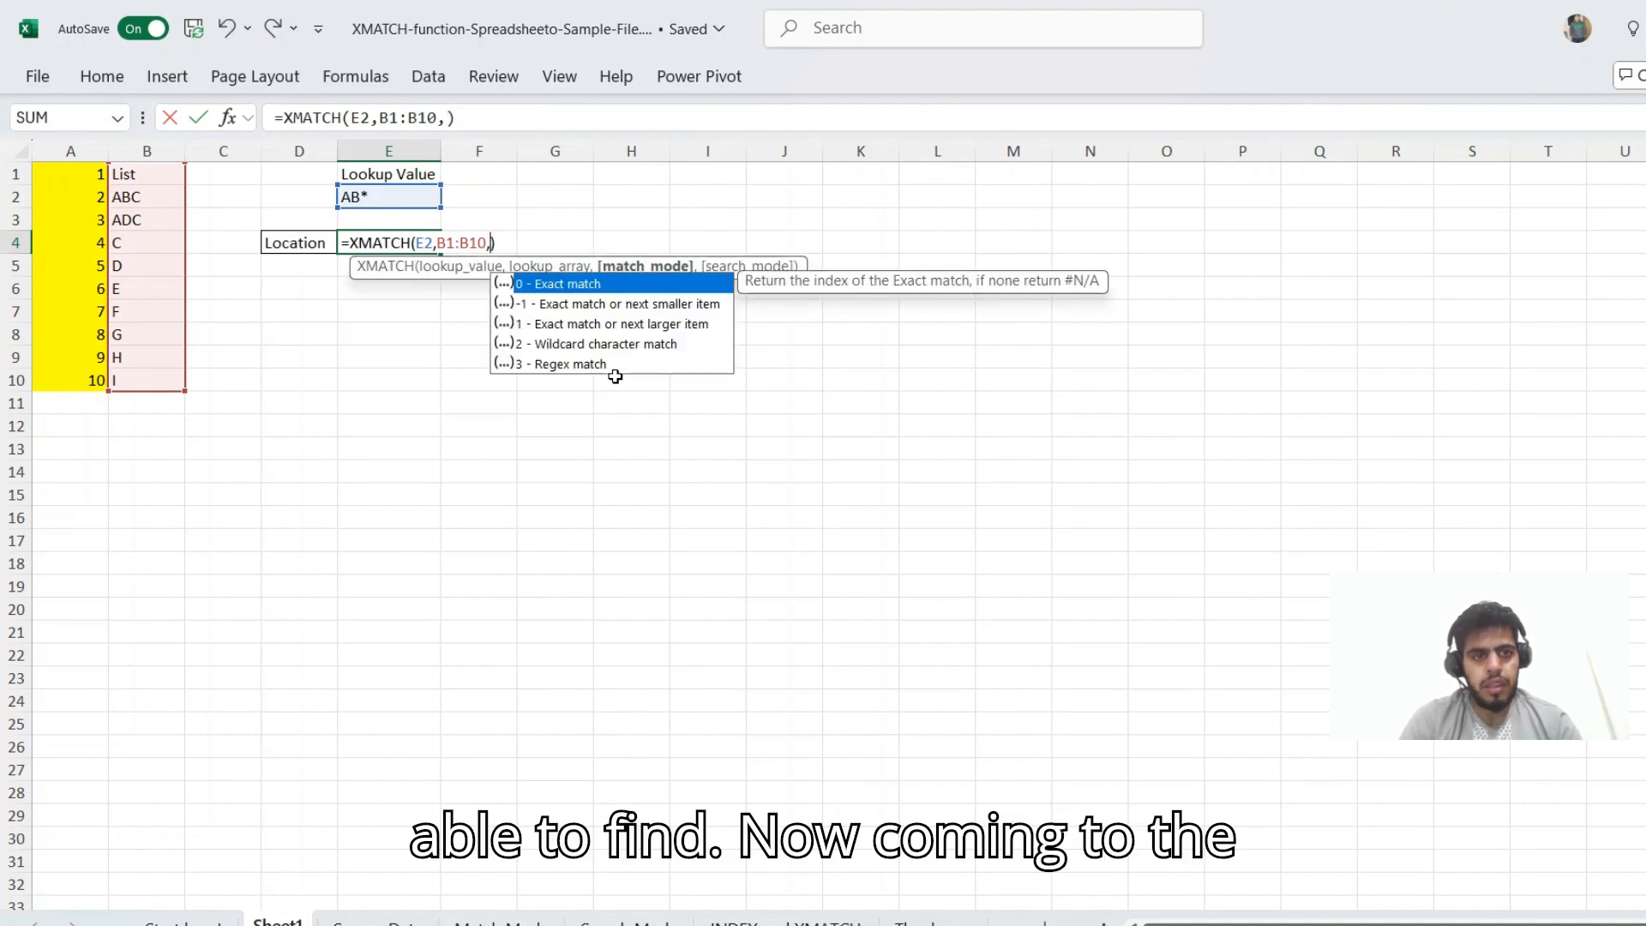
pyautogui.write(',')
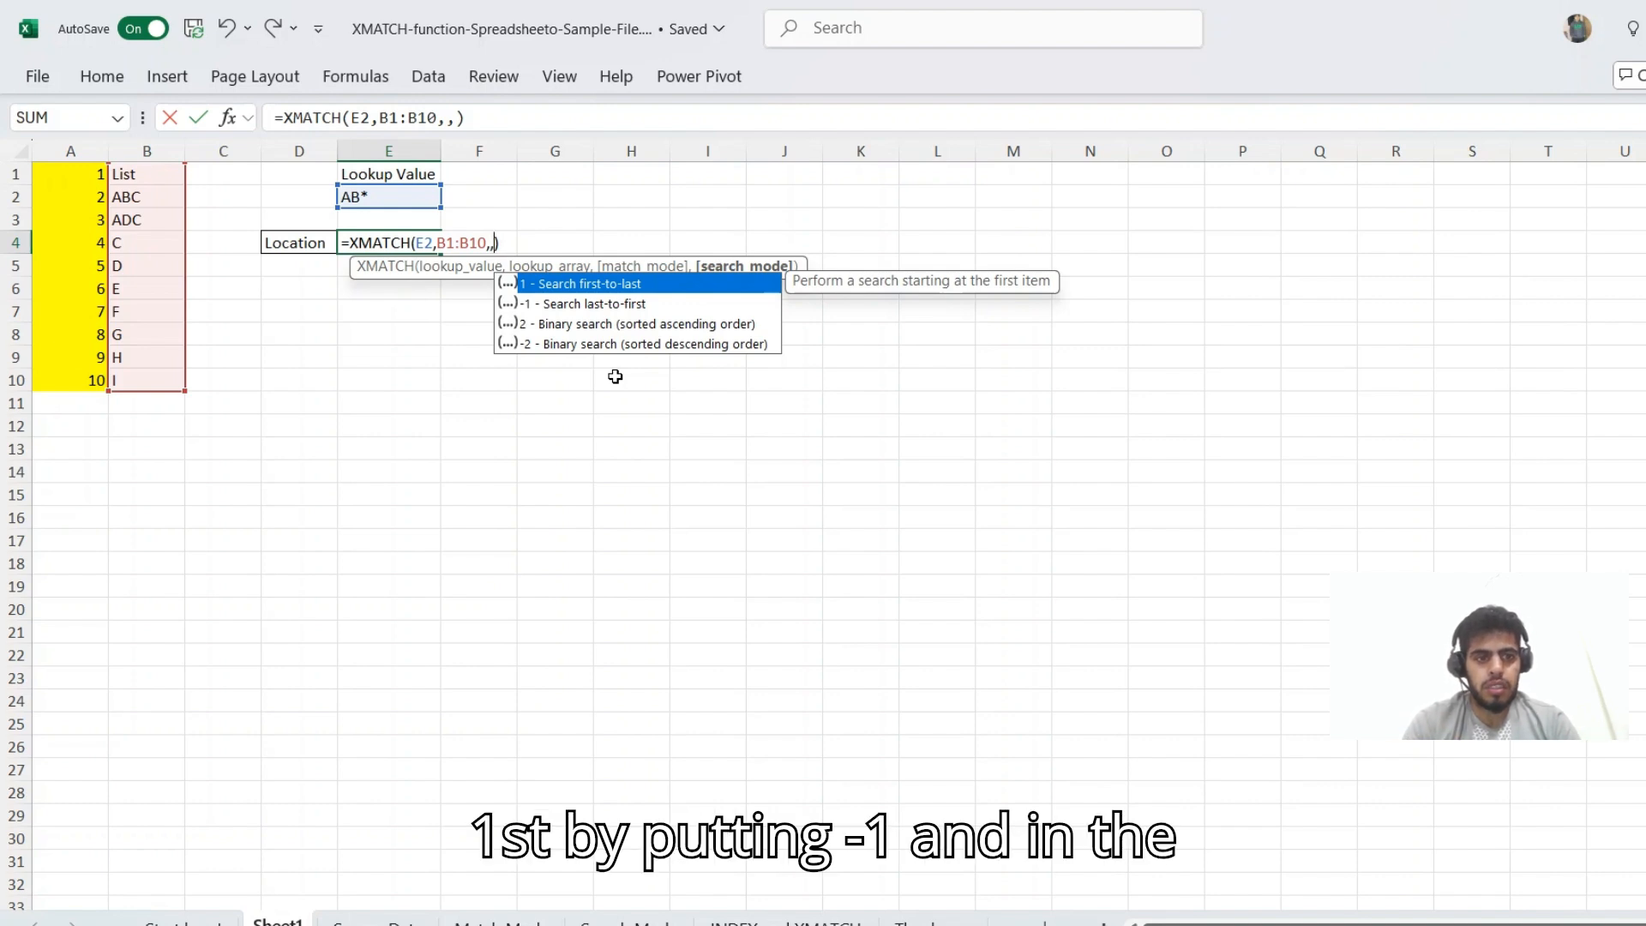
pyautogui.press('Down')
pyautogui.press('Down')
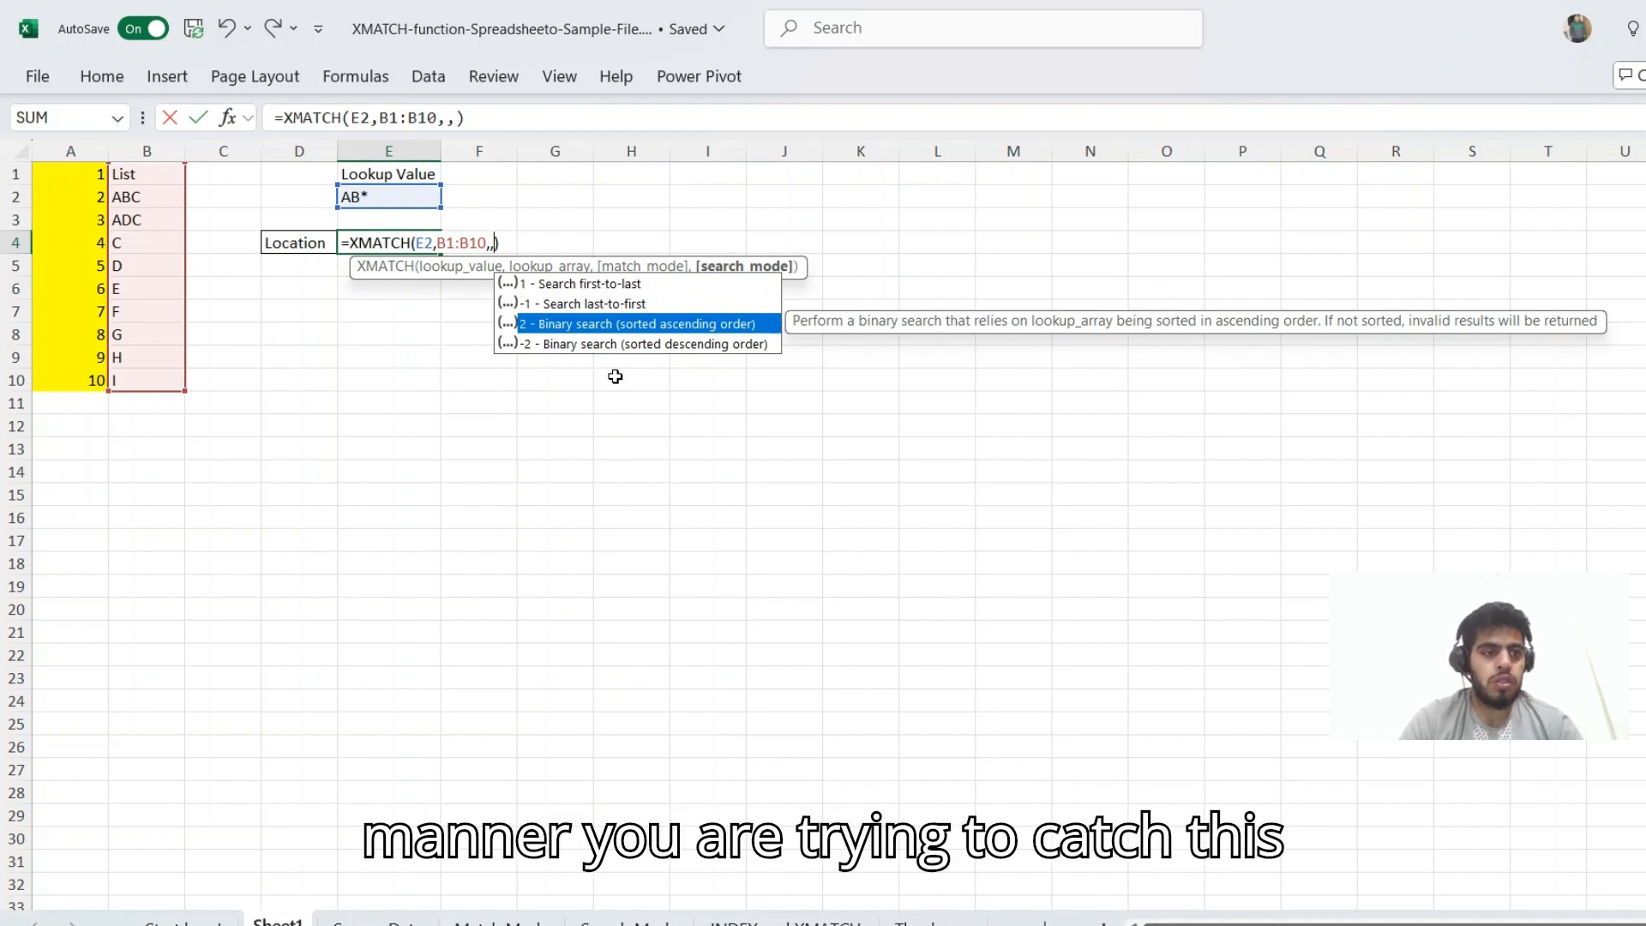
pyautogui.press('BackSpace')
pyautogui.write('2')
pyautogui.press('Return')
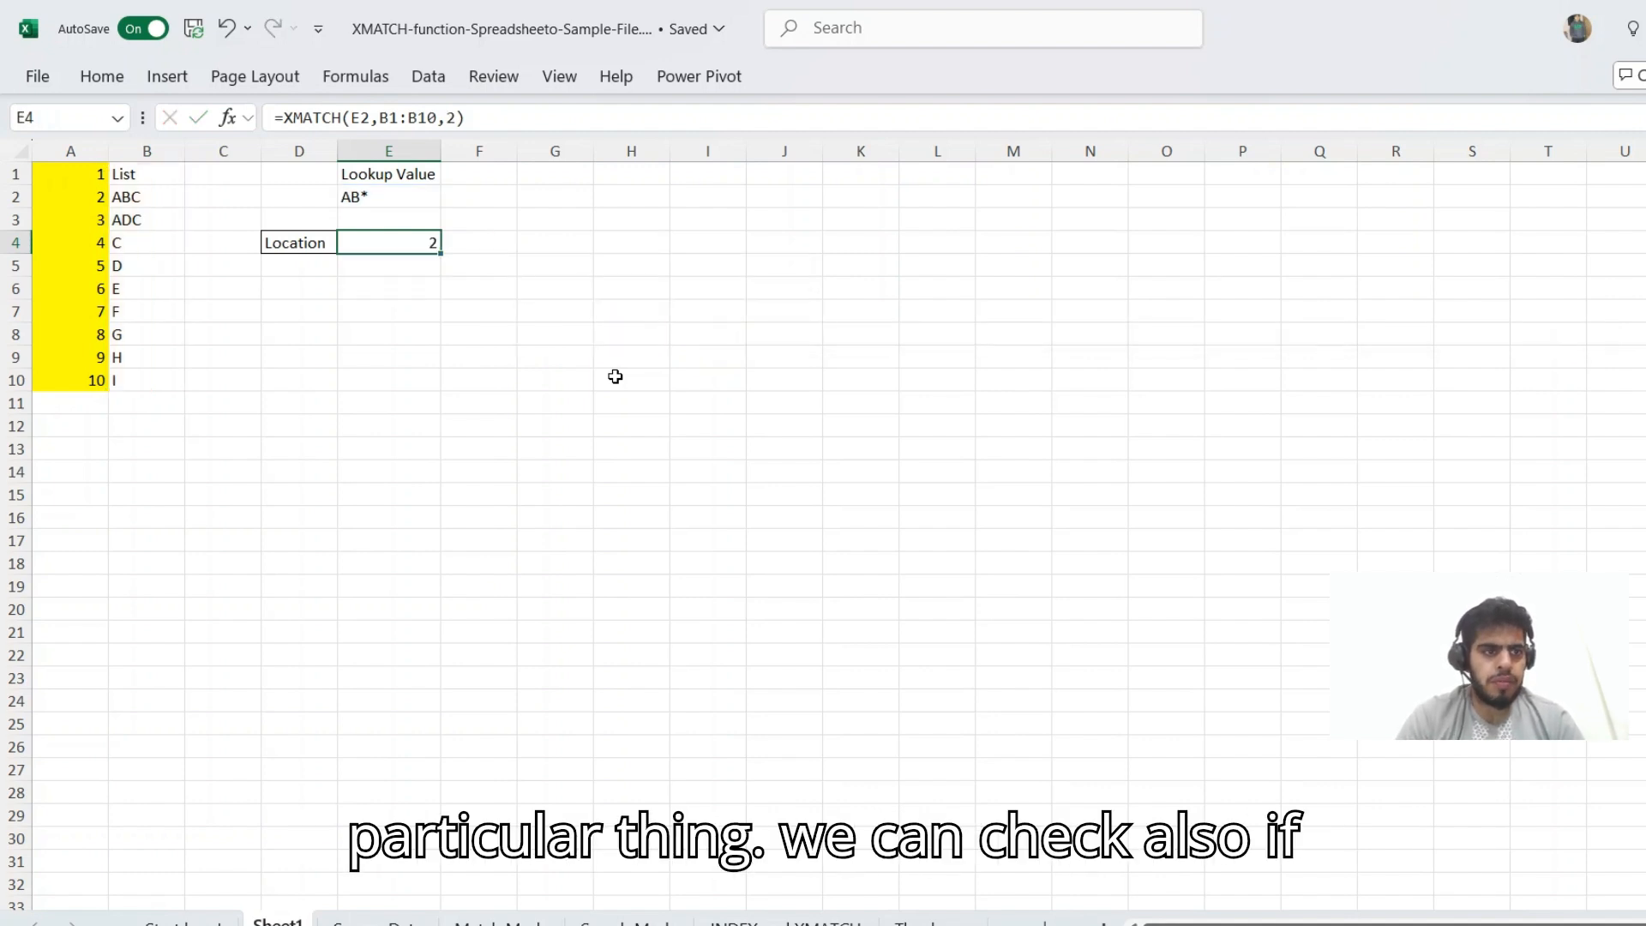
# Step: Replace the letter H in list cell B9 with AB
pyautogui.press('Left')
pyautogui.press('Left')
pyautogui.press('Left')
pyautogui.press('Down')
pyautogui.press('Down')
pyautogui.press('Down')
pyautogui.press('Down')
pyautogui.press('Down')
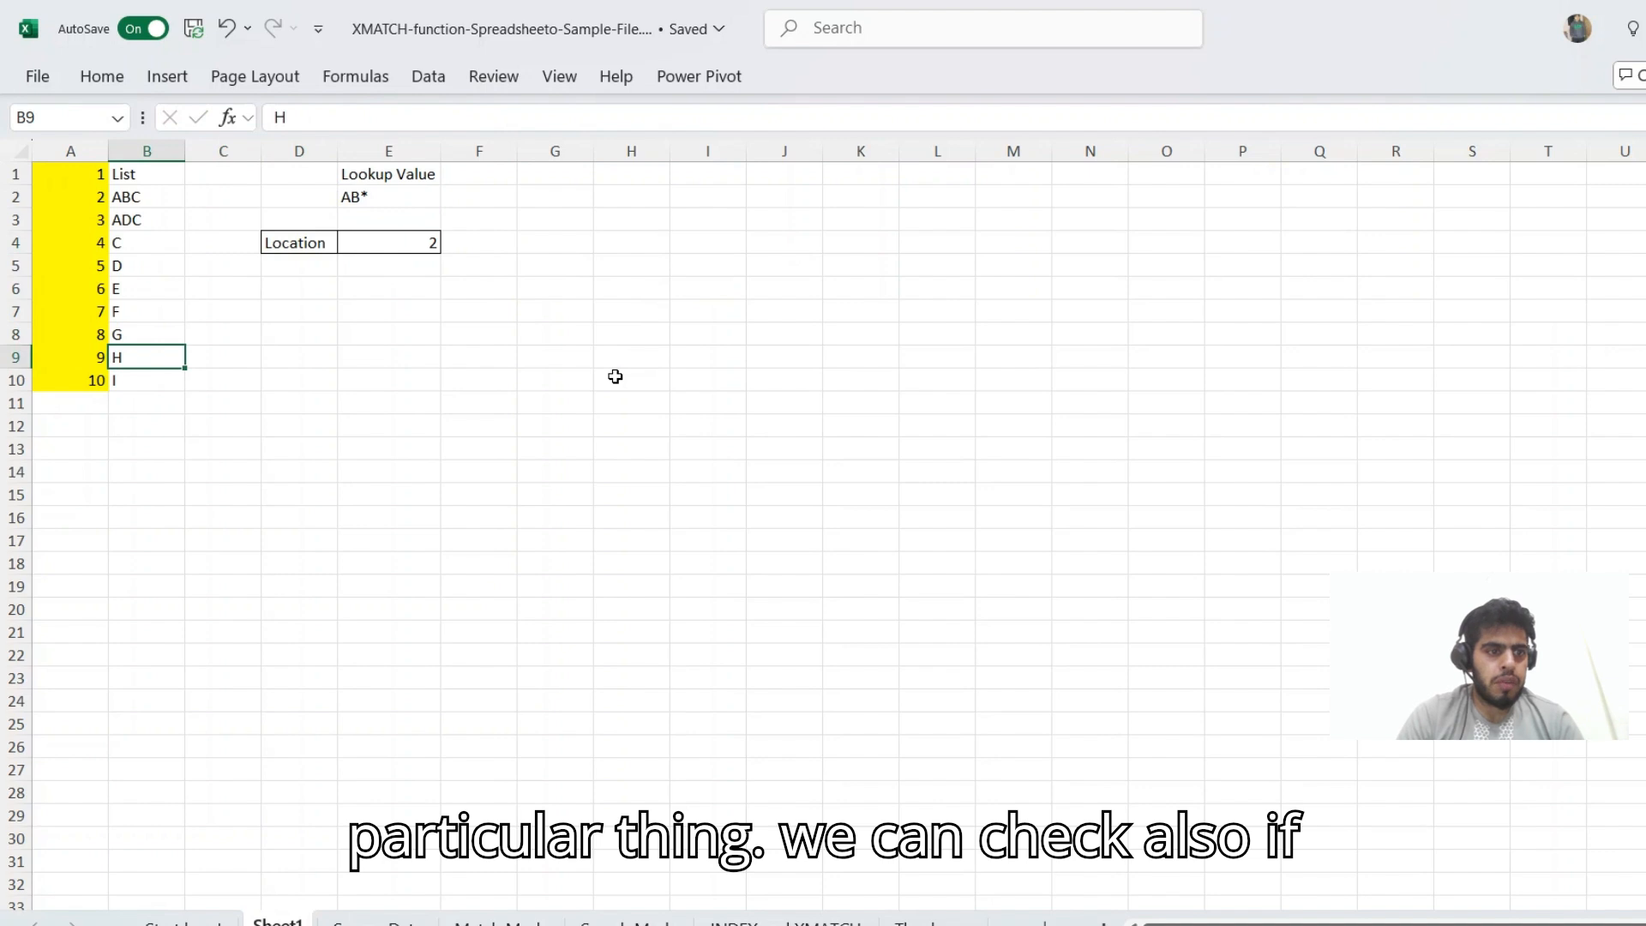
pyautogui.write('AB')
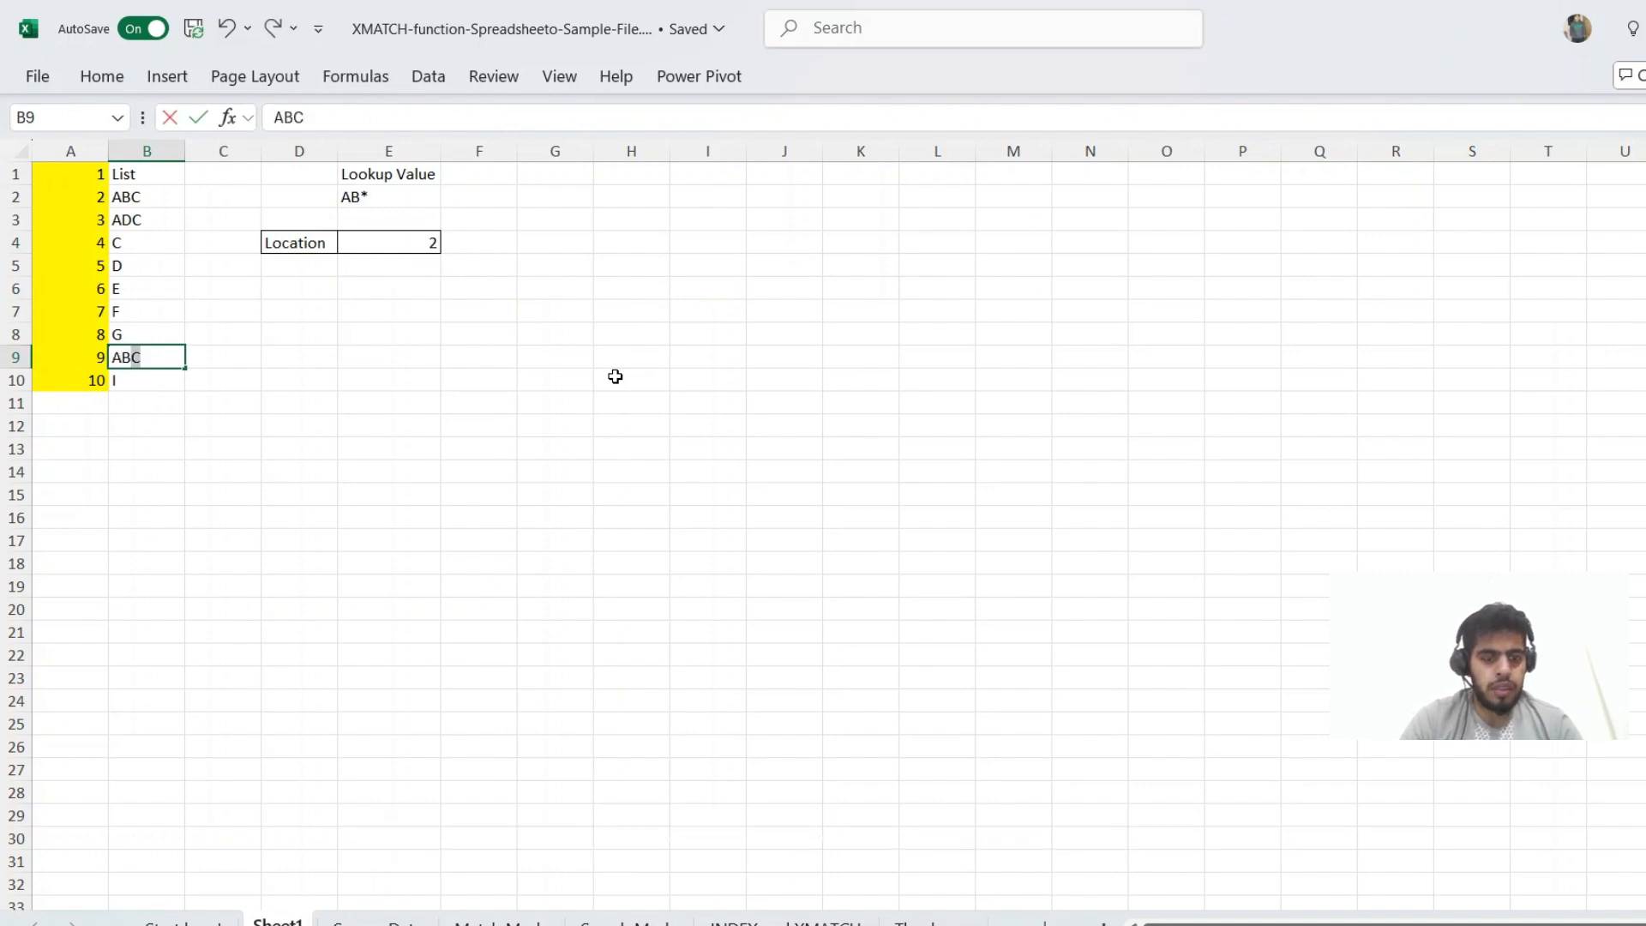
pyautogui.press('Delete')
pyautogui.press('Return')
# Step: Remove the asterisk from the lookup value in E2 so it reads AB
pyautogui.press('Up')
pyautogui.press('Up')
pyautogui.press('Right')
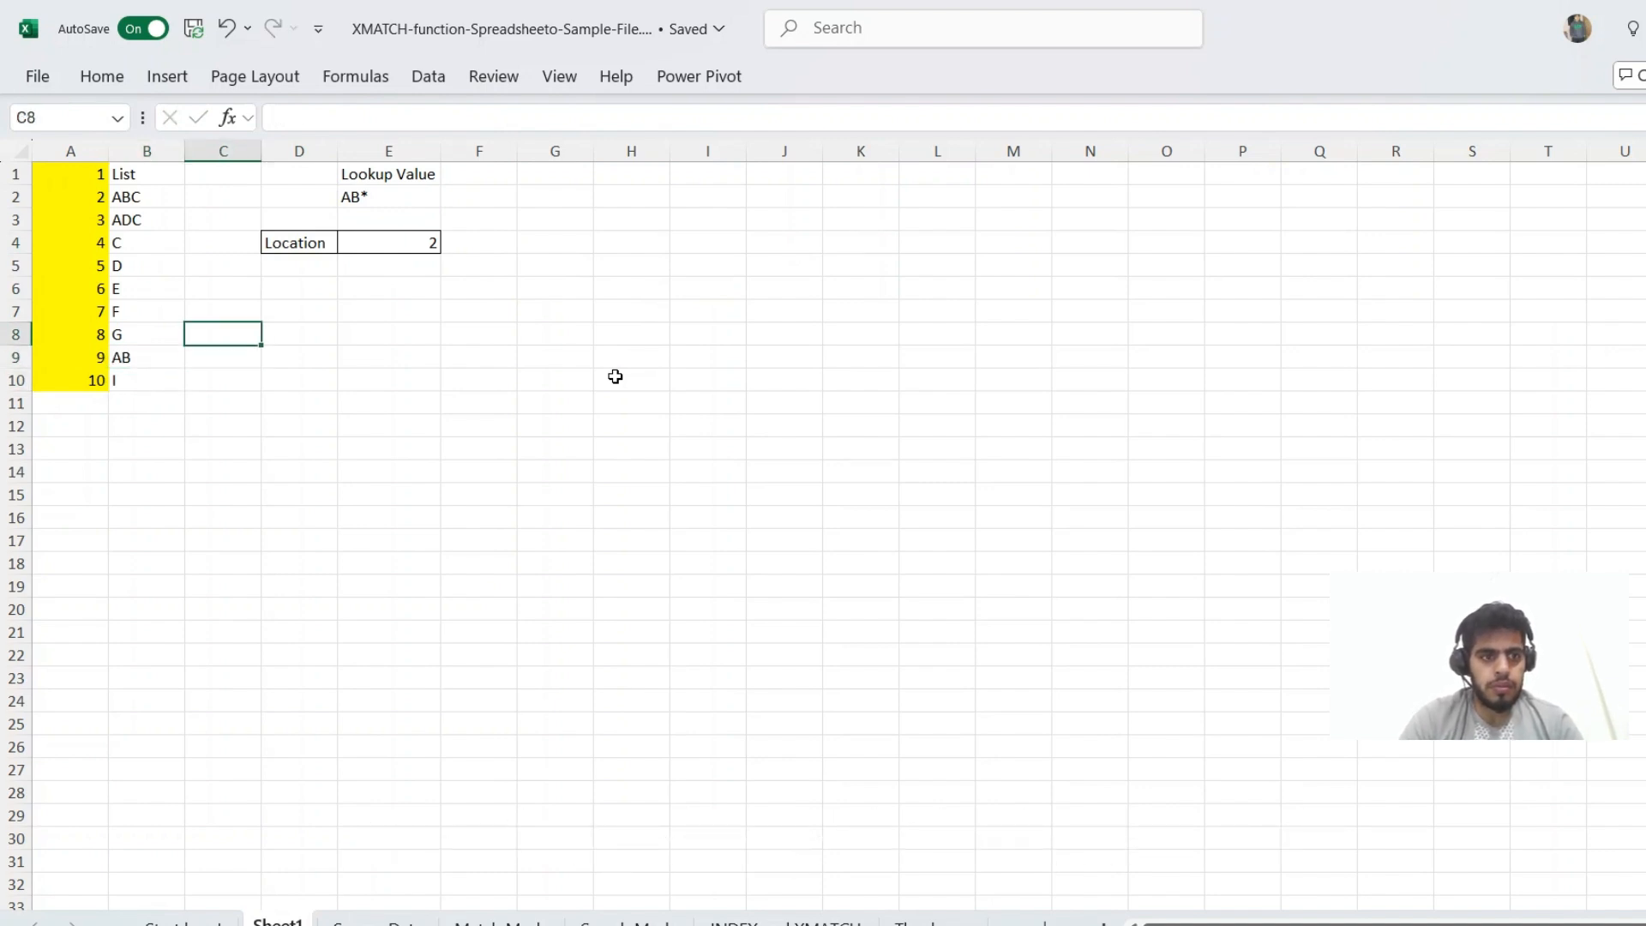
pyautogui.press('Up')
pyautogui.press('Right')
pyautogui.press('Right')
pyautogui.press('Up')
pyautogui.press('Up')
pyautogui.press('Up')
pyautogui.press('Up')
pyautogui.press('Up')
pyautogui.press('F2')
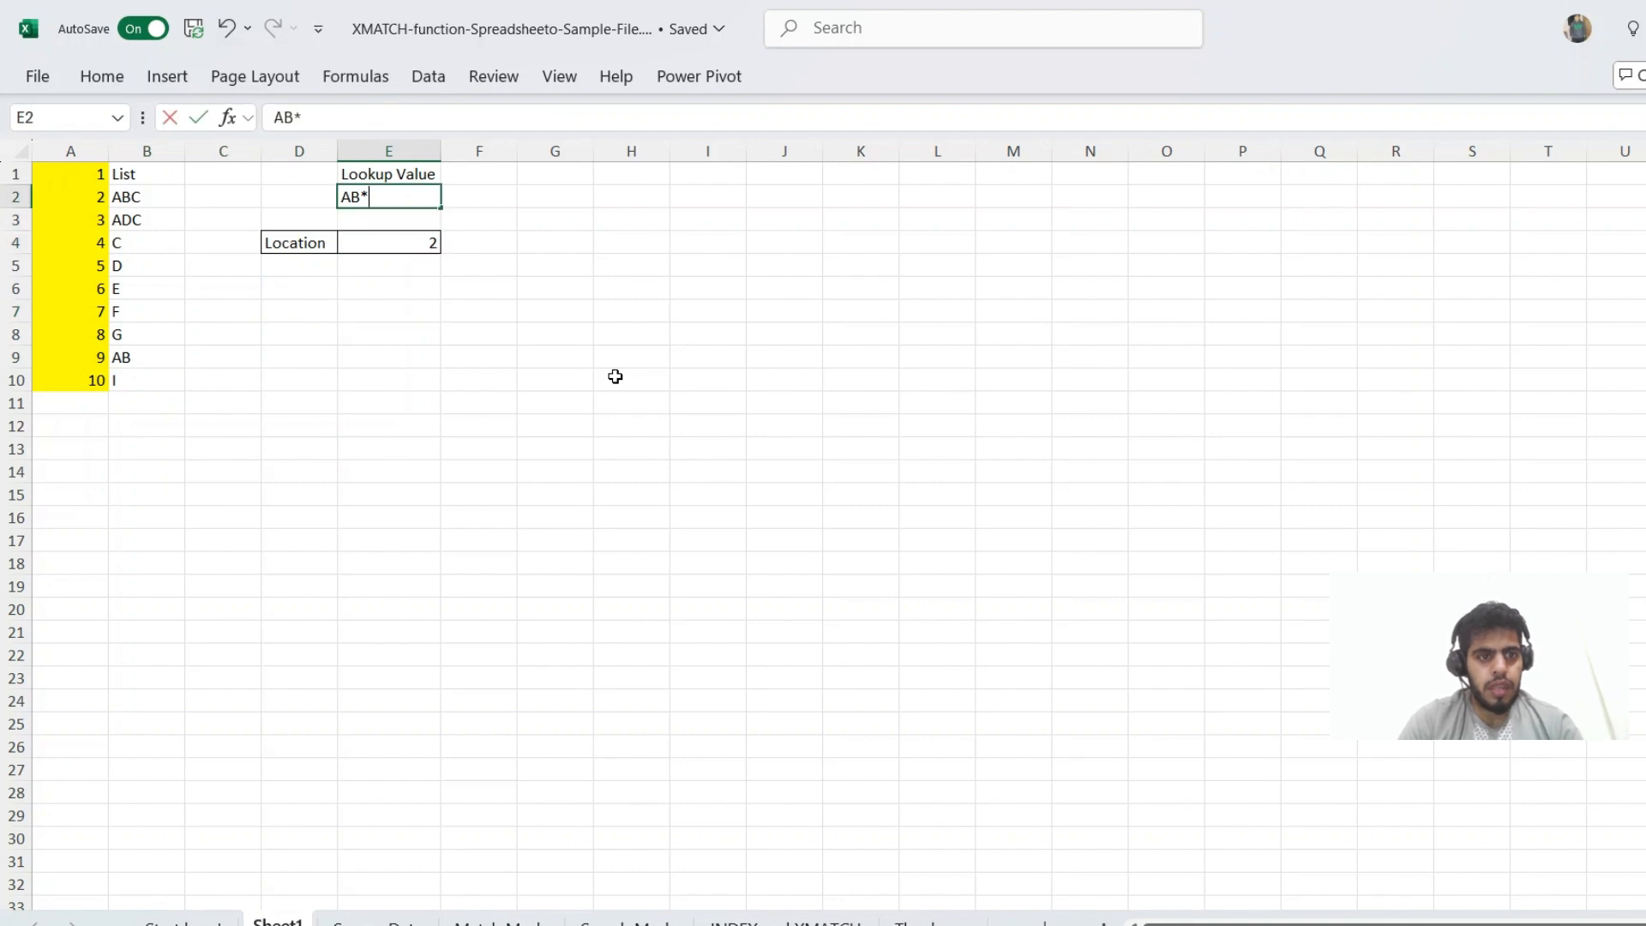
pyautogui.press('BackSpace')
pyautogui.press('Return')
# Step: Edit the XMATCH formula in E4 to leave the match mode empty and use search mode 1 (first-to-last)
pyautogui.press('Down')
pyautogui.press('F2')
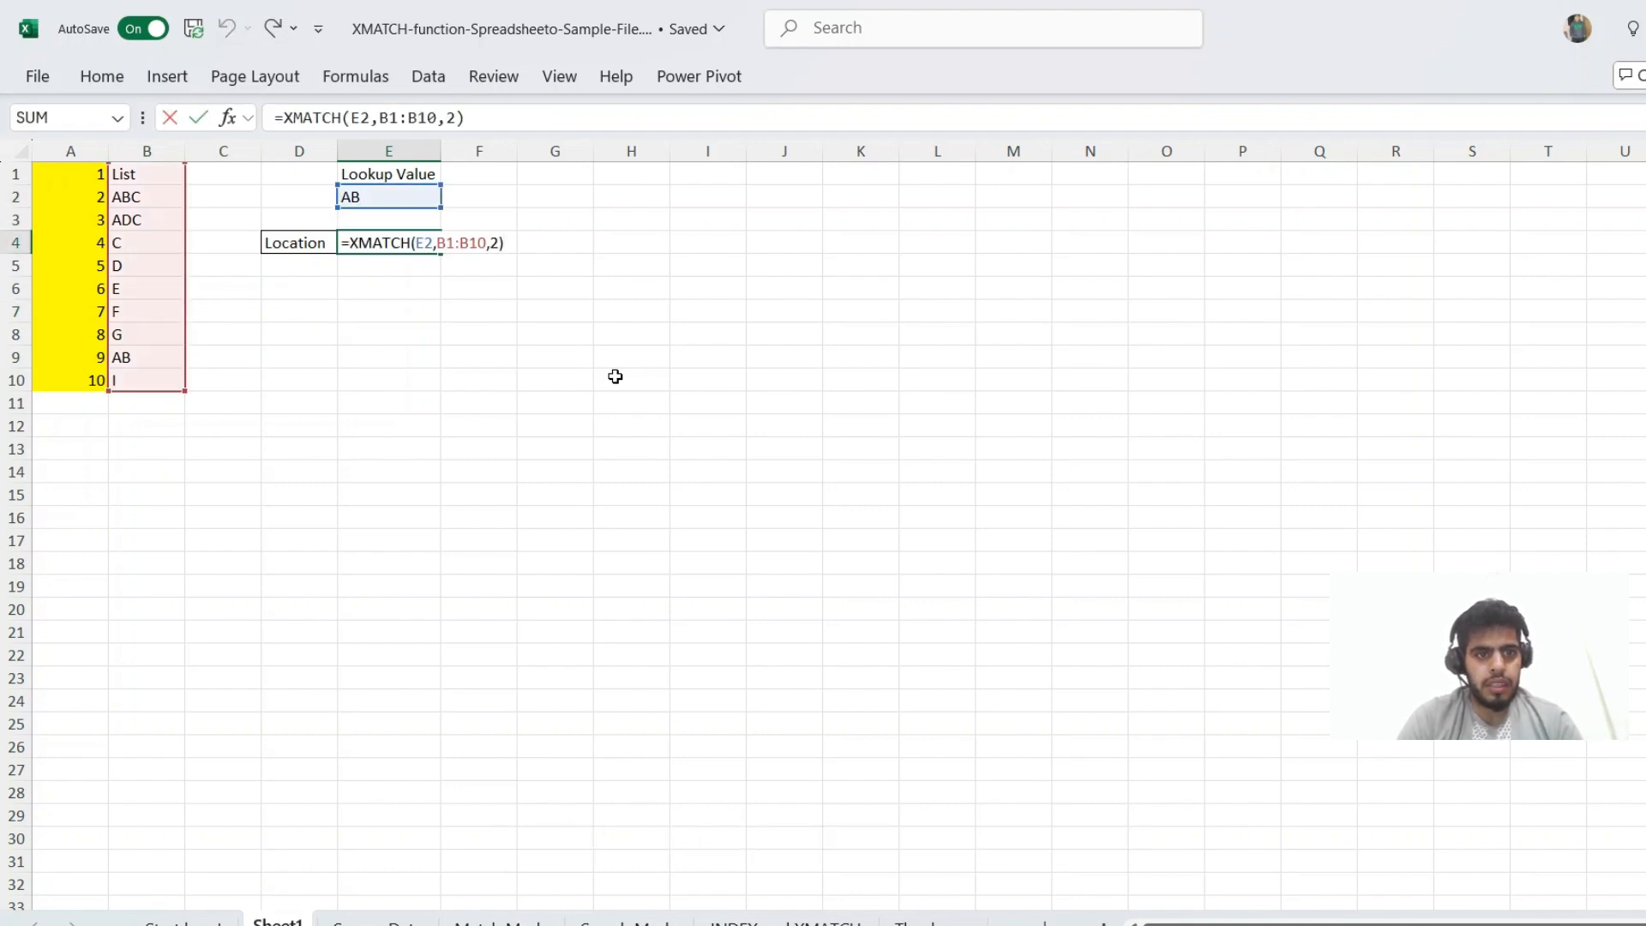
pyautogui.press('Left')
pyautogui.press('BackSpace')
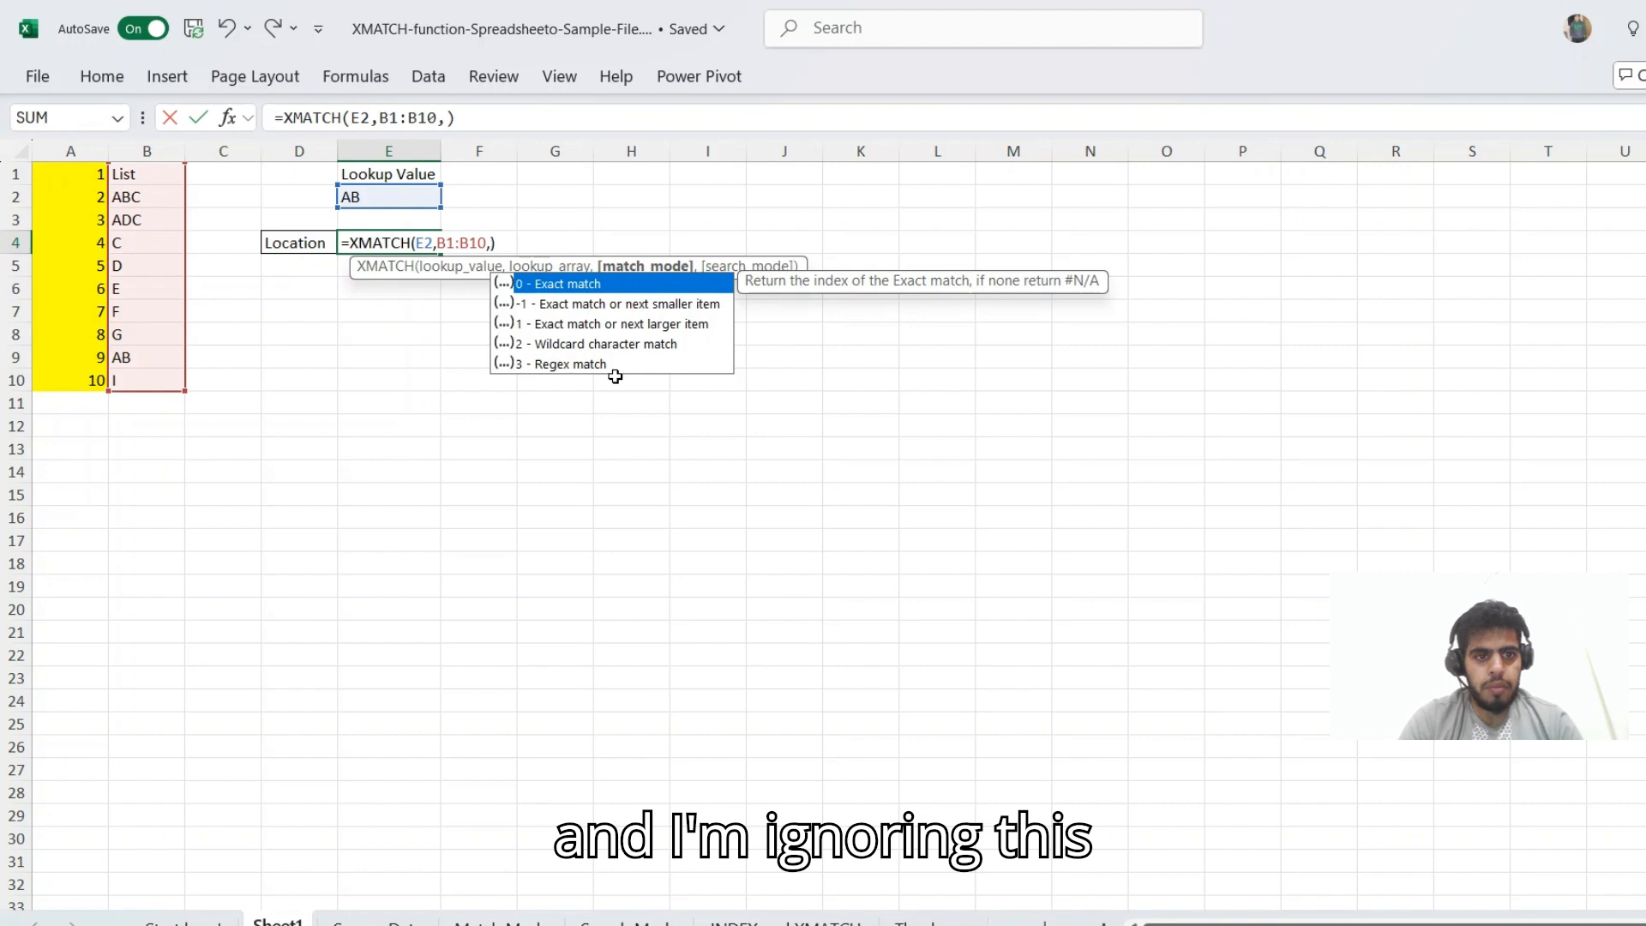
pyautogui.write(',')
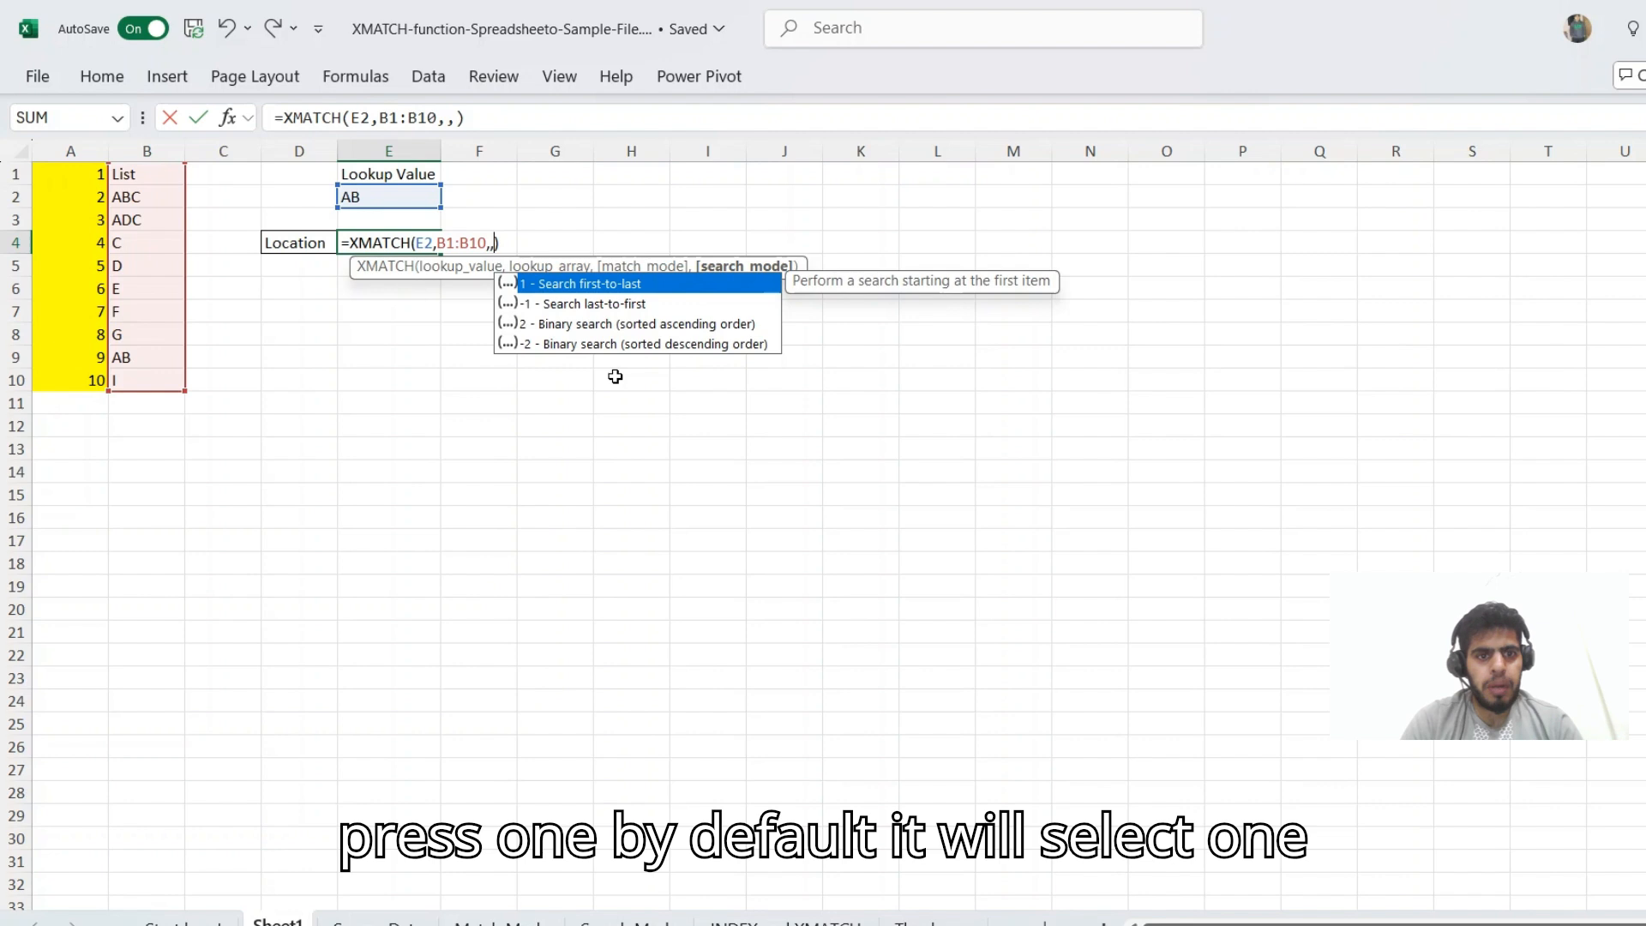
pyautogui.write('1')
pyautogui.press('Return')
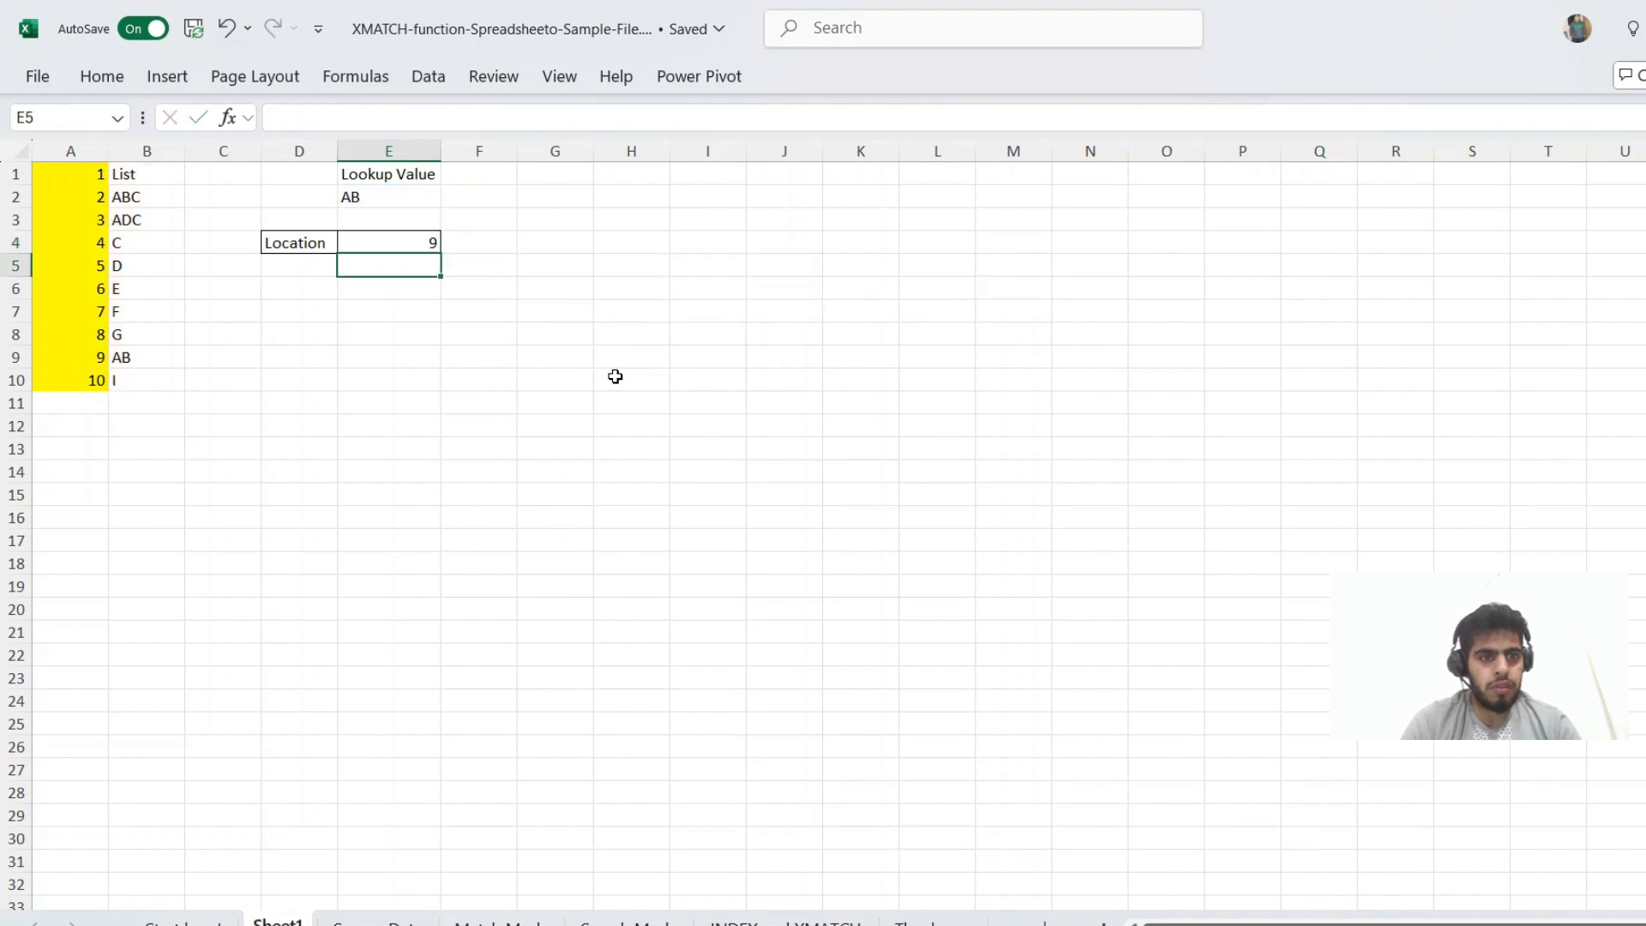
# Step: Review the E4 formula and check the lookup value in E2 against the list in B1:B9 and its position number
pyautogui.press('Up')
pyautogui.press('F2')
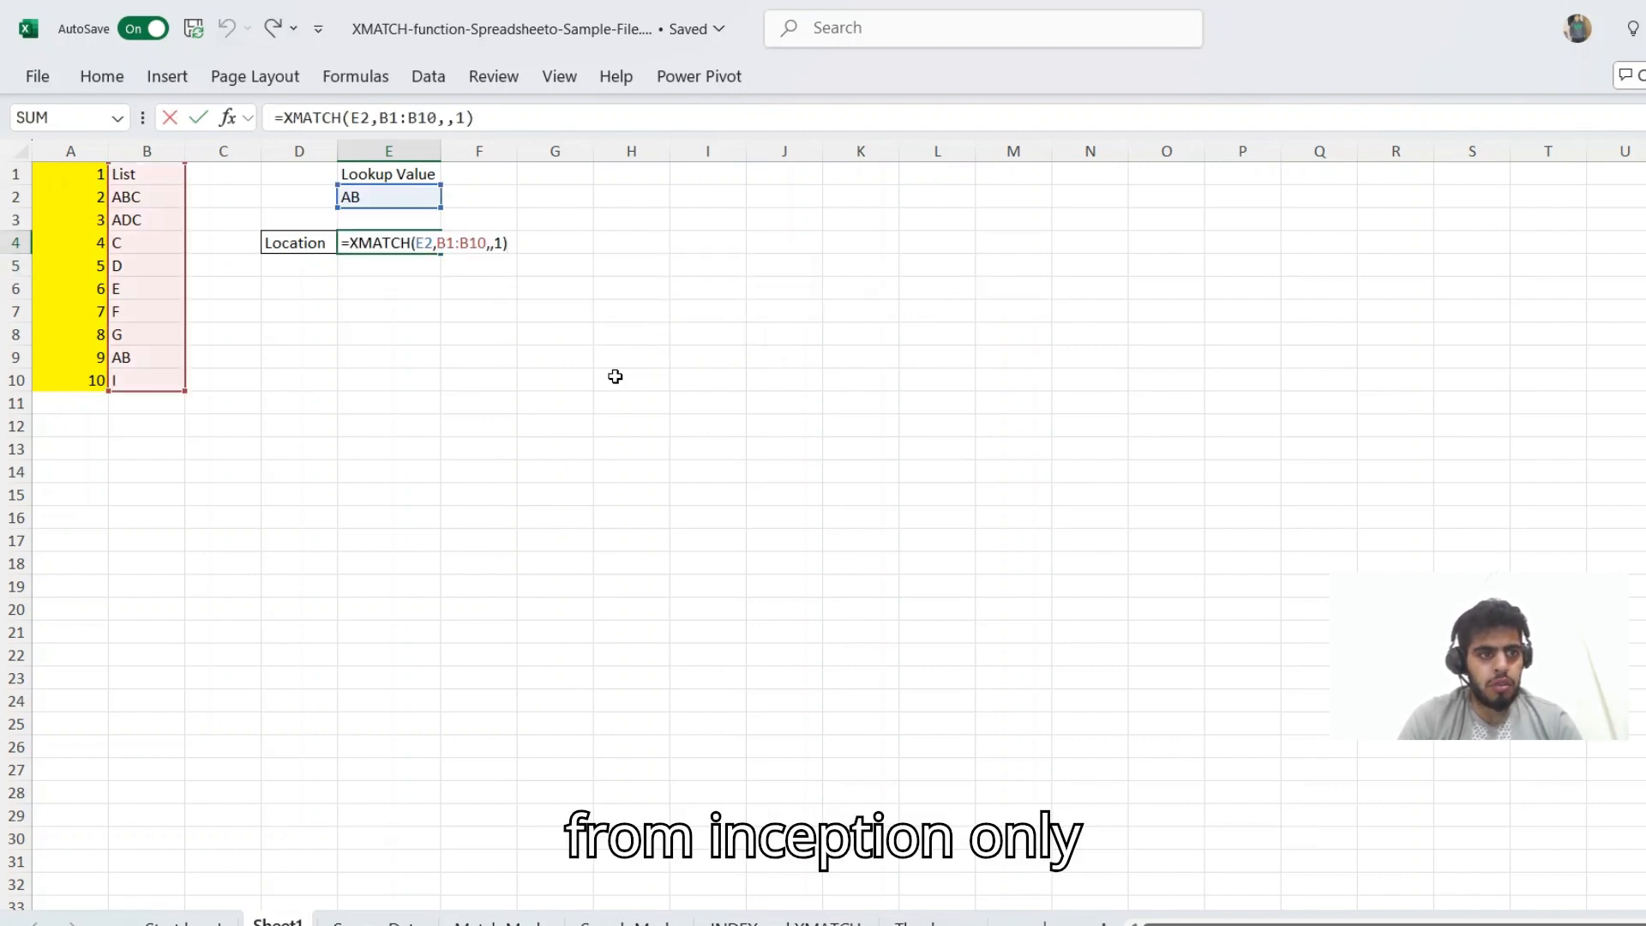
pyautogui.press('Escape')
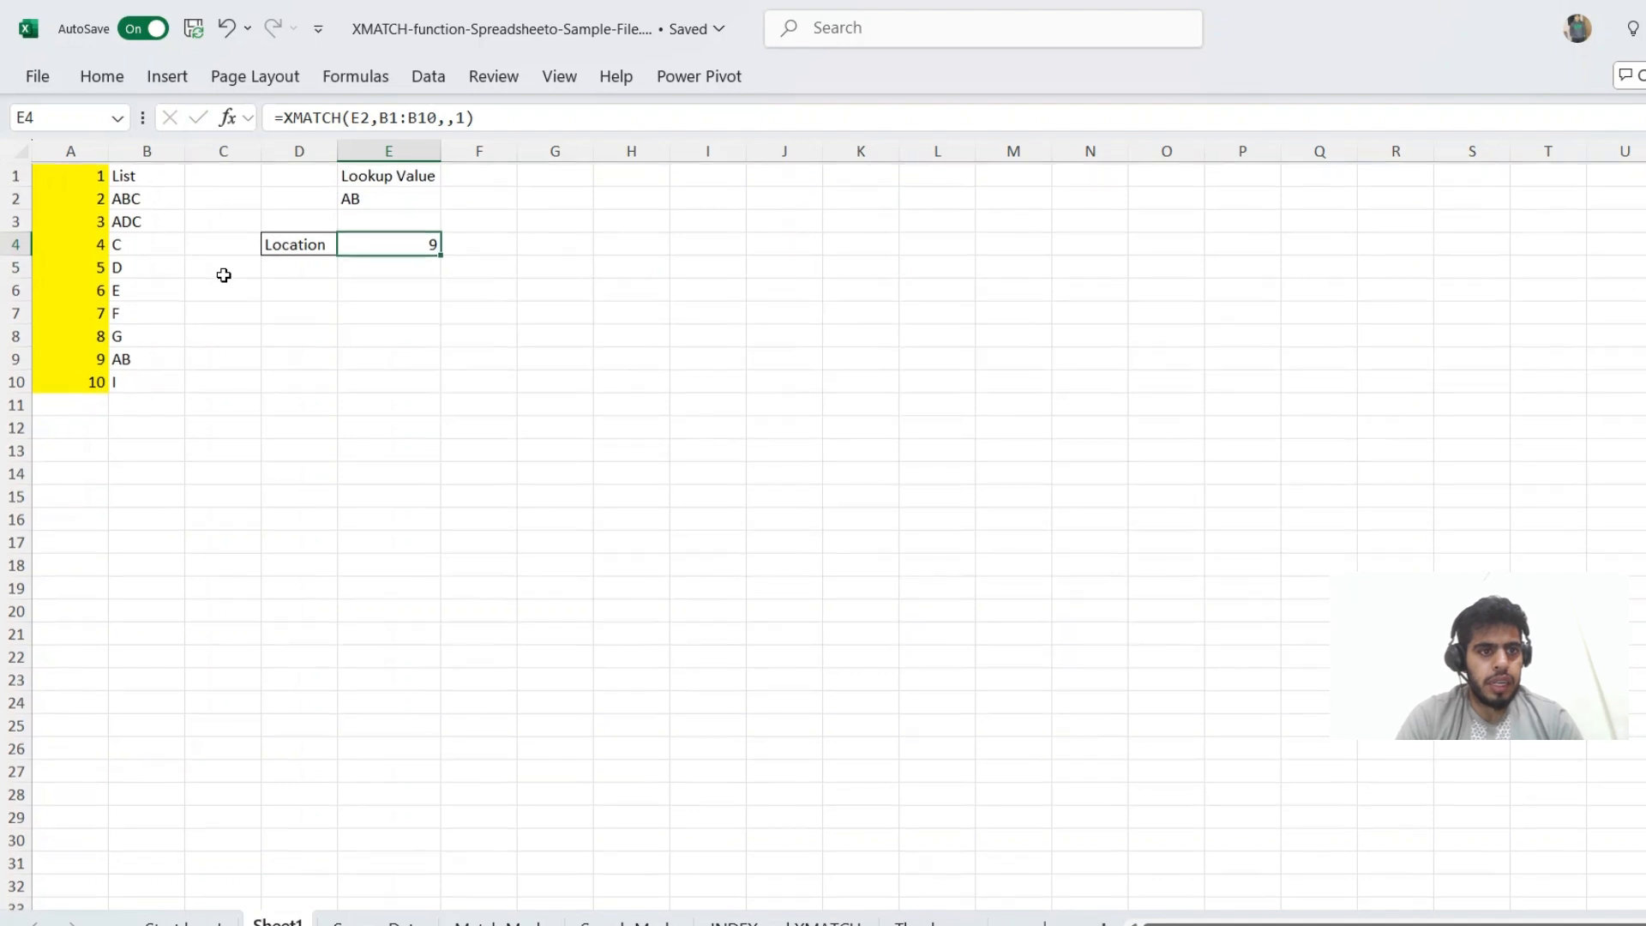
pyautogui.click(373, 196)
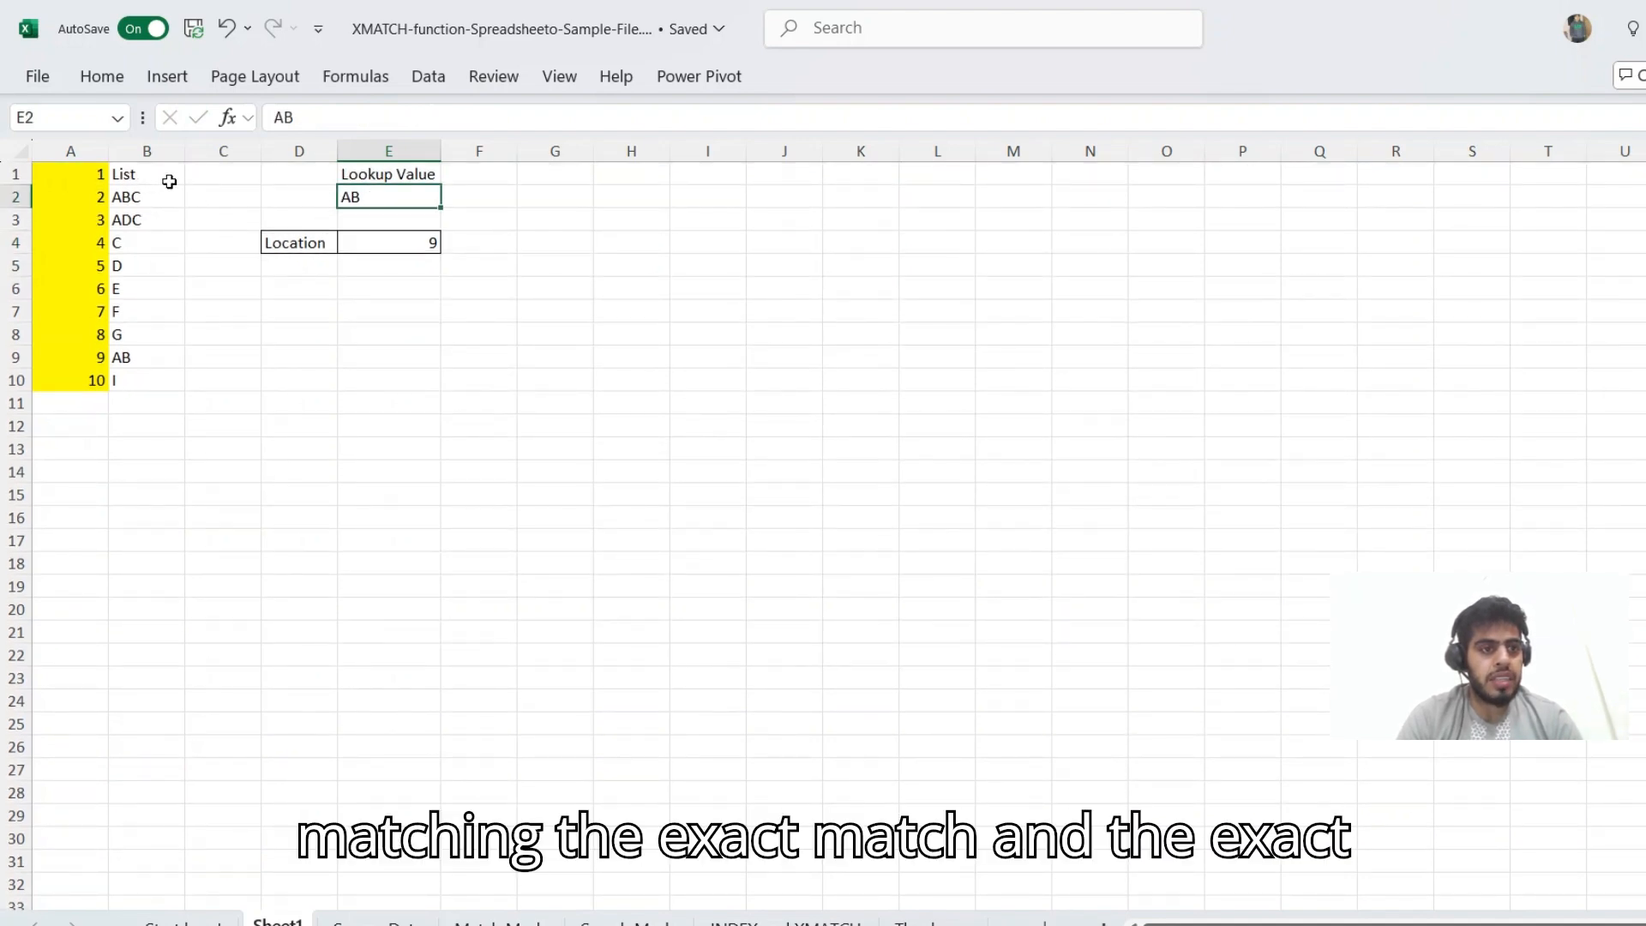
pyautogui.moveTo(143, 173); pyautogui.dragTo(142, 358)
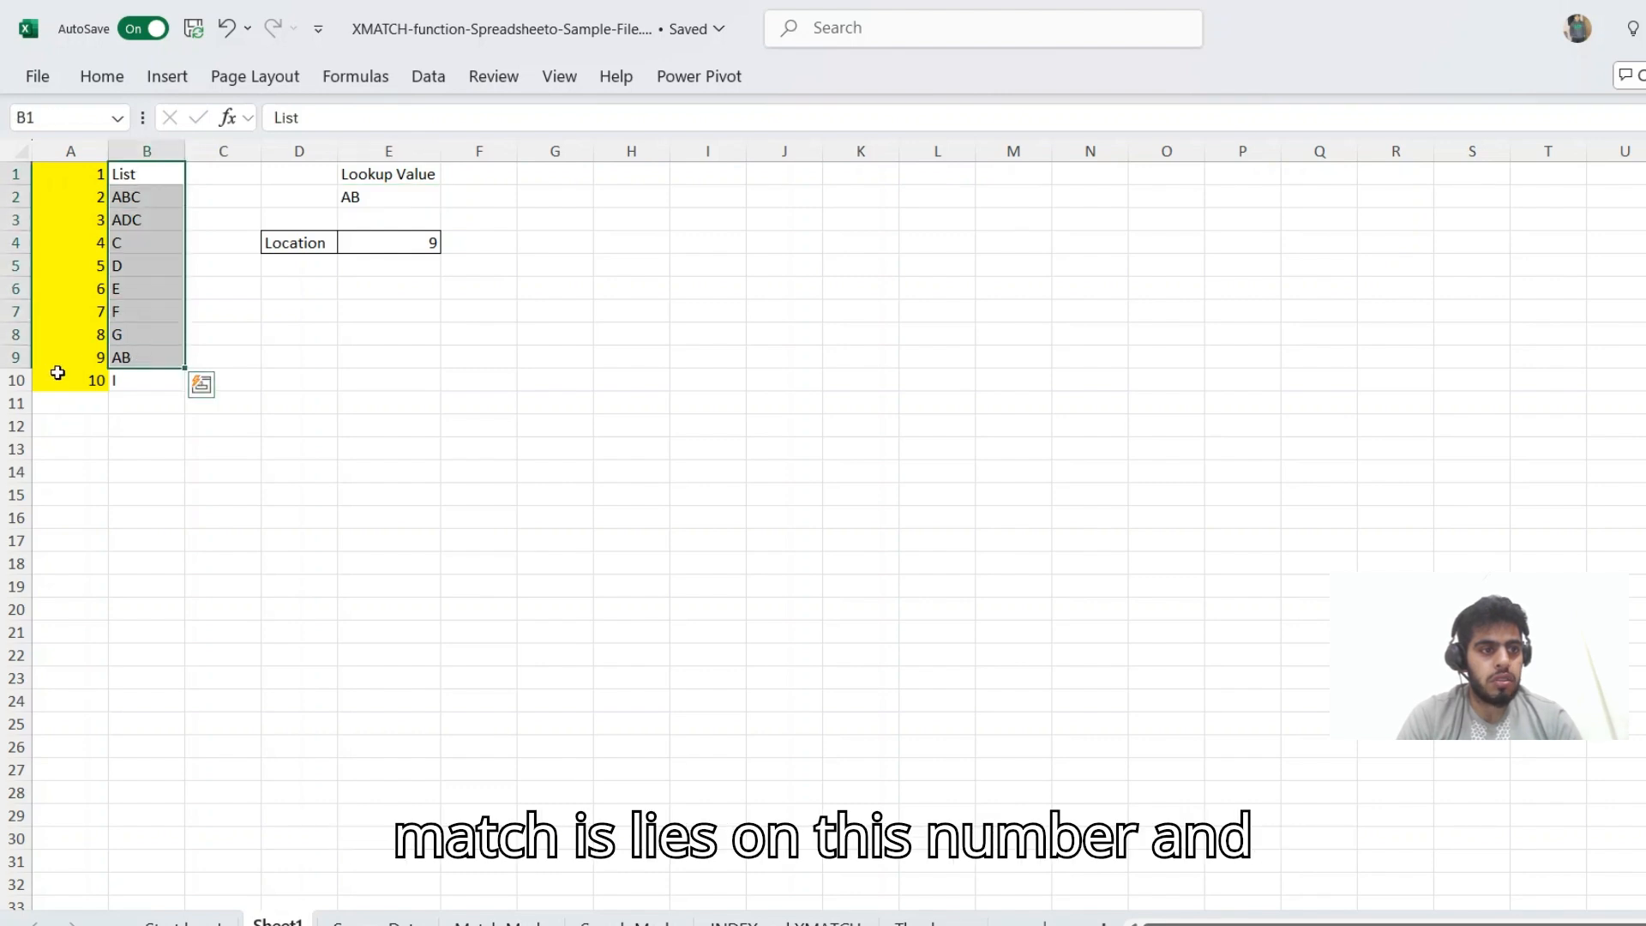
pyautogui.click(96, 358)
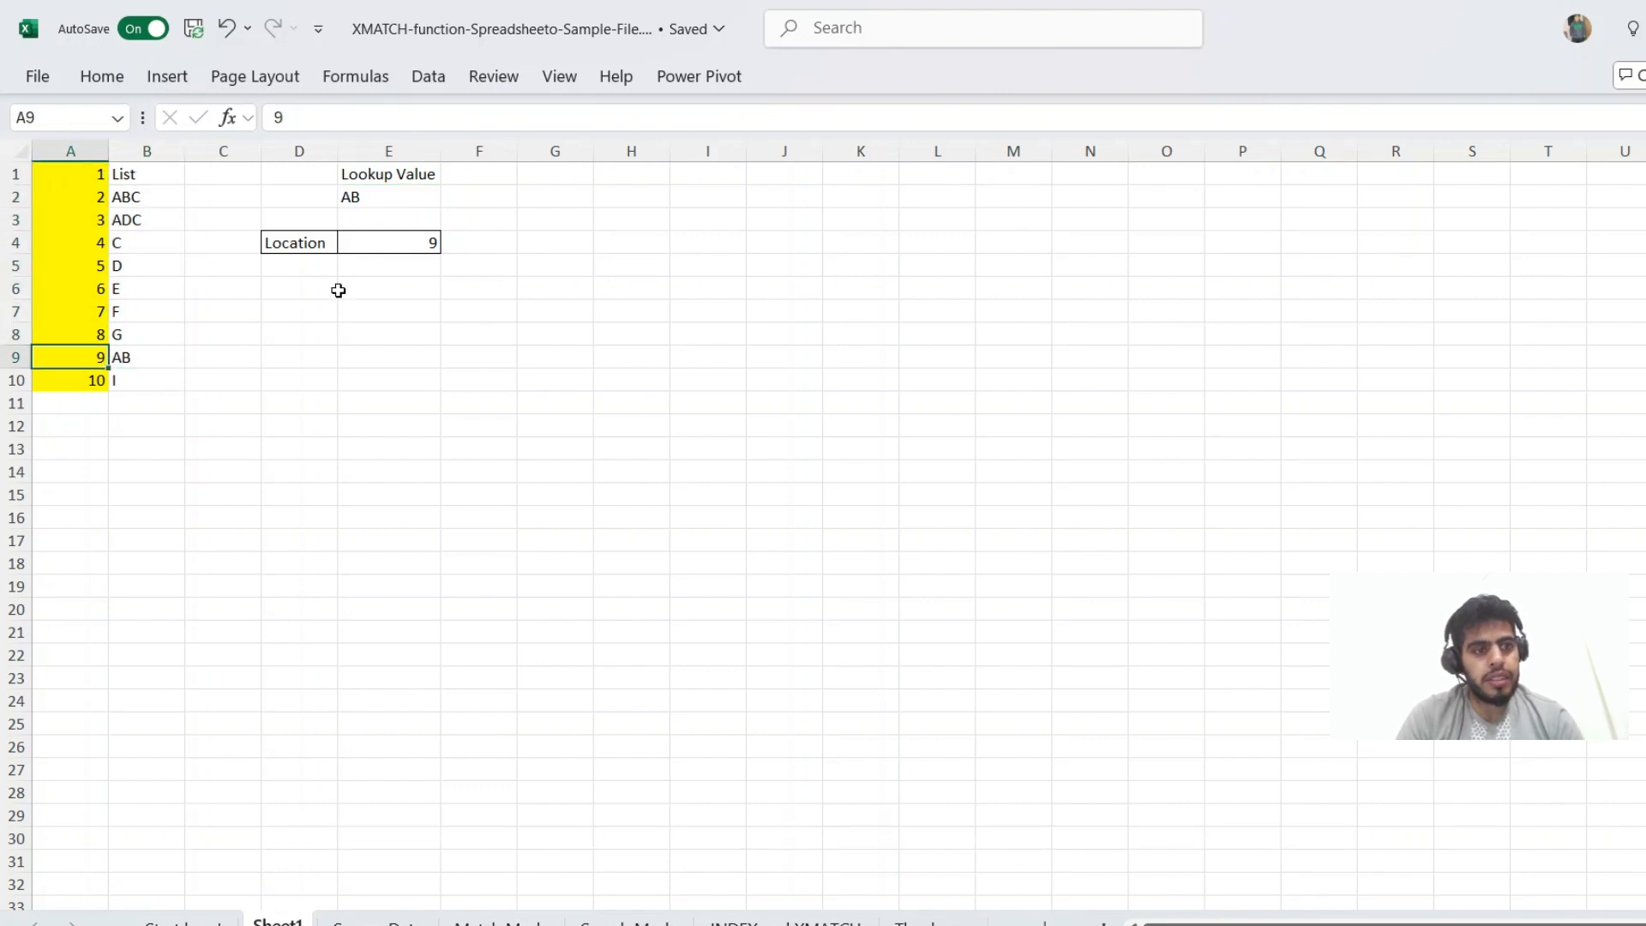
# Step: Set the search mode of the E4 XMATCH formula to -1 (last-to-first) and review the formula
pyautogui.click(395, 243)
pyautogui.press('Left')
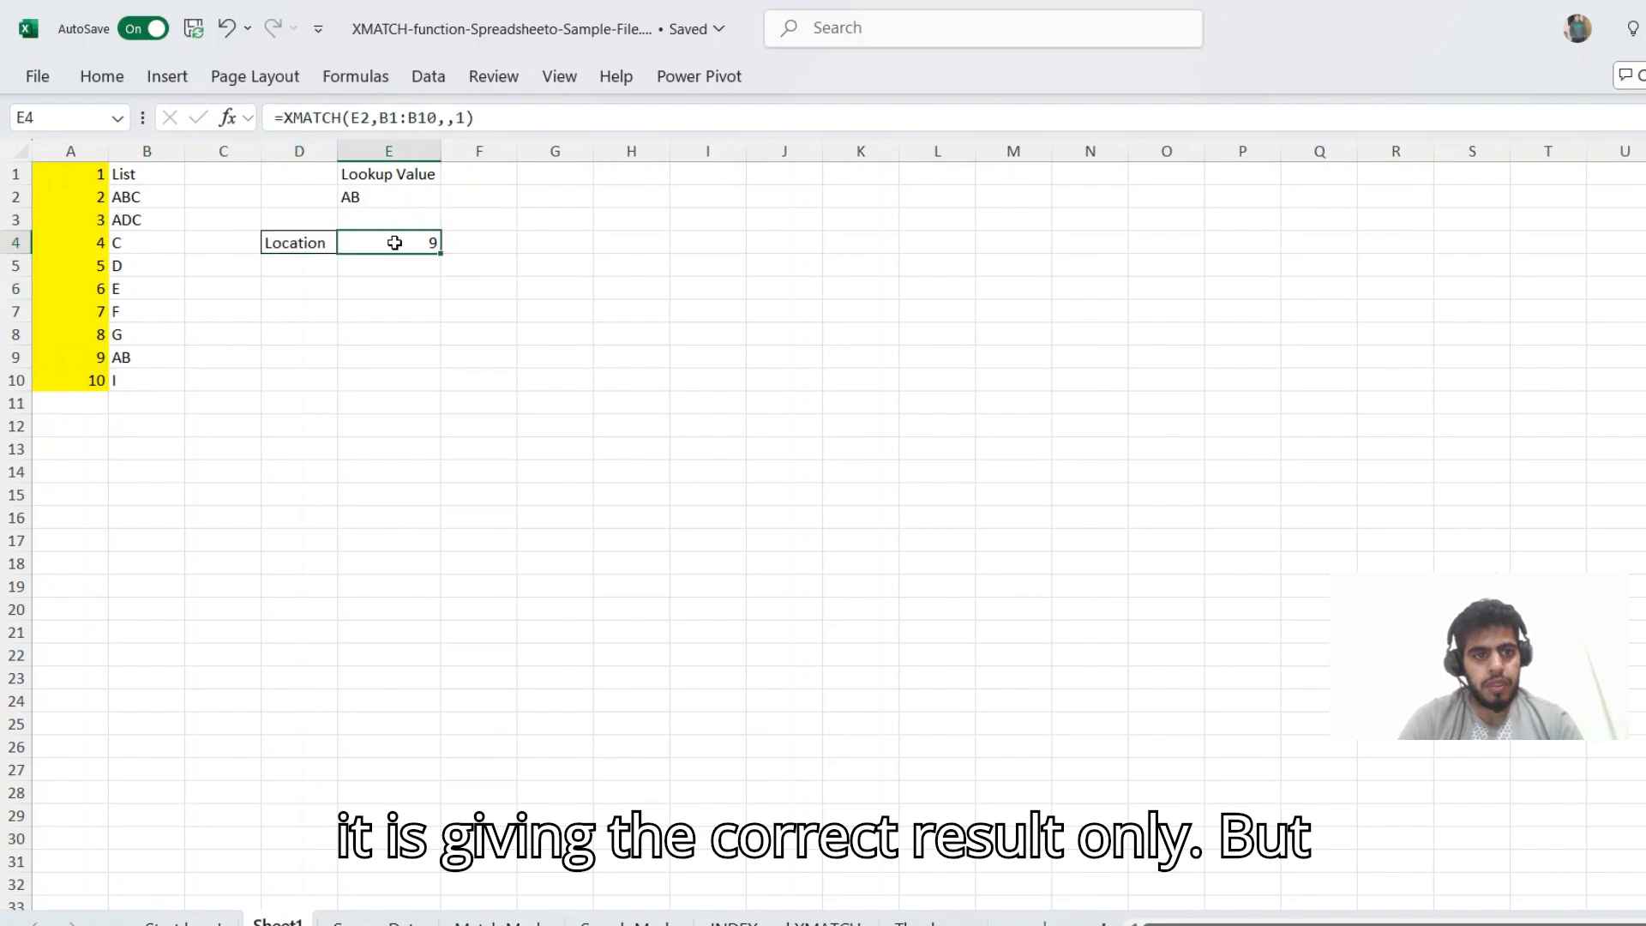
pyautogui.doubleClick(394, 242)
pyautogui.press('BackSpace')
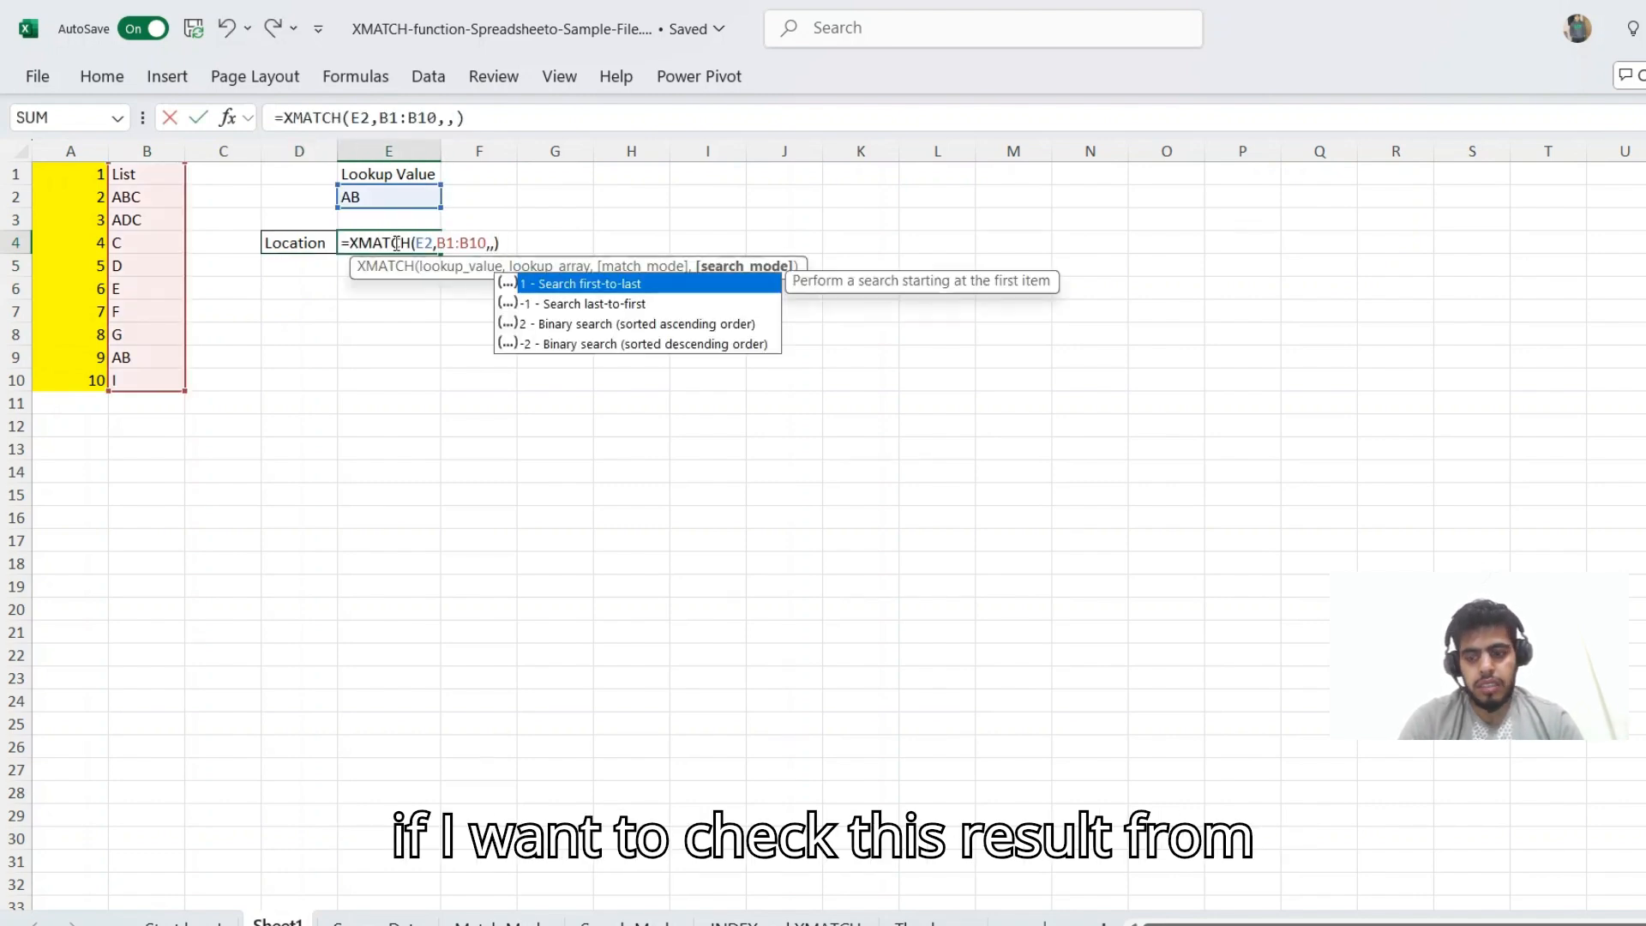
pyautogui.write('-1')
pyautogui.press('Return')
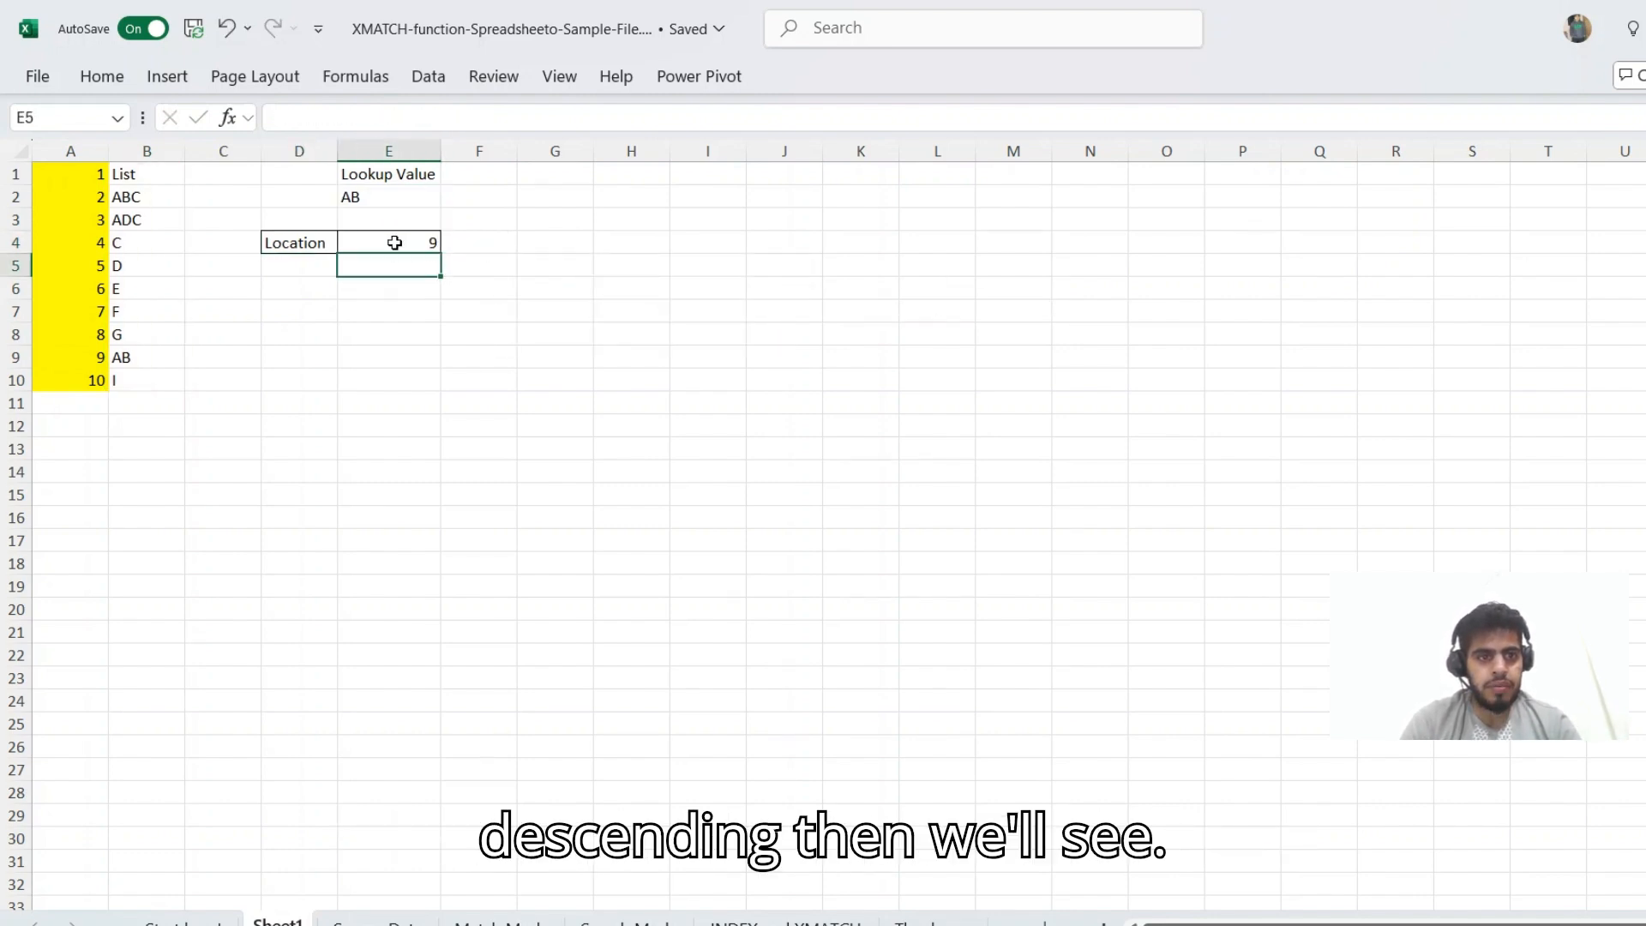
pyautogui.click(394, 243)
pyautogui.doubleClick(394, 243)
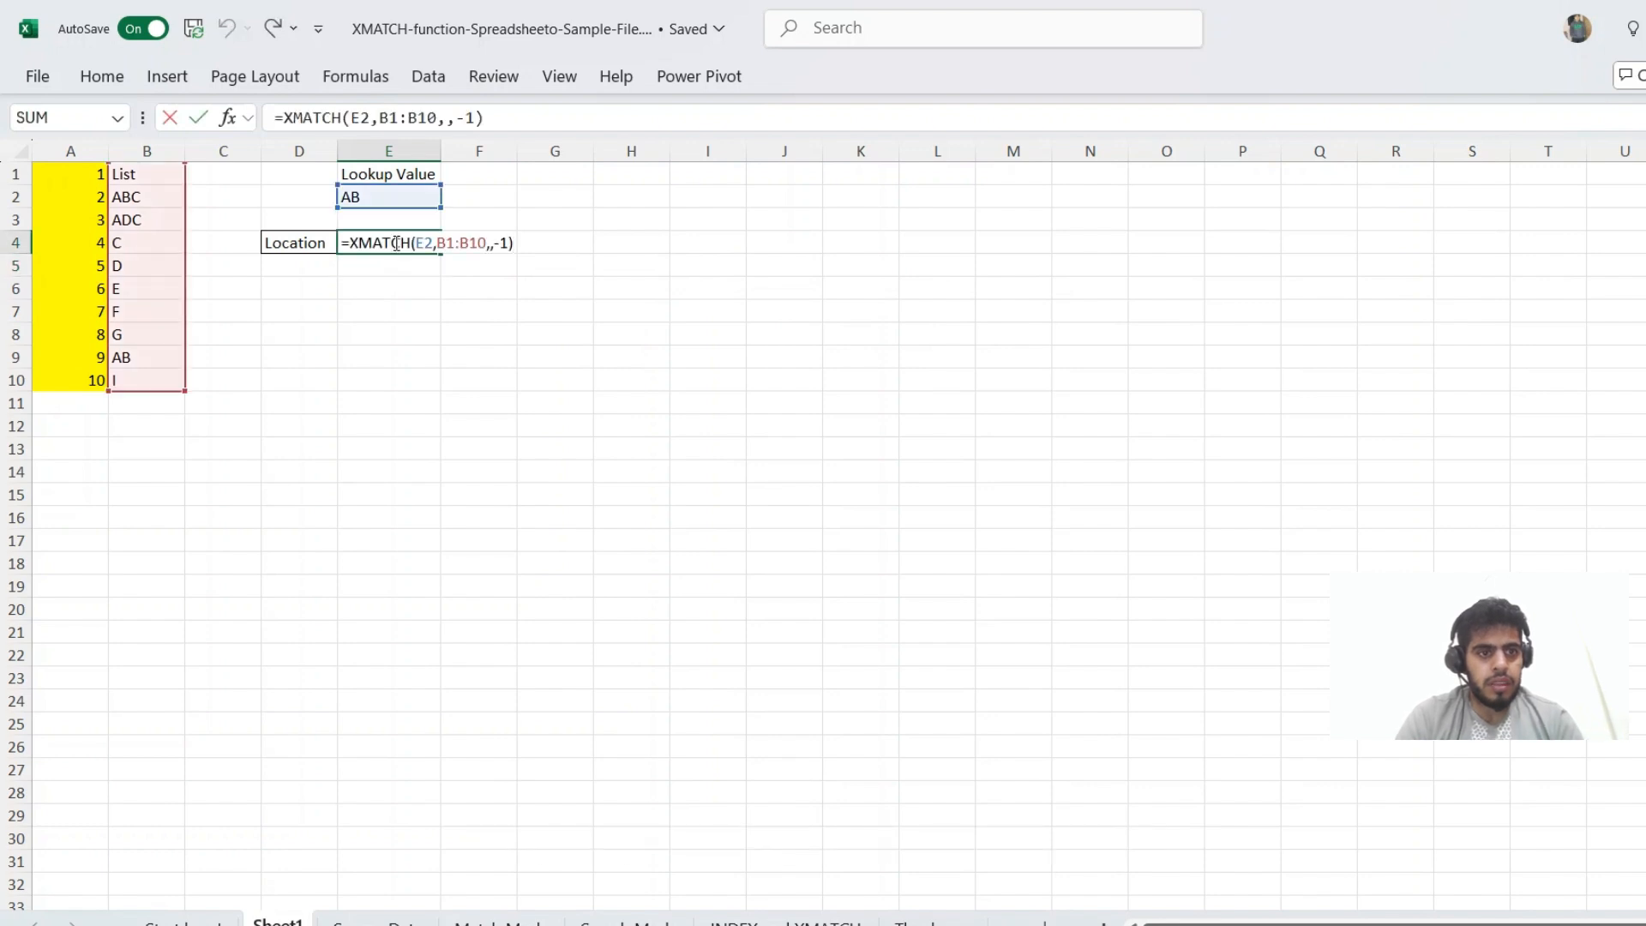
pyautogui.press('Escape')
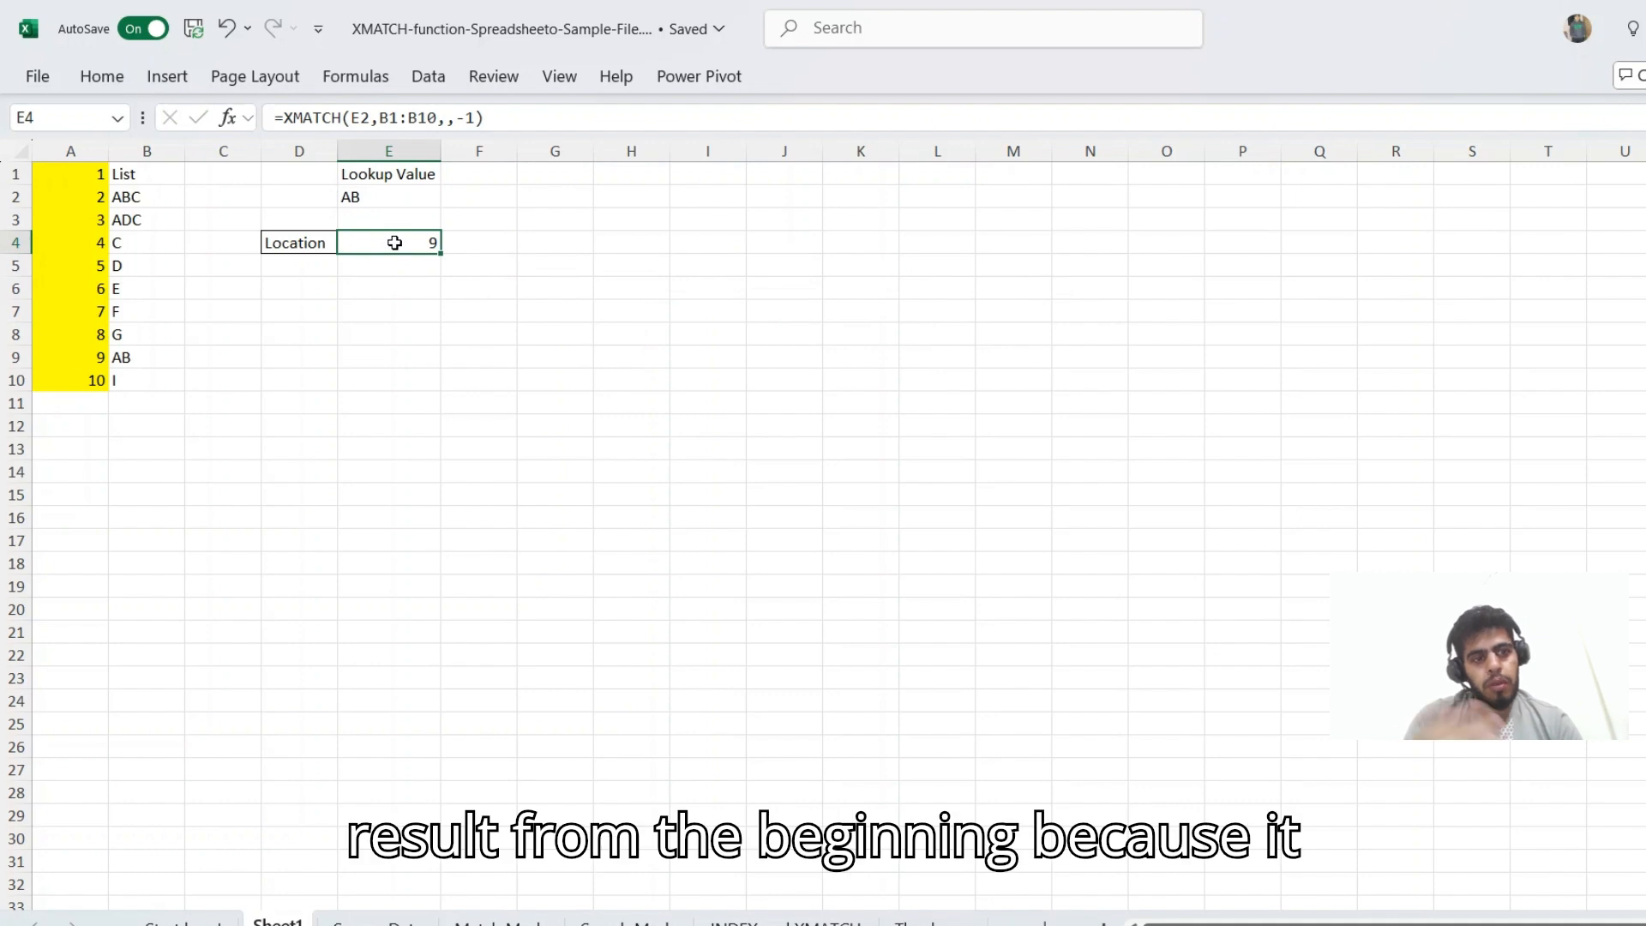
# Step: Shorten the list entry in B2 to AB, duplicating the entry in B9
pyautogui.click(145, 361)
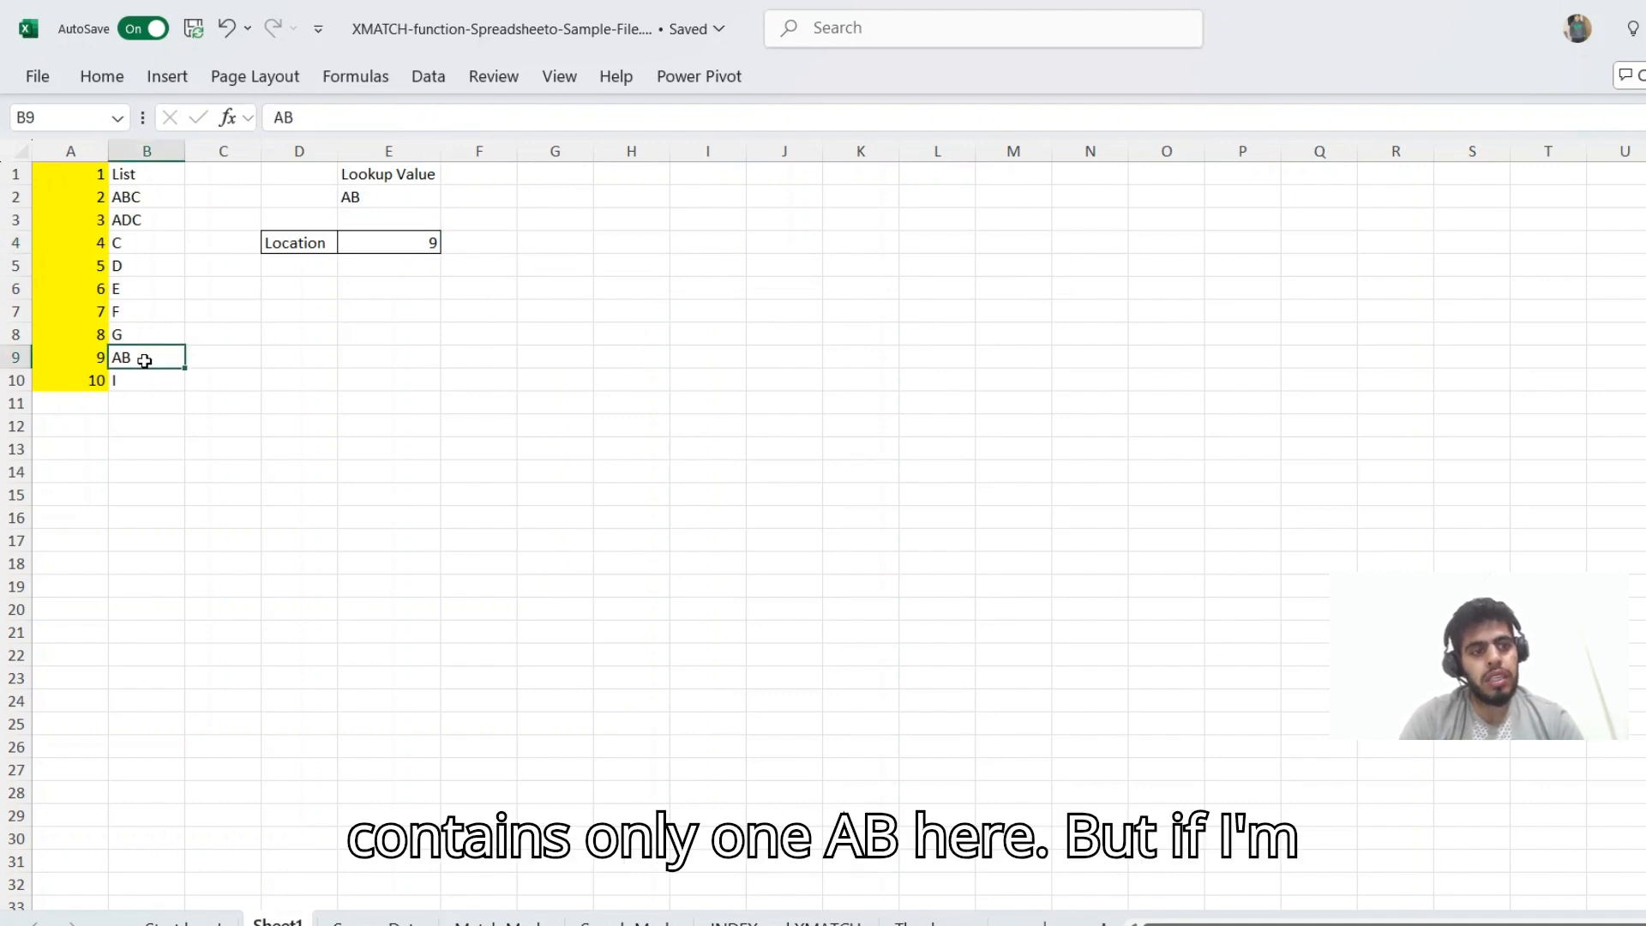
pyautogui.click(132, 196)
pyautogui.doubleClick(131, 196)
pyautogui.press('Delete')
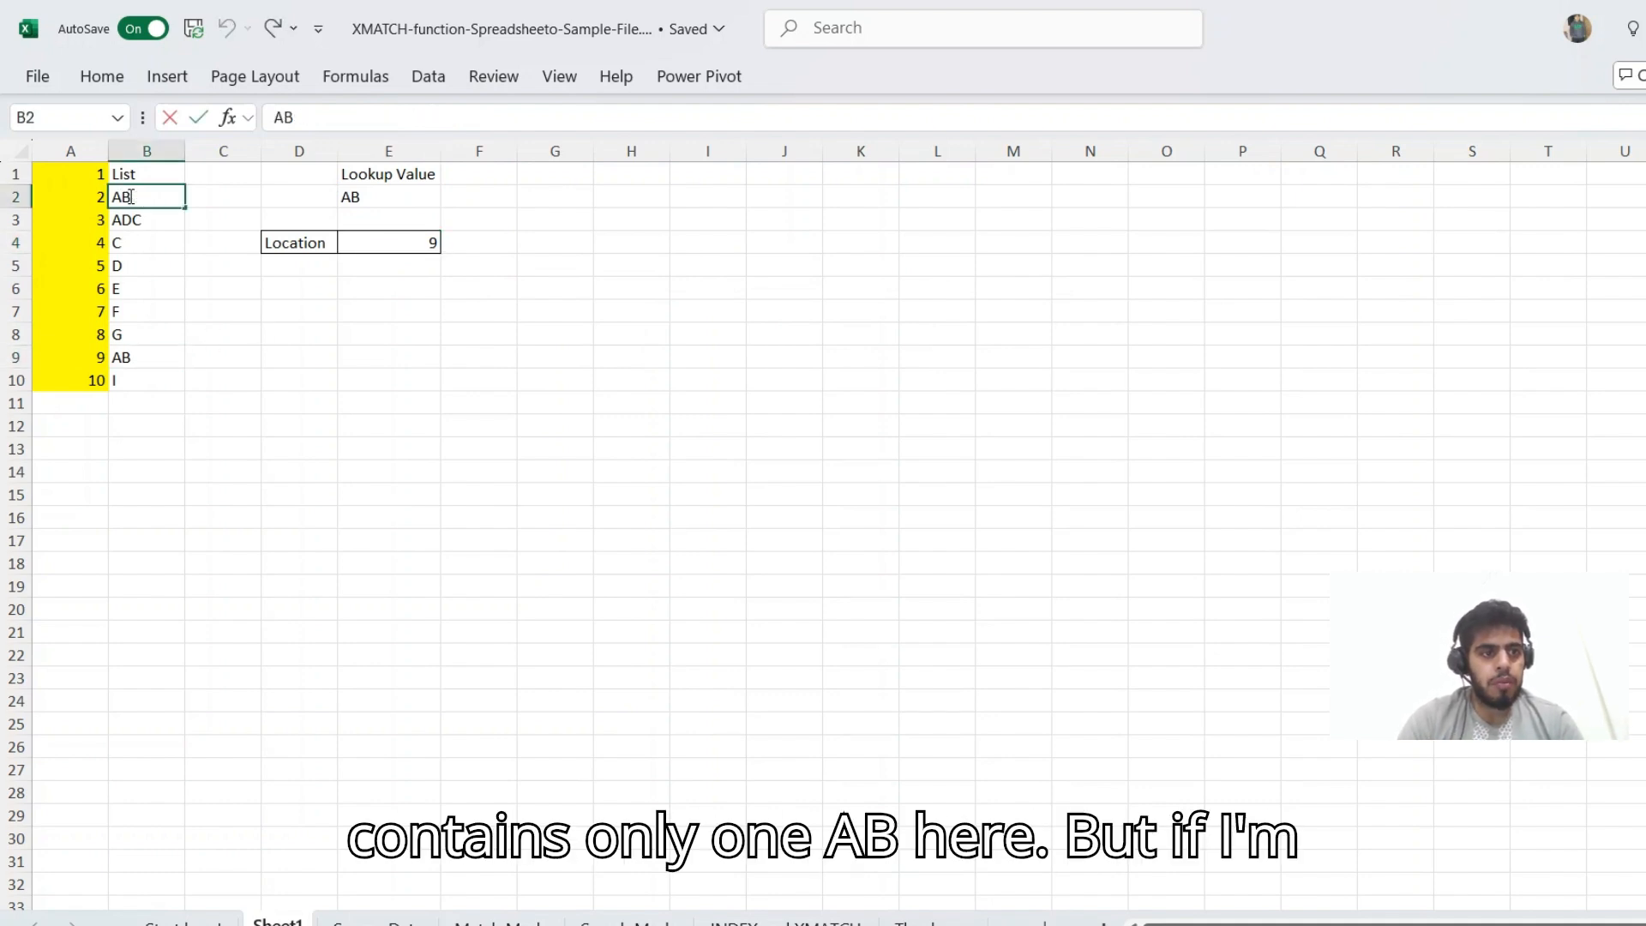
pyautogui.press('Return')
pyautogui.press('Up')
pyautogui.press('Right')
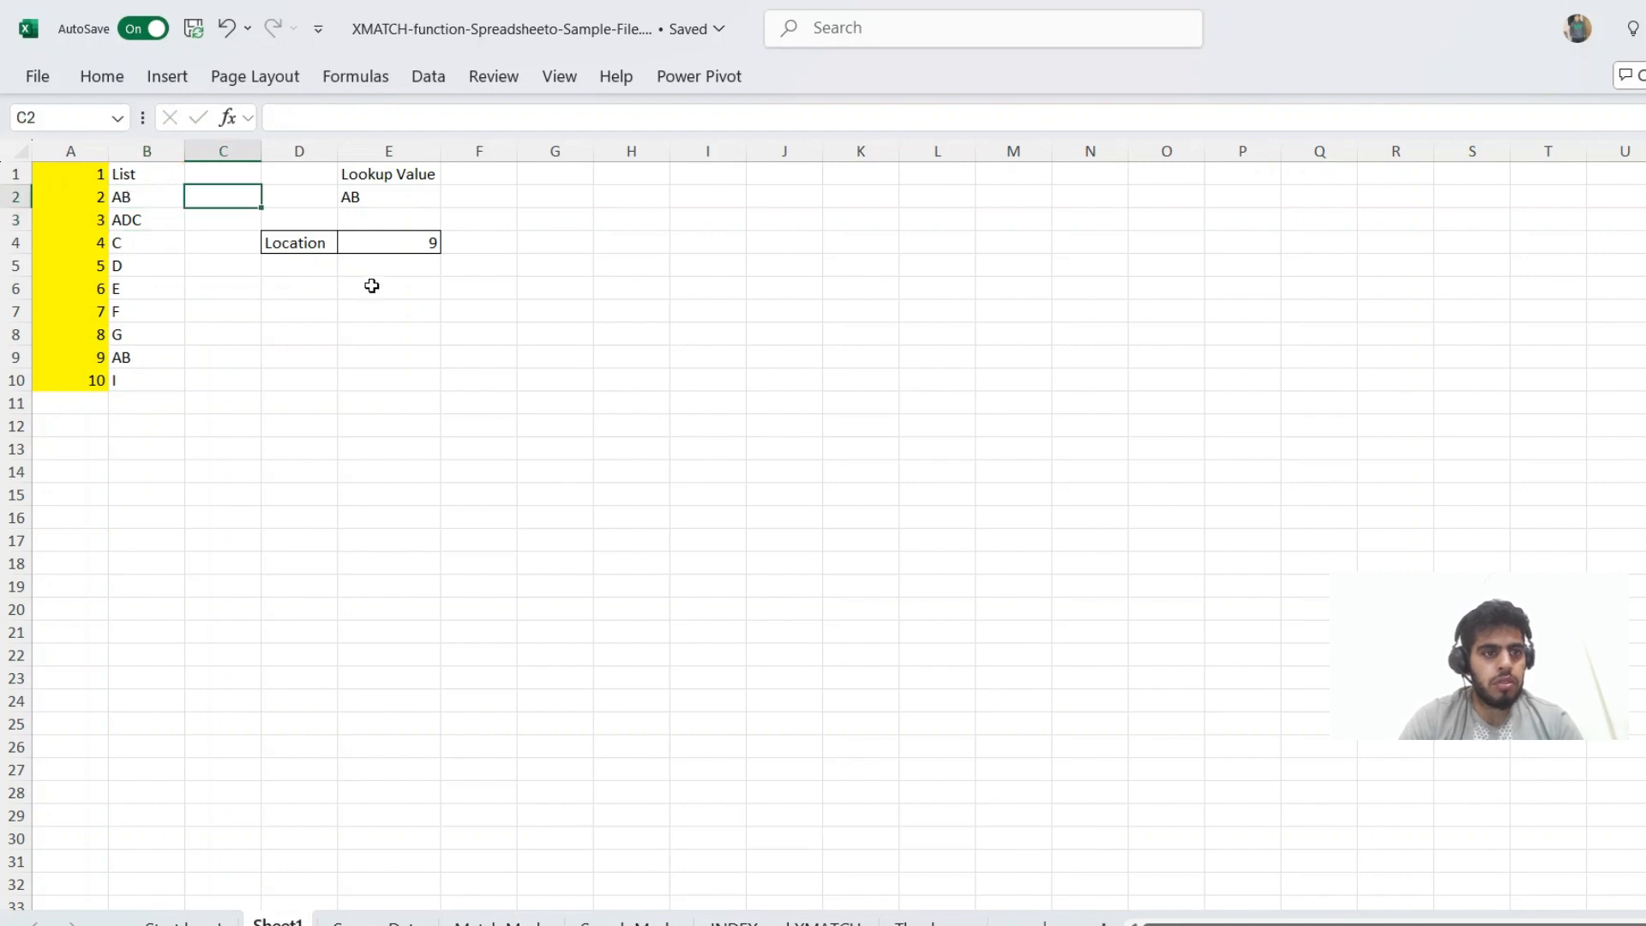
# Step: Set the search mode of the E4 XMATCH formula to 1 with the duplicate AB entries in the list
pyautogui.doubleClick(421, 244)
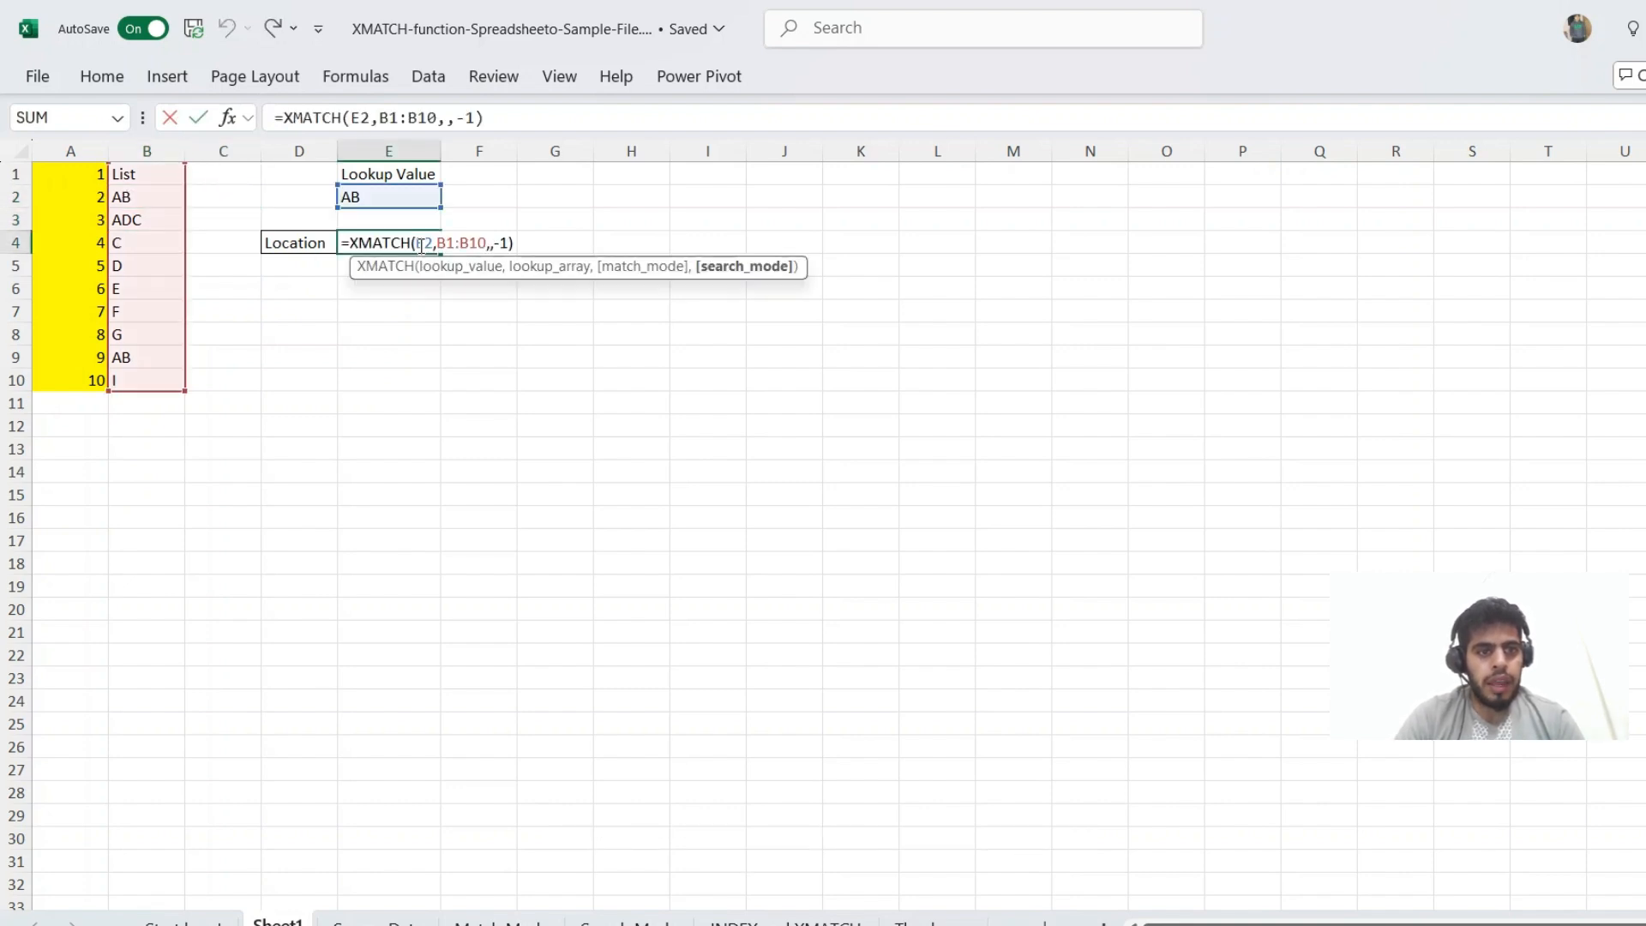
pyautogui.press('BackSpace')
pyautogui.press('Return')
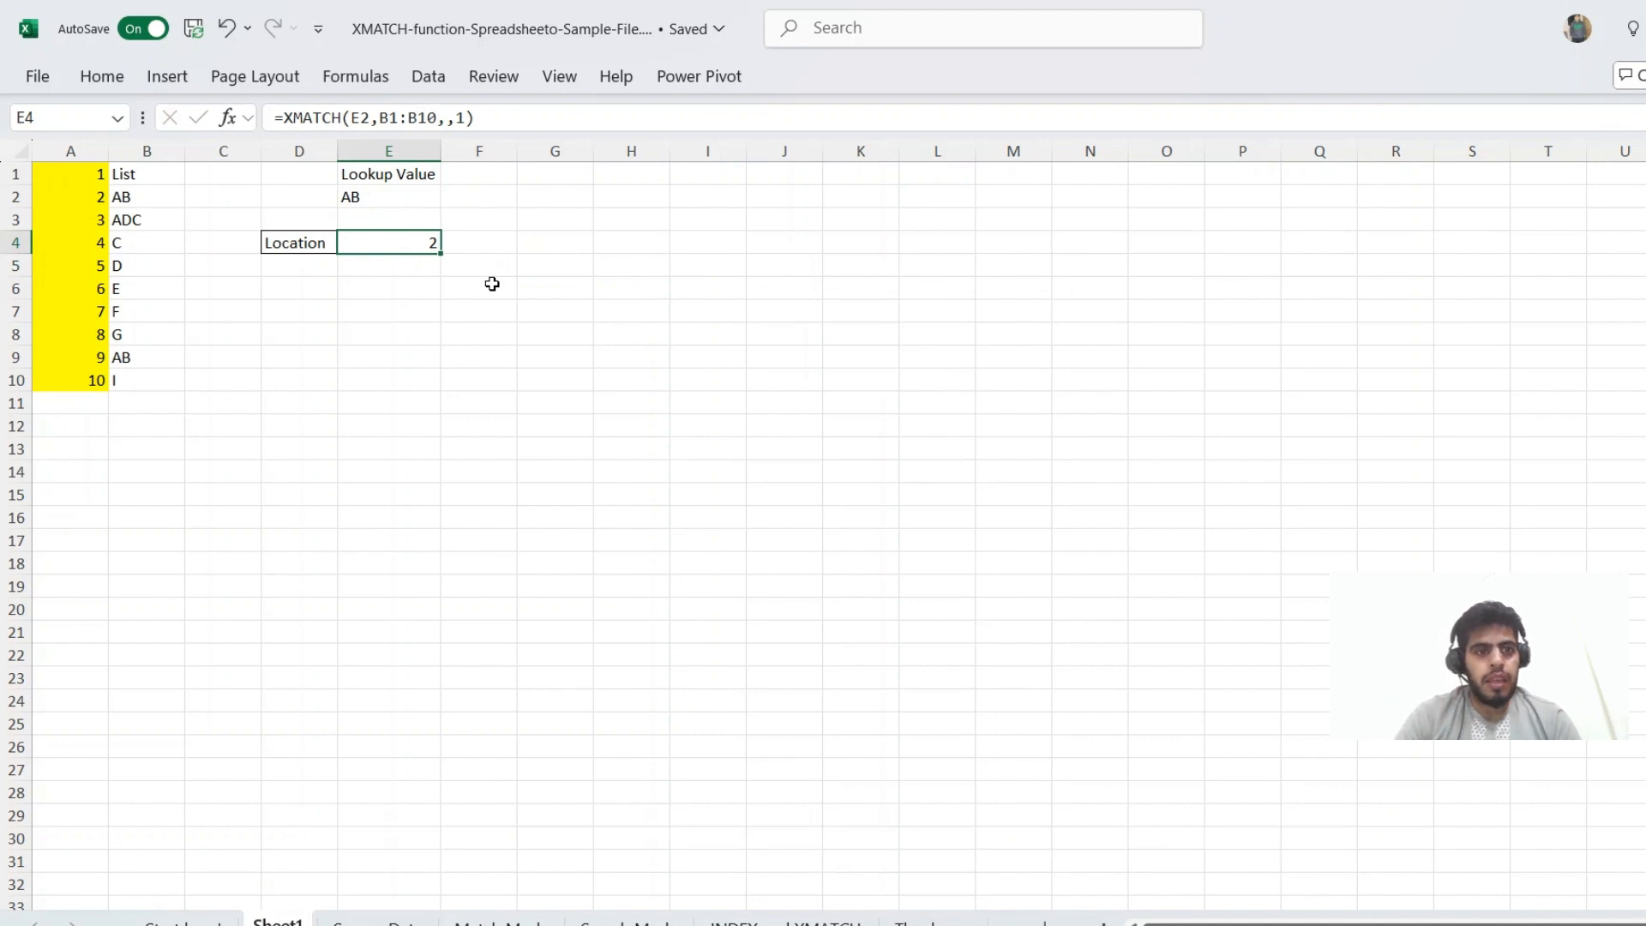
# Step: Switch the E4 formula's search mode to -1 and compare its result with the AB entry in row 9
pyautogui.press('F2')
pyautogui.press('Left')
pyautogui.press('BackSpace')
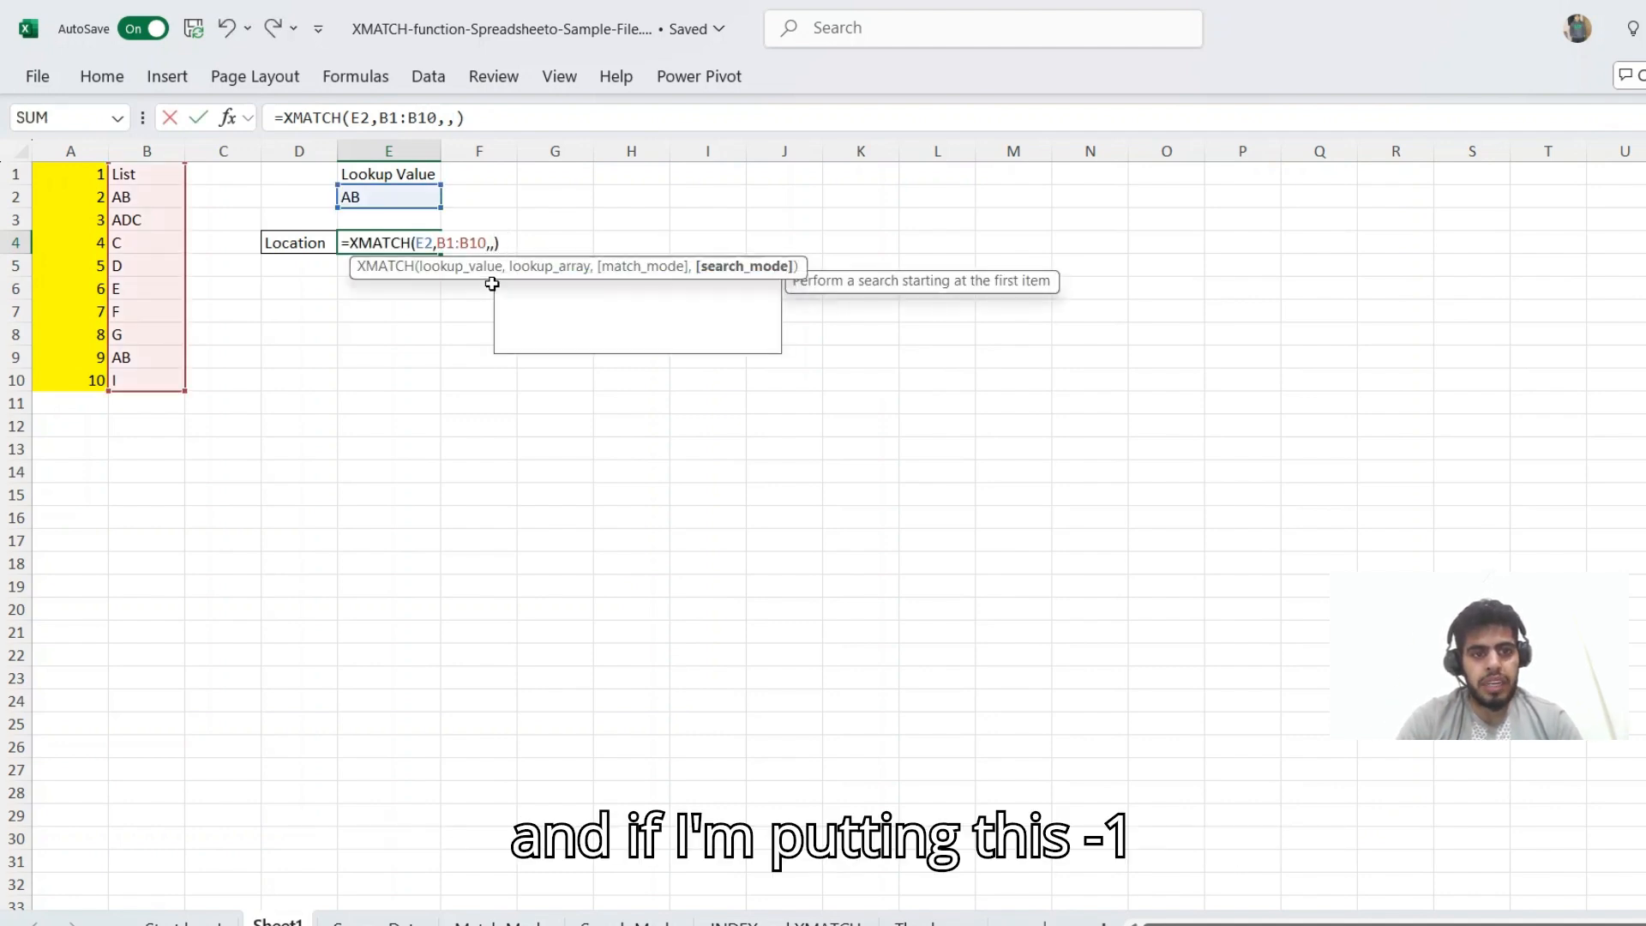
pyautogui.write('-1')
pyautogui.press('Return')
pyautogui.press('Up')
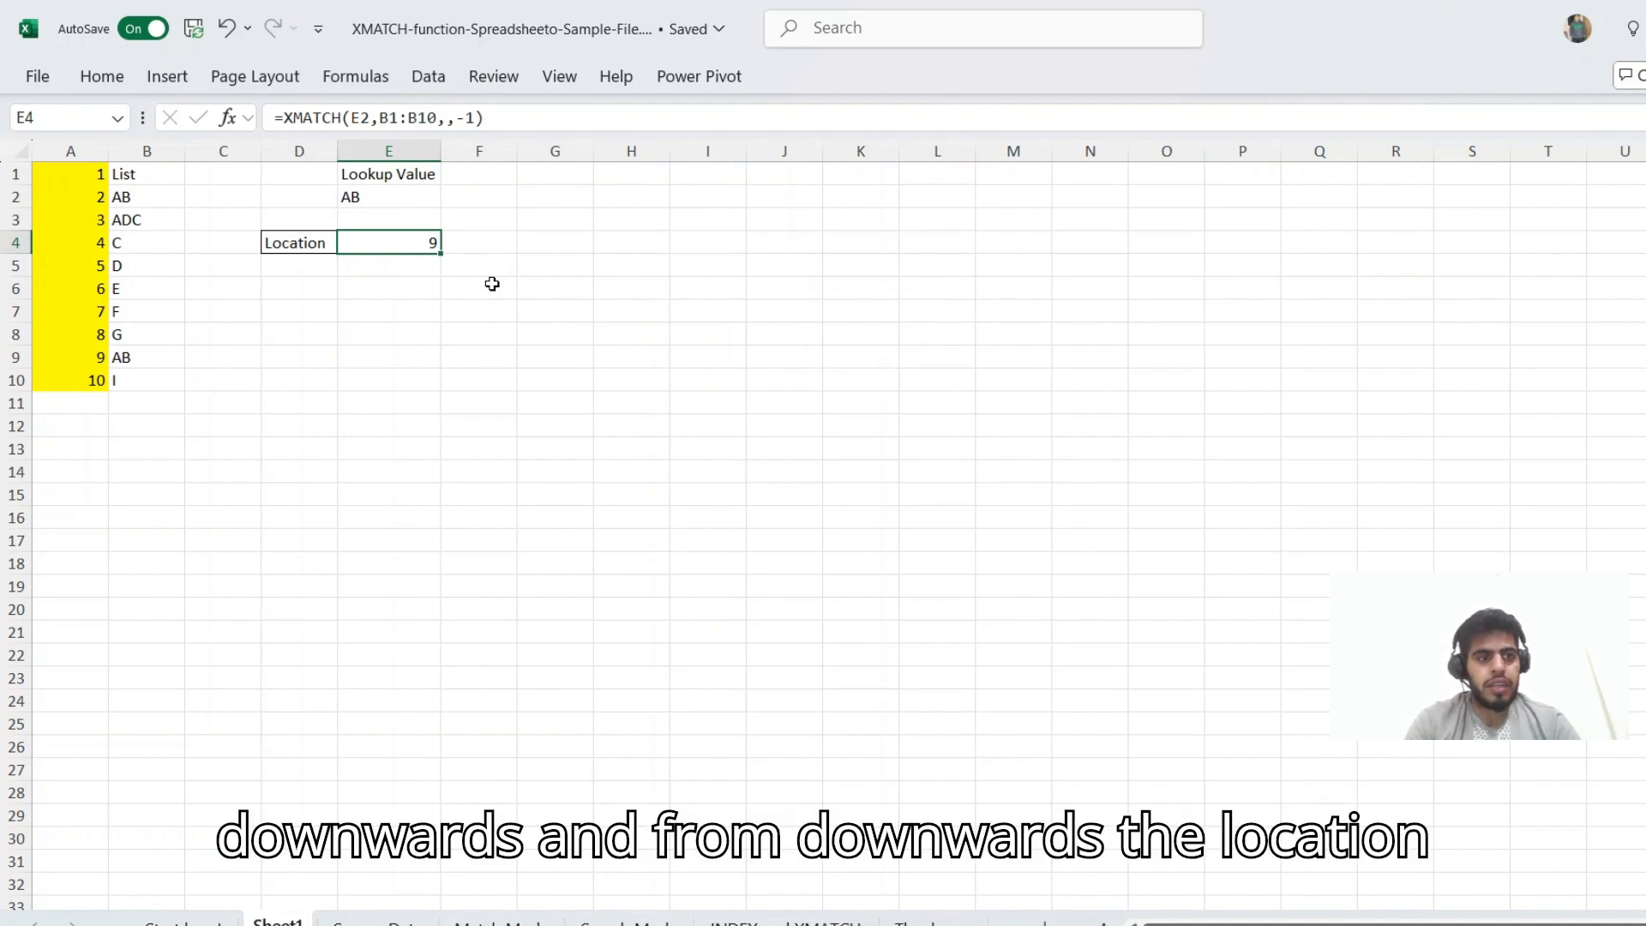
pyautogui.moveTo(94, 358); pyautogui.dragTo(121, 358)
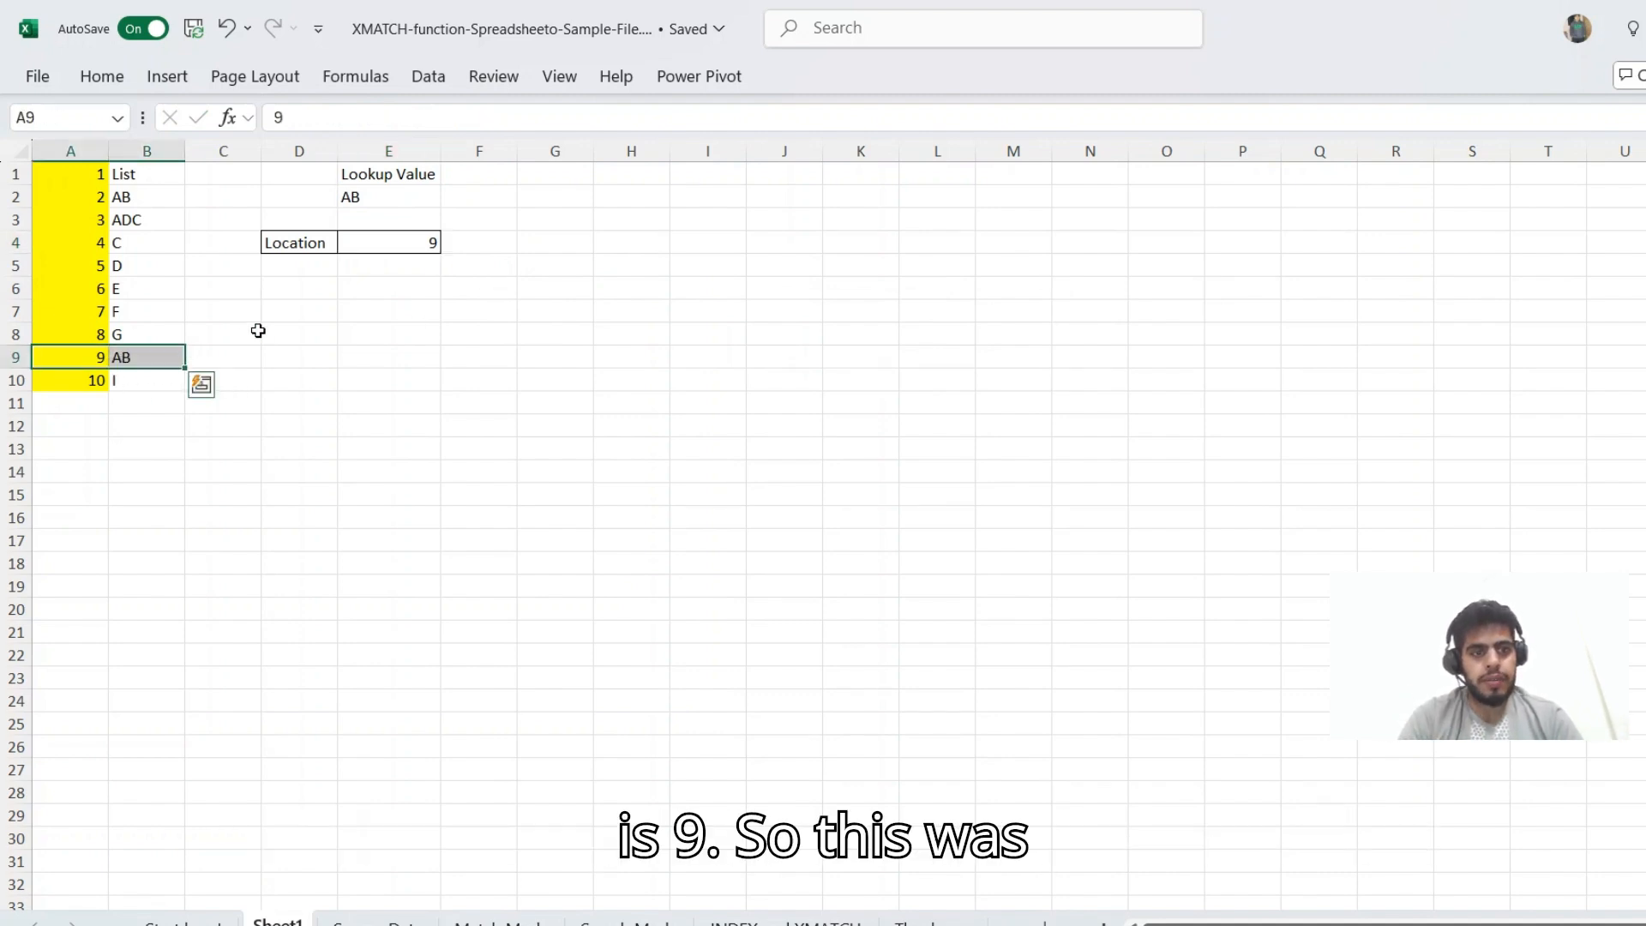
pyautogui.click(340, 273)
pyautogui.moveTo(351, 197); pyautogui.dragTo(380, 258)
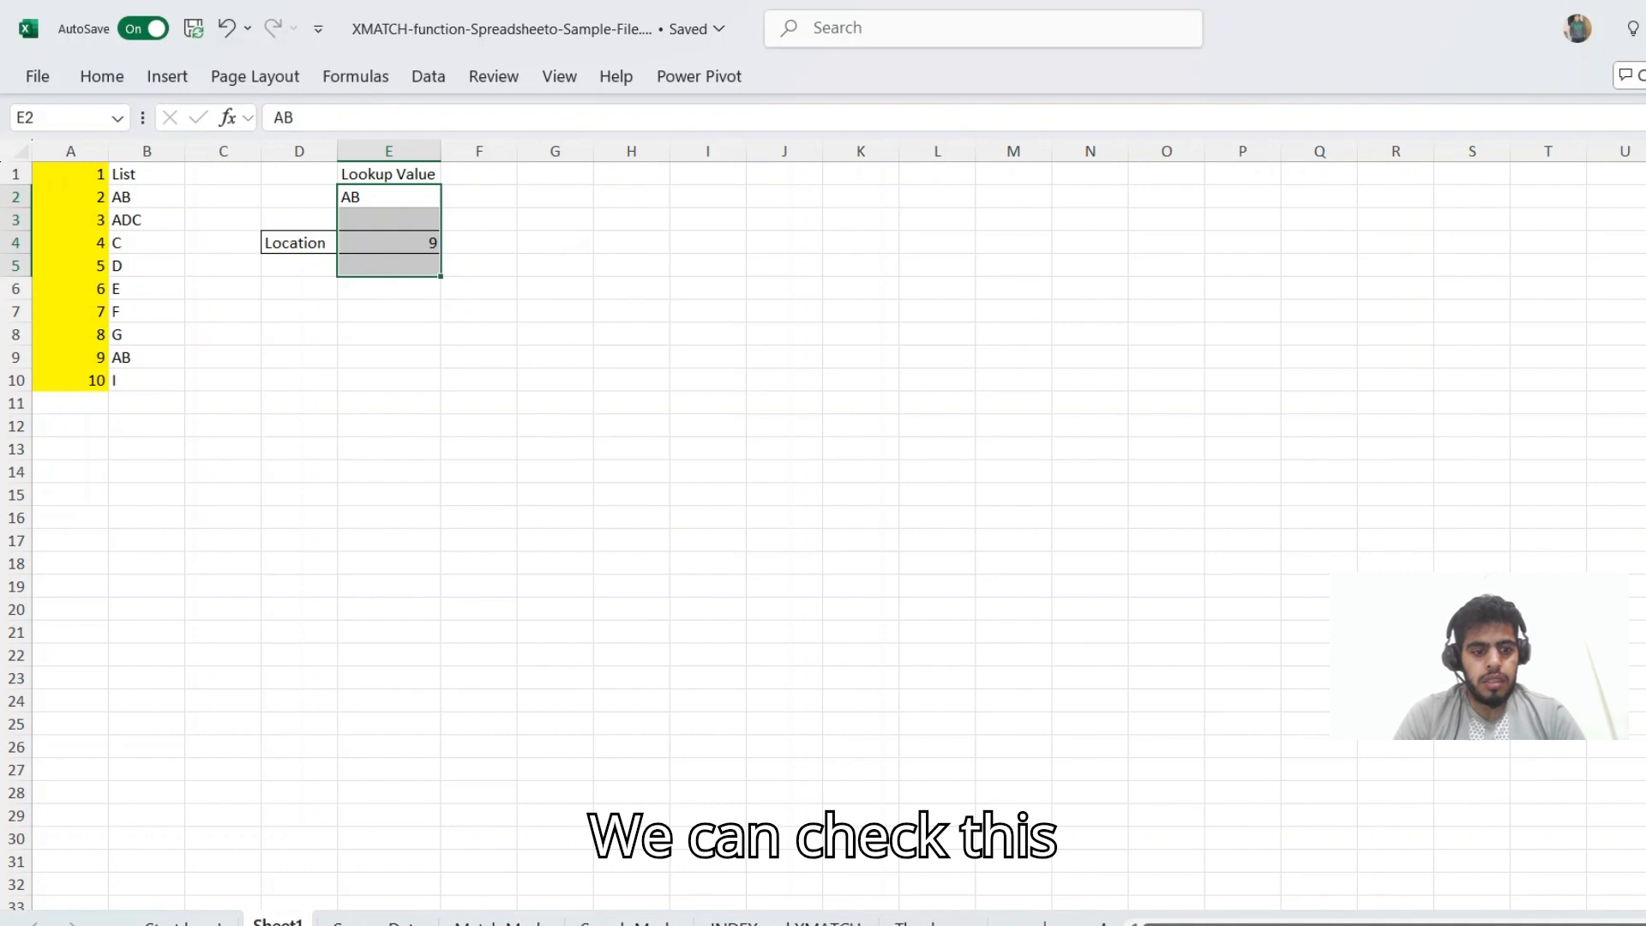
# Step: Open the Source Data sheet and review the share price table with the company name and position labels below it
pyautogui.click(374, 924)
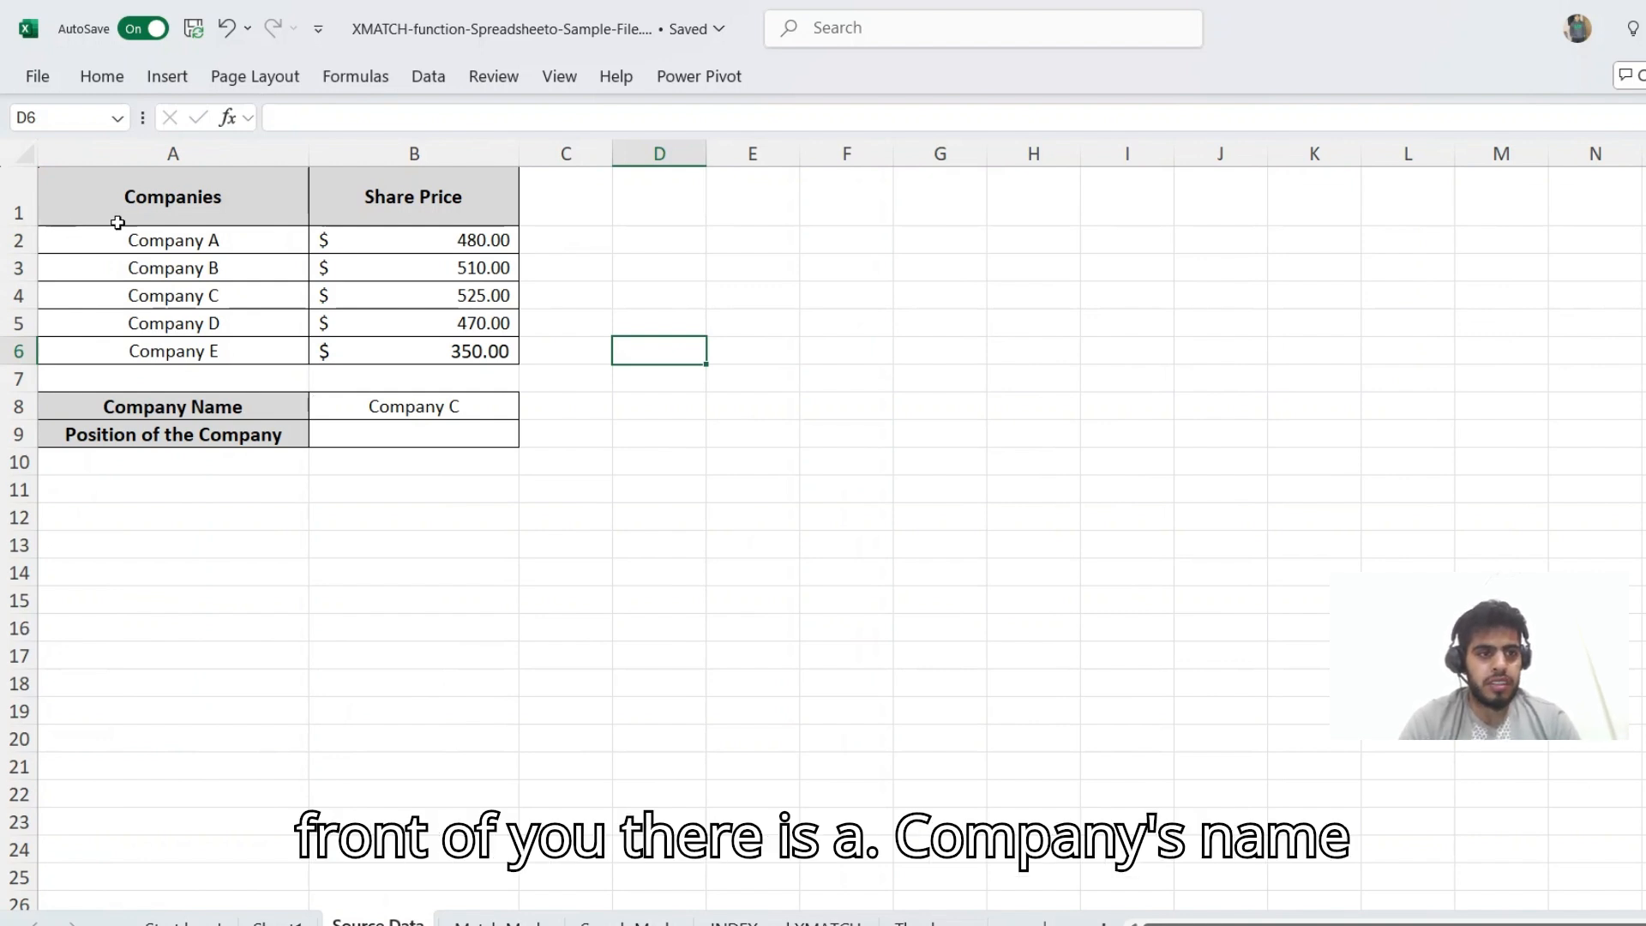
pyautogui.moveTo(146, 210); pyautogui.dragTo(481, 355)
pyautogui.click(167, 402)
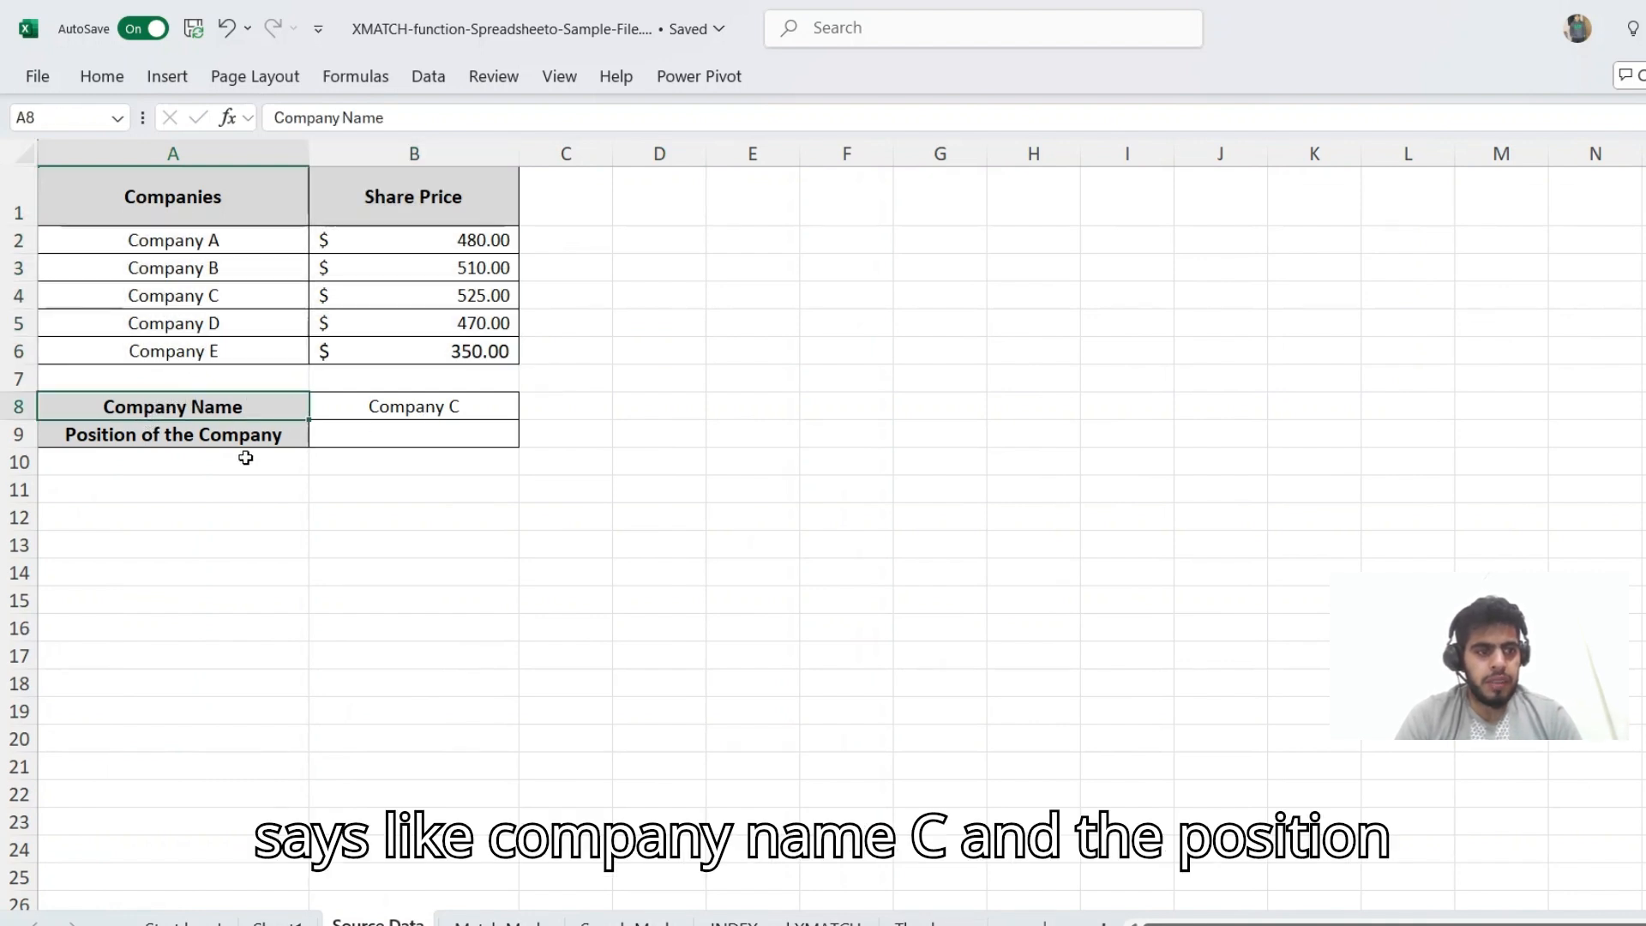
pyautogui.click(242, 434)
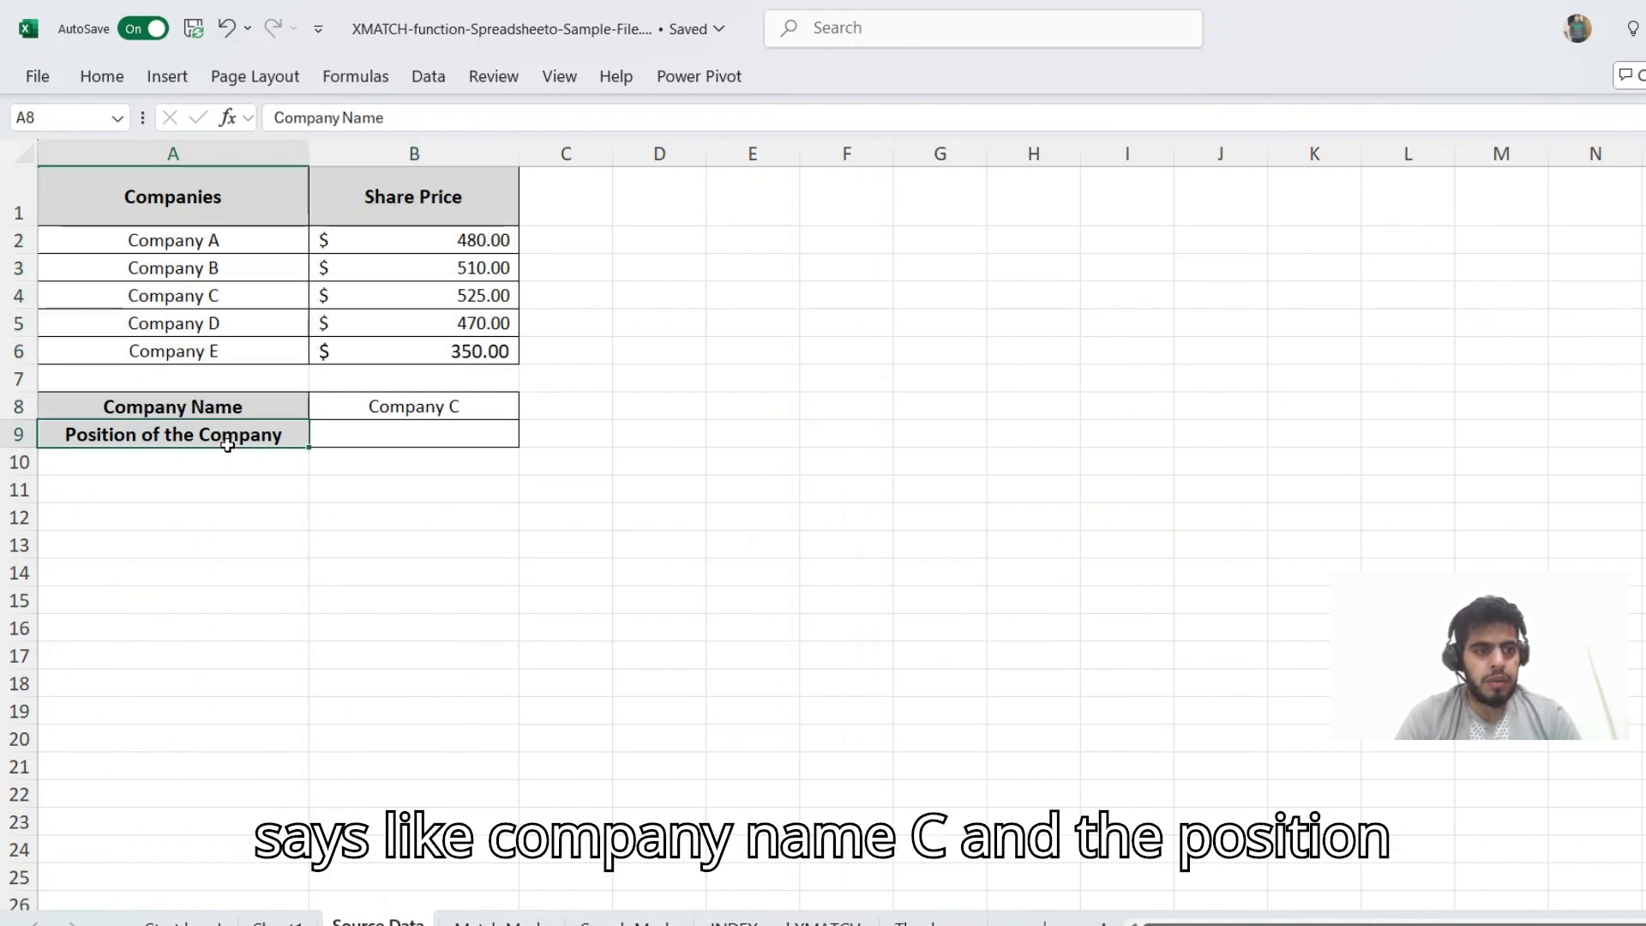
# Step: Start an XMATCH formula in B9 of Source Data, using the company name in B8 as the lookup value
pyautogui.click(382, 439)
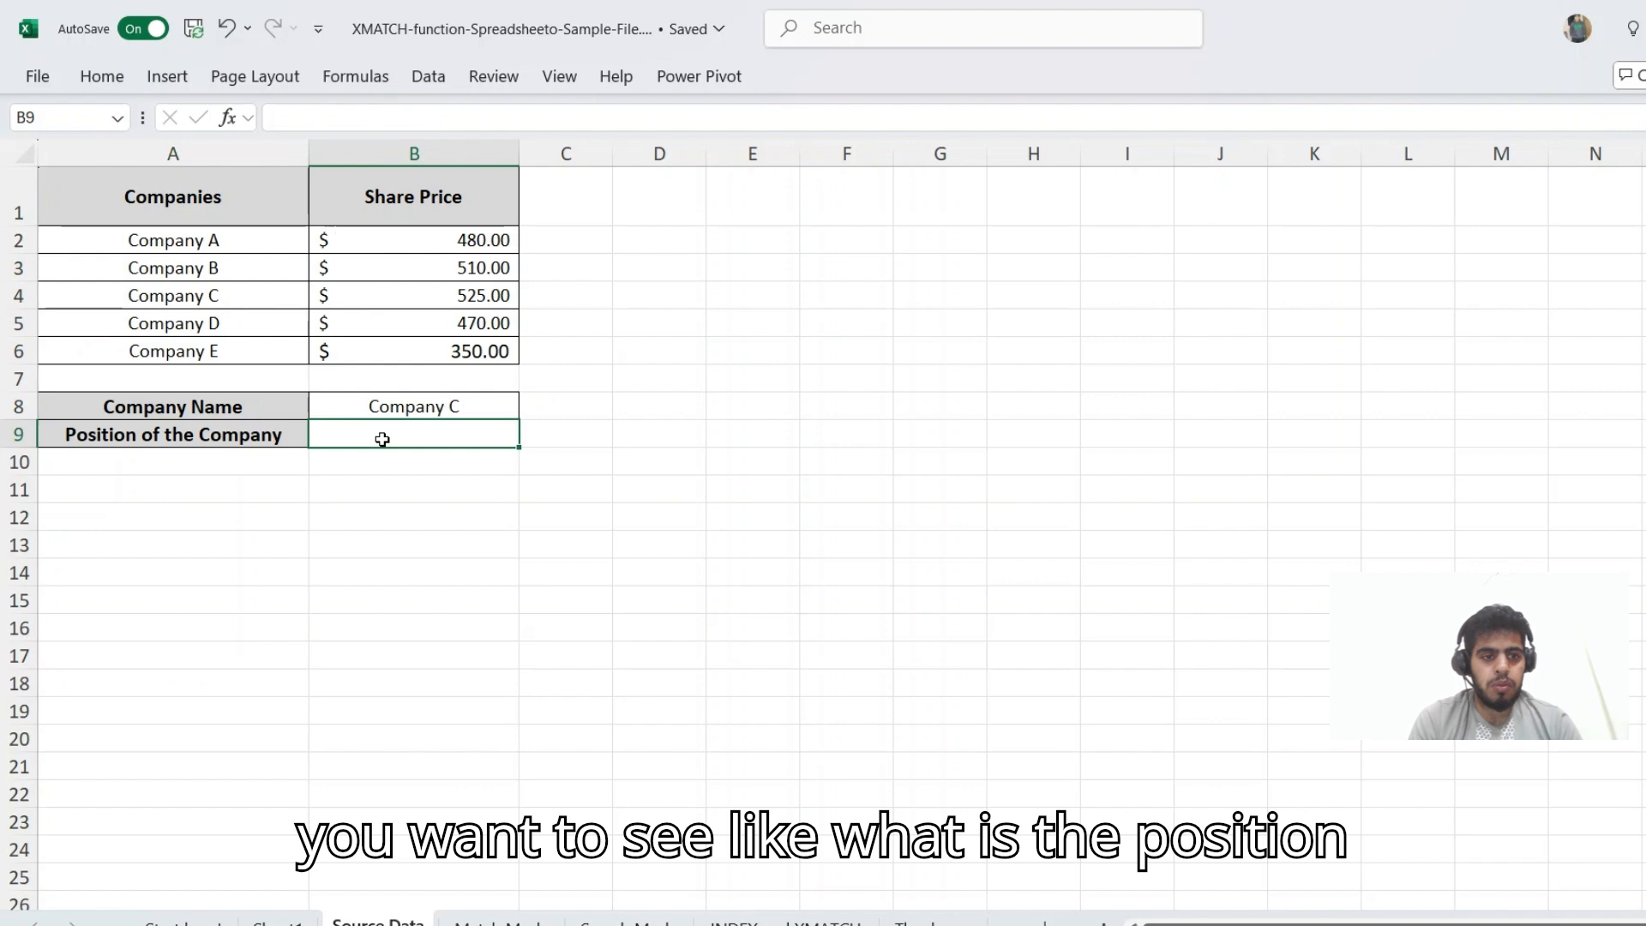
pyautogui.write('=xm')
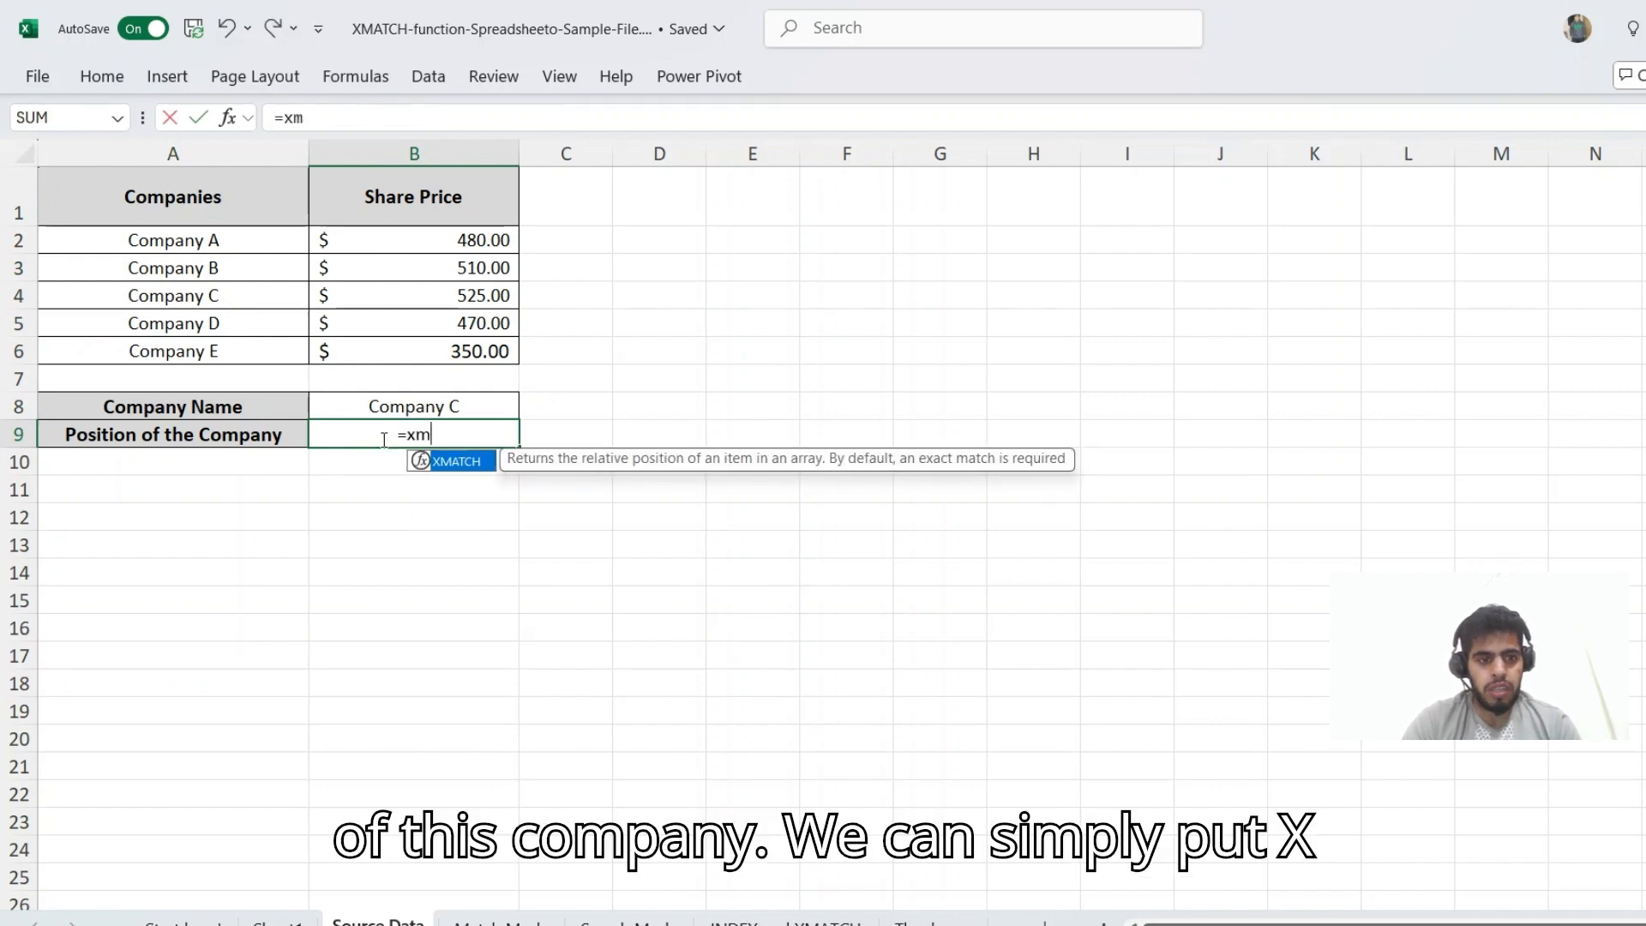
pyautogui.press('Tab')
pyautogui.press('Up')
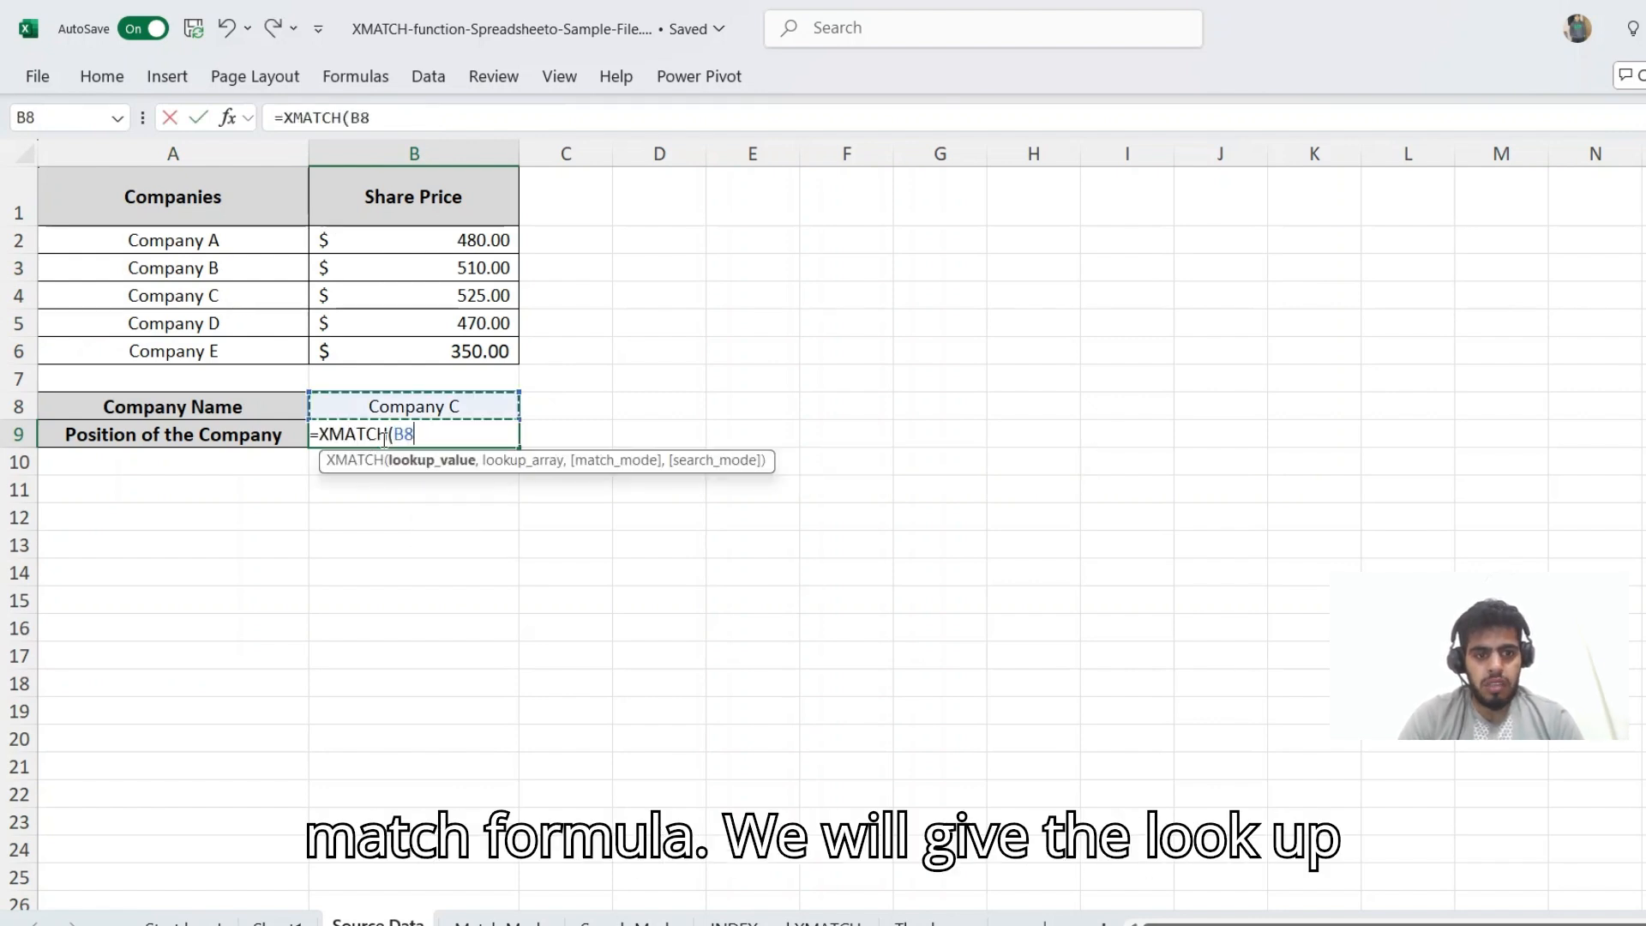
# Step: Use the company list A2:A6 as the lookup array and enter the XMATCH formula in B9
pyautogui.write(',')
pyautogui.press('Left')
pyautogui.press('Up')
pyautogui.press('Up')
pyautogui.press('Up')
pyautogui.press('Up')
pyautogui.press('Up')
pyautogui.press('Up')
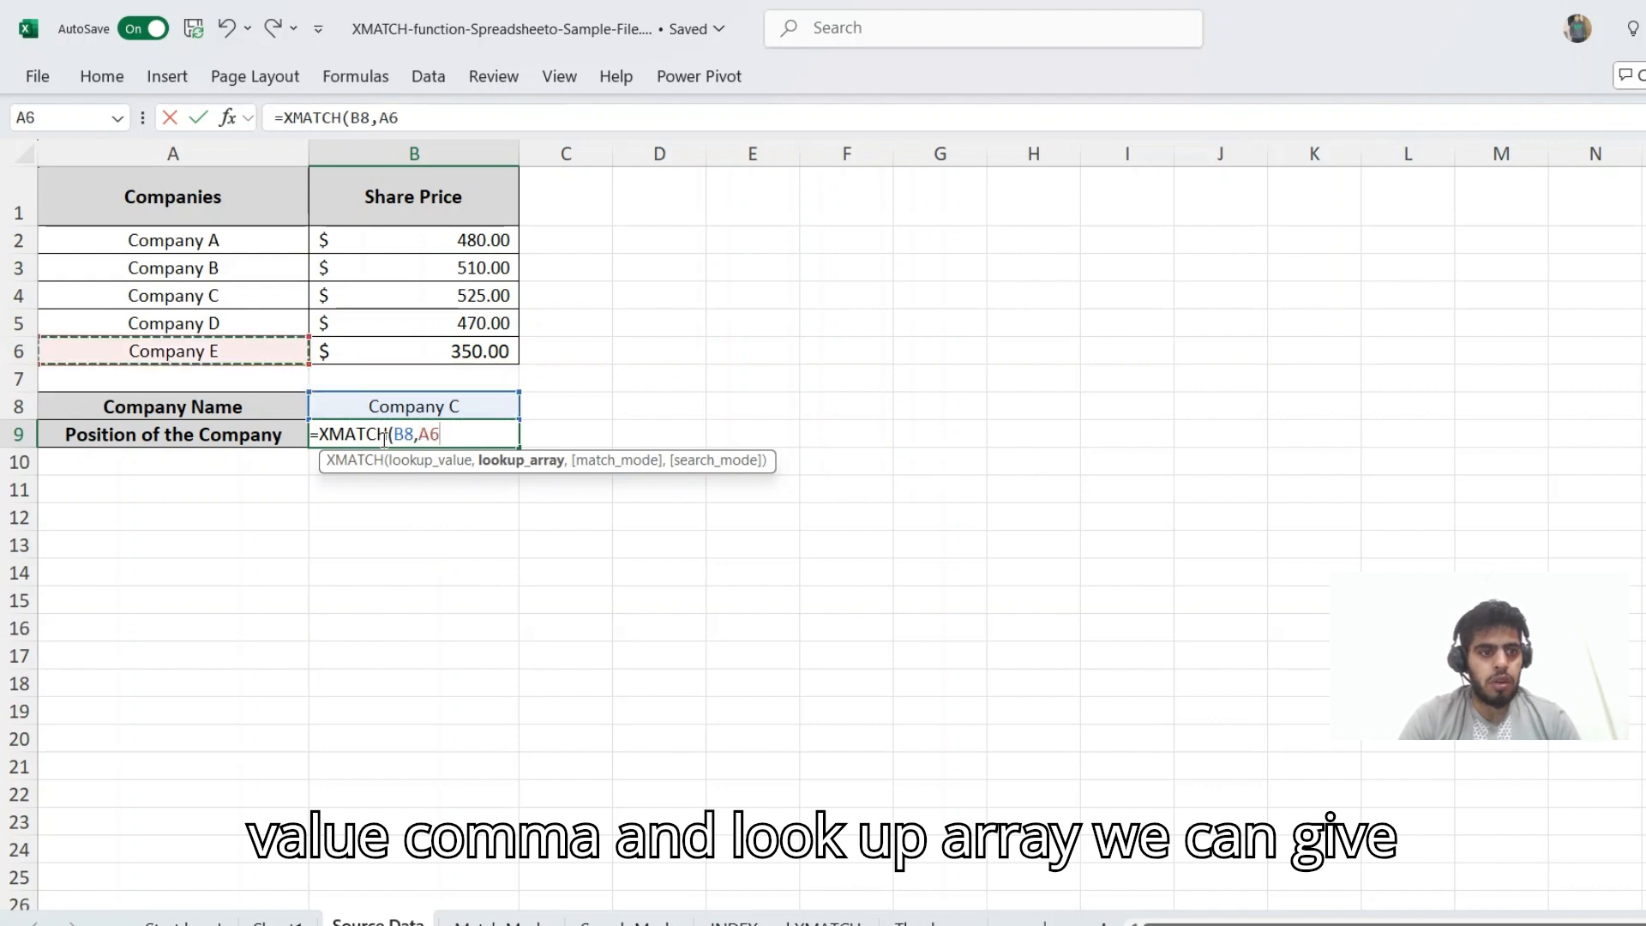
pyautogui.press('Up')
pyautogui.press('Up')
pyautogui.press('Down')
pyautogui.hotkey('shift', 'Down')
pyautogui.hotkey('shift', 'Down')
pyautogui.hotkey('shift', 'Down')
pyautogui.hotkey('shift', 'Down')
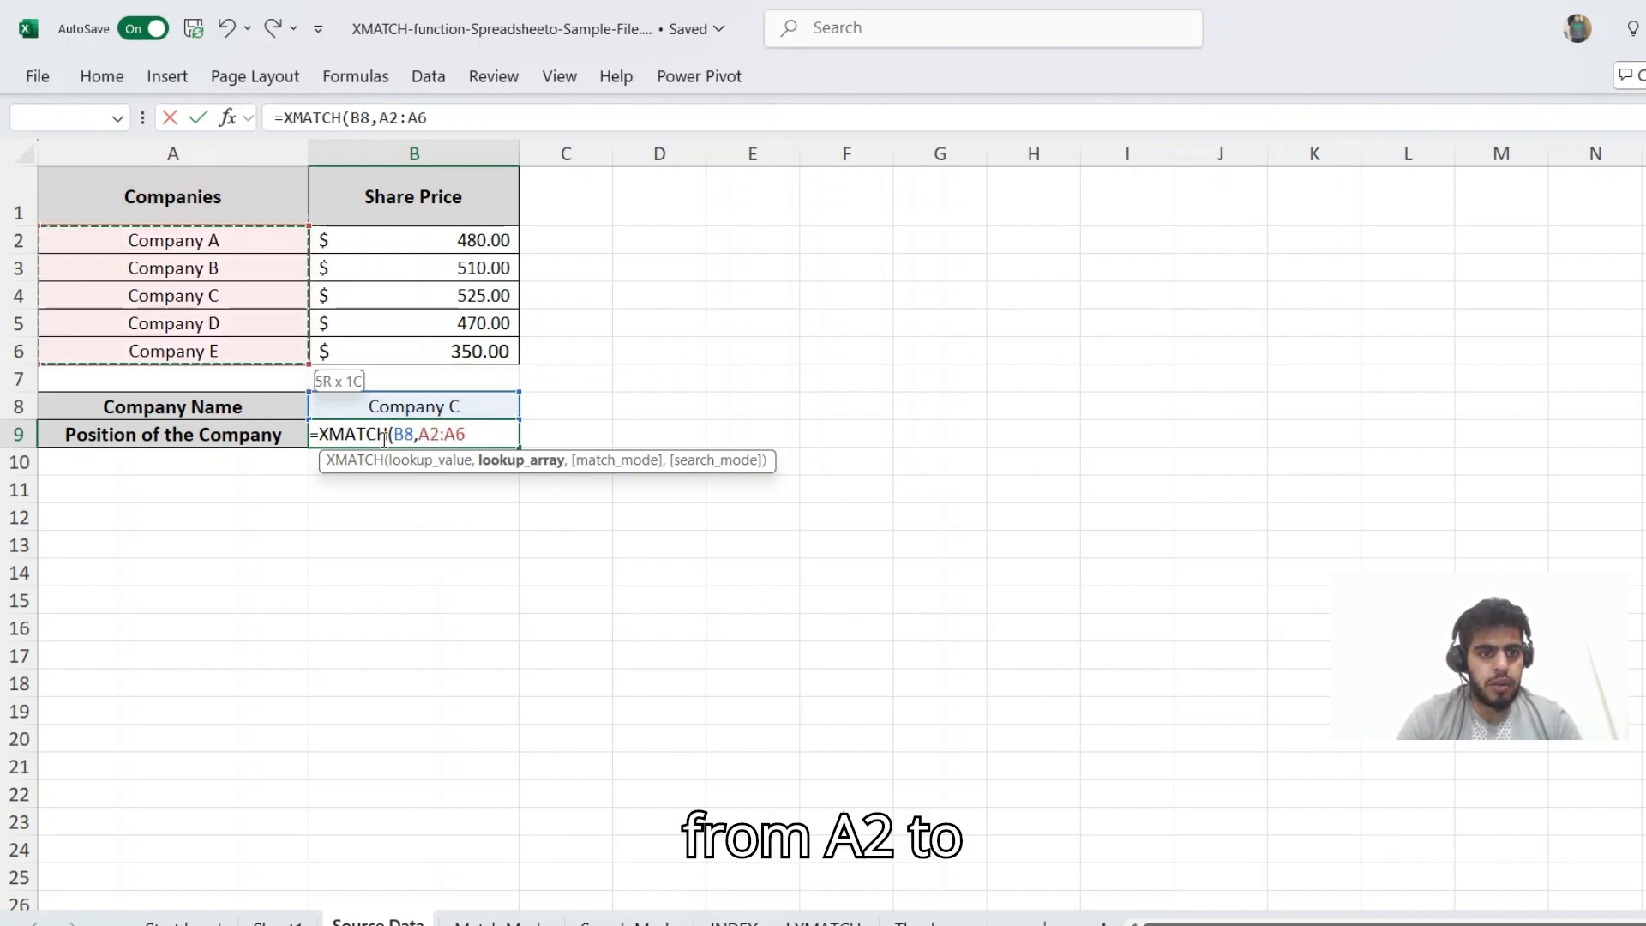
pyautogui.press('Return')
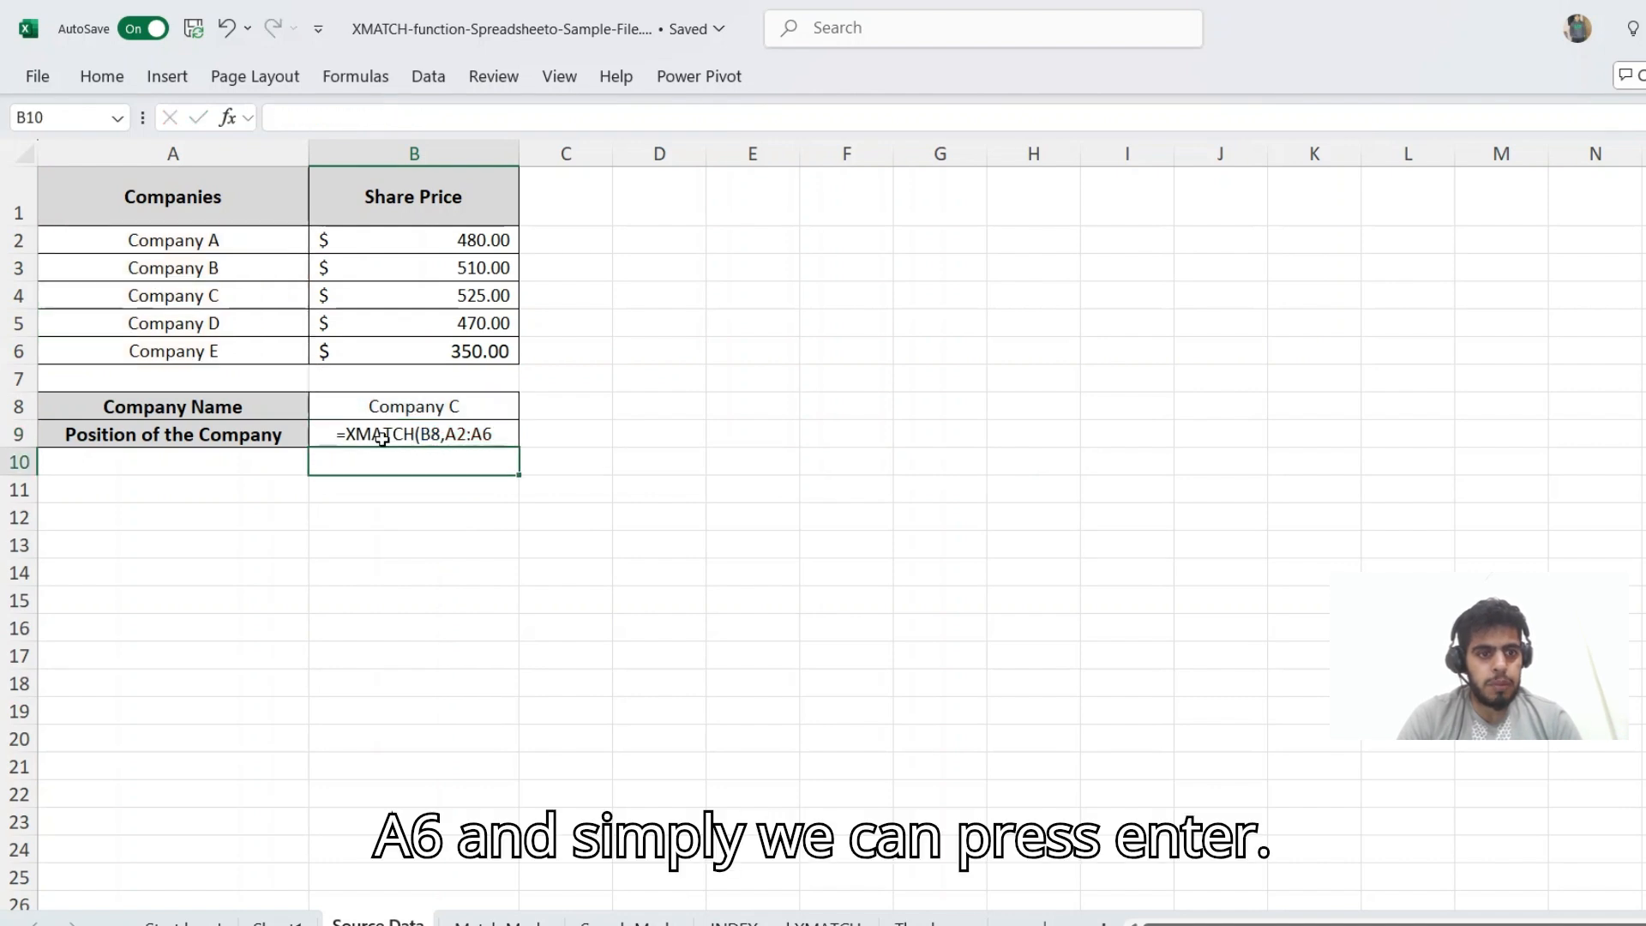
# Step: Try to make the XMATCH formula in B9 calculate by re-entering it
pyautogui.click(381, 438)
pyautogui.press('F2')
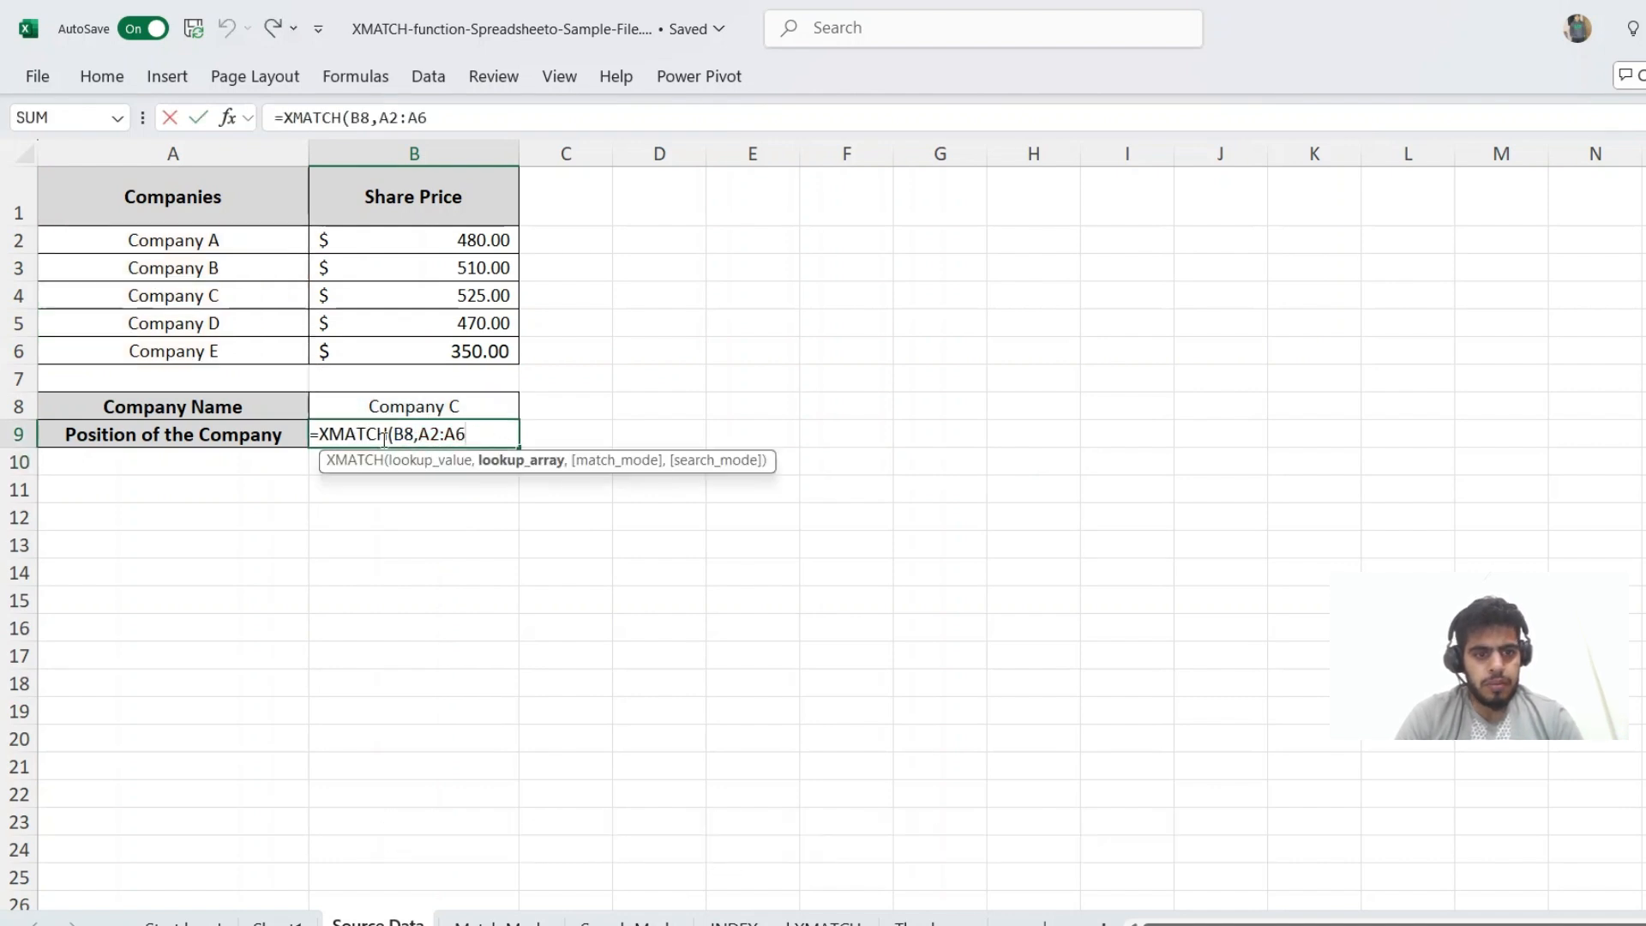
pyautogui.press('Return')
# Step: Change the number format of B9, the position of the company, to General
pyautogui.click(381, 437)
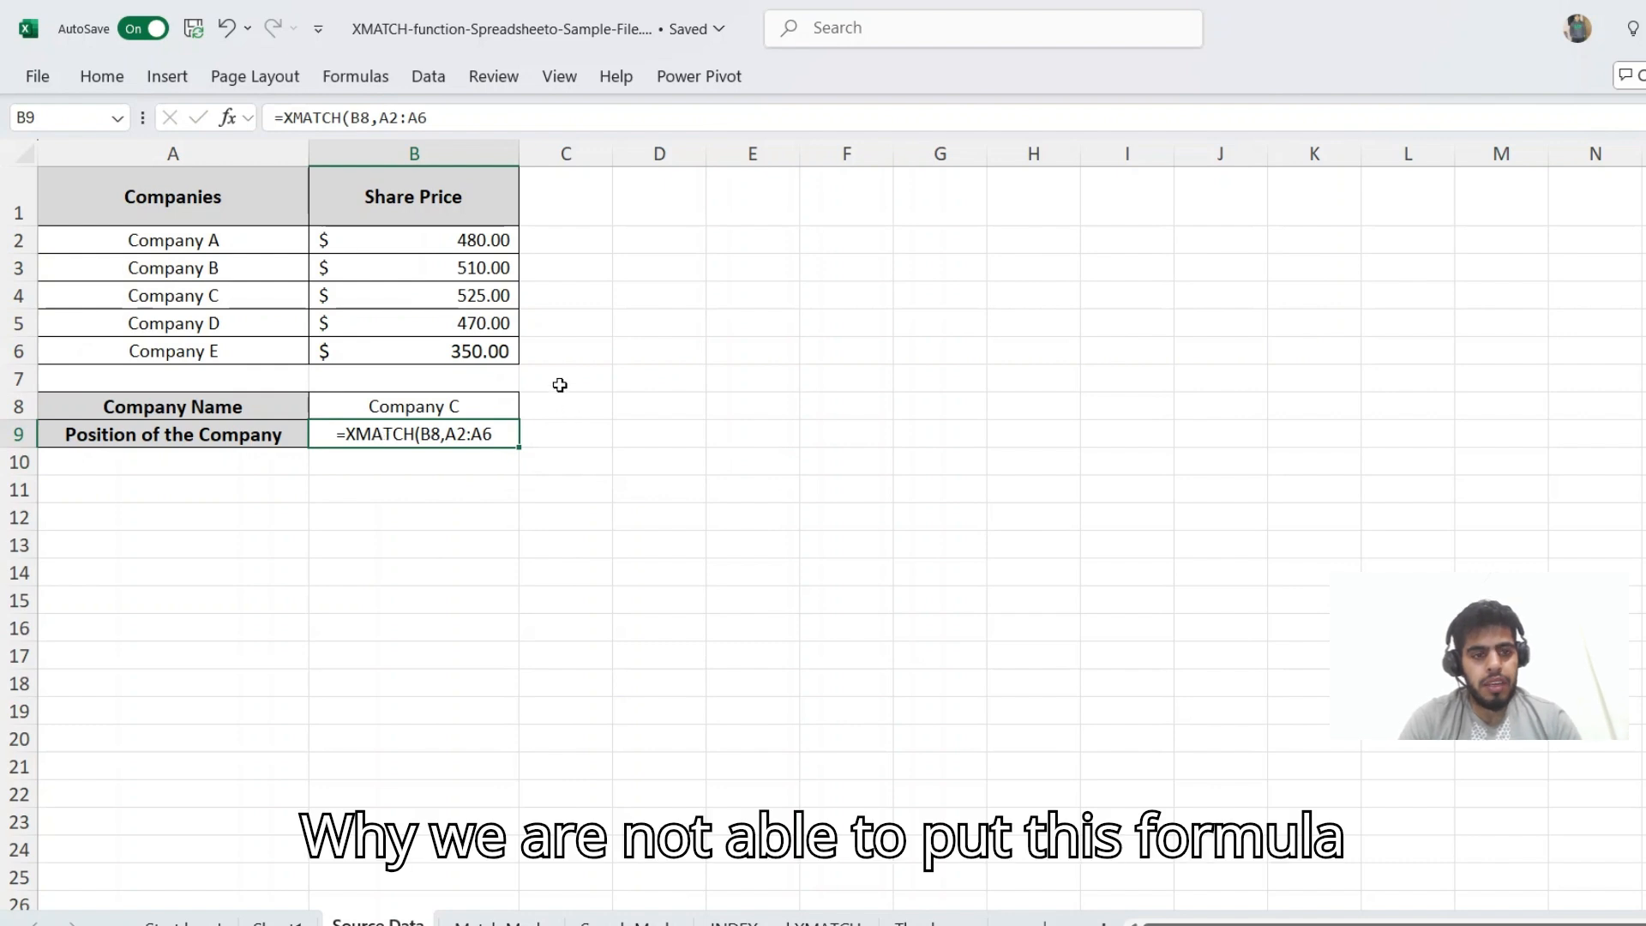
pyautogui.click(101, 78)
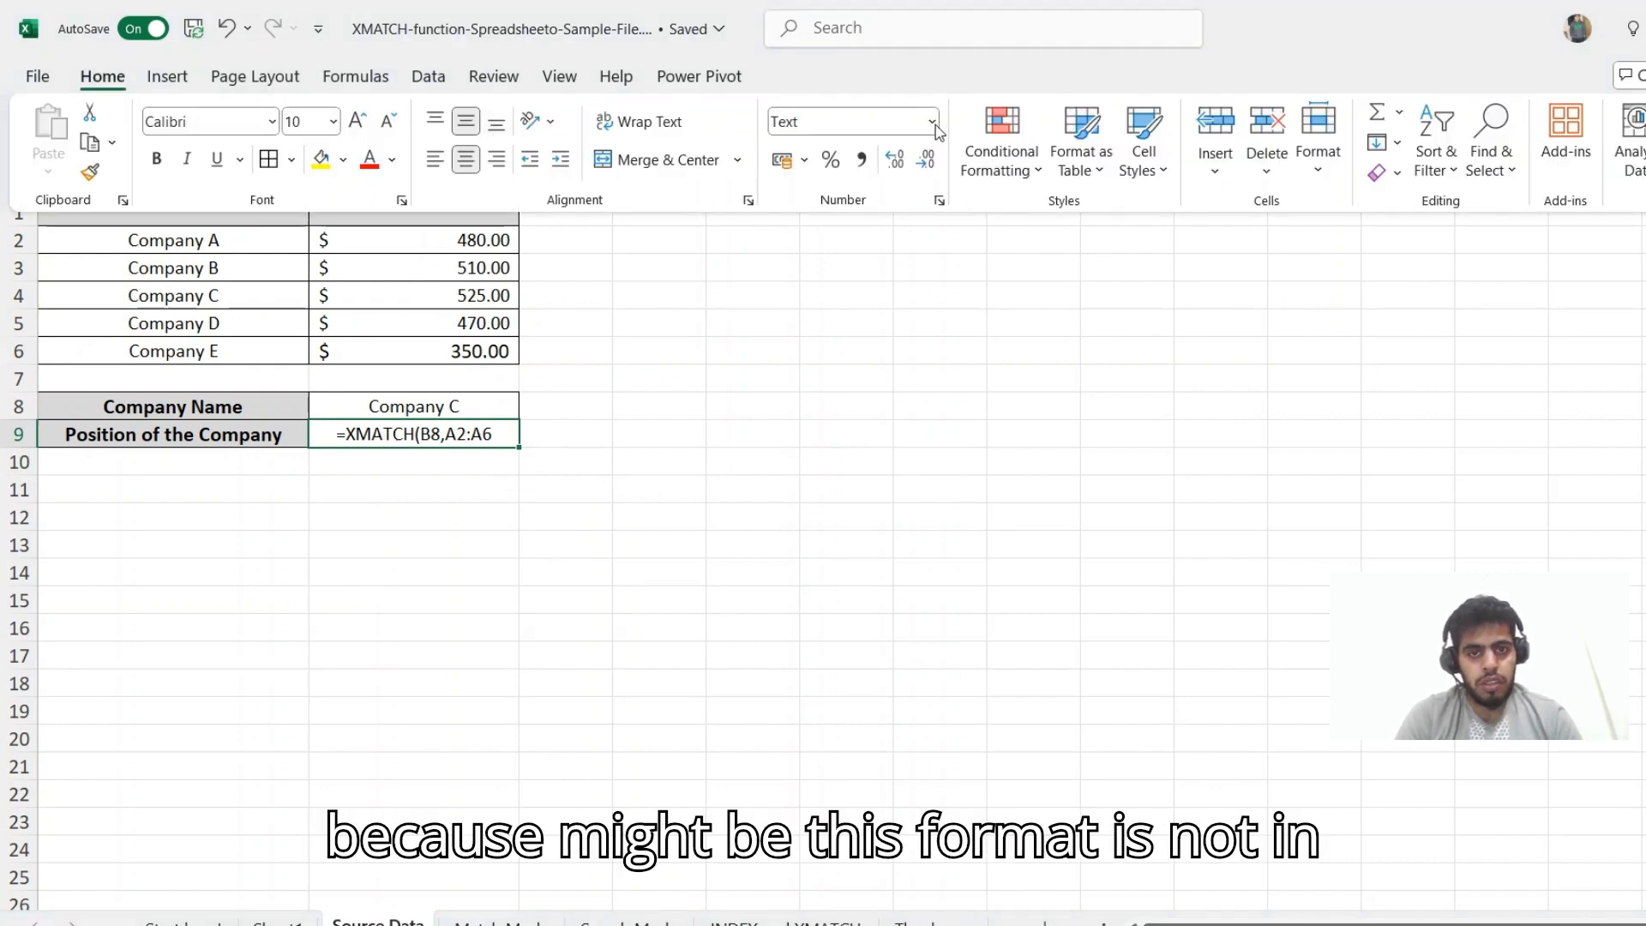
pyautogui.click(932, 121)
pyautogui.click(883, 164)
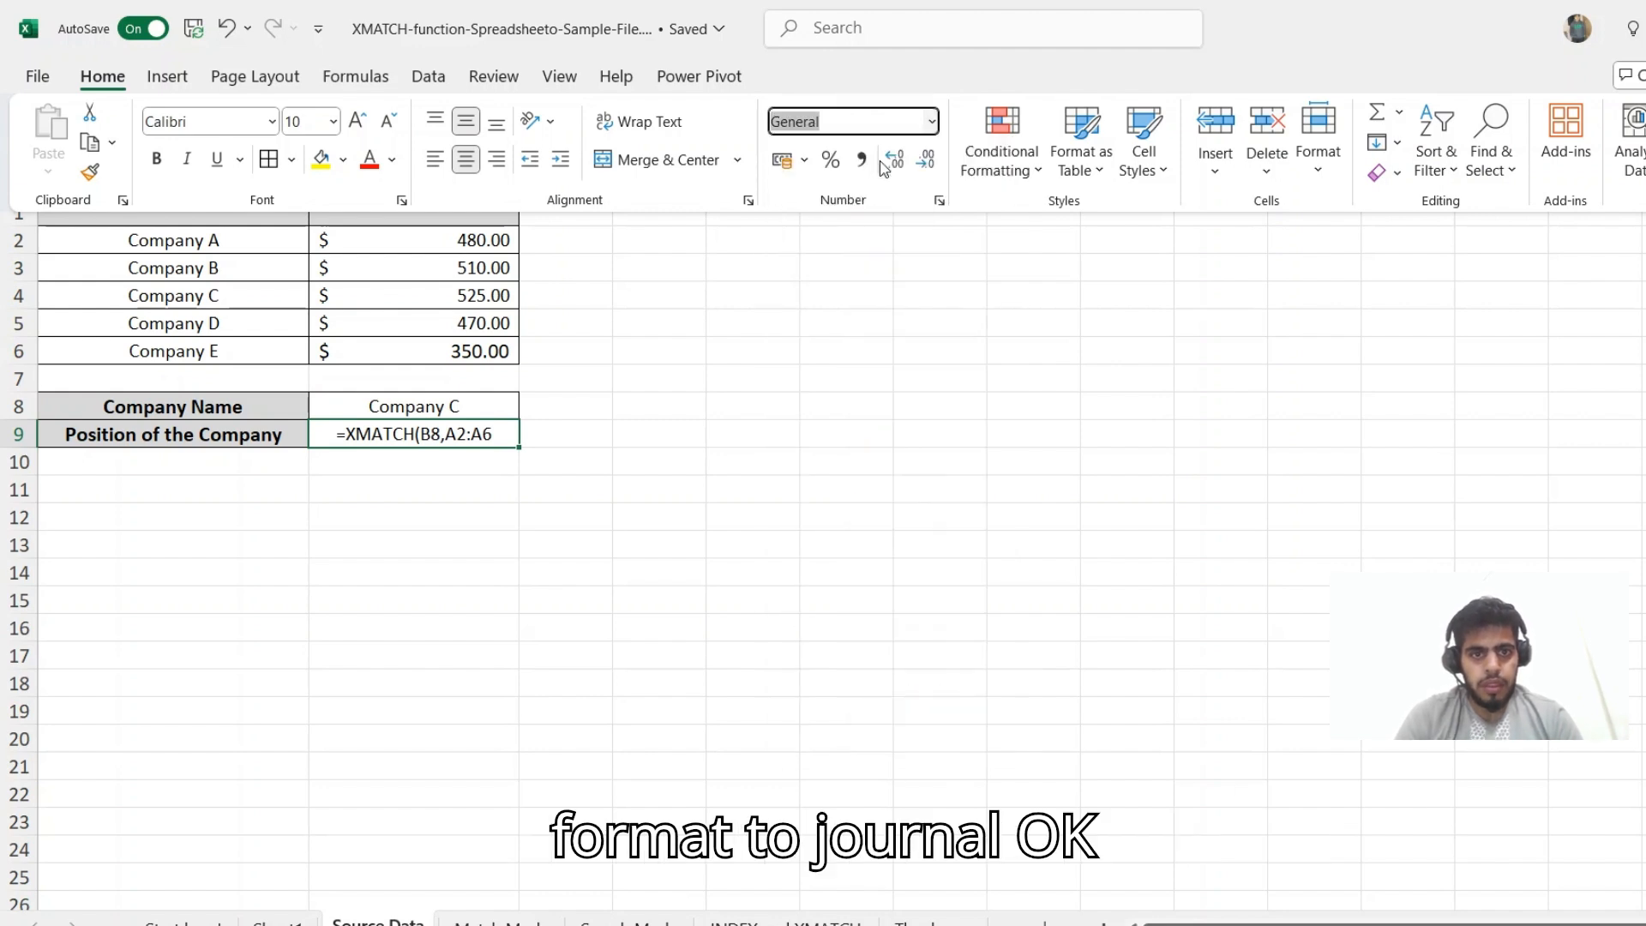
pyautogui.press('Return')
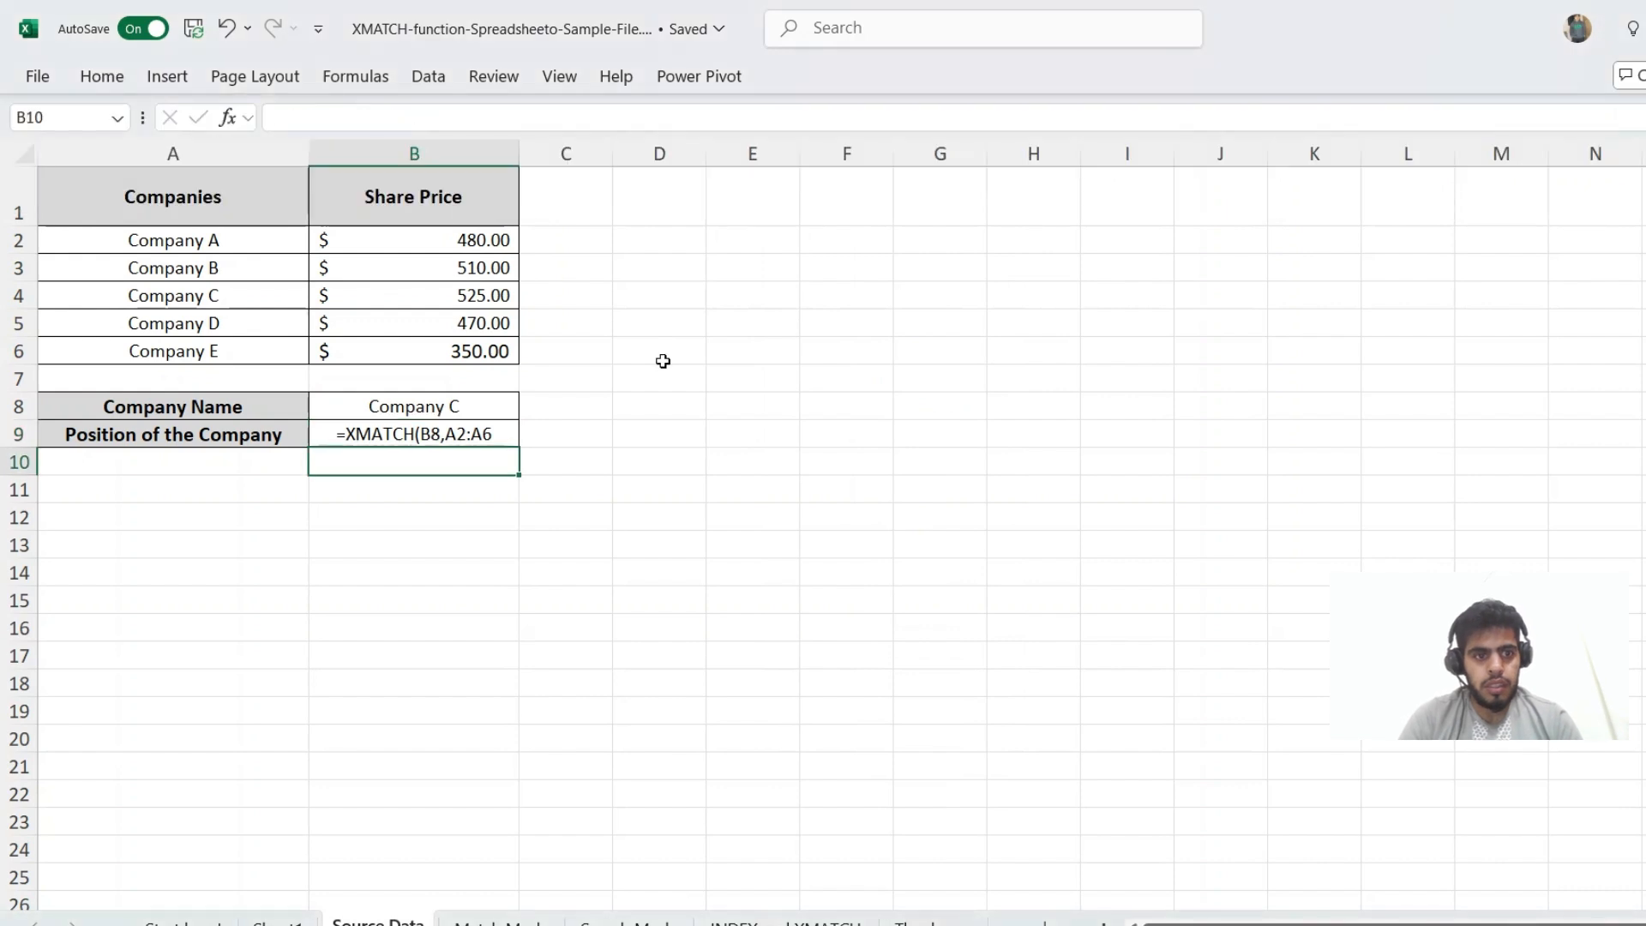
# Step: Re-enter the XMATCH formula in B9 so that it calculates with the new format
pyautogui.press('Up')
pyautogui.press('F2')
pyautogui.press('Return')
pyautogui.press('Up')
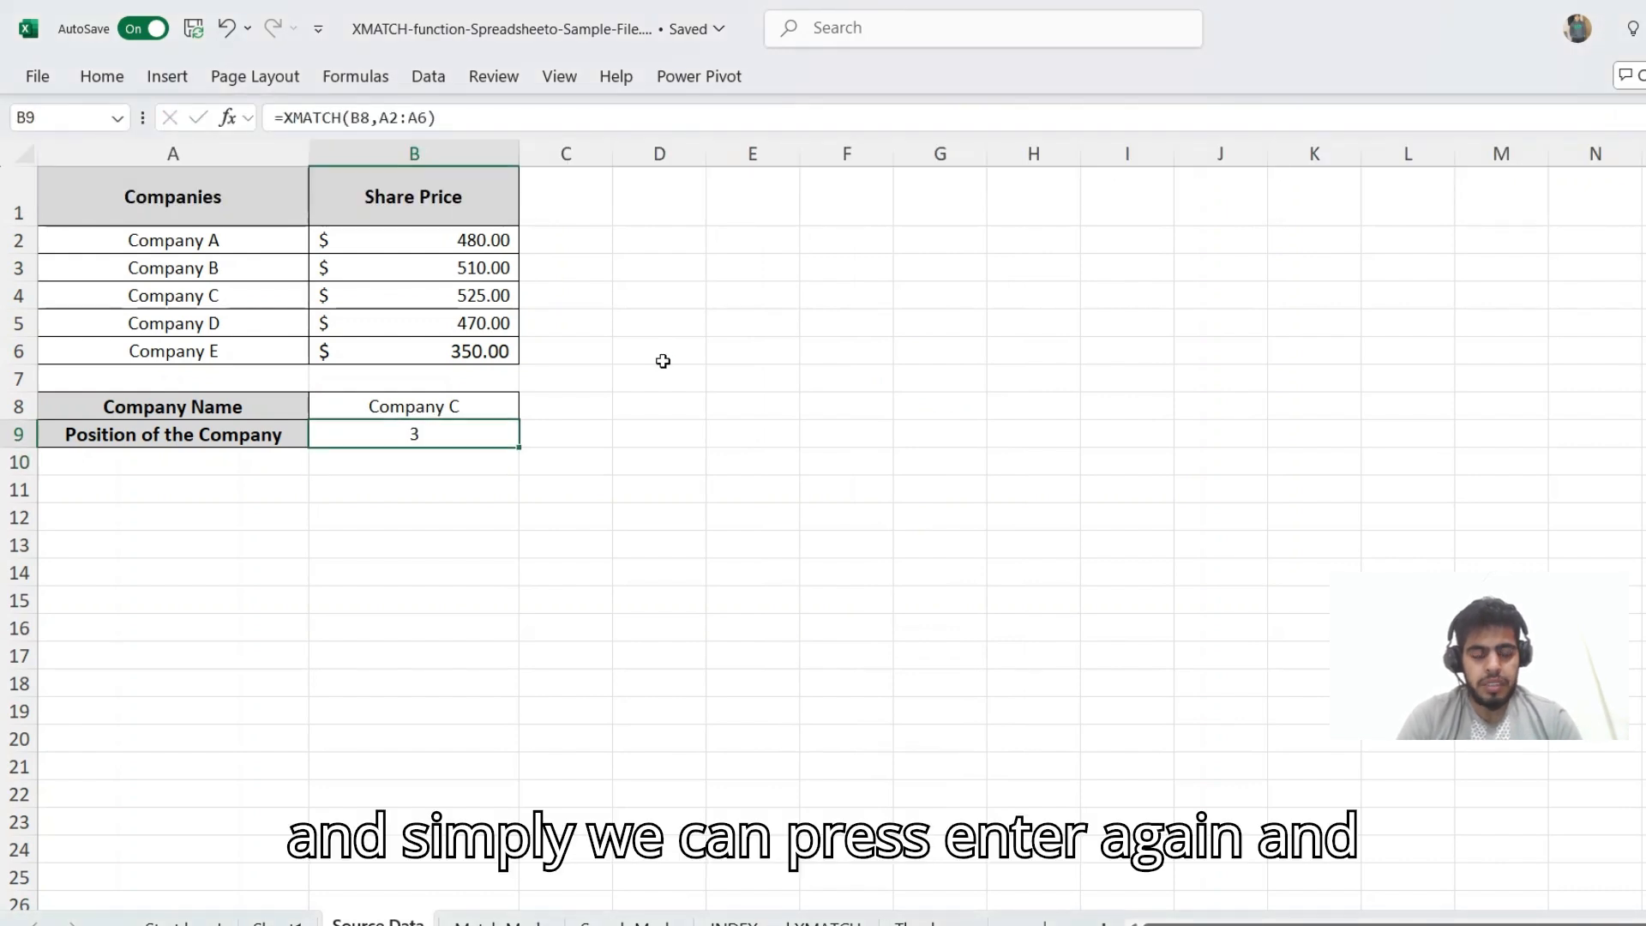
# Step: Check the position of Company C within the company list A2:A6
pyautogui.moveTo(210, 239); pyautogui.dragTo(208, 343)
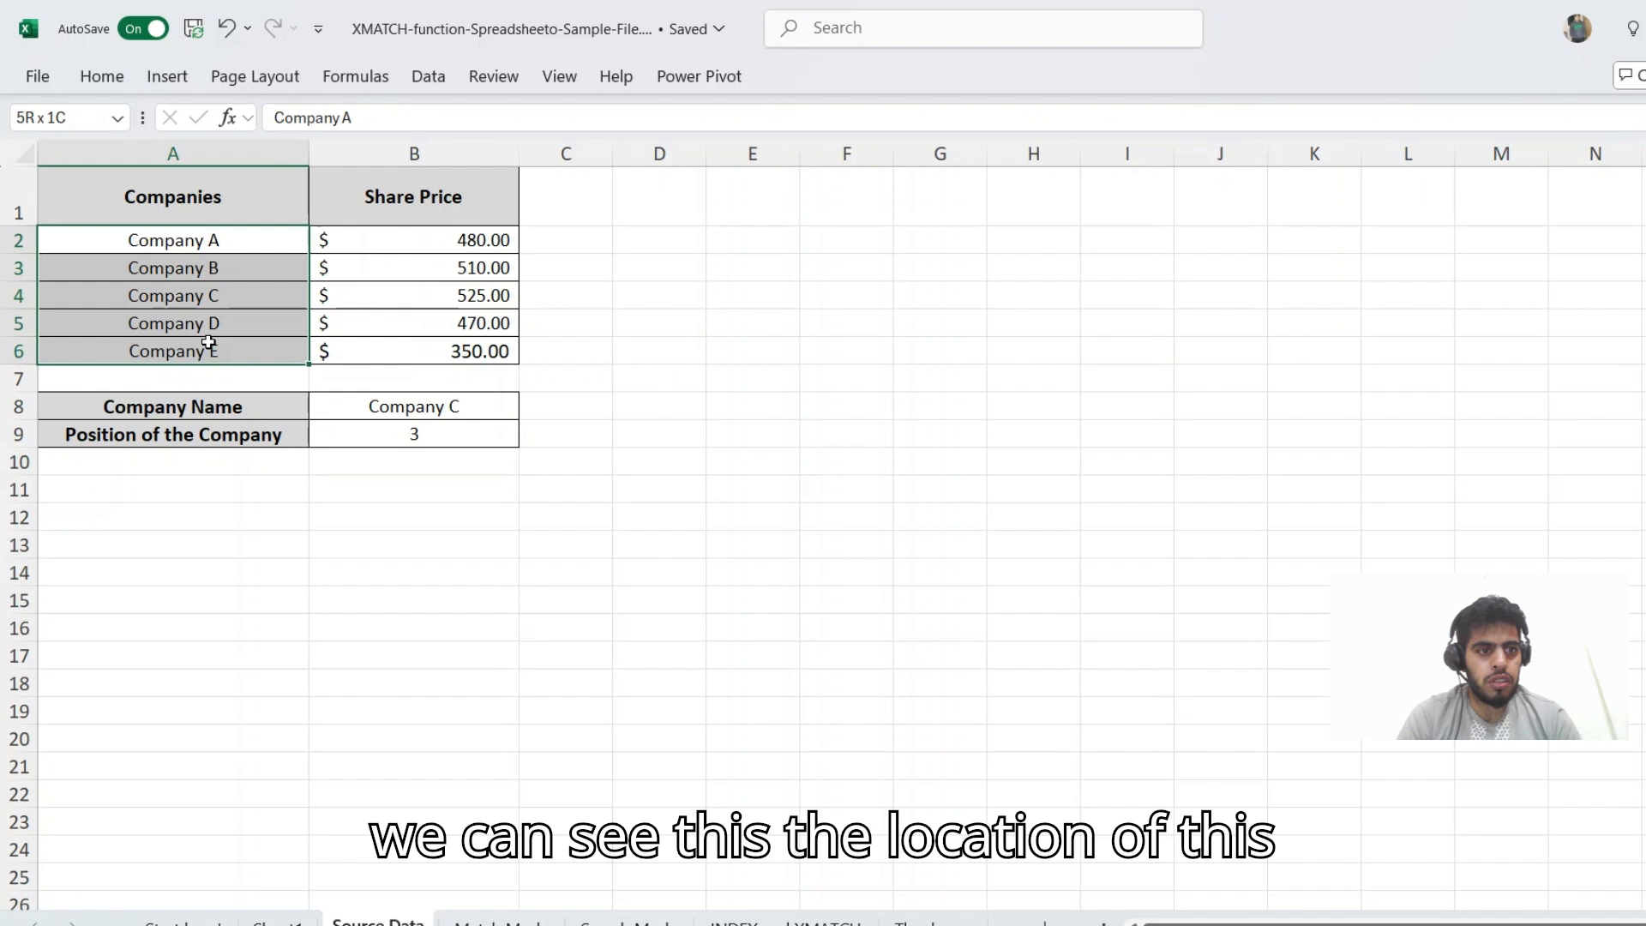
pyautogui.click(194, 285)
pyautogui.moveTo(195, 285); pyautogui.dragTo(184, 243)
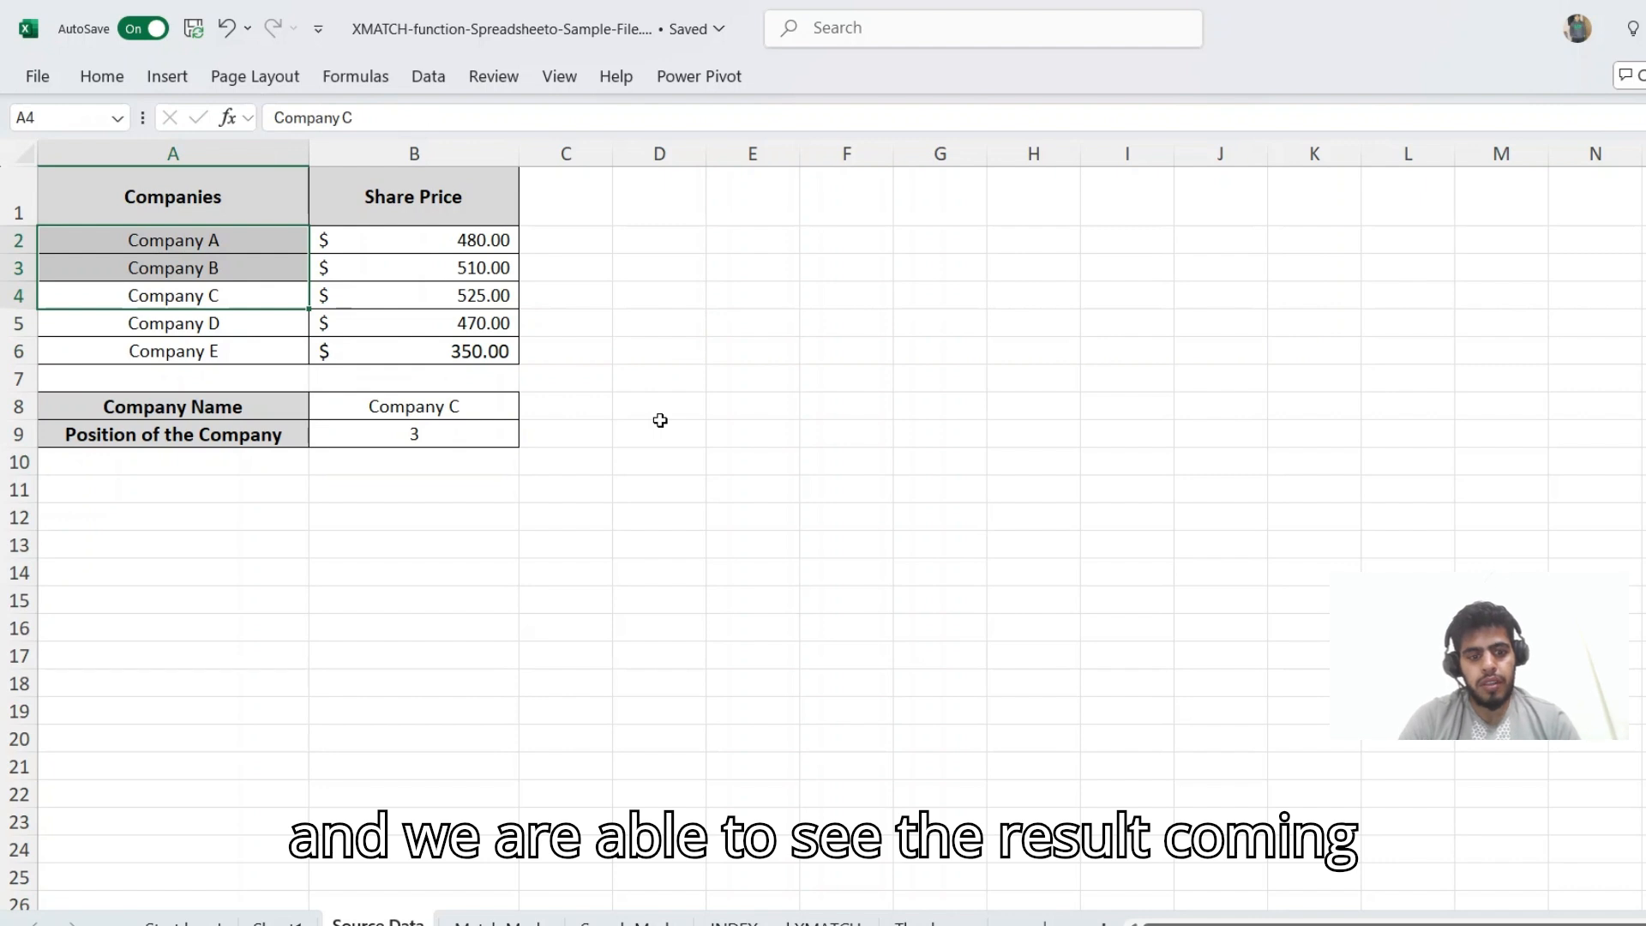
# Step: Open the Match Mode sheet and start a formula in C9 for the next-largest share price match
pyautogui.hotkey('ctrl', 'pagedown')
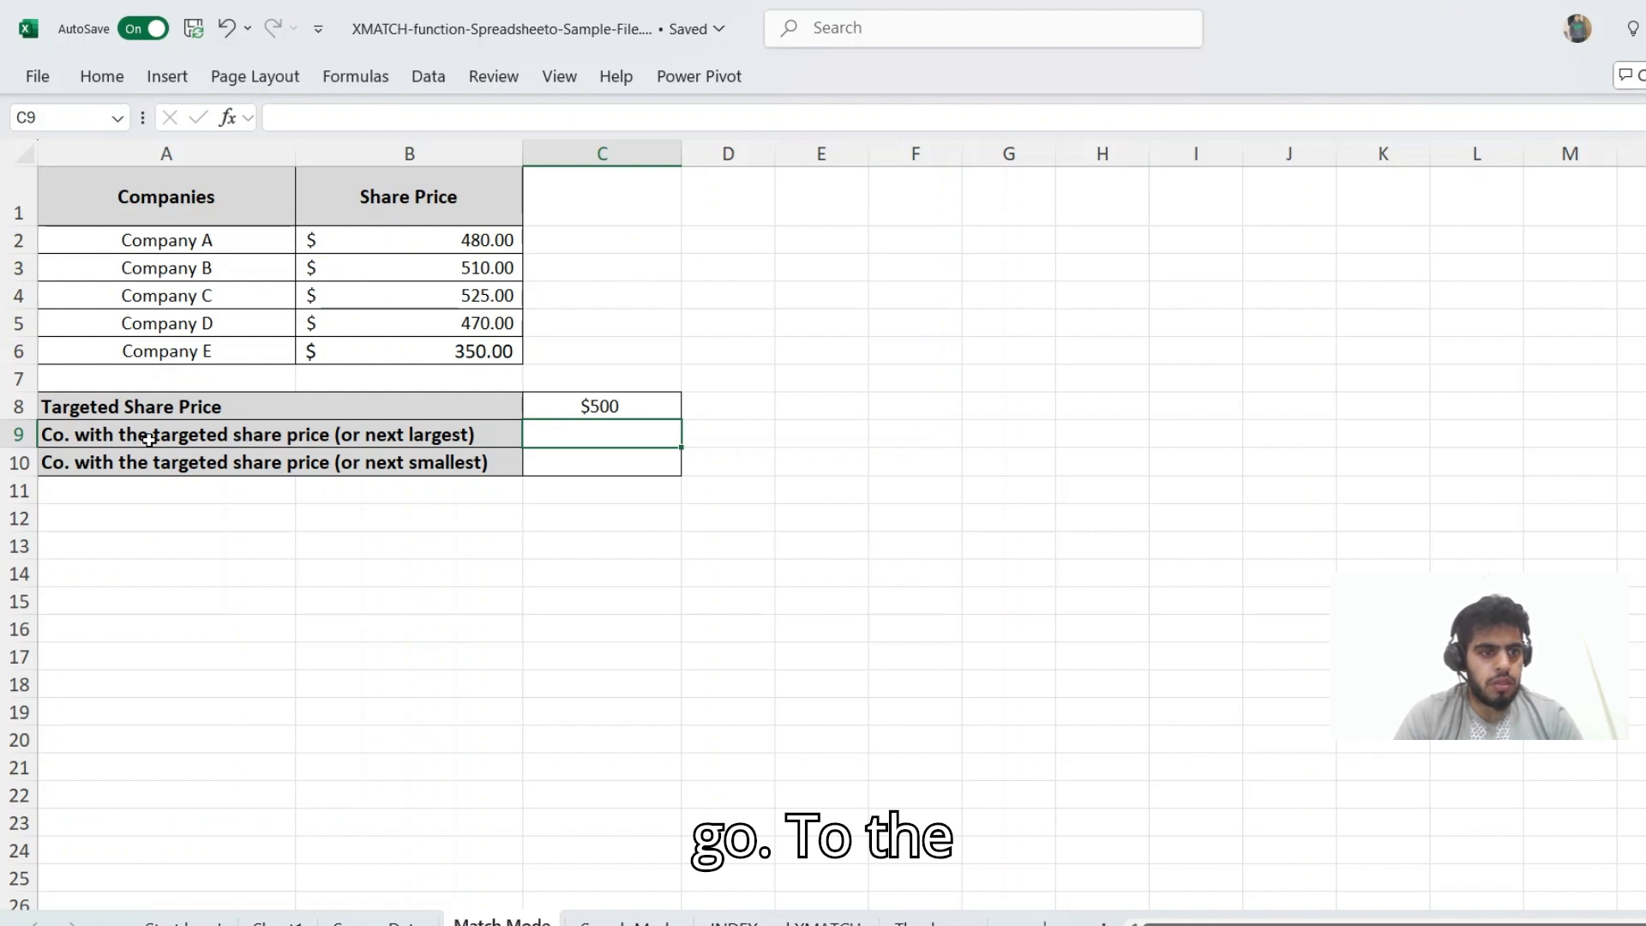
pyautogui.doubleClick(575, 446)
pyautogui.write('=xl')
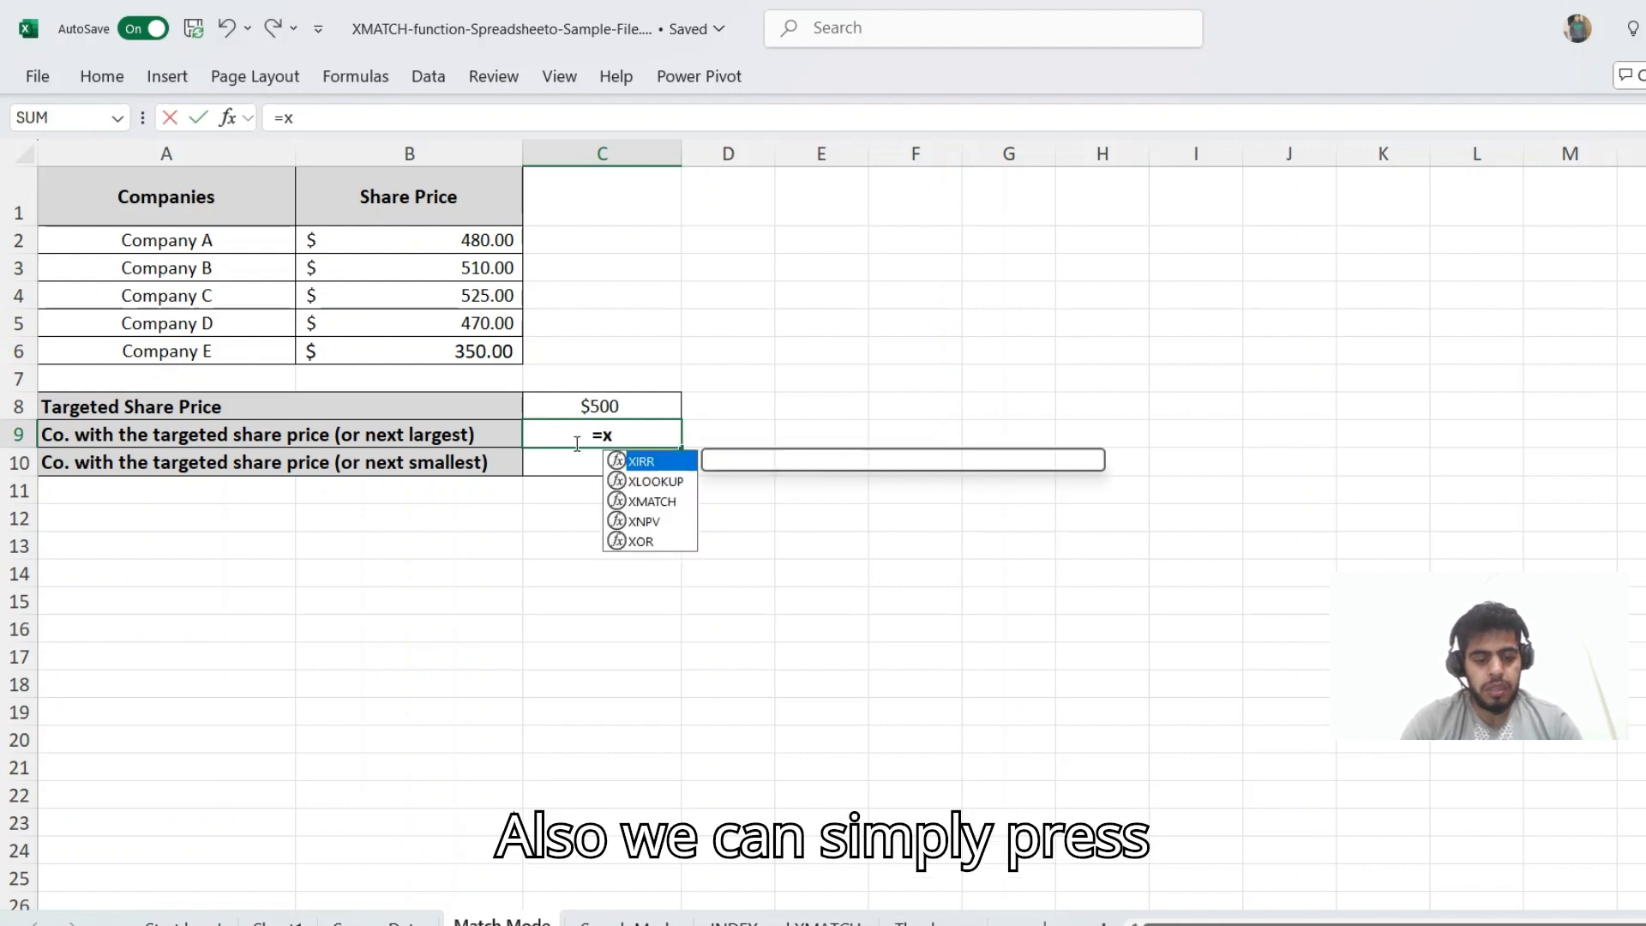
pyautogui.press('Tab')
pyautogui.press('BackSpace')
pyautogui.press('BackSpace')
pyautogui.press('BackSpace')
pyautogui.press('BackSpace')
pyautogui.press('BackSpace')
pyautogui.press('BackSpace')
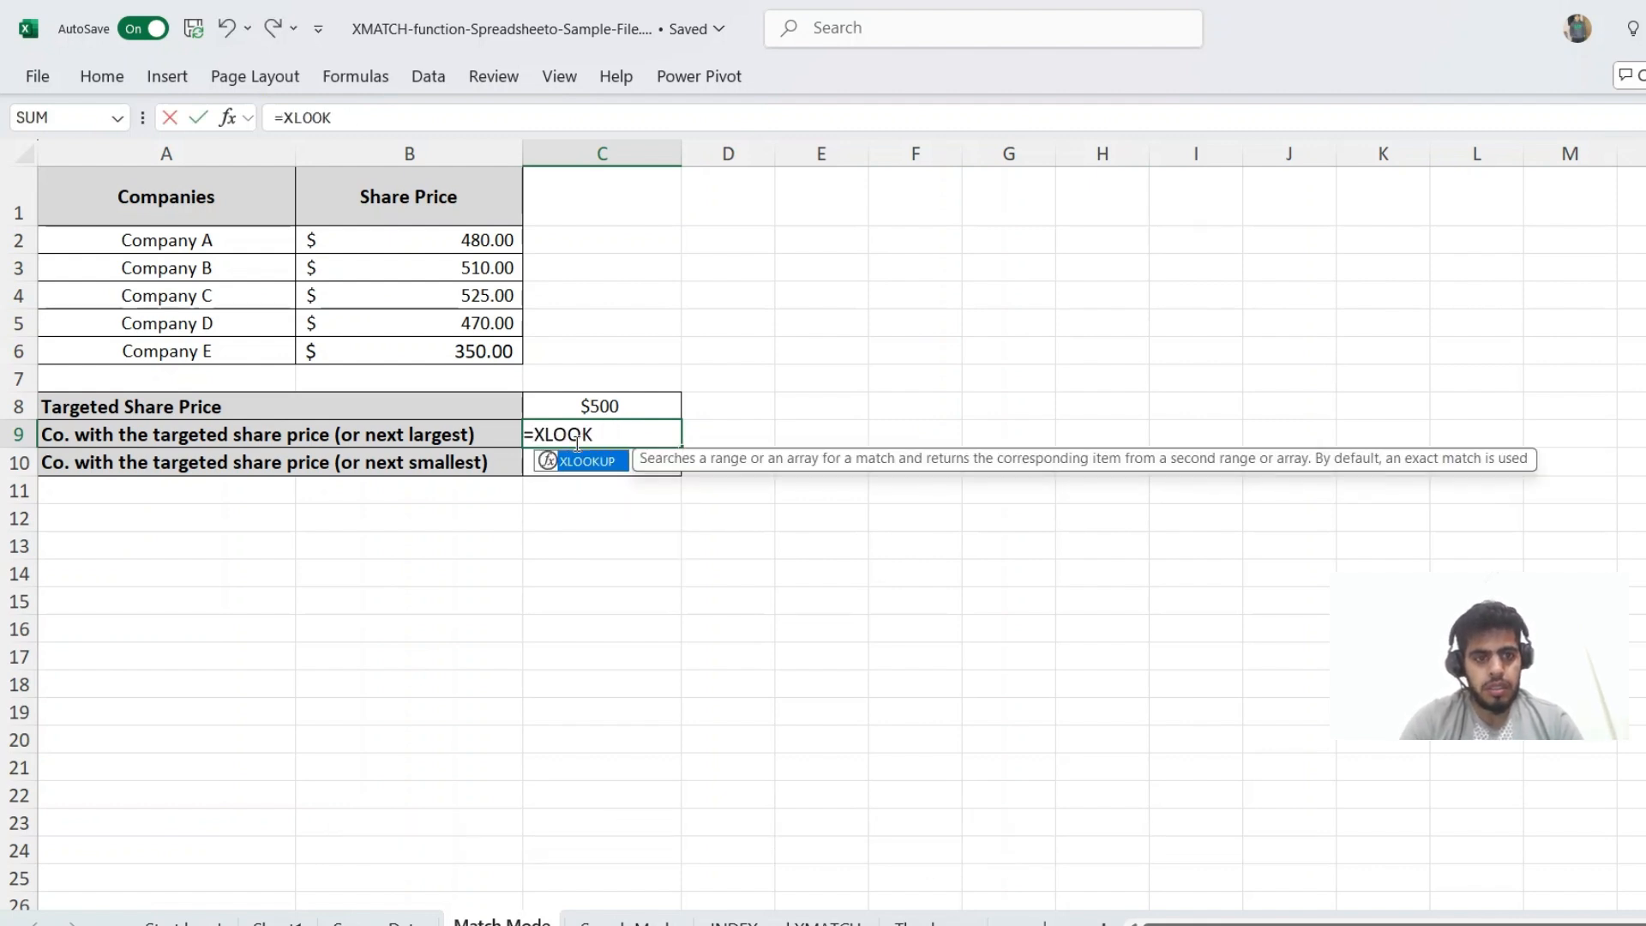
pyautogui.press('BackSpace')
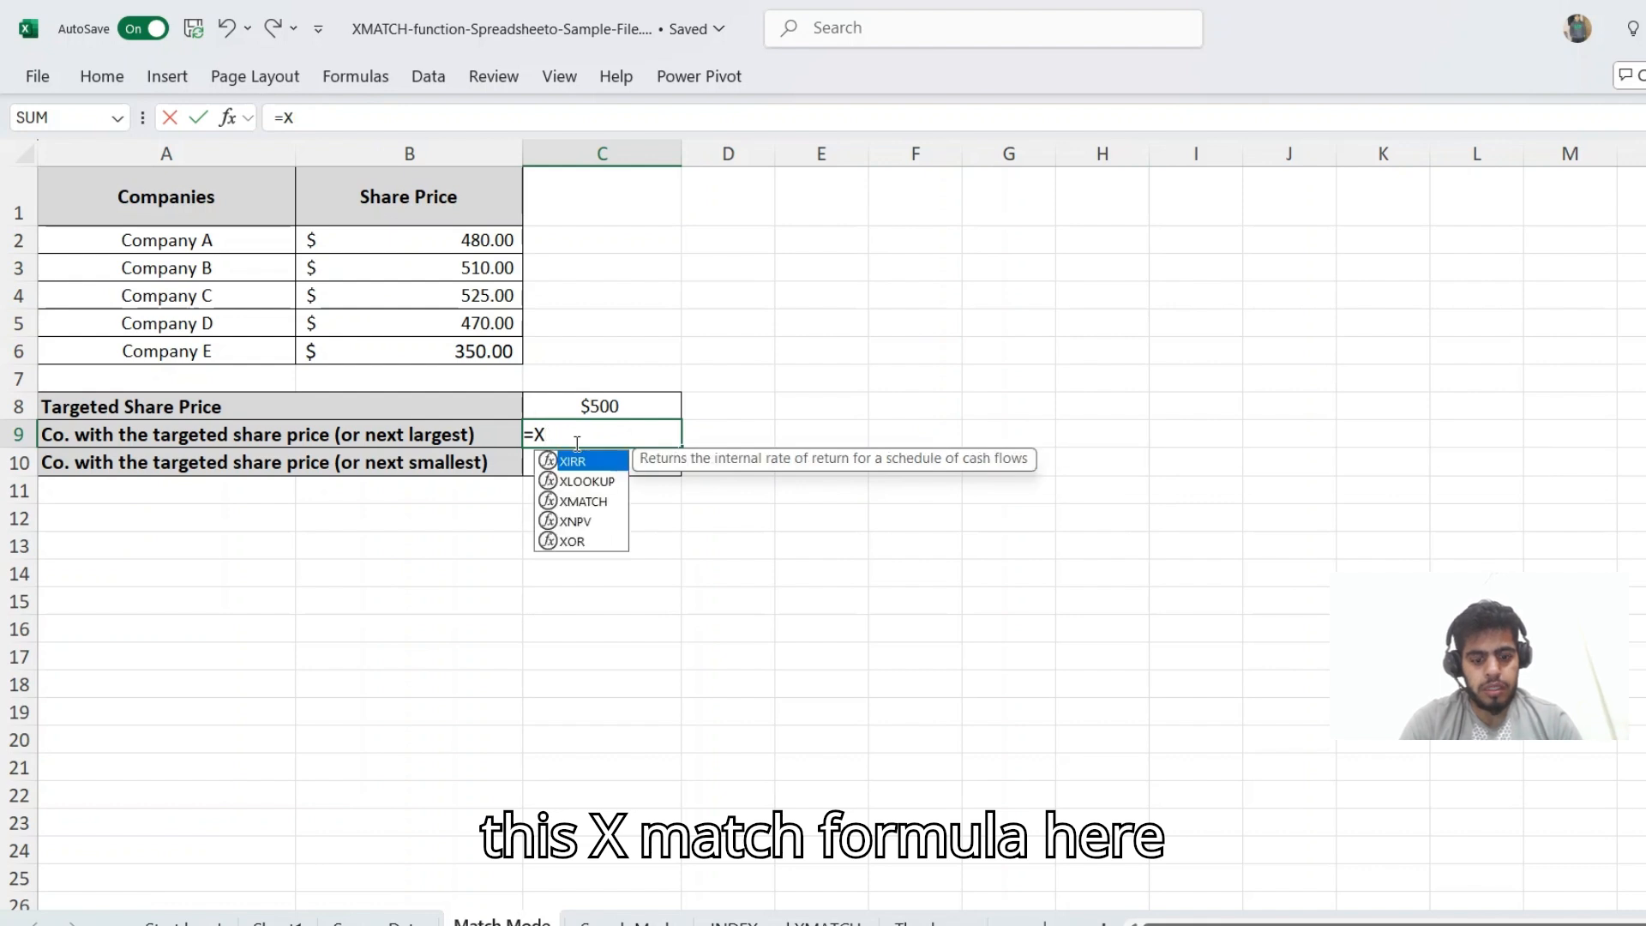
# Step: Use XMATCH in the C9 formula with the targeted share price in C8 as the lookup value
pyautogui.write('m')
pyautogui.press('Tab')
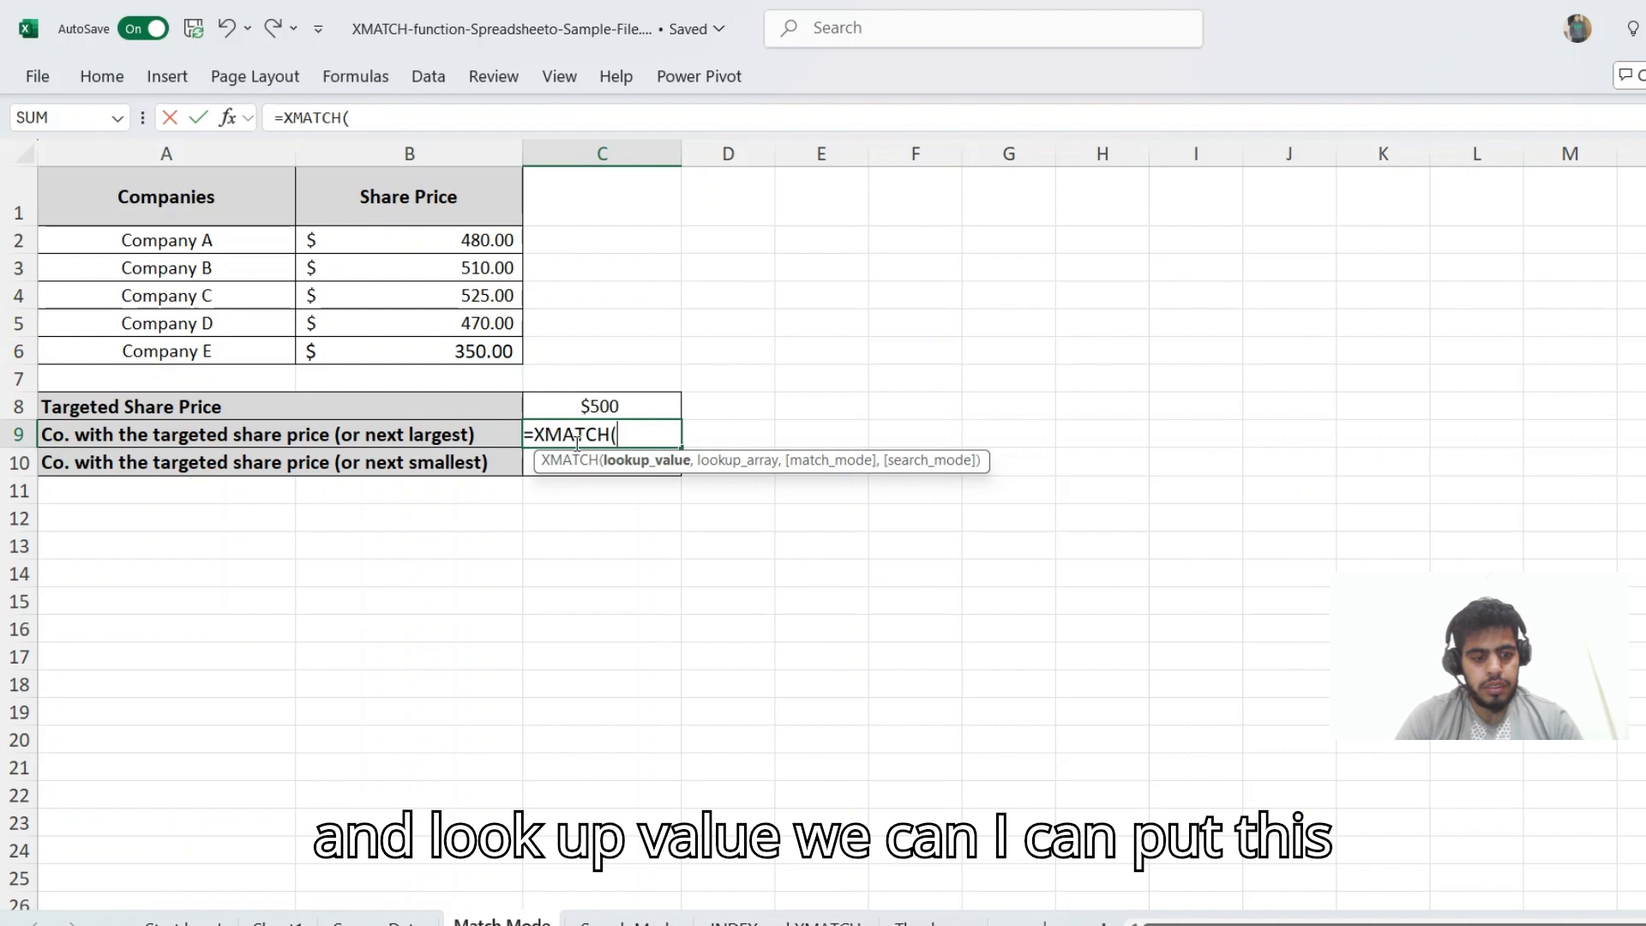
pyautogui.press('Up')
pyautogui.write(',')
# Step: Set the share prices B2:B6 as the lookup array of the XMATCH formula
pyautogui.press('Up')
pyautogui.press('Up')
pyautogui.press('Up')
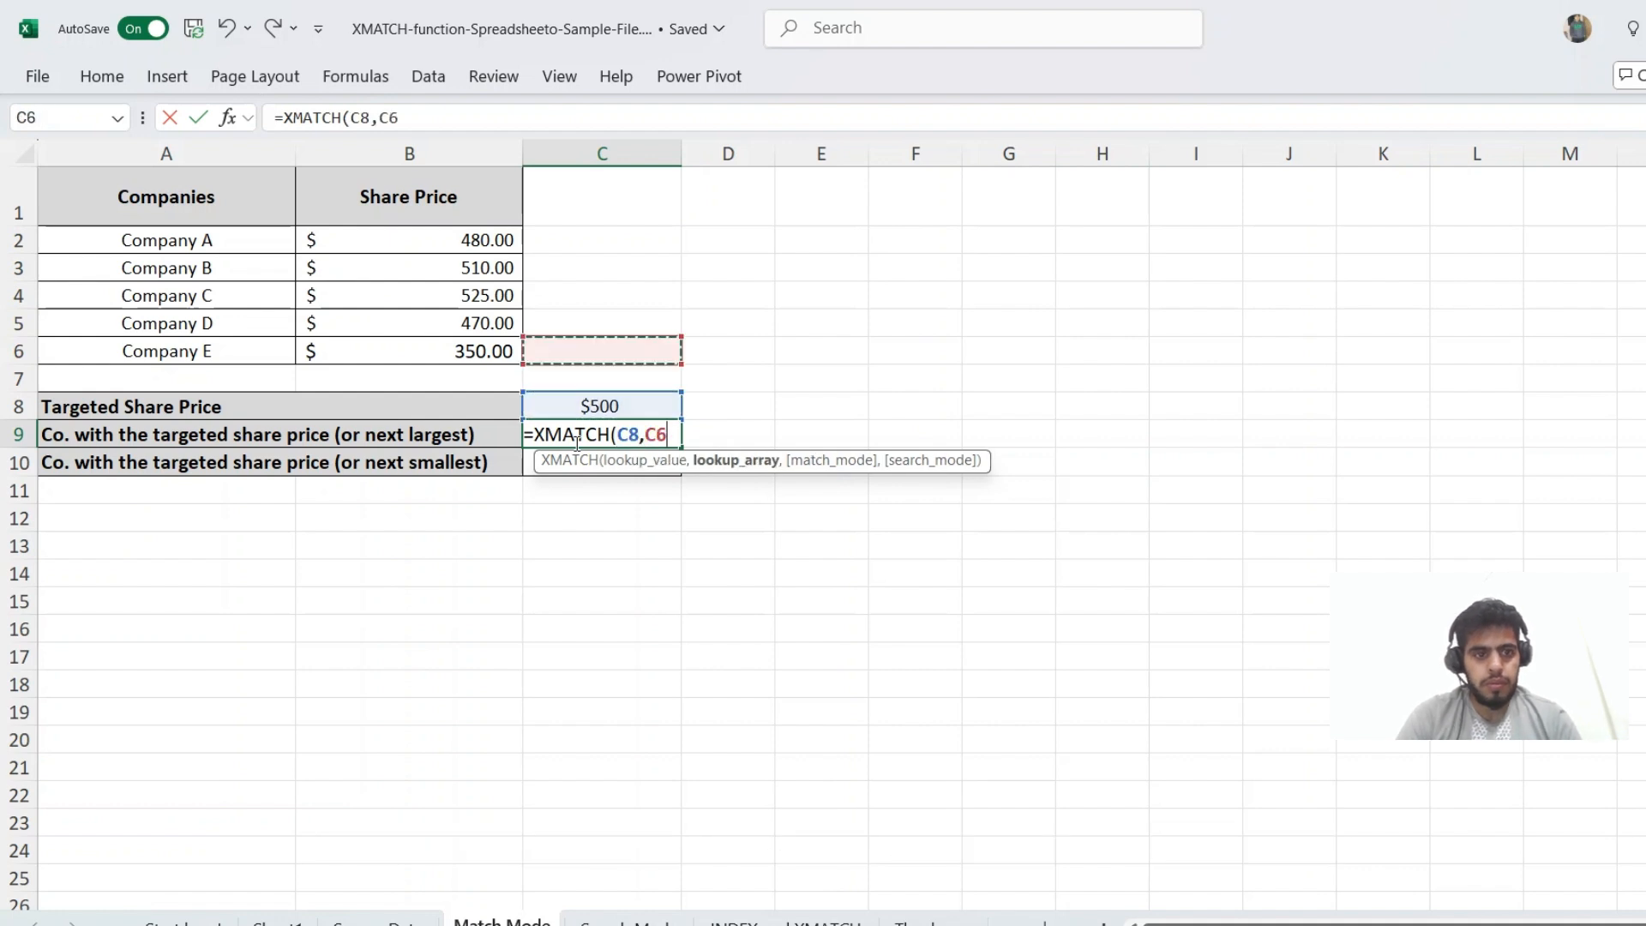
pyautogui.press('Left')
pyautogui.press('Up')
pyautogui.press('Down')
pyautogui.hotkey('ctrl', 'shift', 'Up')
pyautogui.hotkey('shift', 'Down')
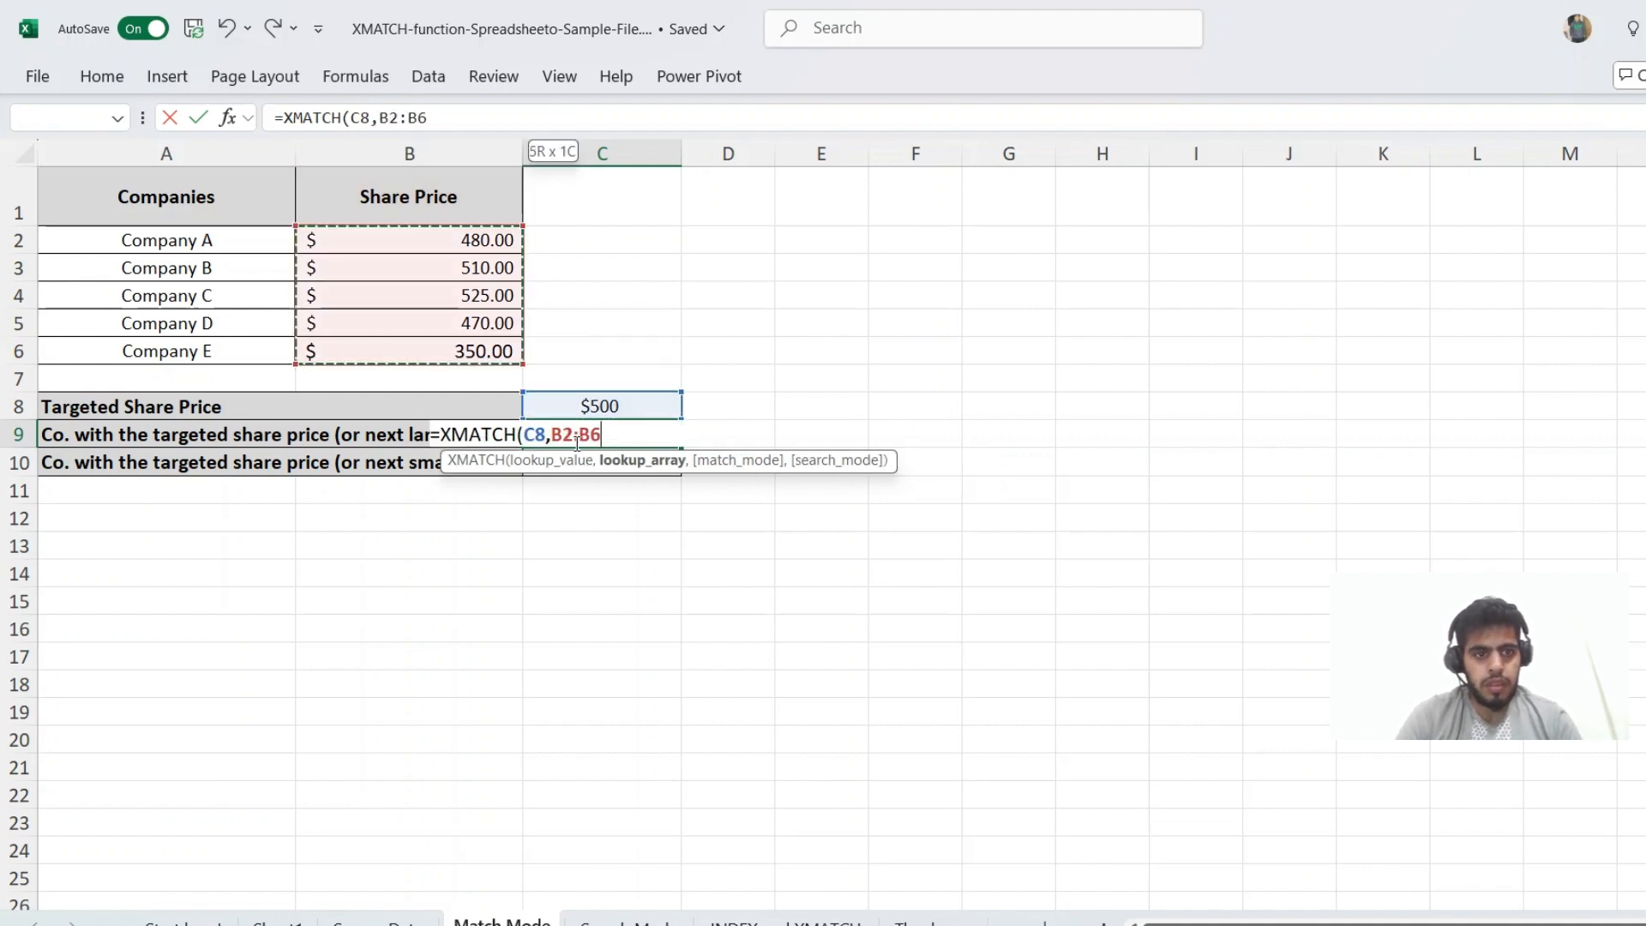
# Step: Set the match mode to 1 for exact match or next larger item, enter the C9 formula and check Company B's row
pyautogui.write(',')
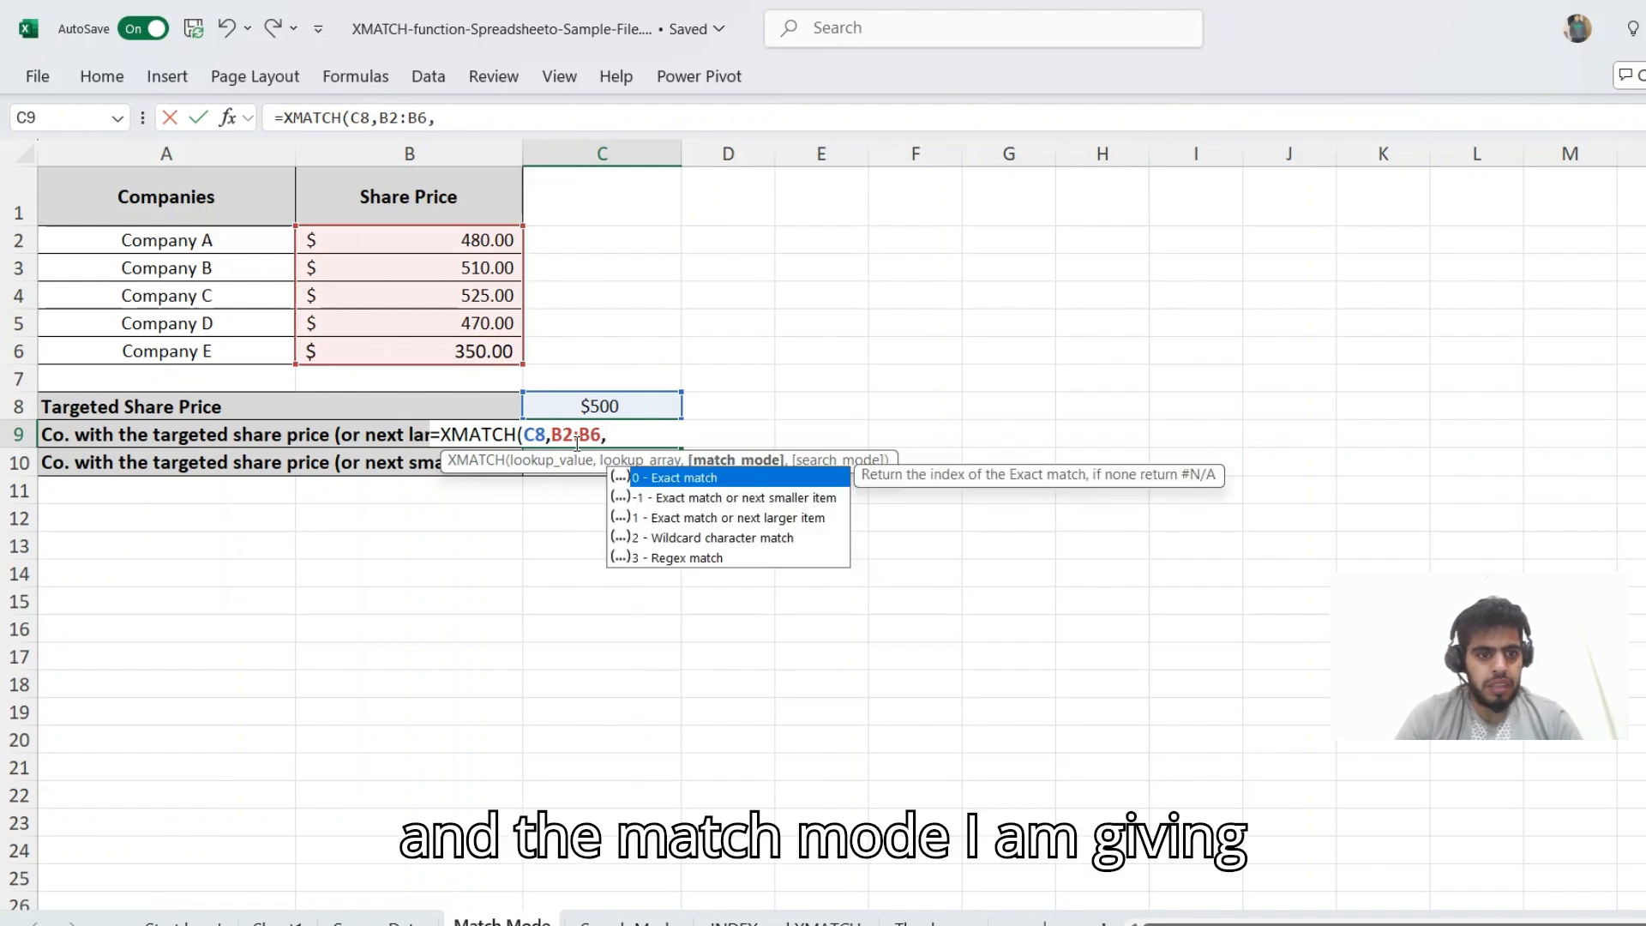
pyautogui.press('Down')
pyautogui.press('Down')
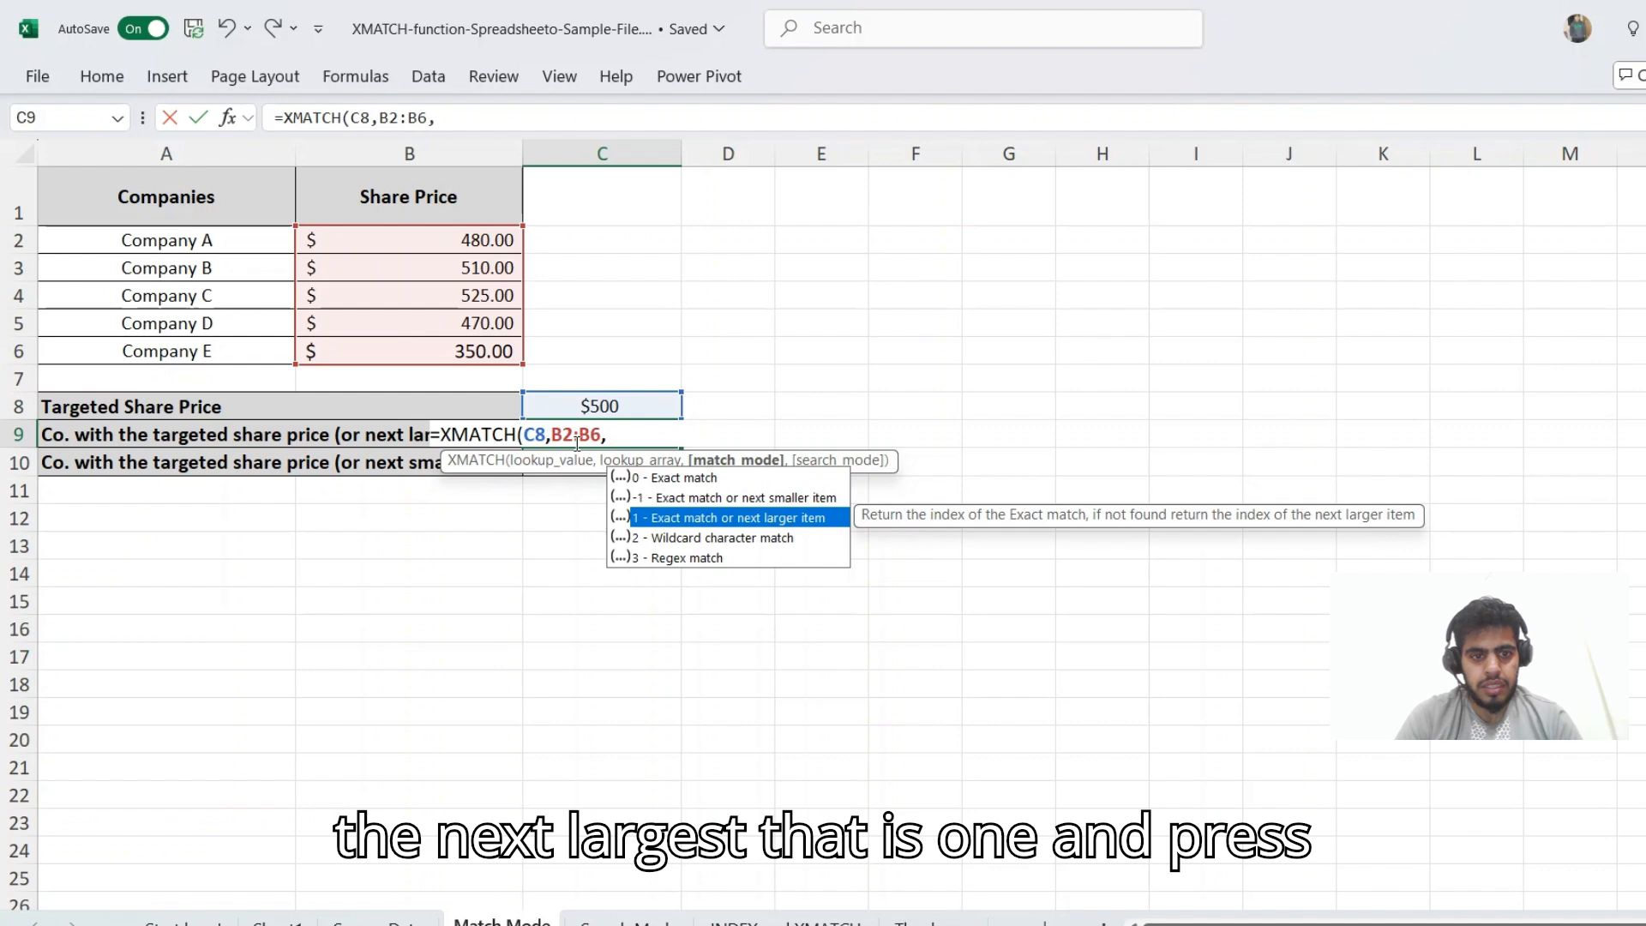
pyautogui.write('1')
pyautogui.press('Return')
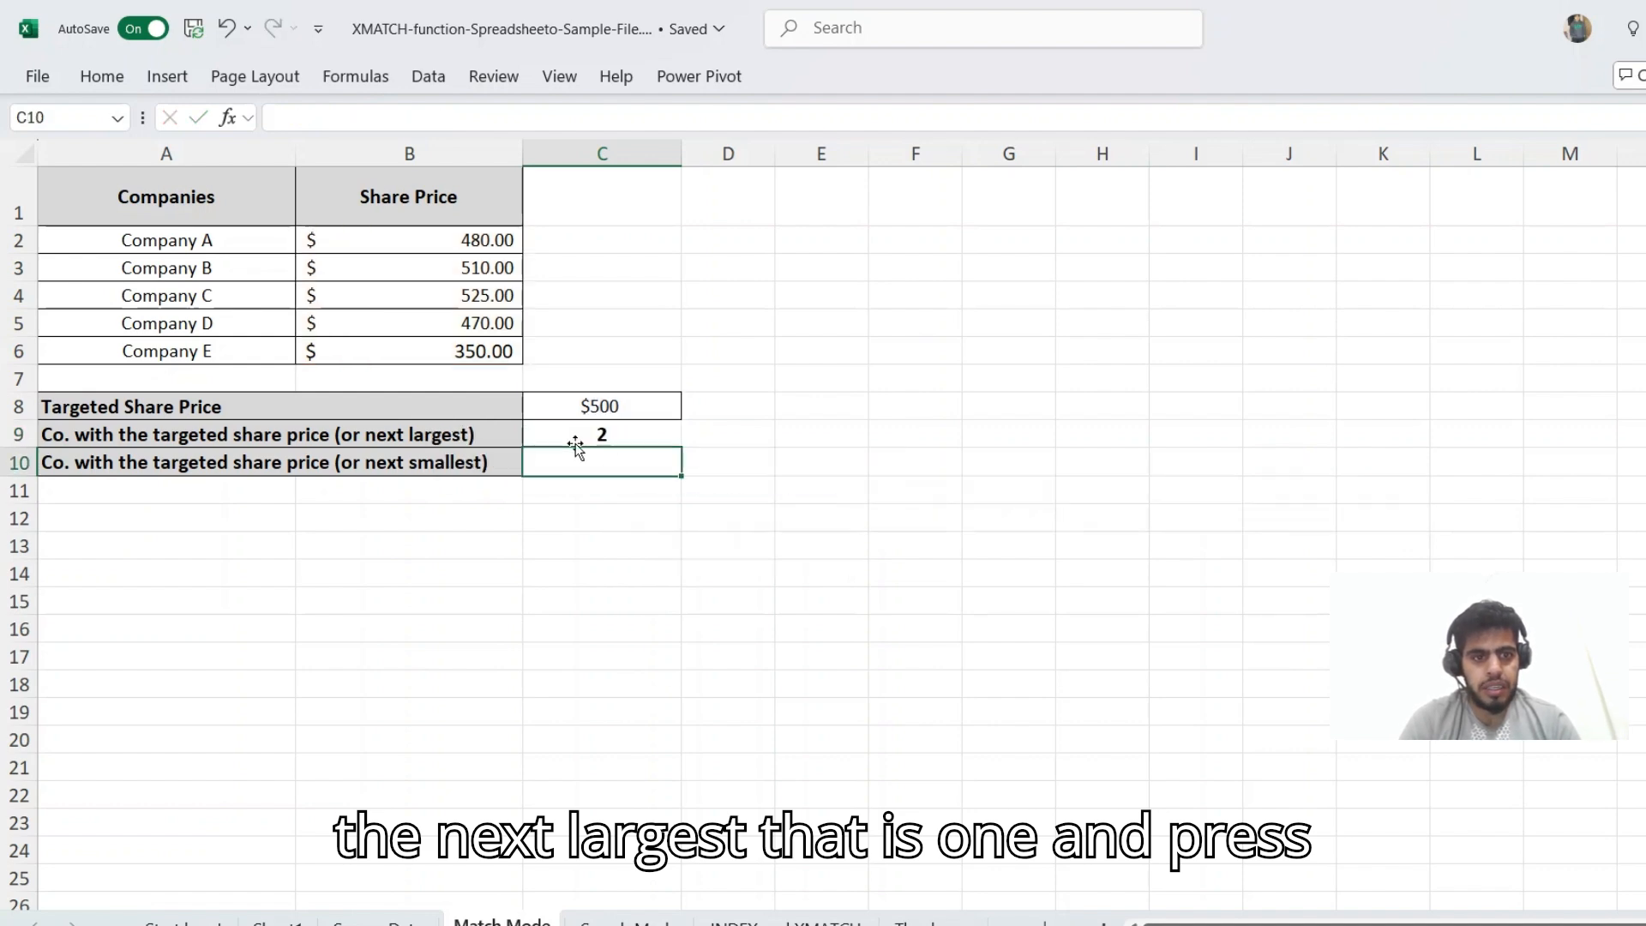
pyautogui.press('Up')
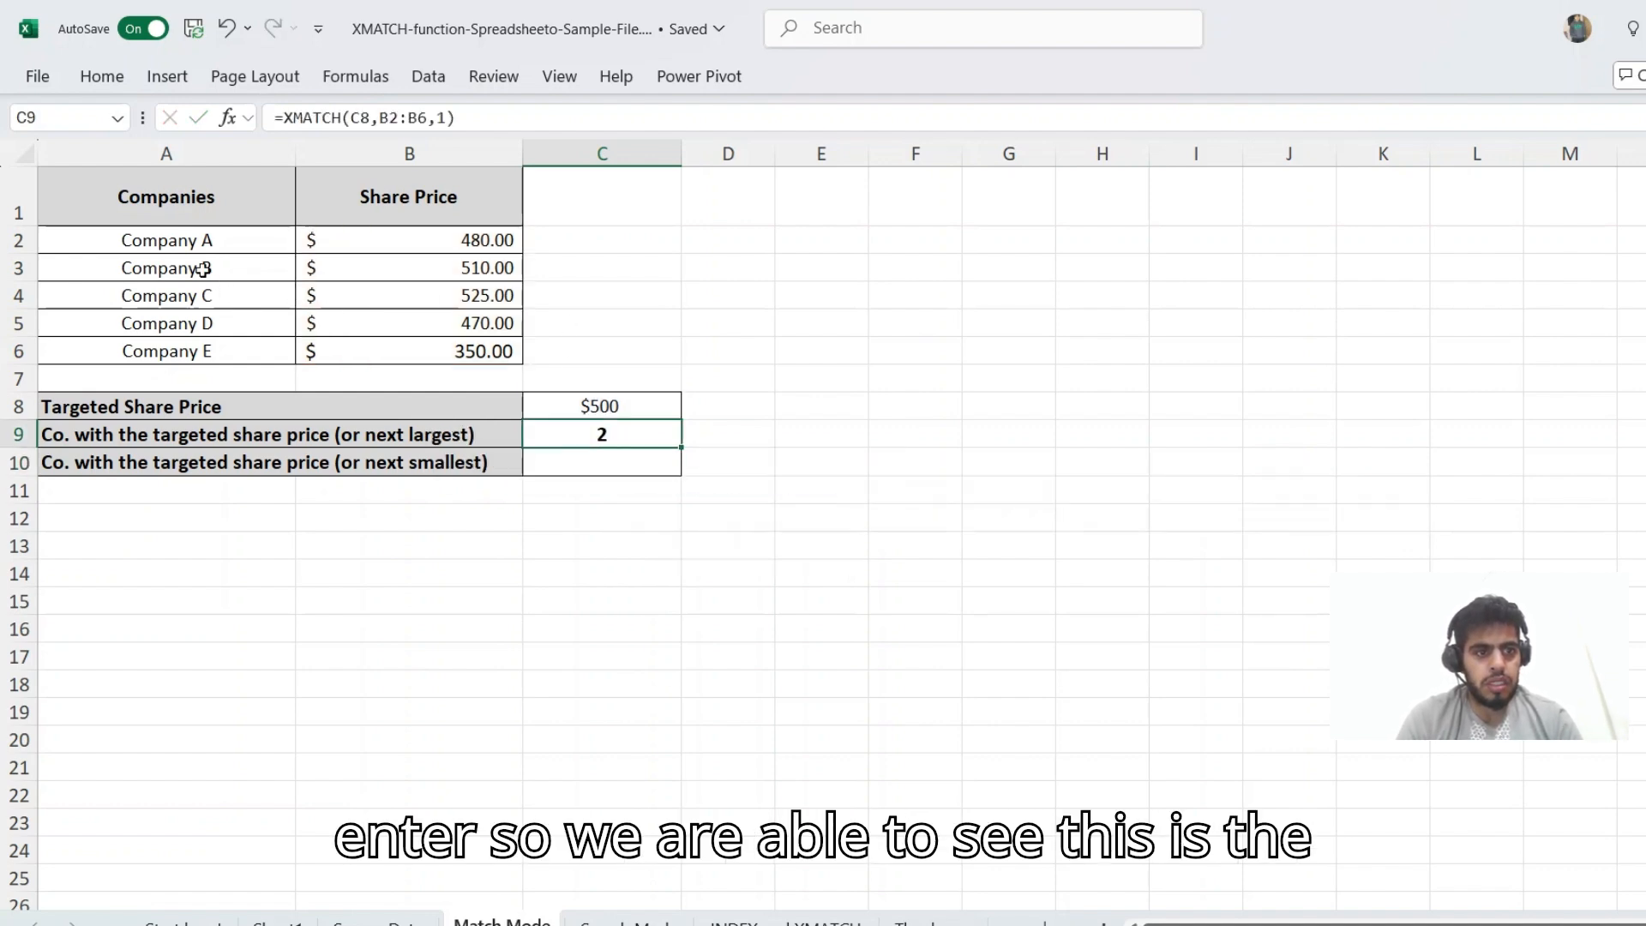
pyautogui.moveTo(202, 268); pyautogui.dragTo(382, 267)
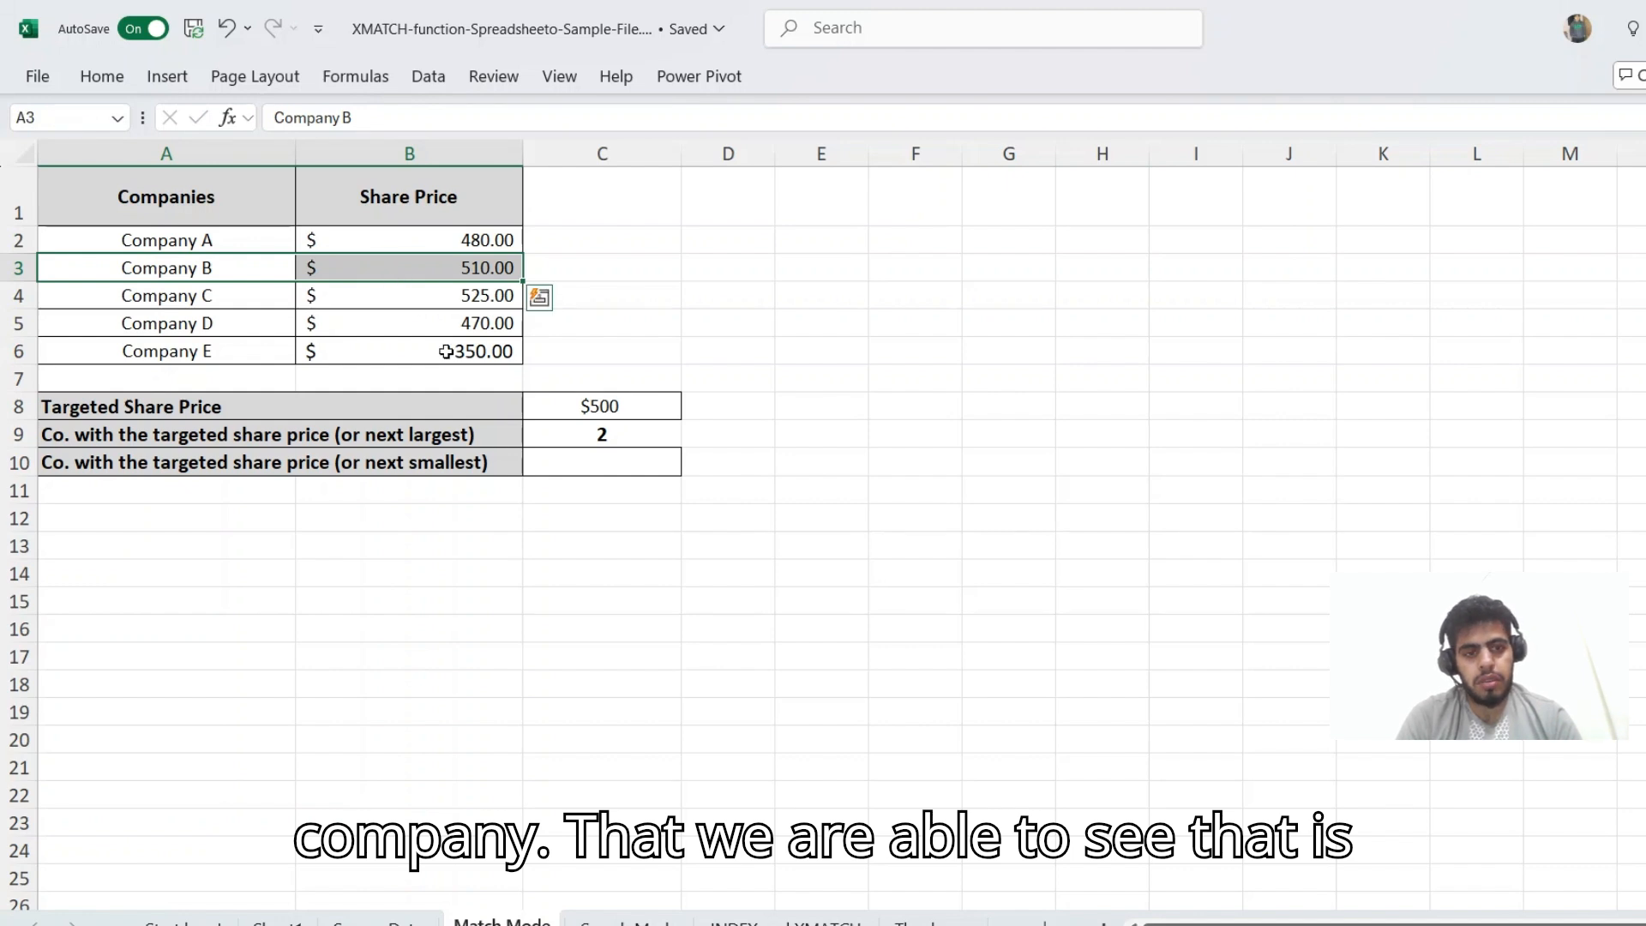
# Step: Copy the formula text =XMATCH(C8,B2:B6,1) from C9 into C10 with its references unchanged
pyautogui.press('Down')
pyautogui.press('Down')
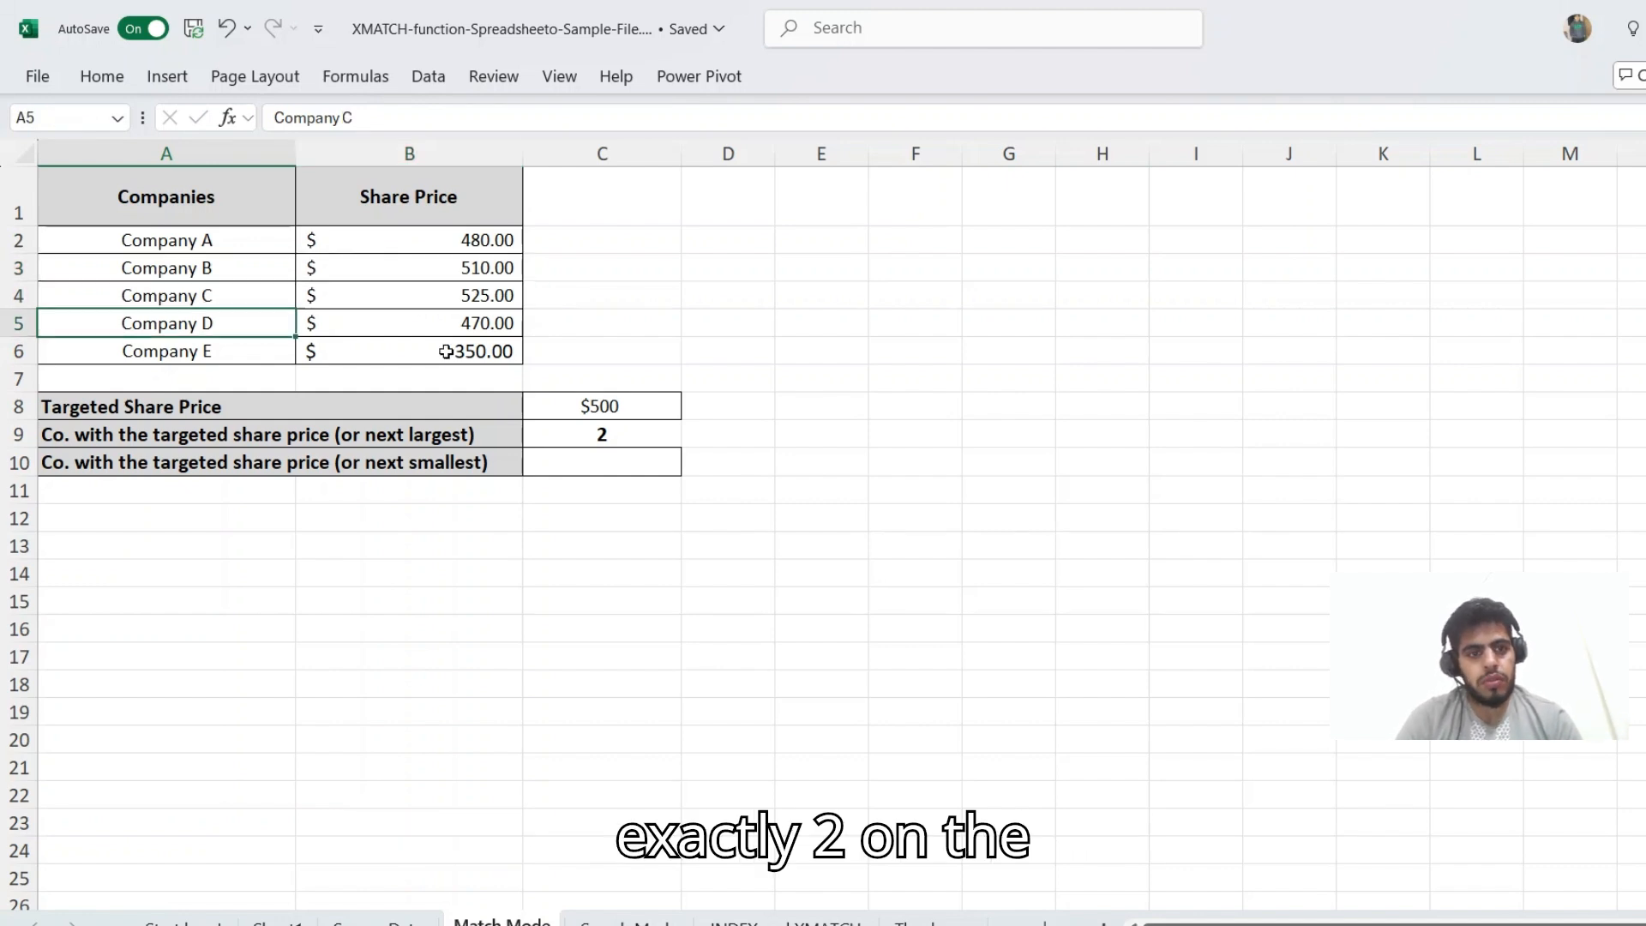
pyautogui.press('Down')
pyautogui.press('Down')
pyautogui.press('Right')
pyautogui.press('Right')
pyautogui.press('Down')
pyautogui.press('Down')
pyautogui.press('Down')
pyautogui.press('Up')
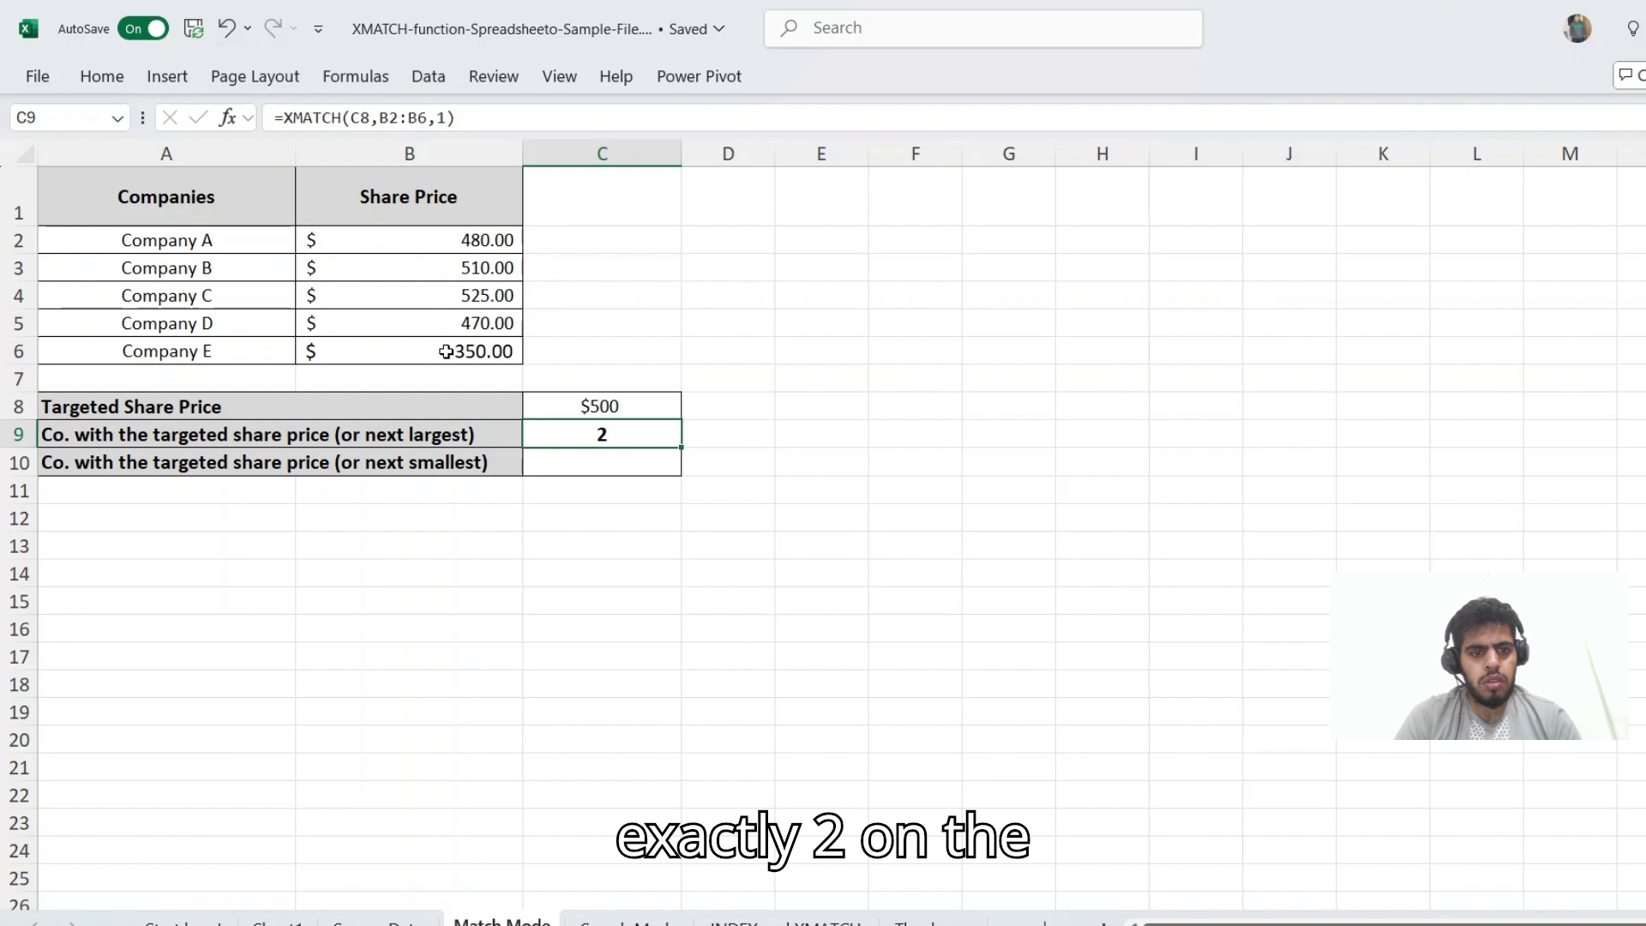
pyautogui.press('F2')
pyautogui.hotkey('ctrl', 'c')
pyautogui.press('Return')
pyautogui.press('Down')
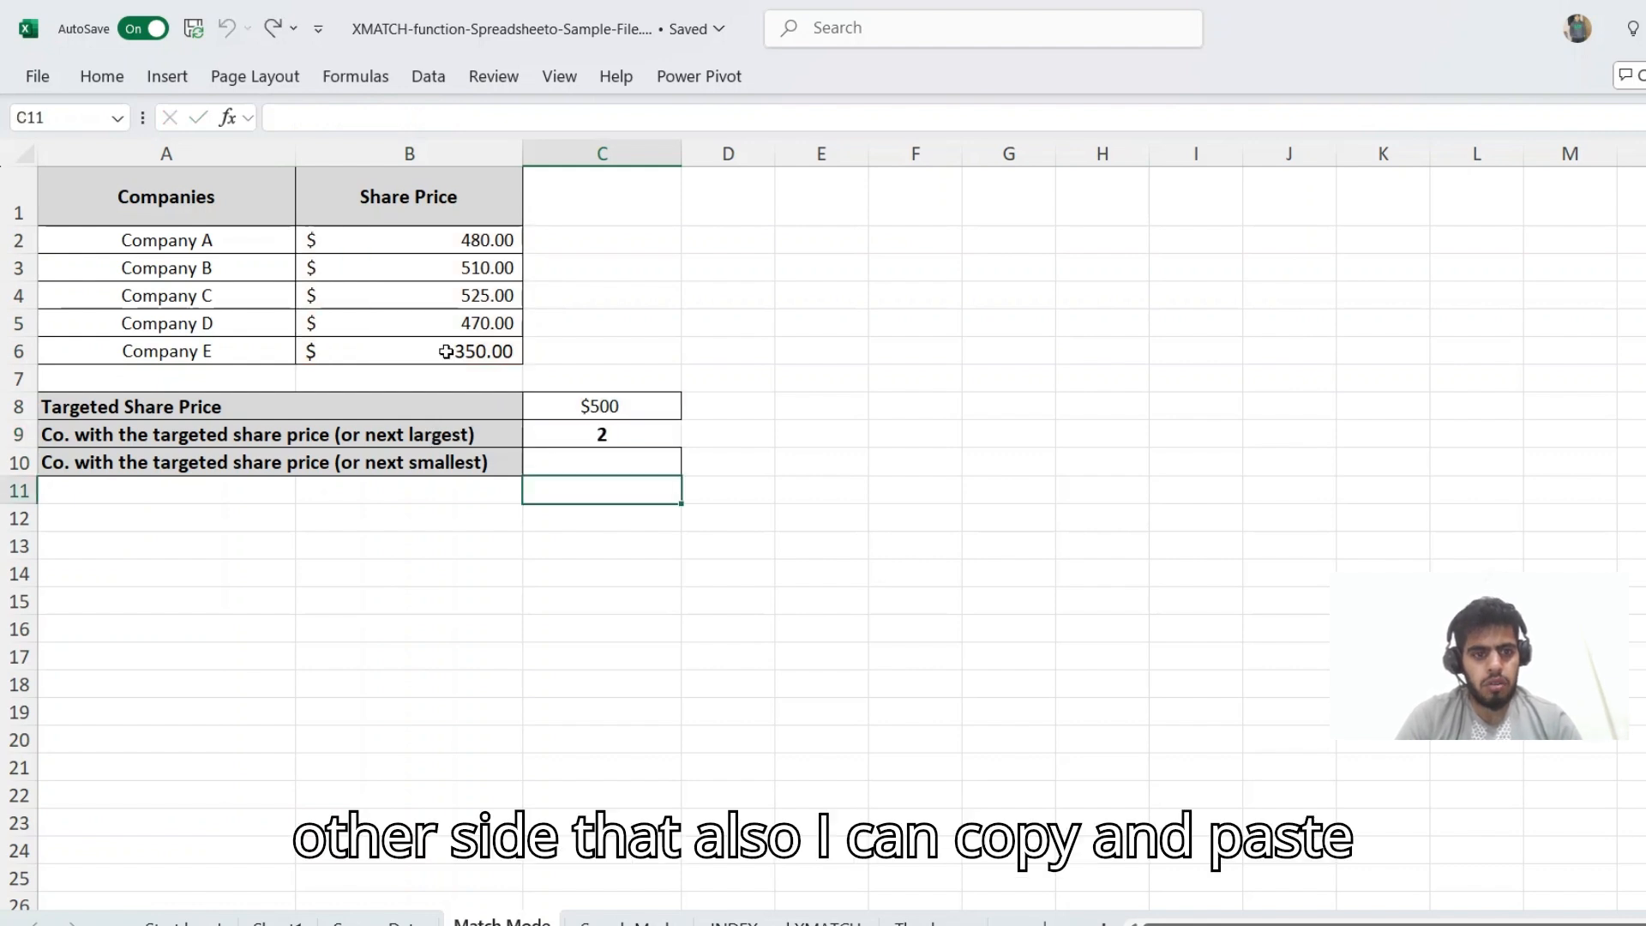
pyautogui.press('Up')
pyautogui.hotkey('ctrl', 'v')
# Step: Change the match mode in the C10 formula to -1 for exact match or next smaller item
pyautogui.press('F2')
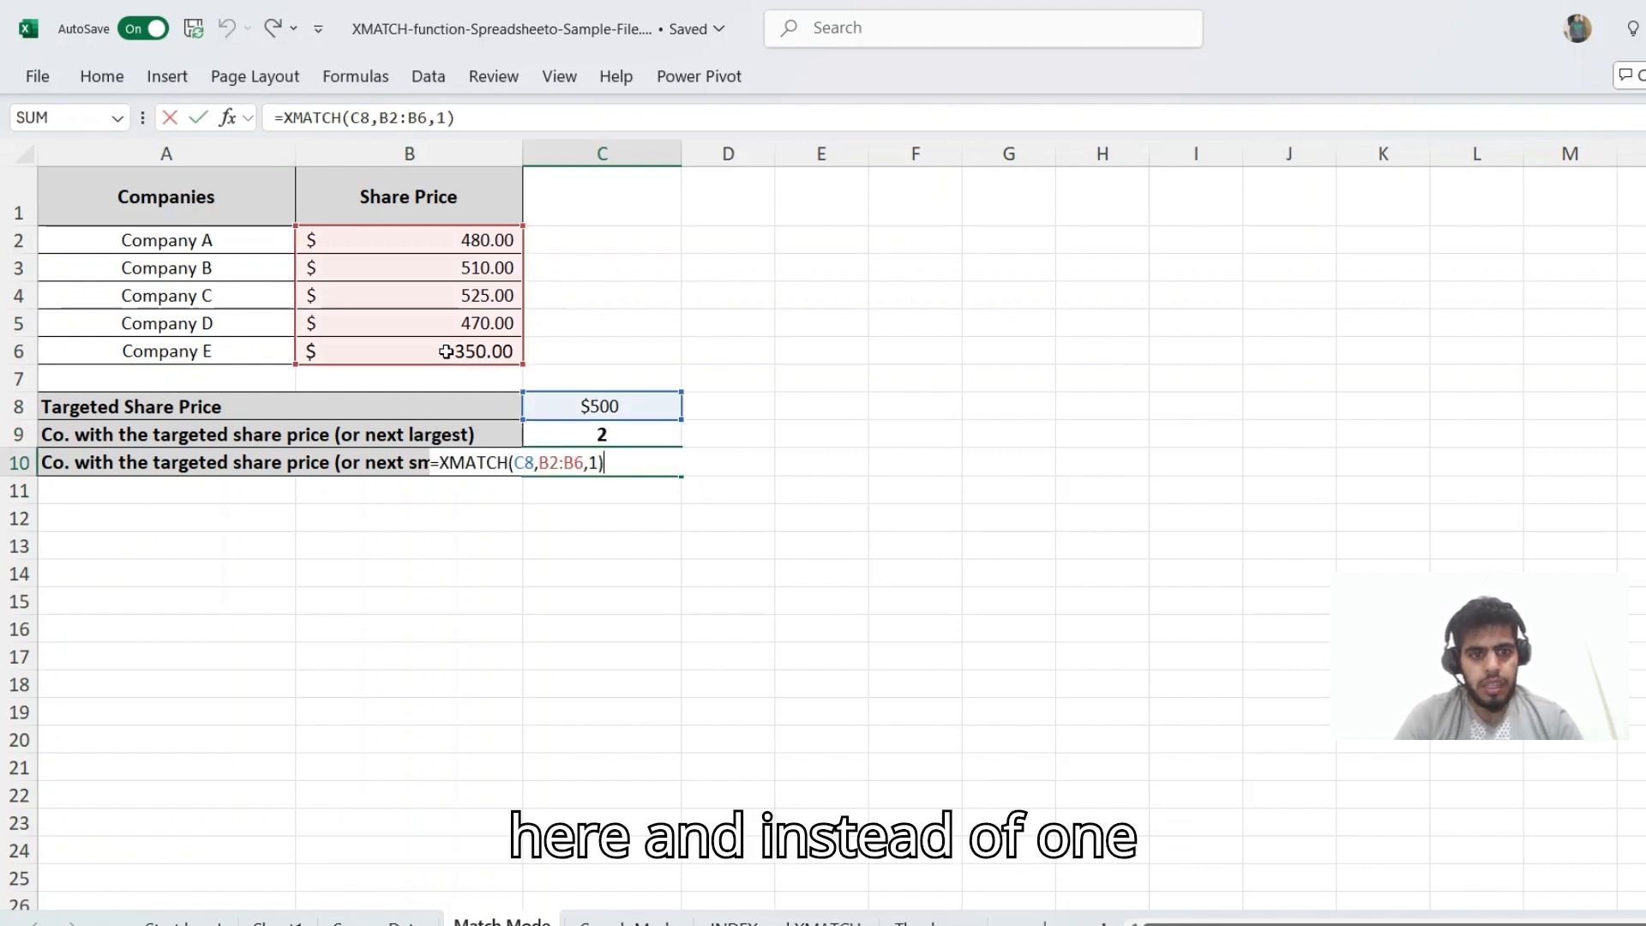
pyautogui.press('Left')
pyautogui.press('BackSpace')
pyautogui.write('-1')
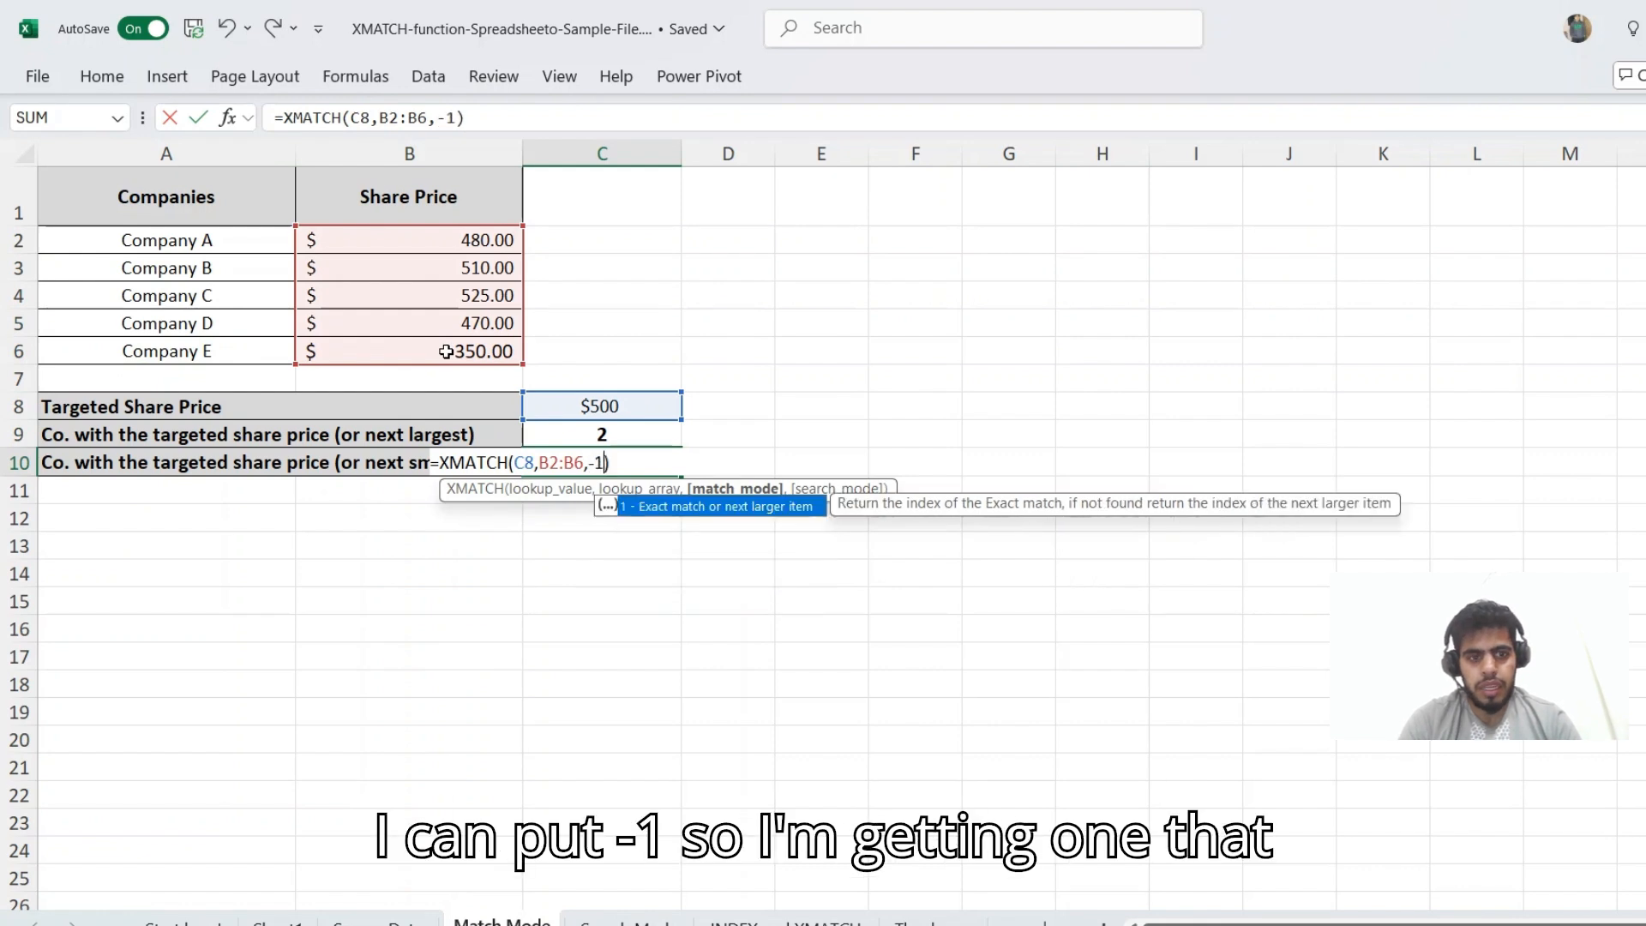
pyautogui.press('Return')
pyautogui.press('Up')
pyautogui.press('F2')
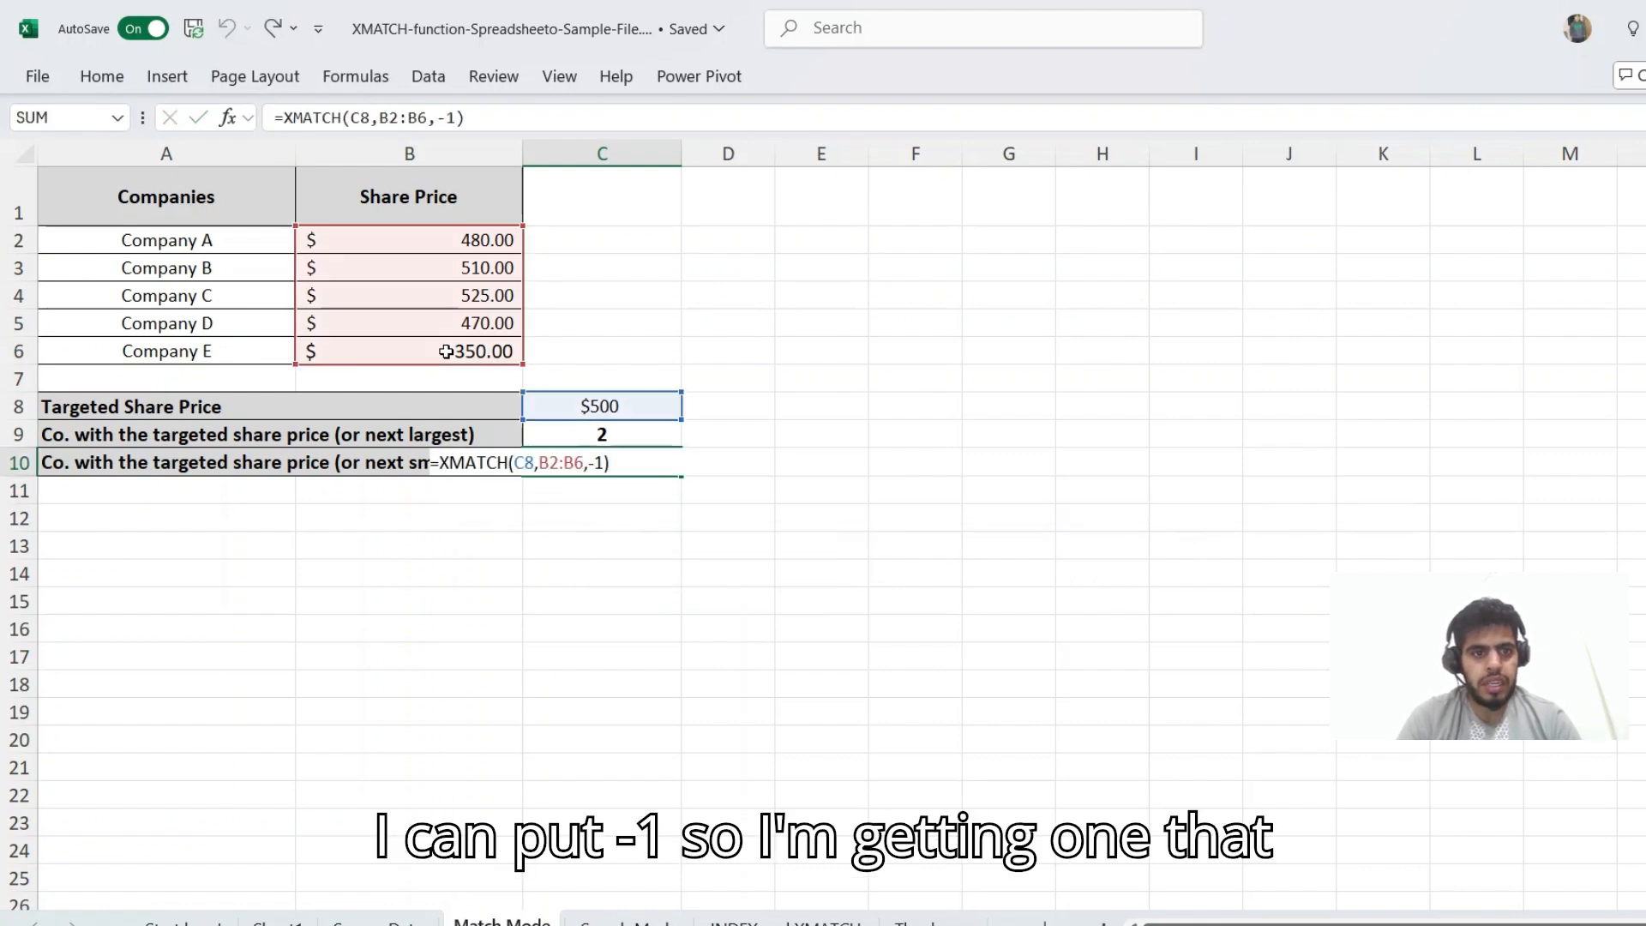
pyautogui.press('Escape')
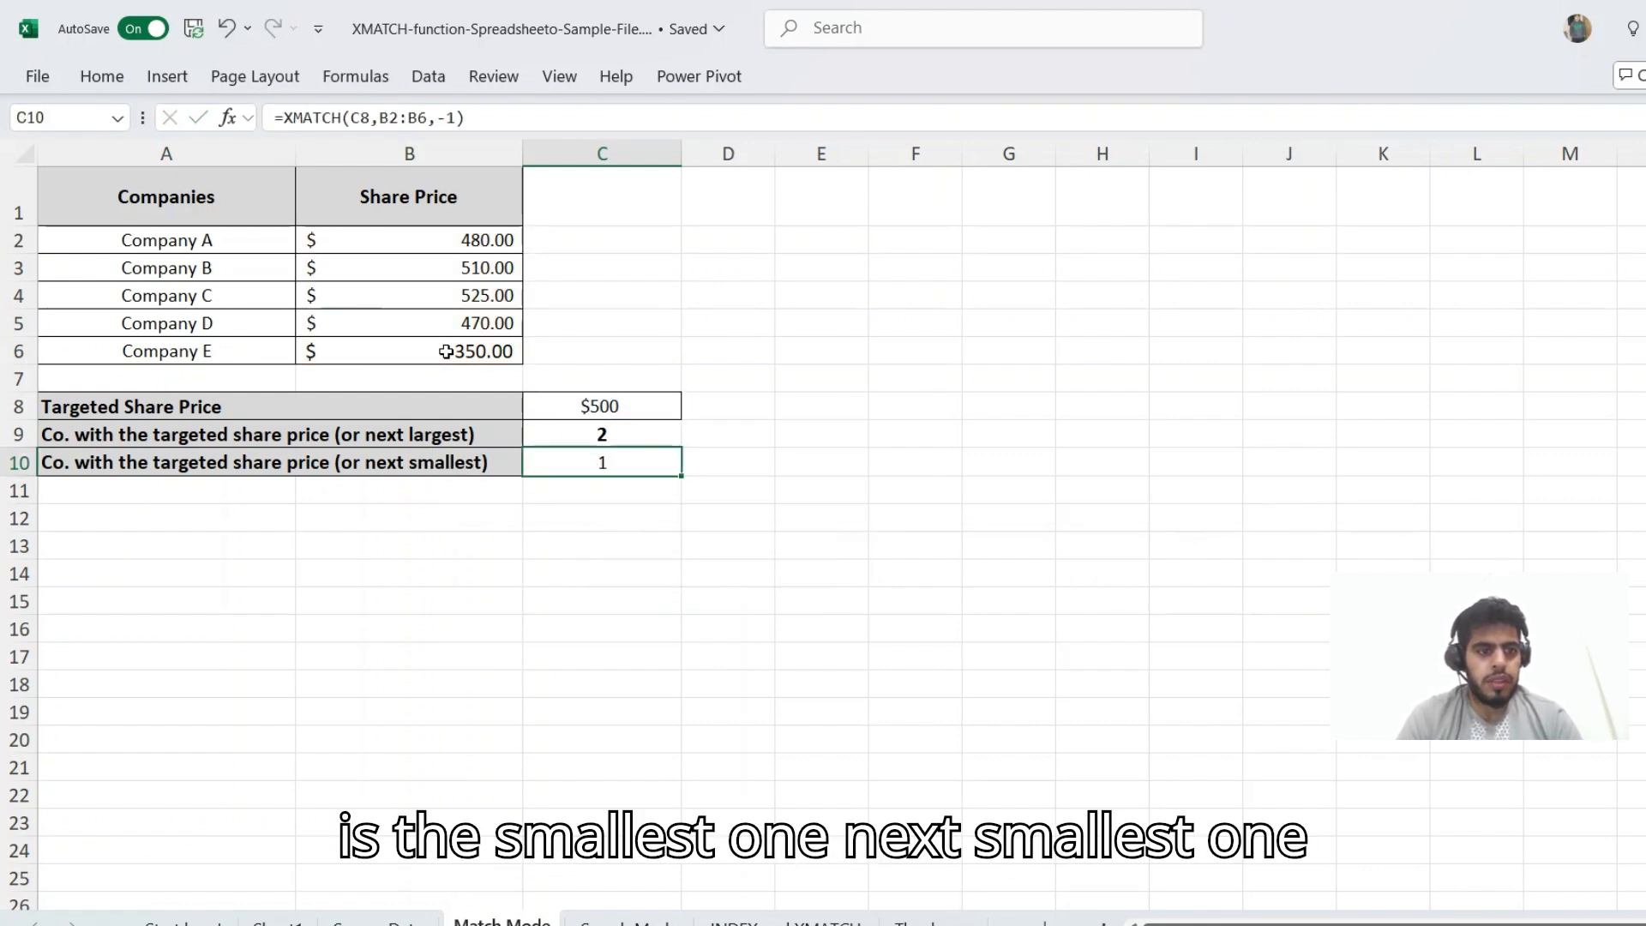
# Step: Open the Search Mode sheet and examine the employee awards table and the employee name and last award fields below it
pyautogui.hotkey('ctrl', 'pagedown')
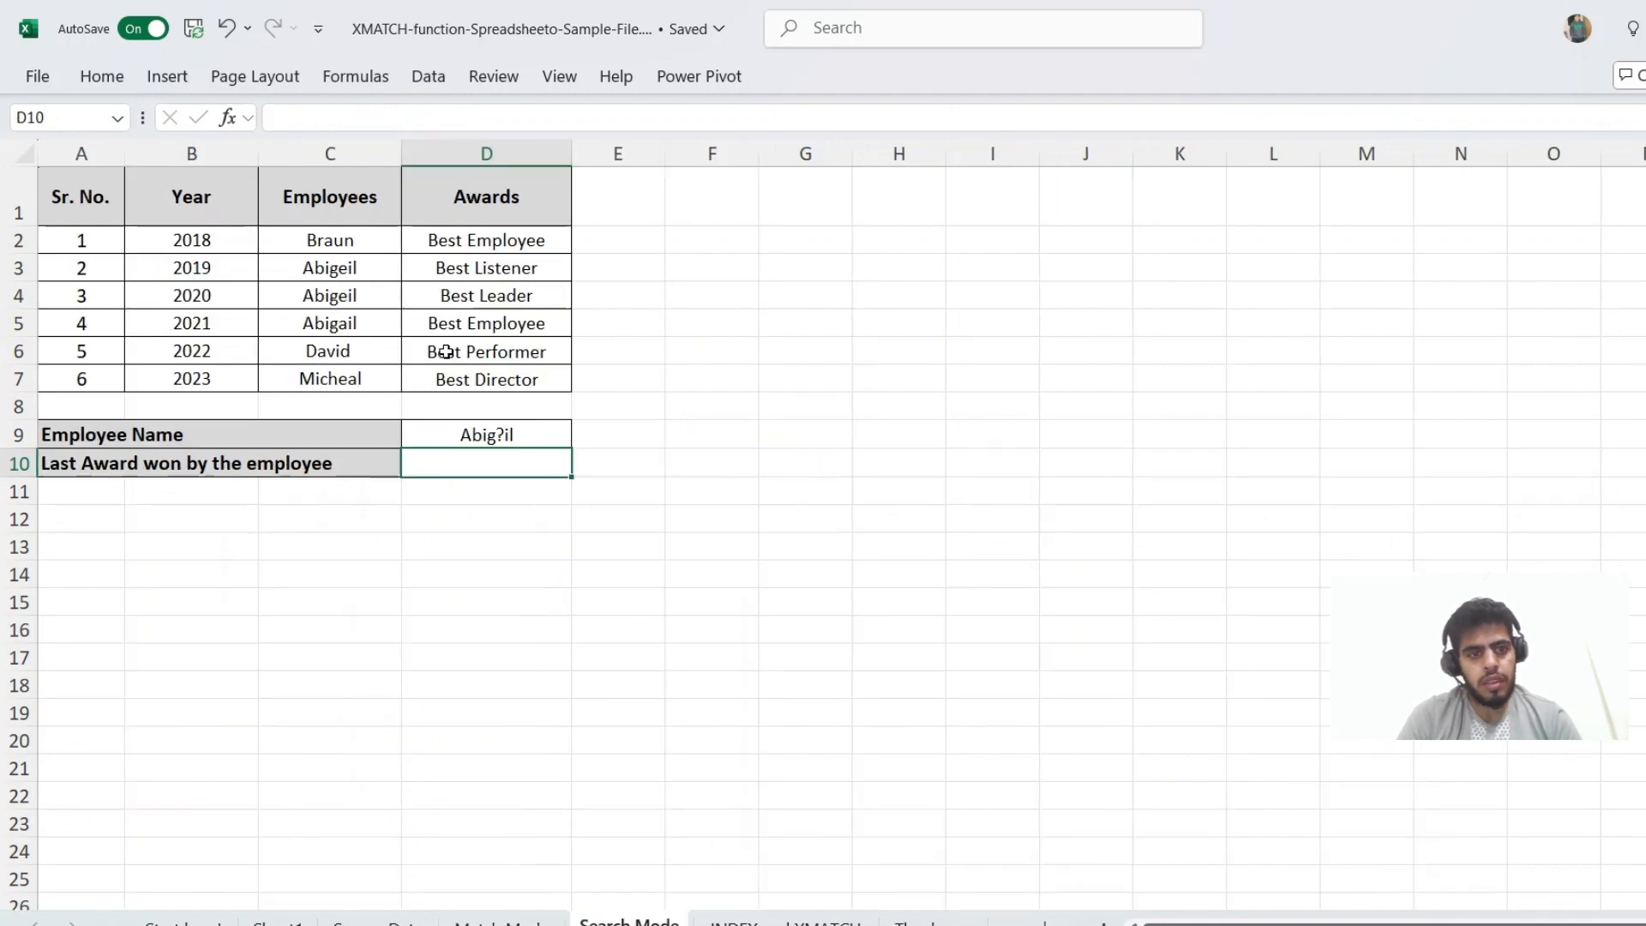
pyautogui.press('Left')
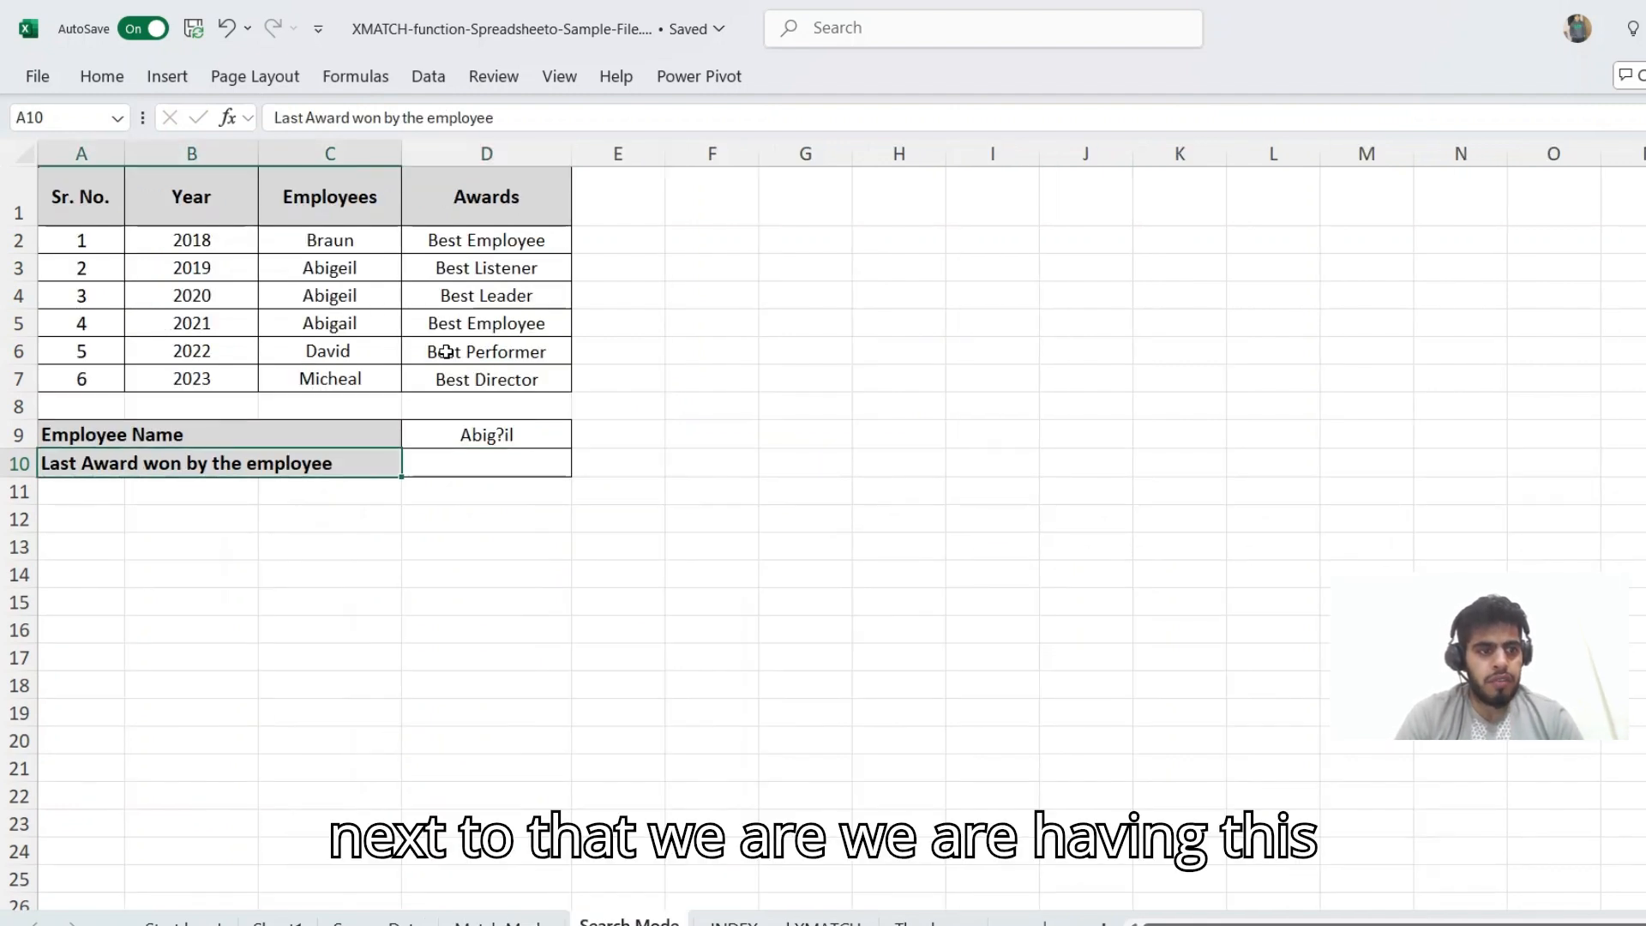
pyautogui.press('Up')
pyautogui.press('Up')
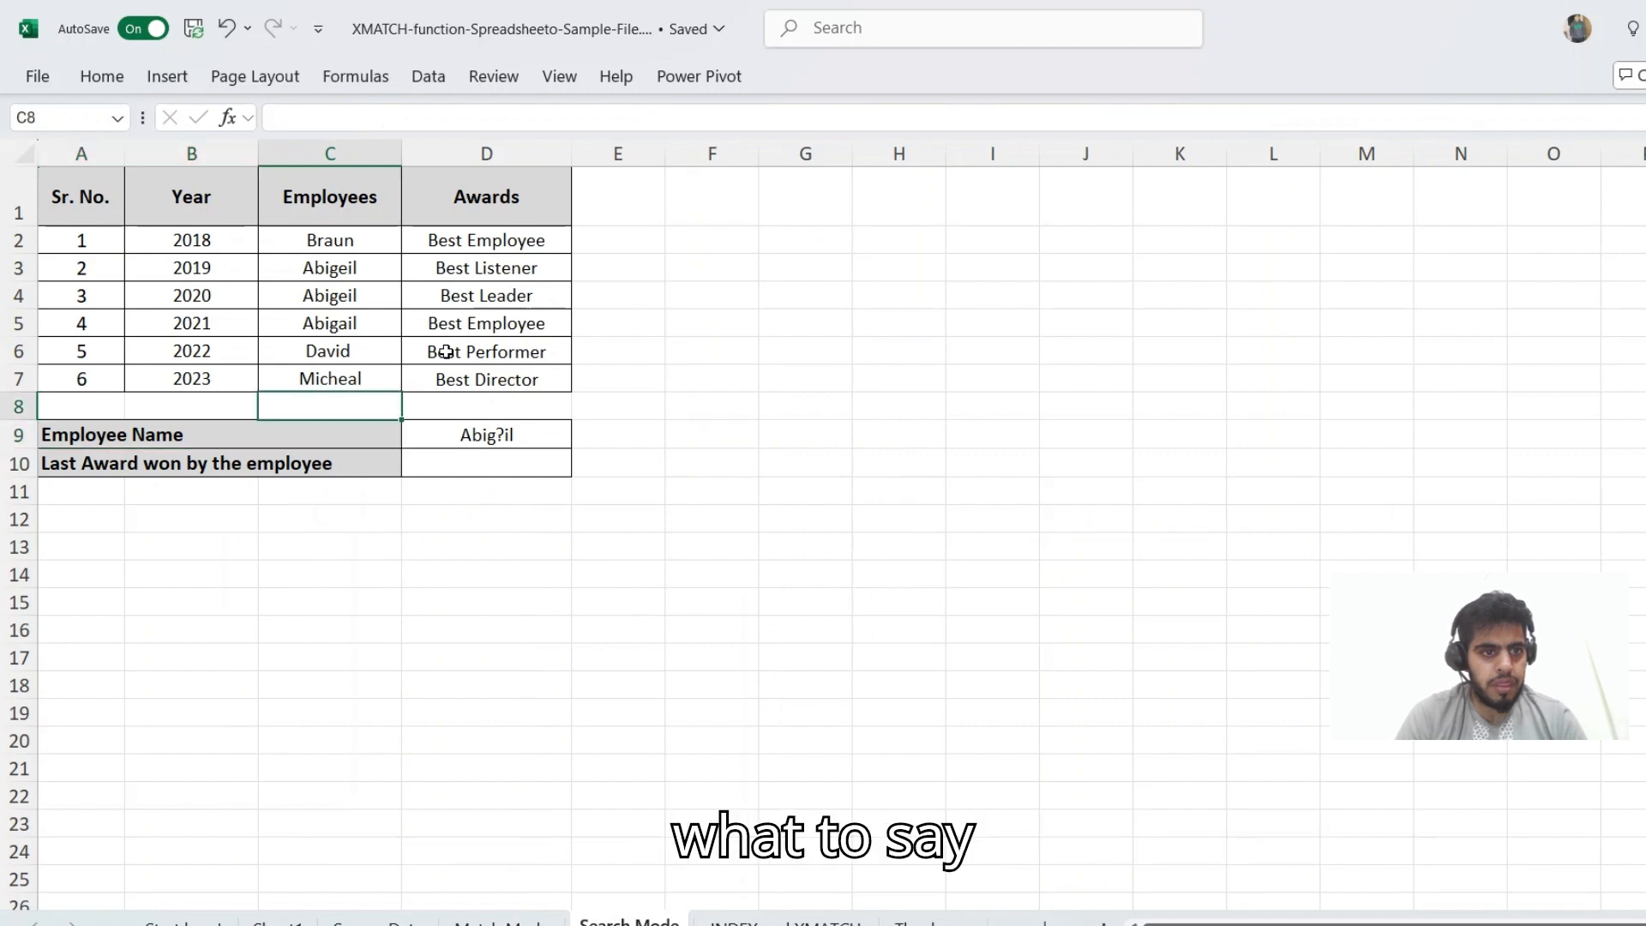
pyautogui.press('Down')
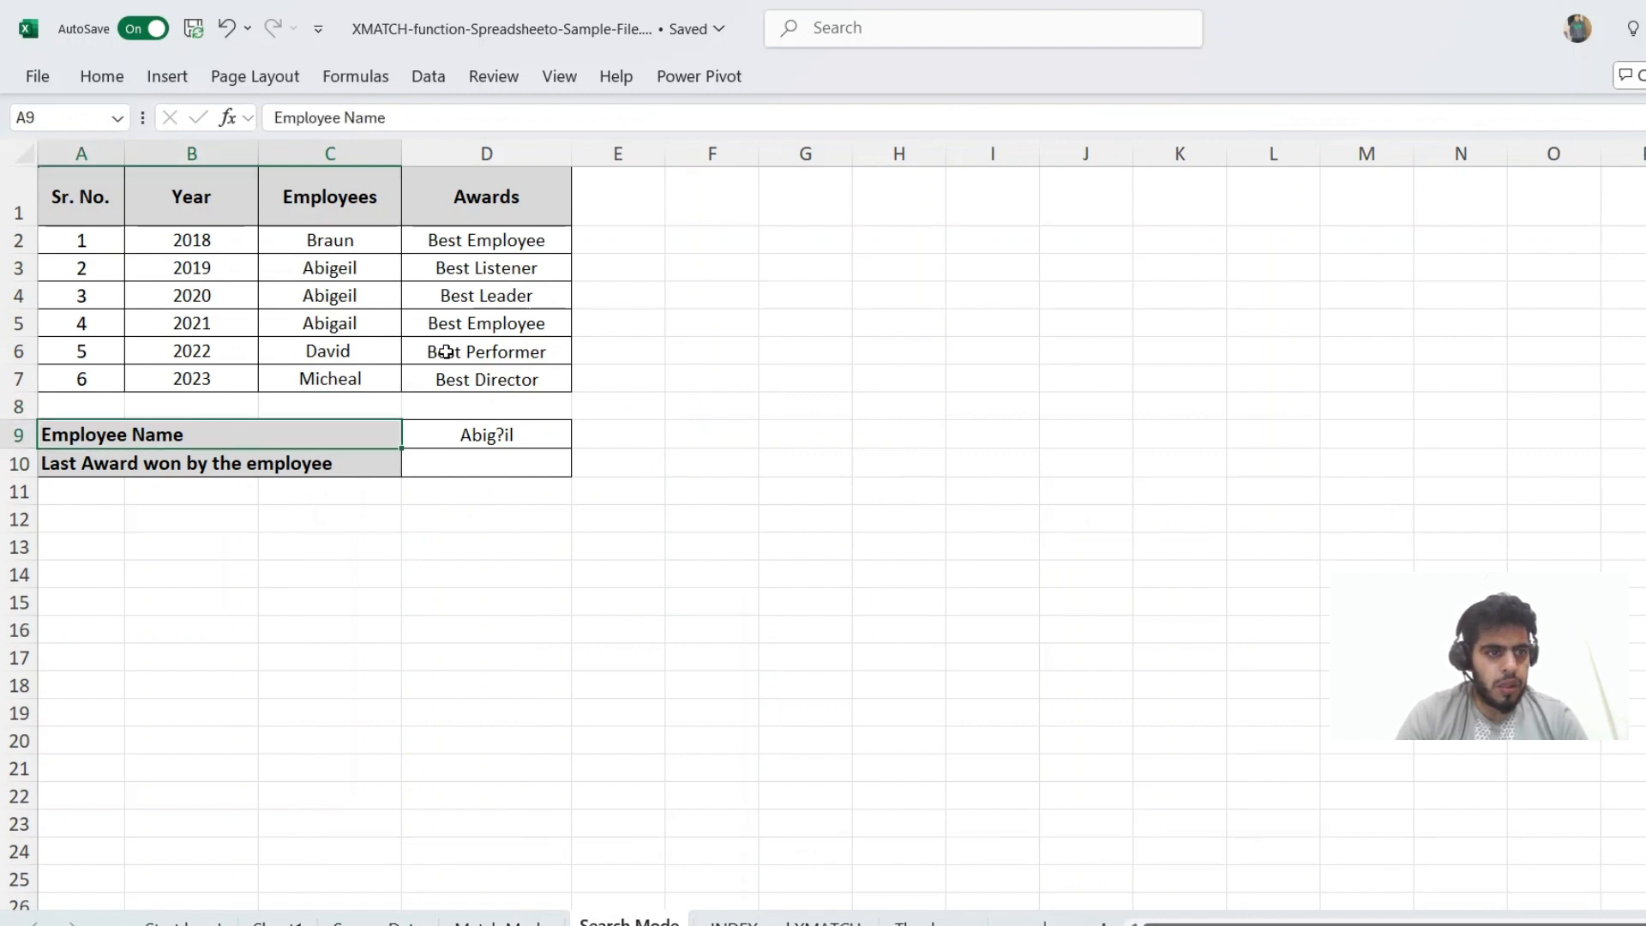
pyautogui.press('Right')
pyautogui.press('Up')
pyautogui.press('Up')
pyautogui.press('Up')
pyautogui.press('Up')
pyautogui.press('Up')
pyautogui.press('Up')
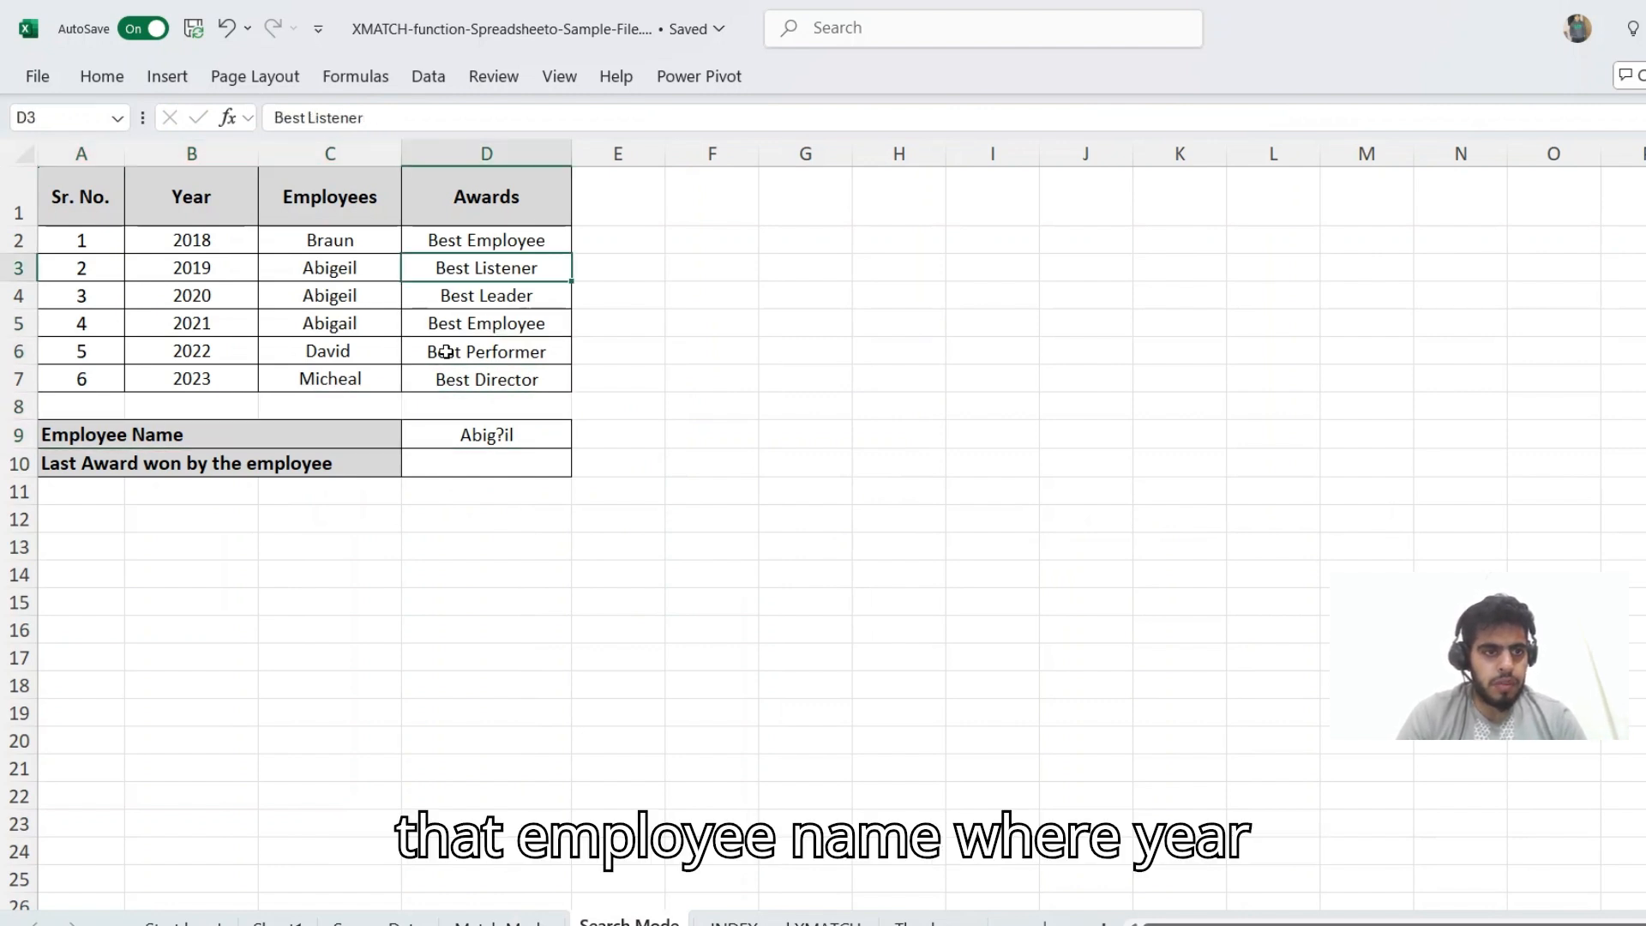
pyautogui.press('Left')
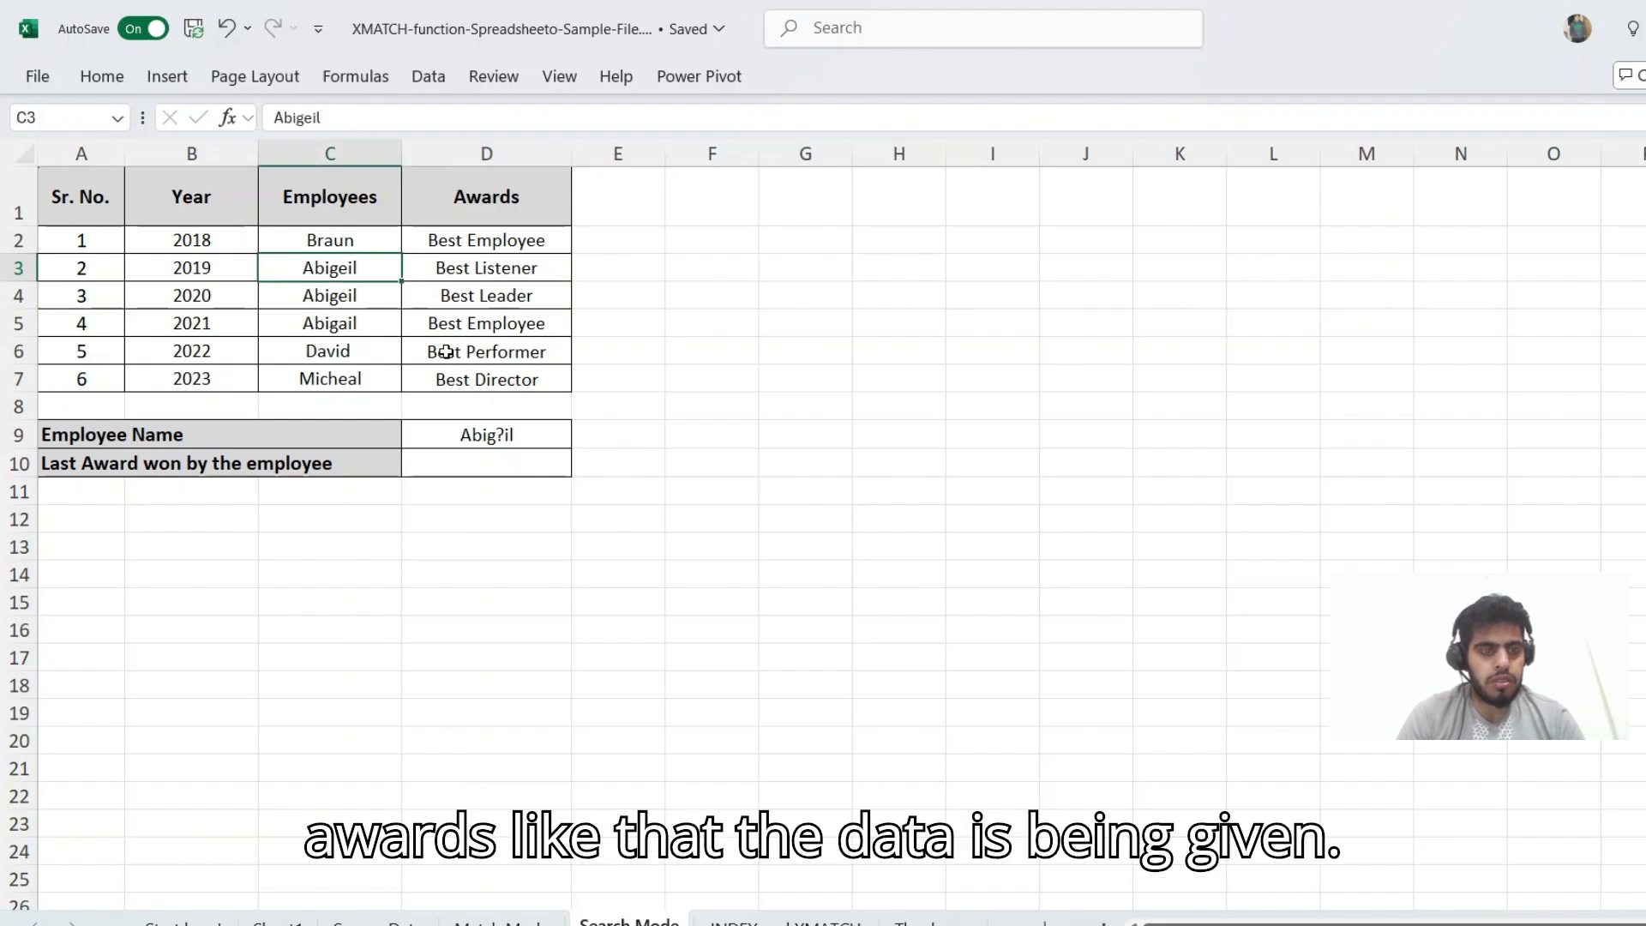
pyautogui.press('Down')
pyautogui.press('Down')
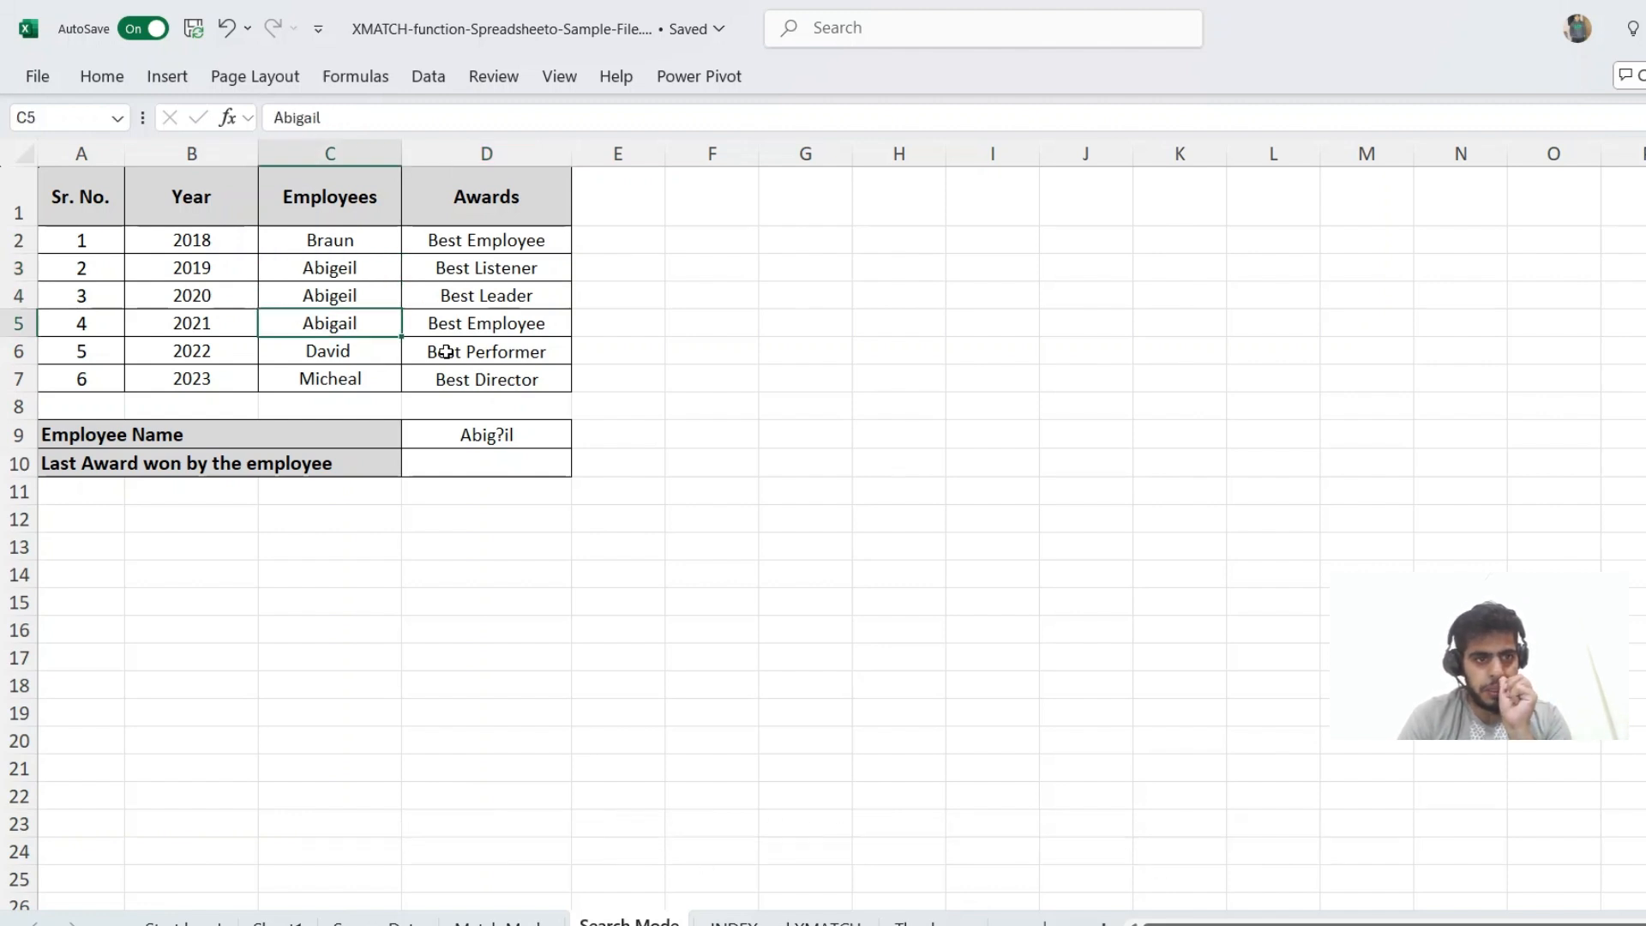
pyautogui.press('Down')
pyautogui.press('Down')
pyautogui.press('Right')
pyautogui.press('Down')
pyautogui.press('Down')
pyautogui.press('Down')
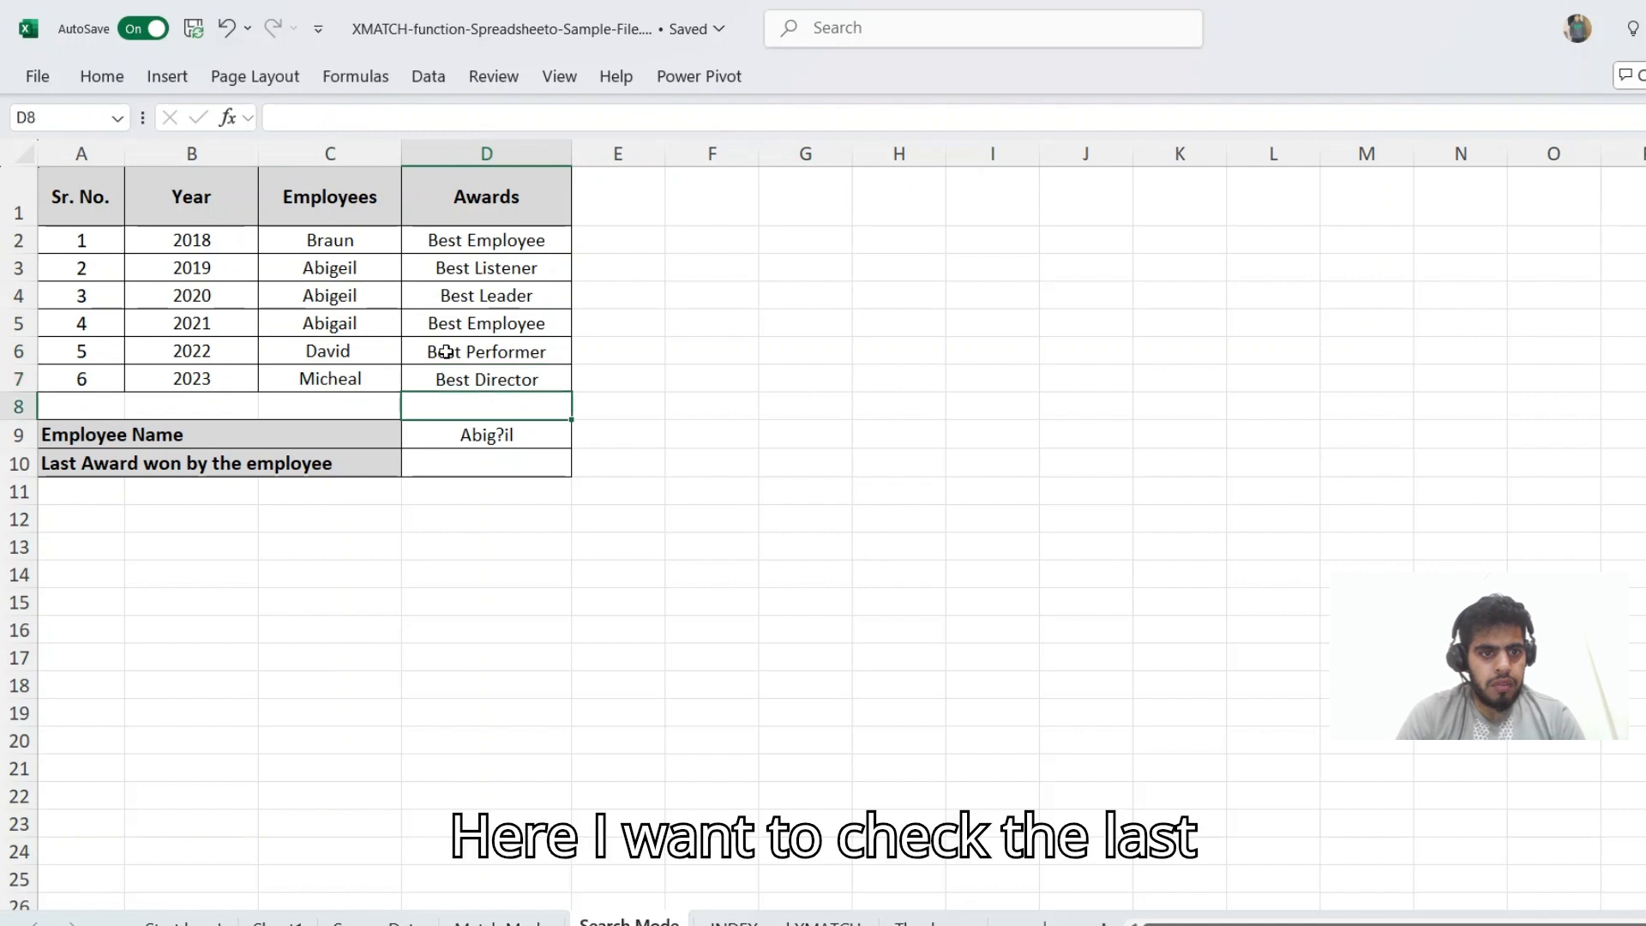
pyautogui.press('Left')
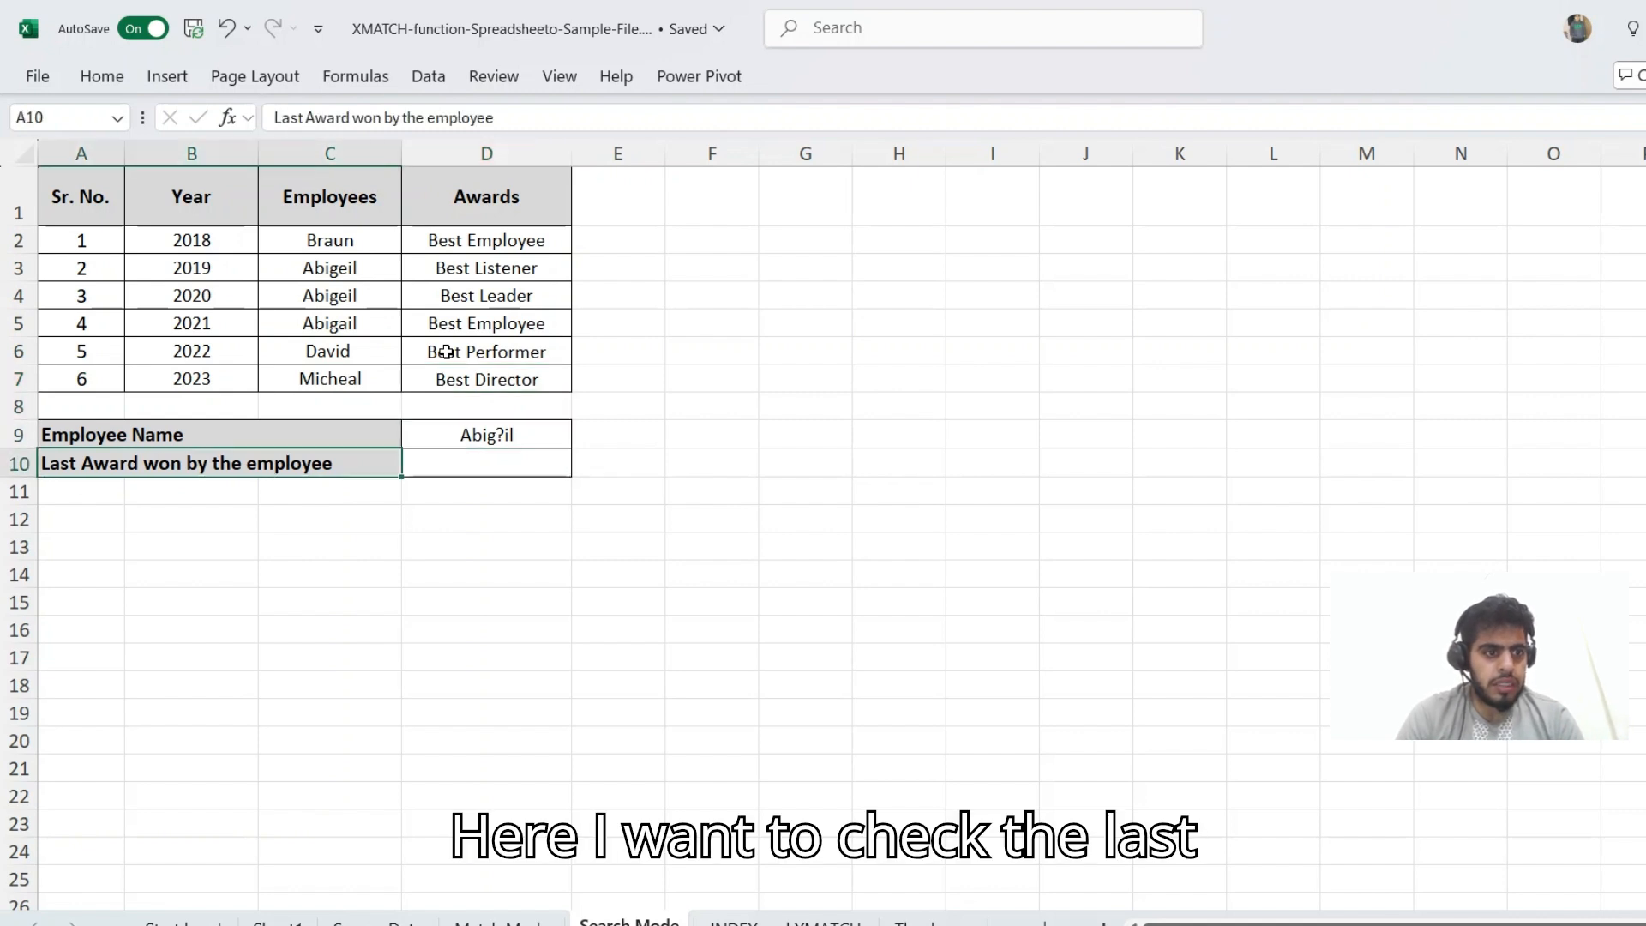
# Step: Start an XMATCH formula in D10 for the last award, using the employee name in D9 as the lookup value
pyautogui.press('Right')
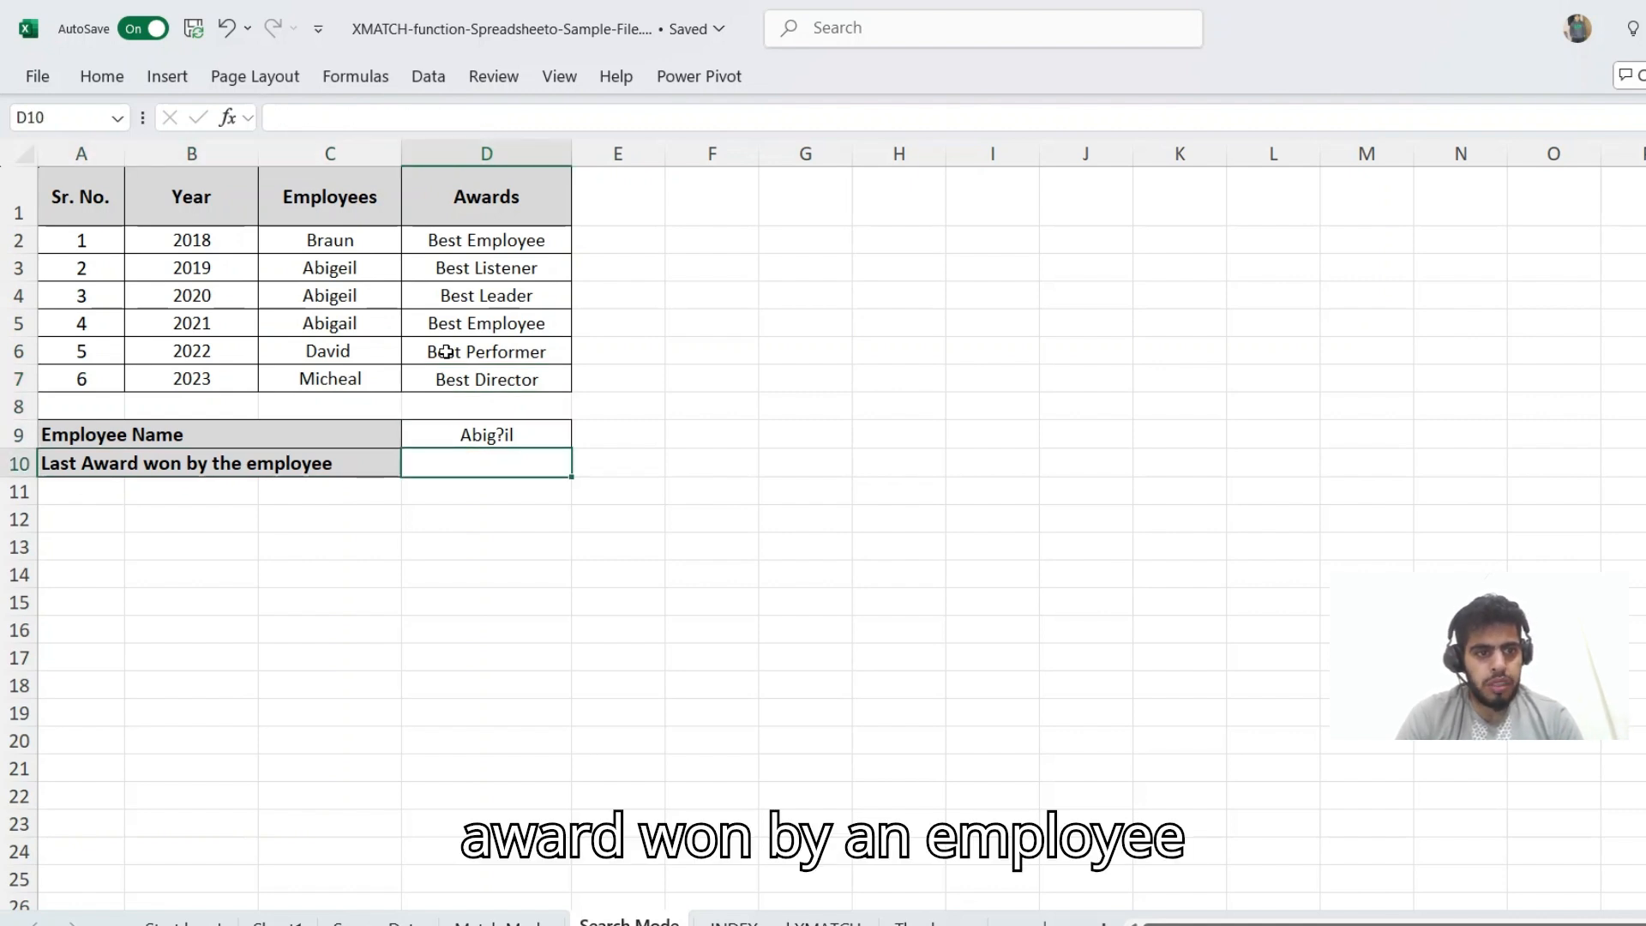
pyautogui.press('Left')
pyautogui.press('Right')
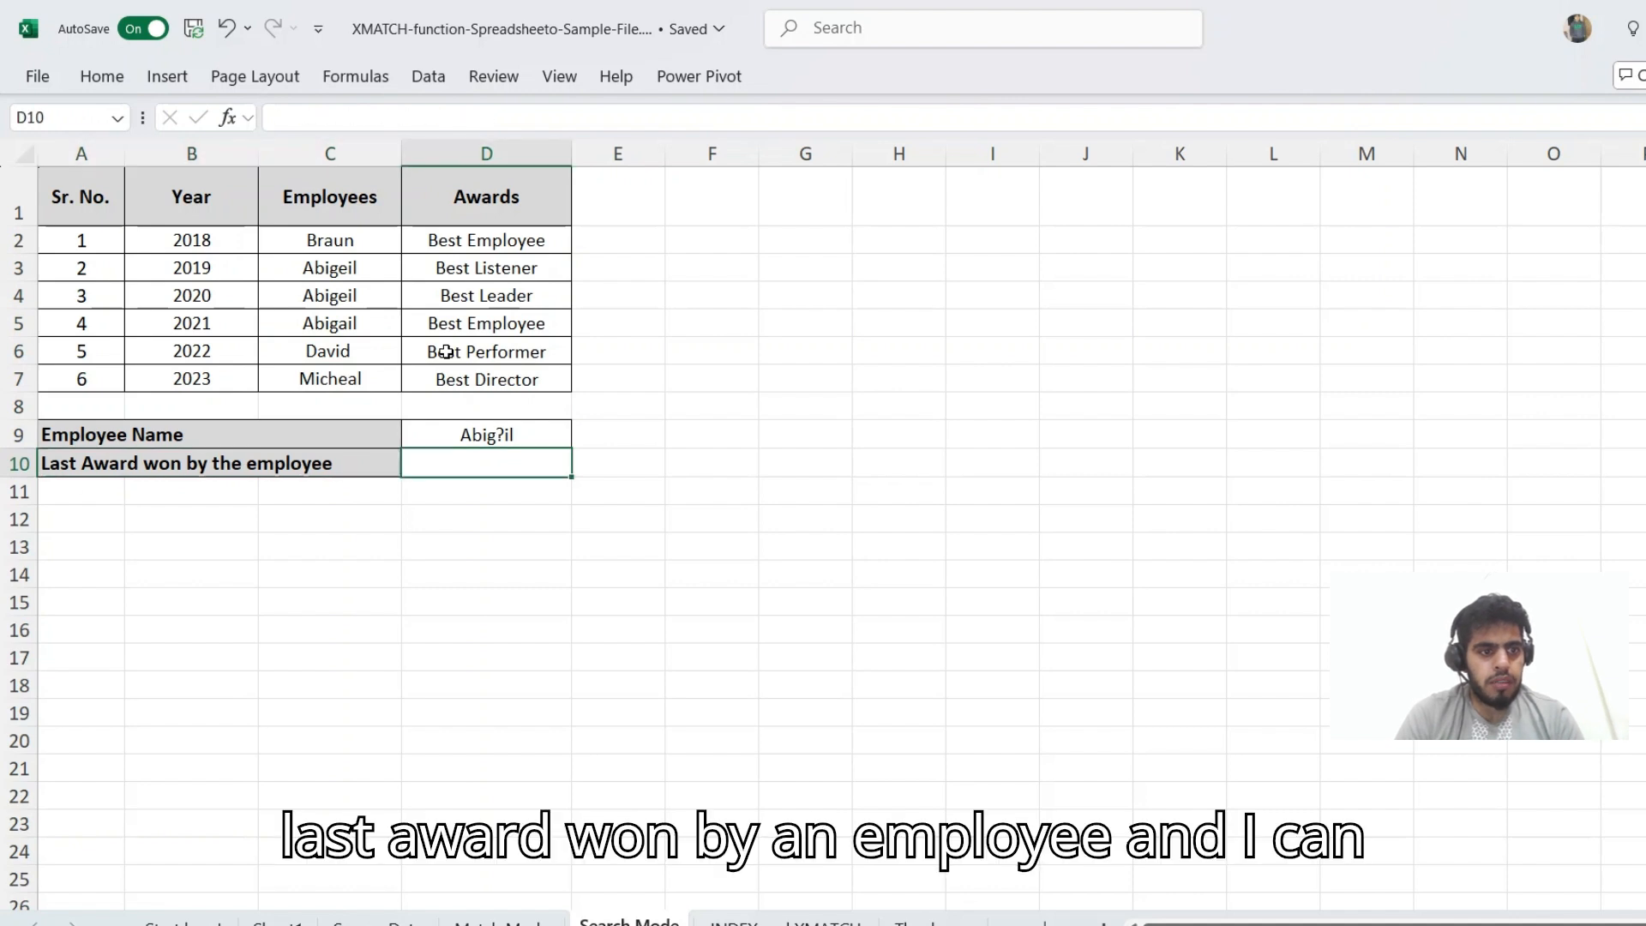
pyautogui.press('Right')
pyautogui.press('Left')
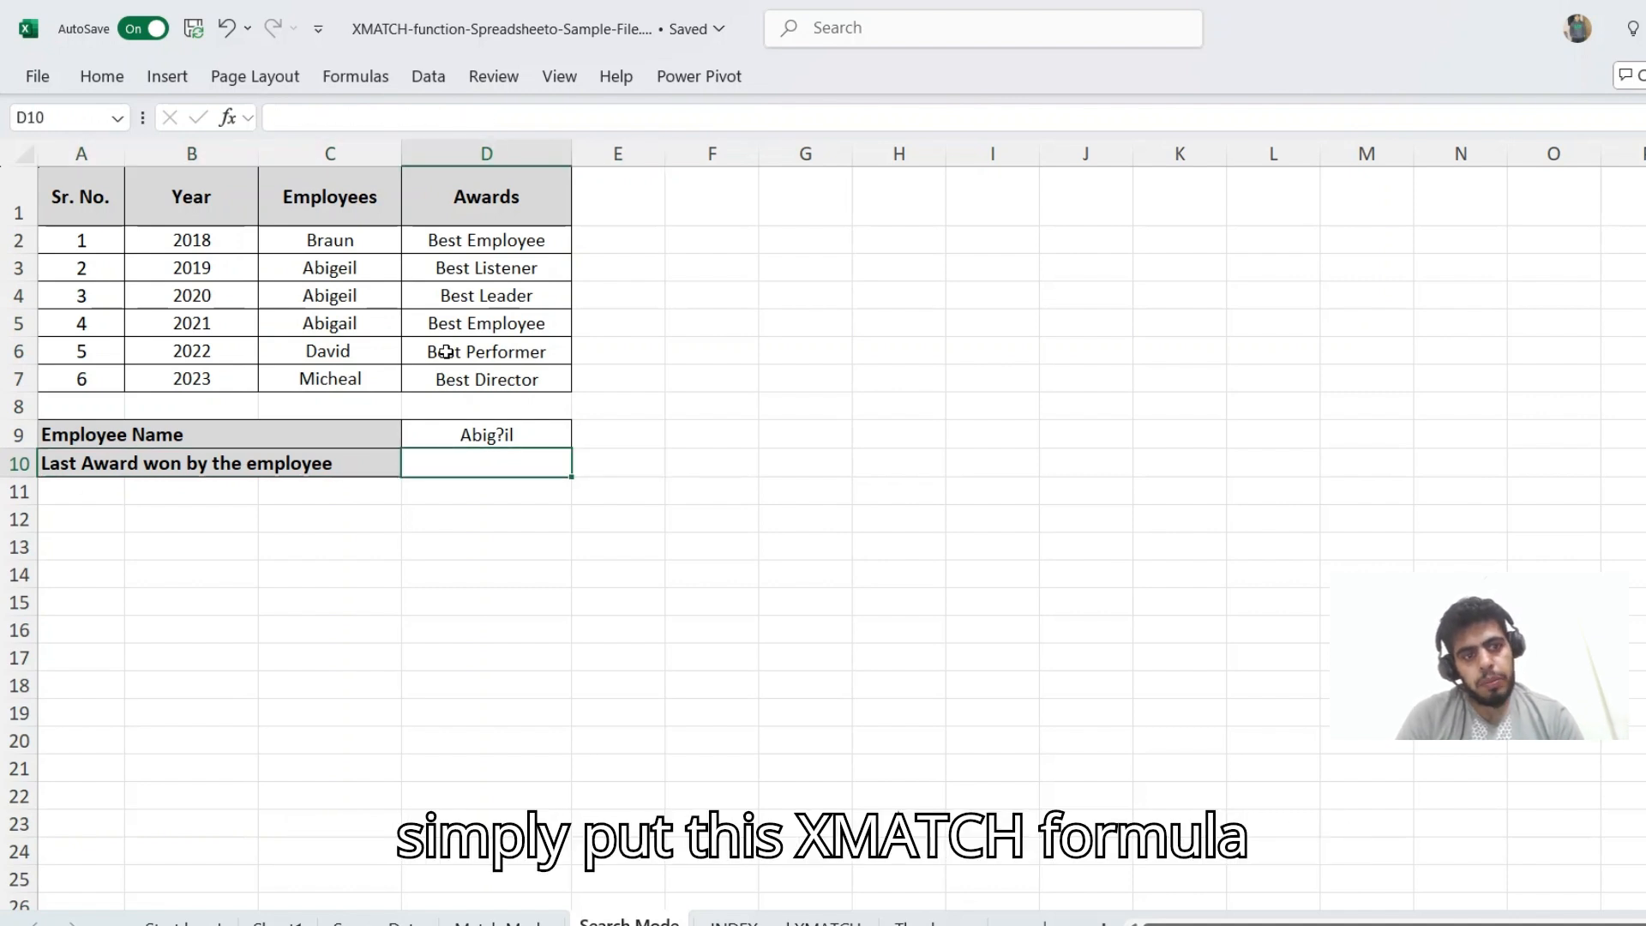
pyautogui.write('=xm')
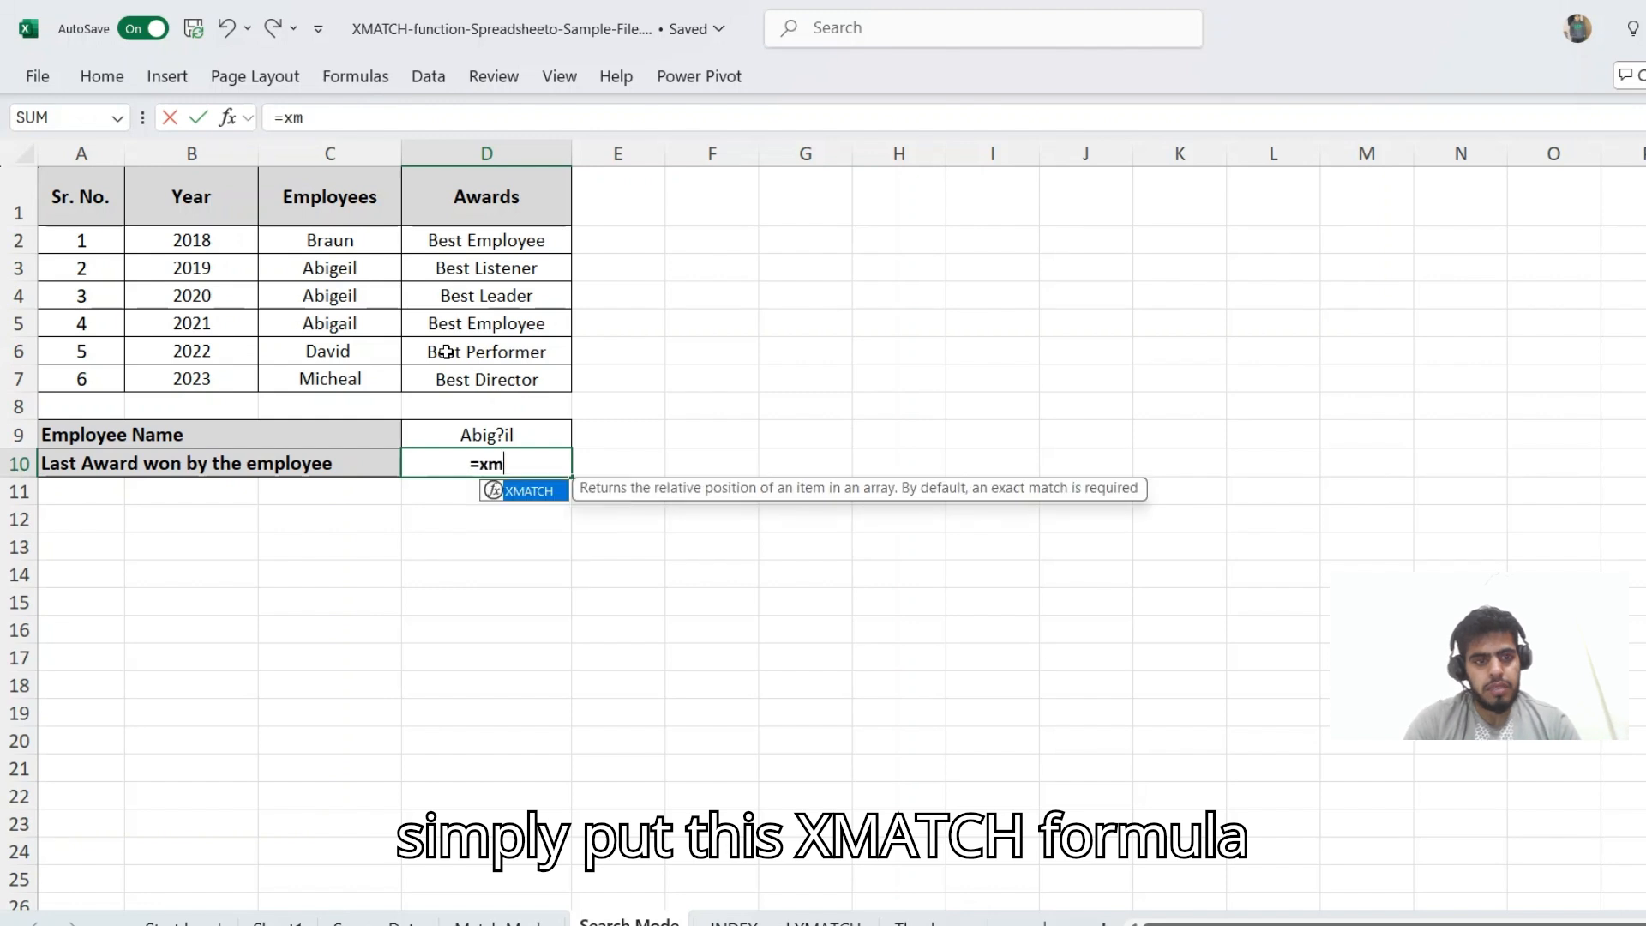
pyautogui.press('Tab')
pyautogui.press('Up')
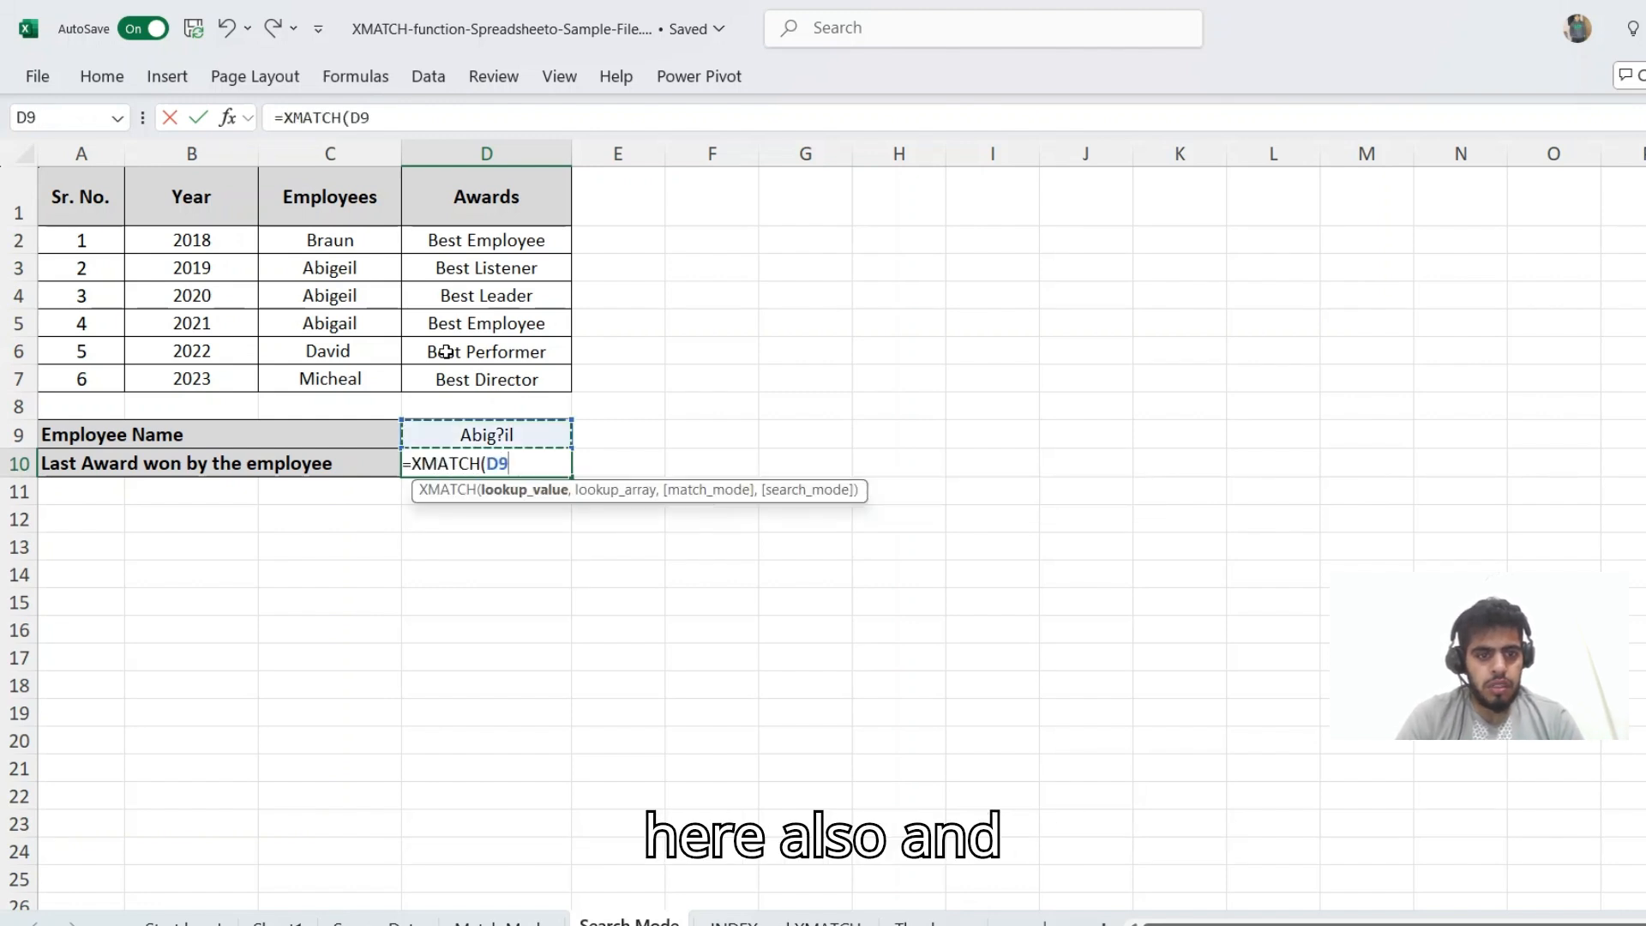
# Step: Set the XMATCH lookup array to the Employees column range C2:C7
pyautogui.write(',')
pyautogui.press('Up')
pyautogui.press('Left')
pyautogui.press('Up')
pyautogui.press('Up')
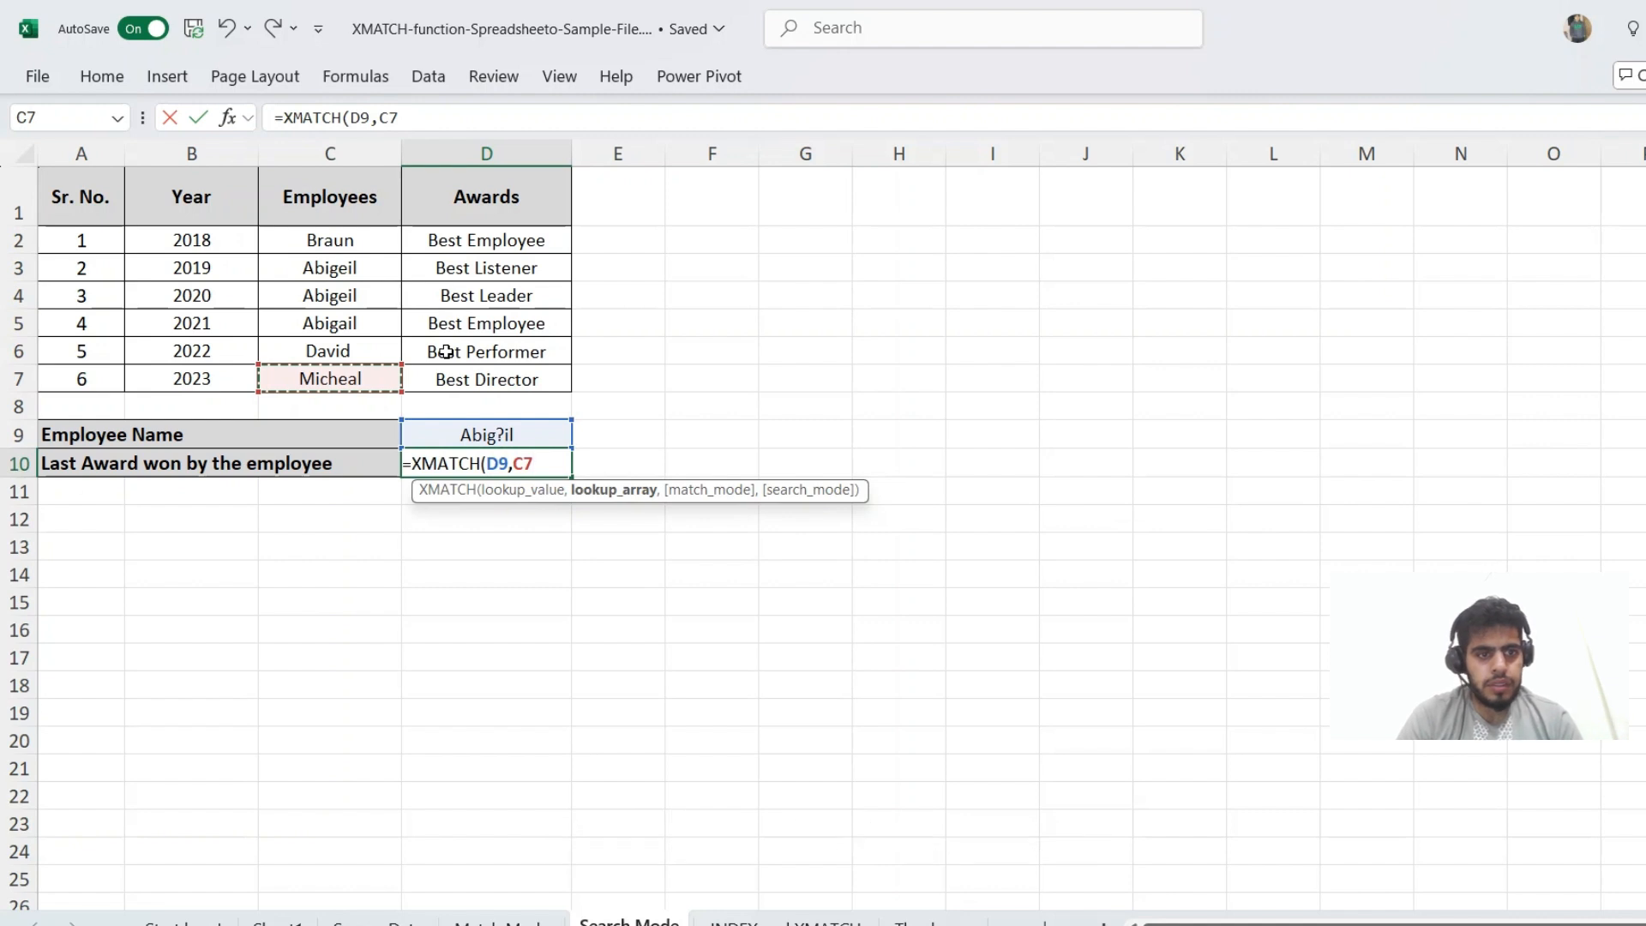
pyautogui.hotkey('ctrl', 'shift', 'Up')
pyautogui.hotkey('shift', 'Down')
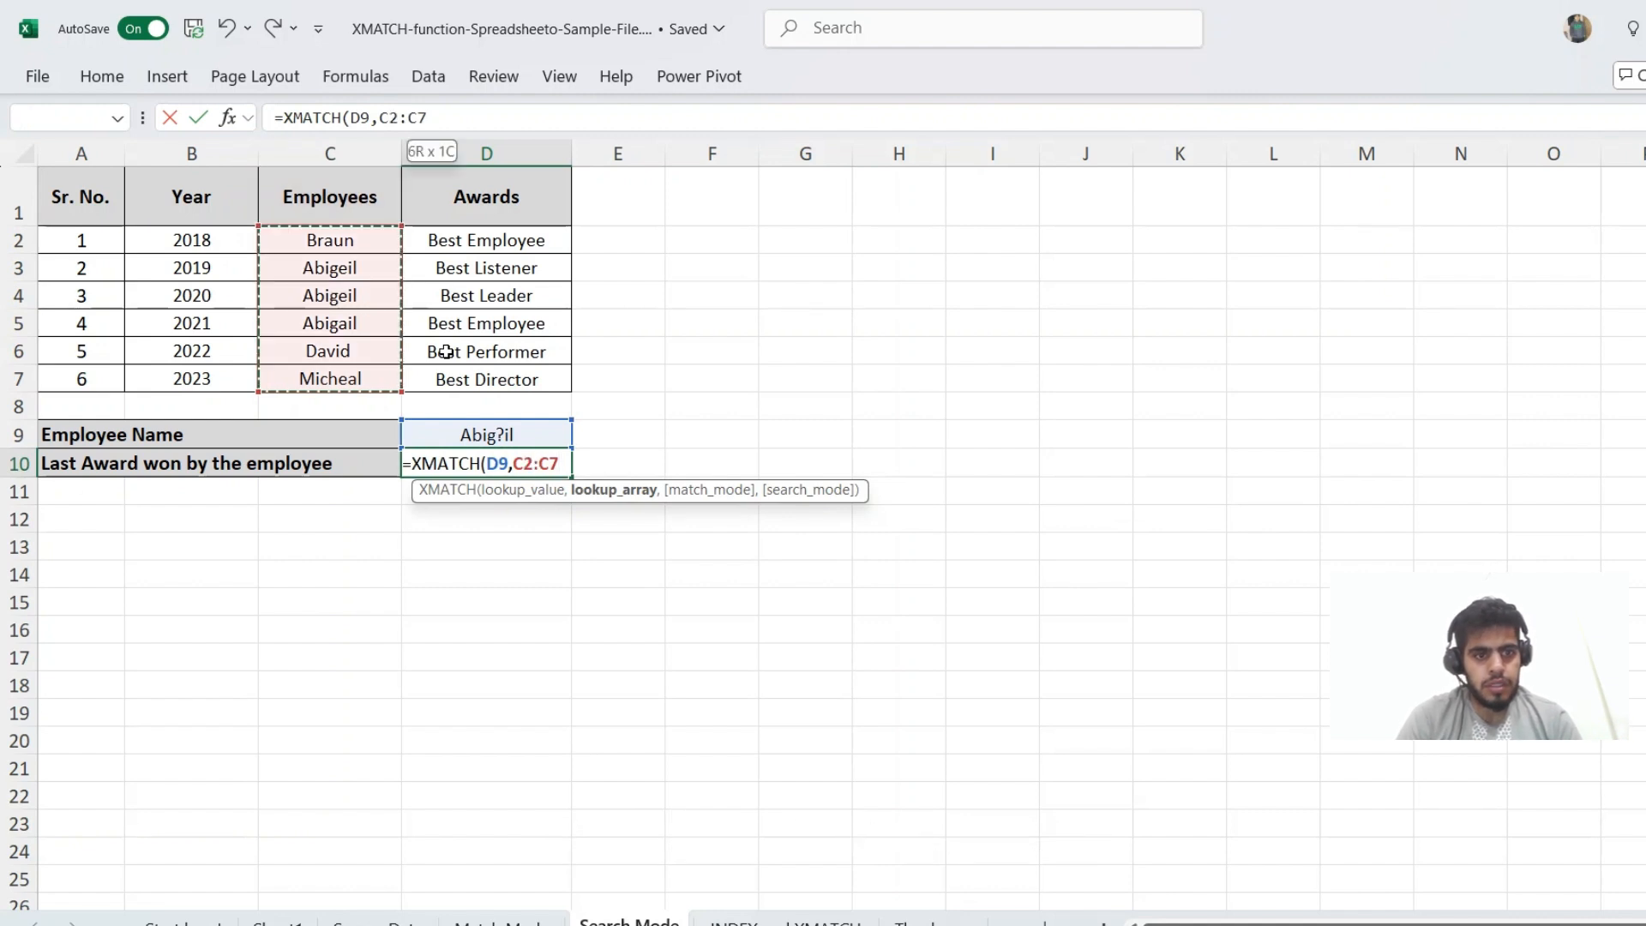
# Step: Set the match mode to 2 for wildcard character match, enter the D10 formula without a search mode and review it
pyautogui.write(',')
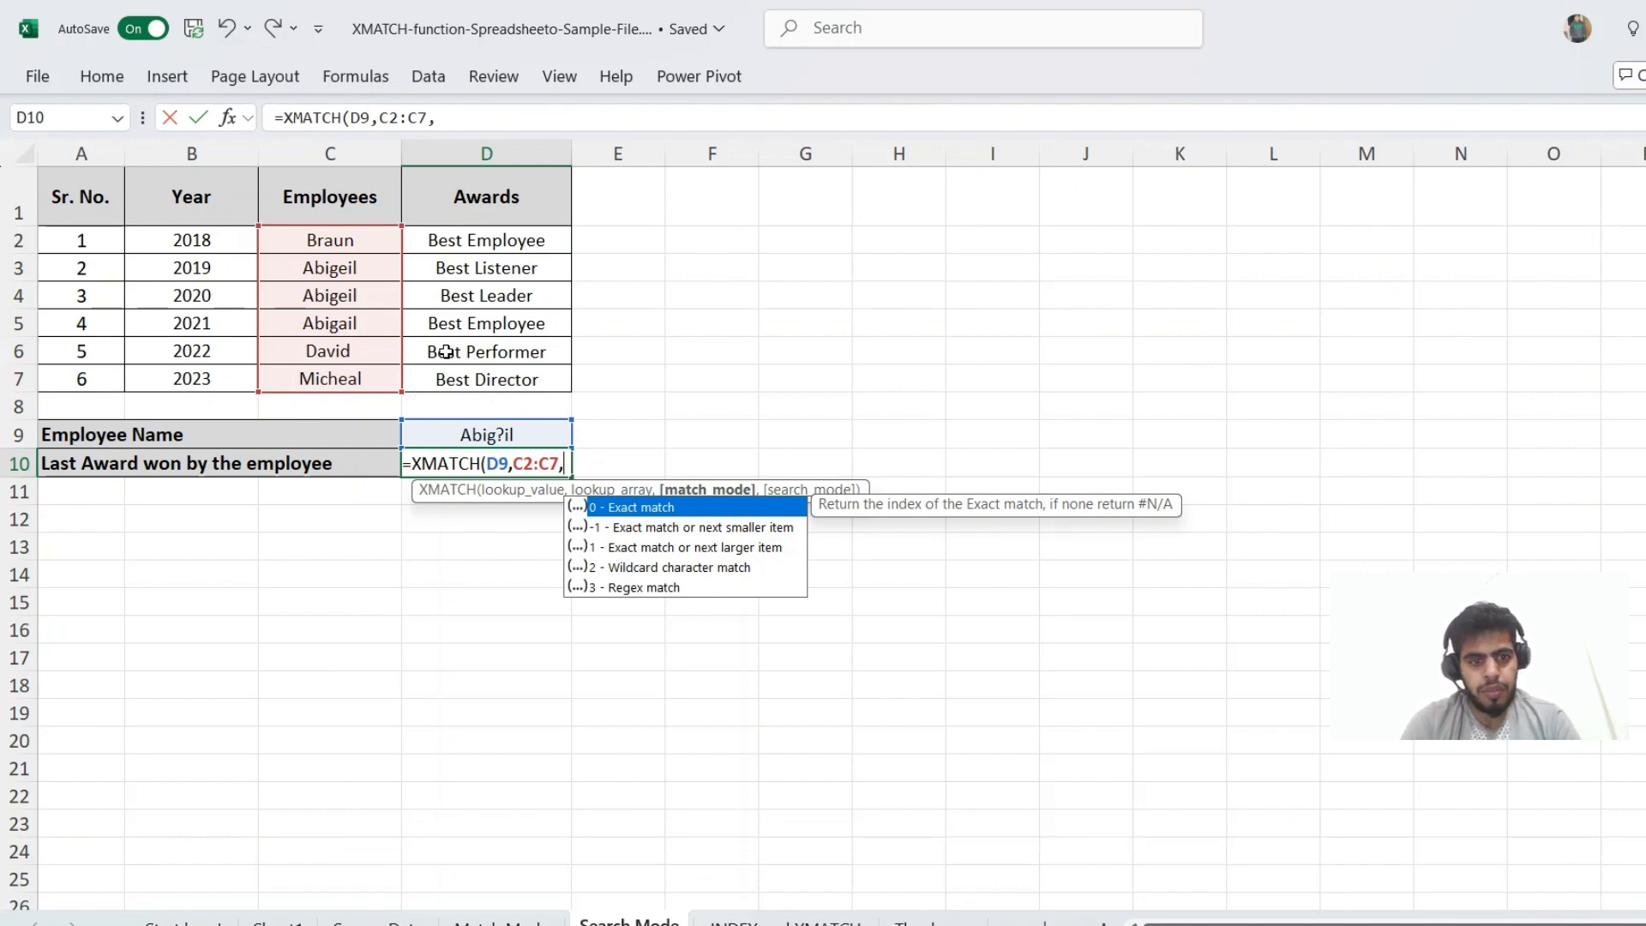
pyautogui.write('2')
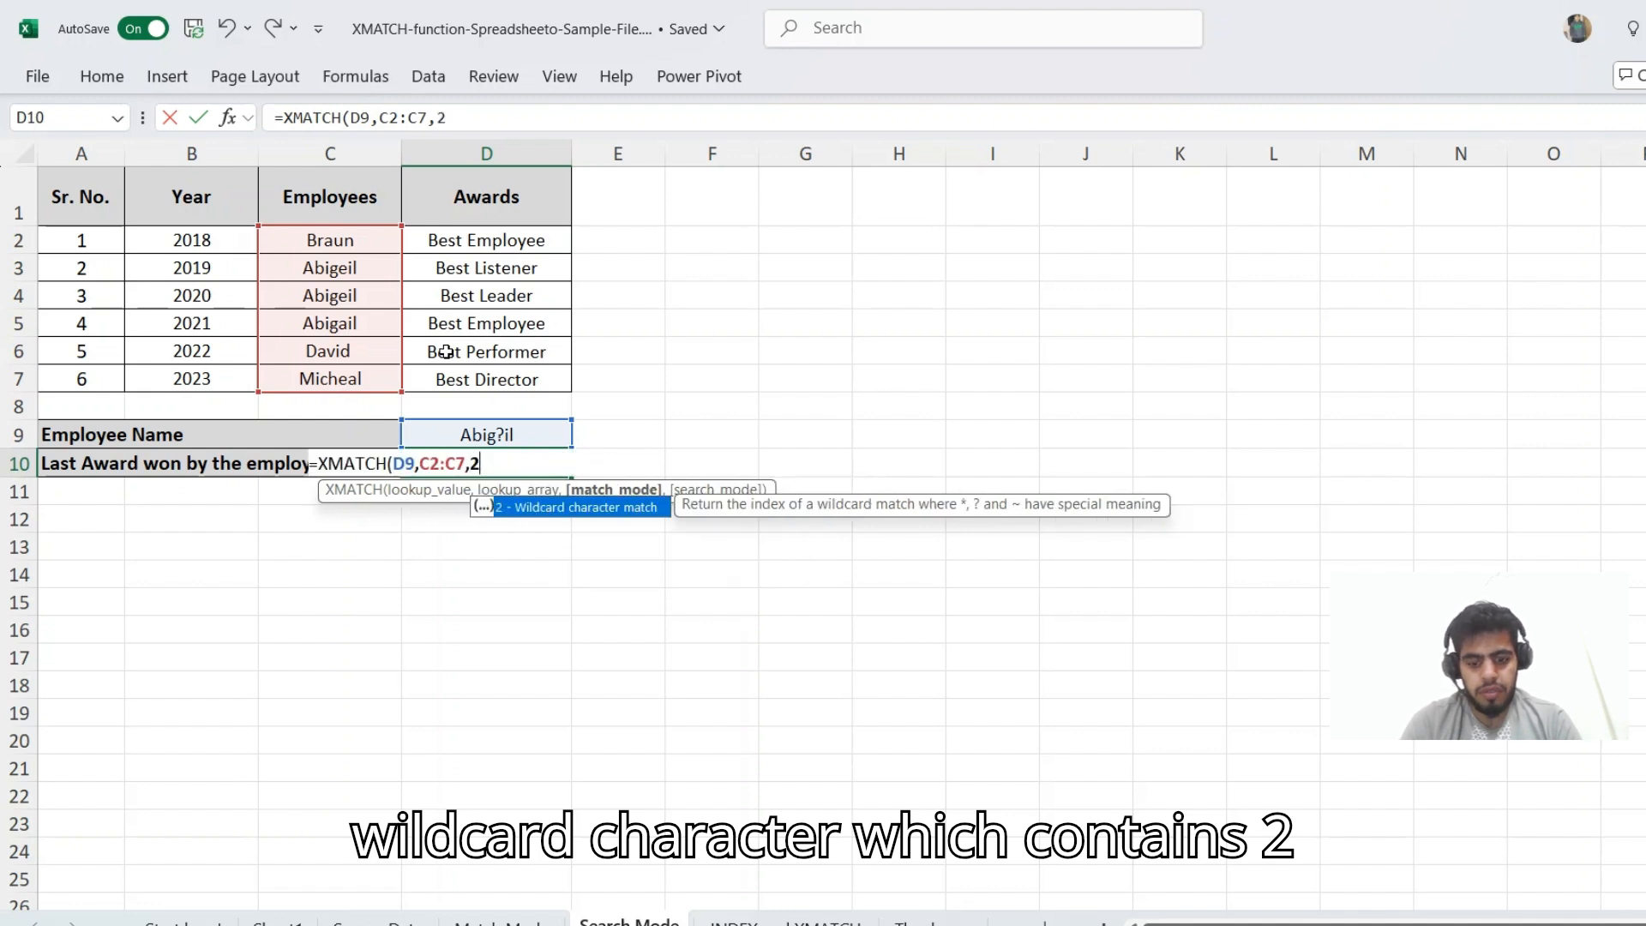
pyautogui.write(',')
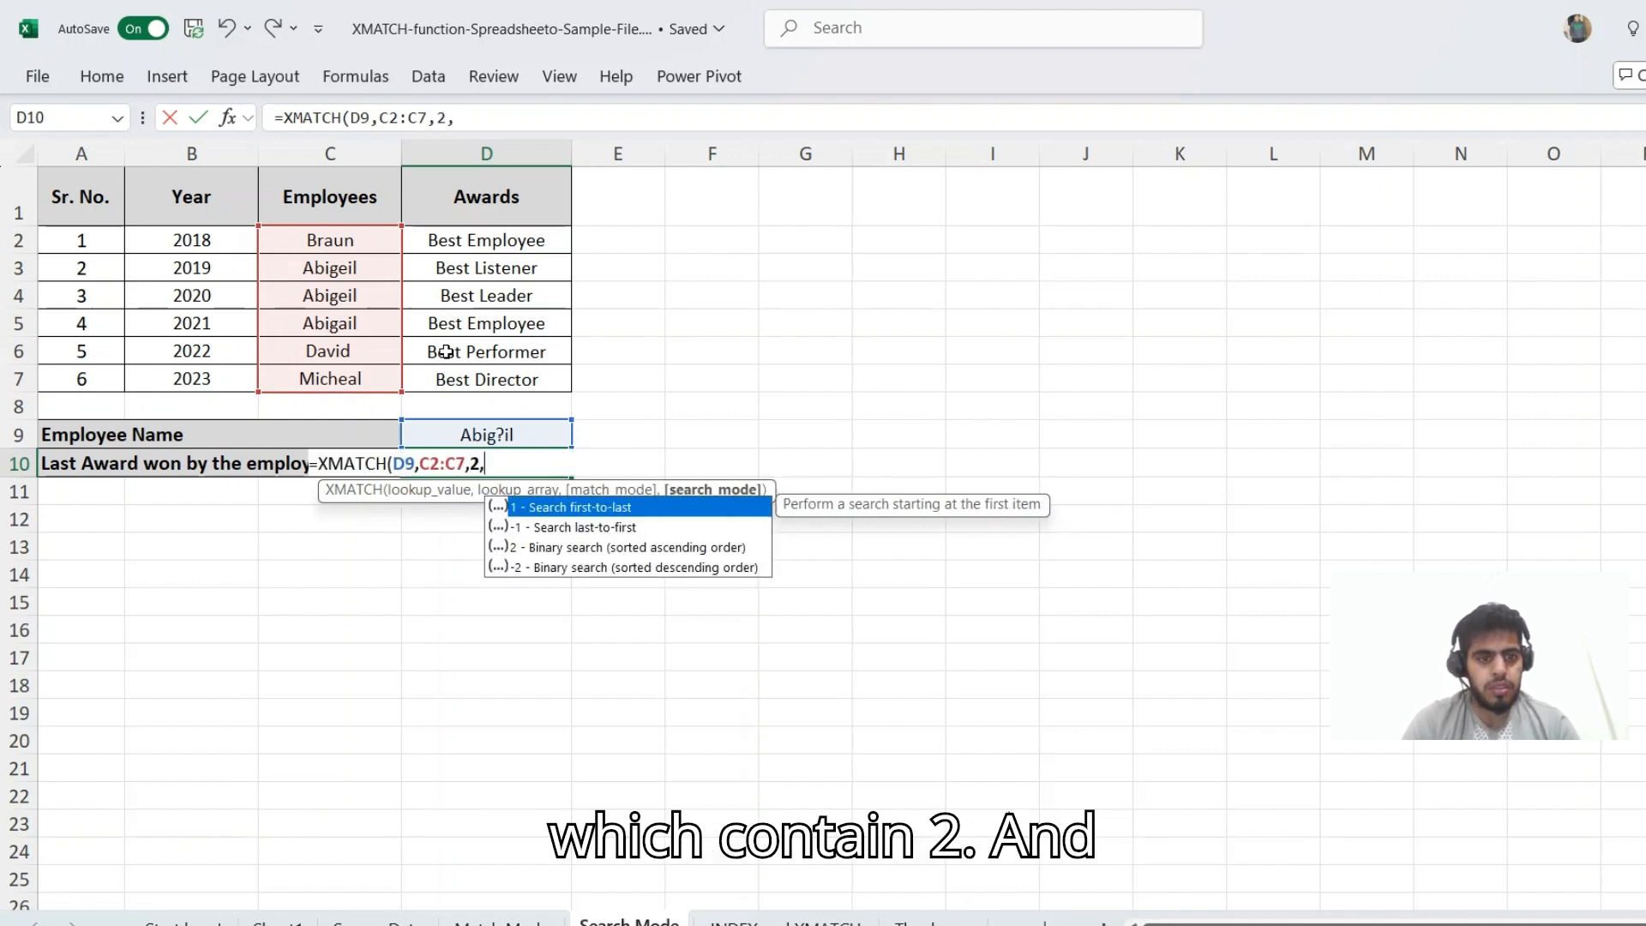
pyautogui.press('BackSpace')
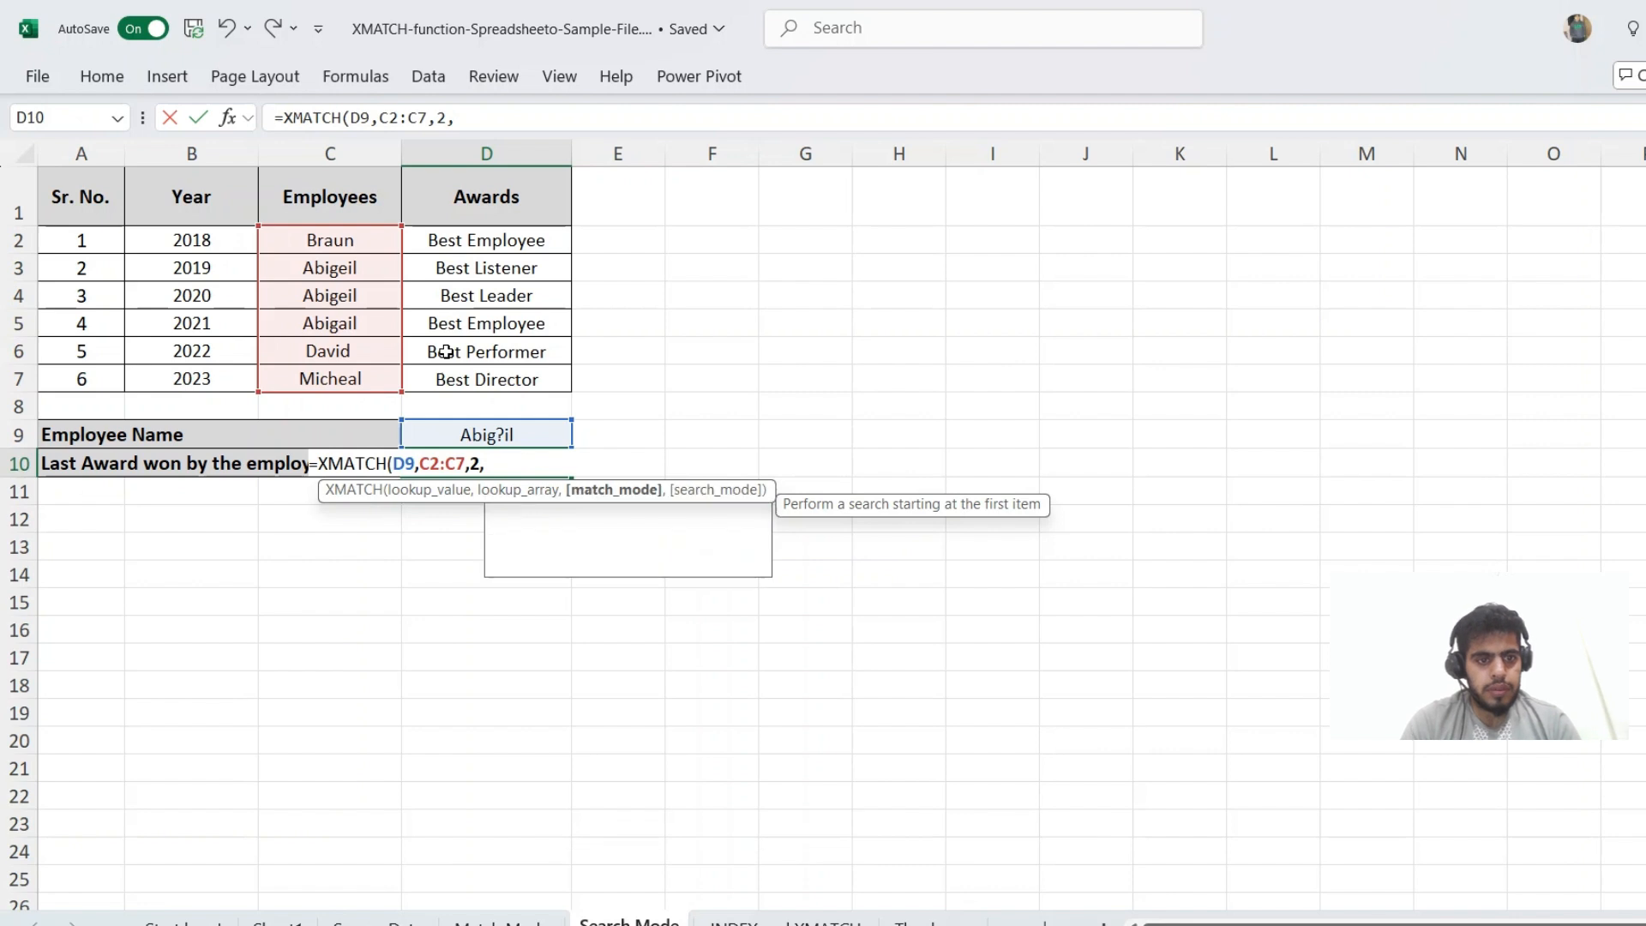
pyautogui.press('Return')
pyautogui.press('Up')
pyautogui.press('F2')
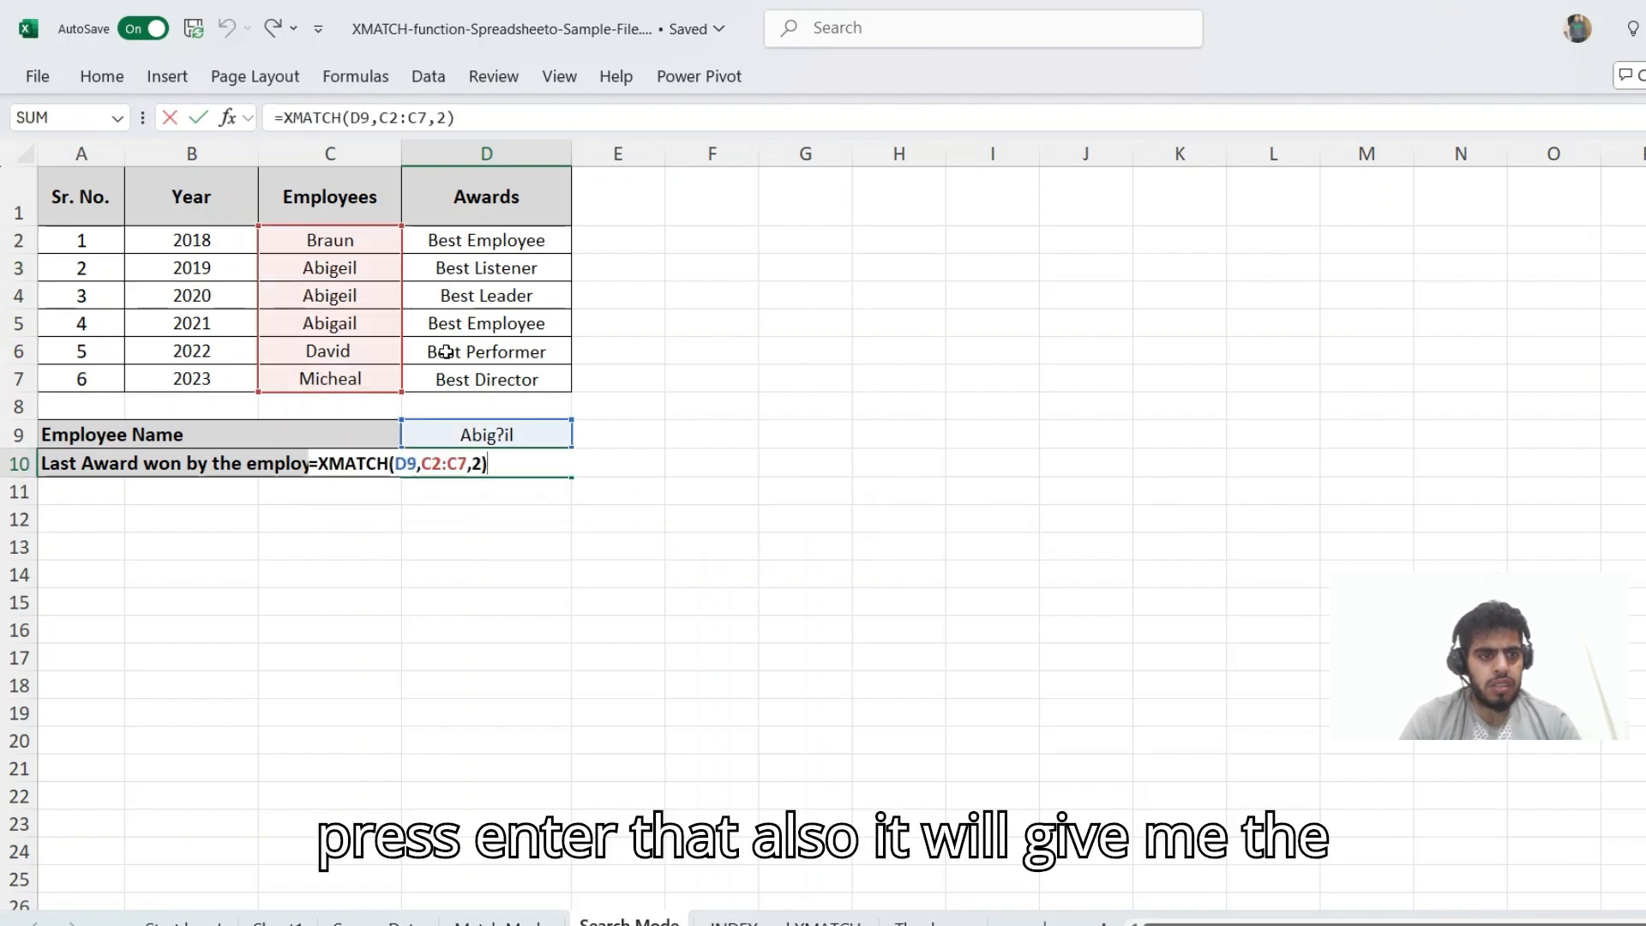
pyautogui.press('Escape')
# Step: Examine the Employees column entries in C3 and C4 against the employee name and the D10 result
pyautogui.press('Up')
pyautogui.press('Up')
pyautogui.press('Up')
pyautogui.press('Up')
pyautogui.press('Up')
pyautogui.press('Up')
pyautogui.press('Left')
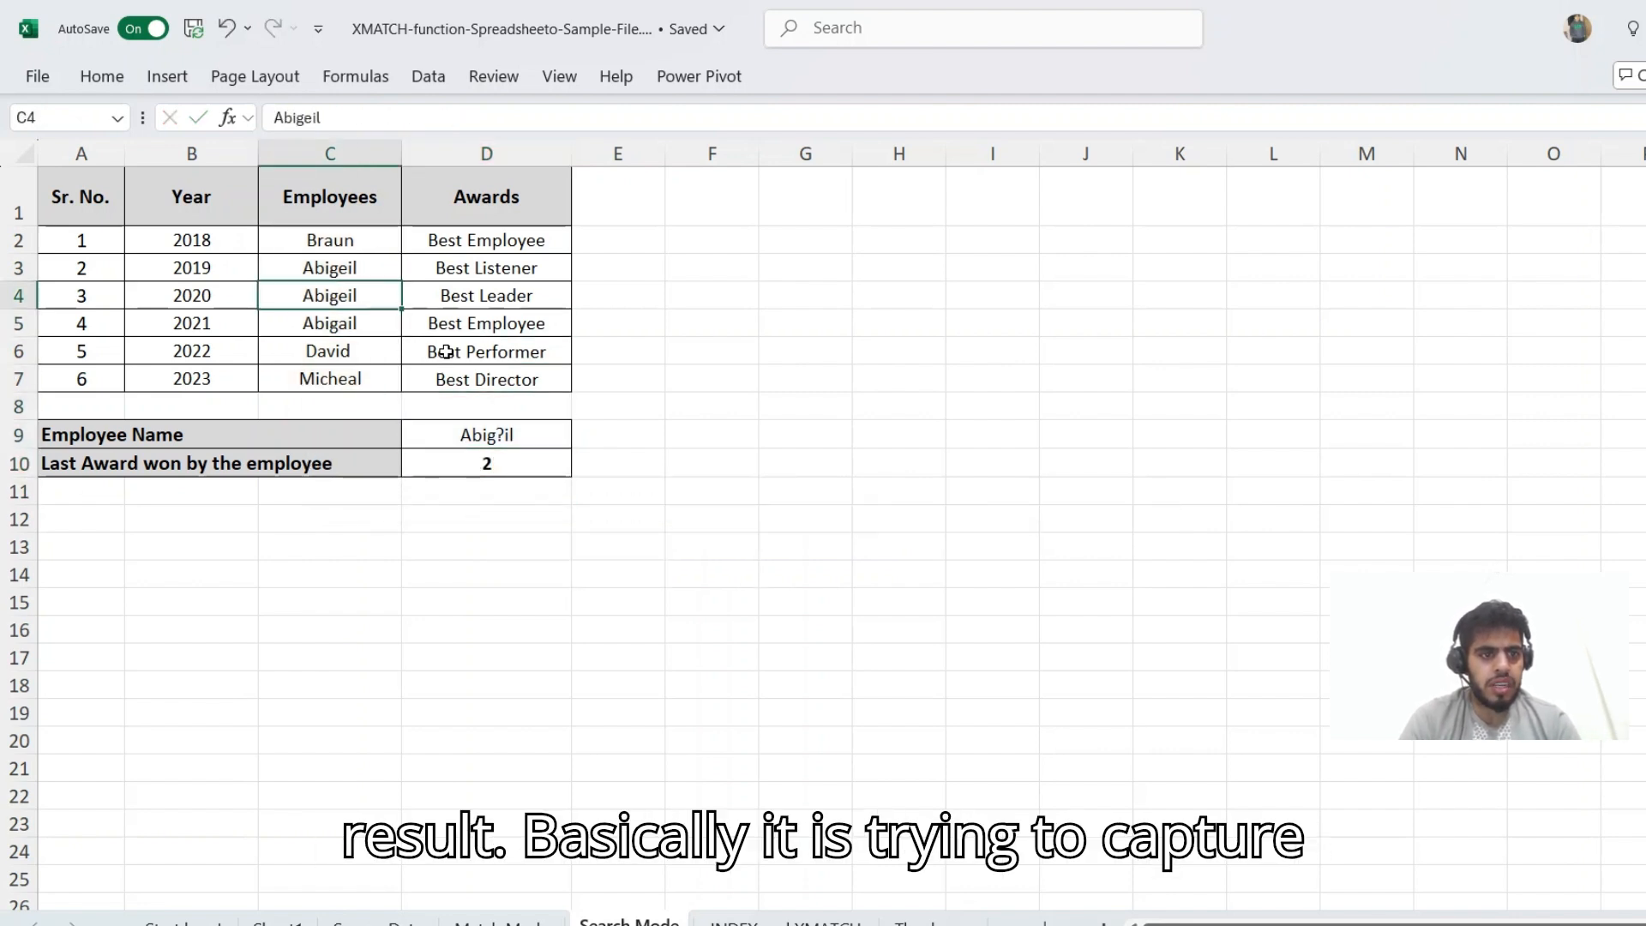
pyautogui.press('Up')
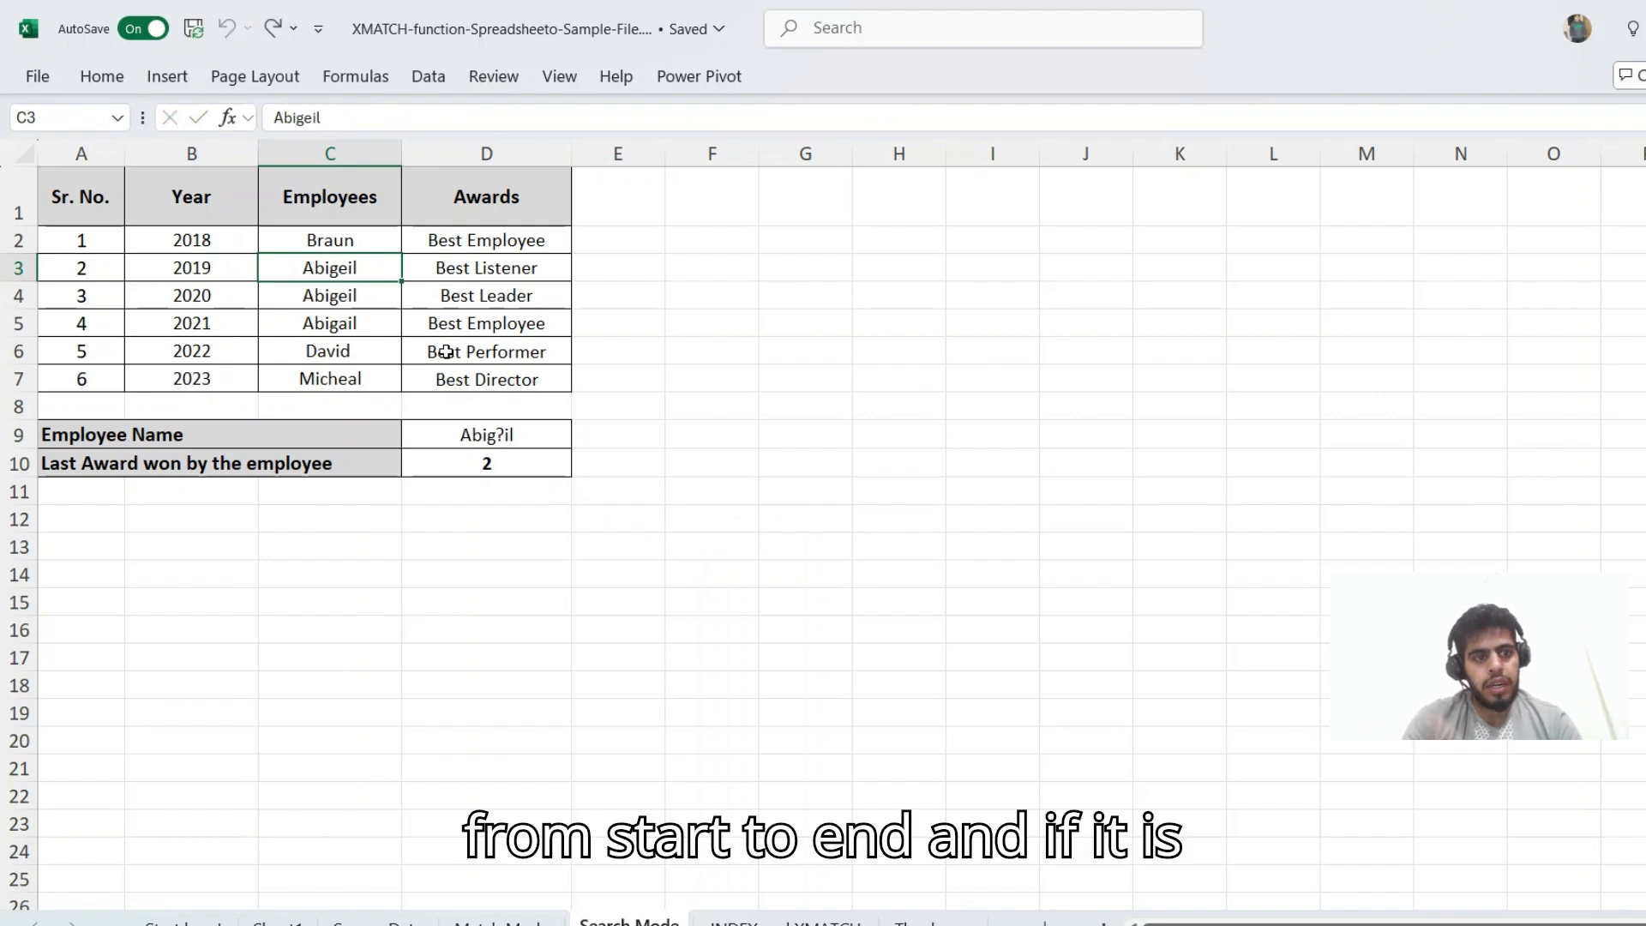
pyautogui.press('Down')
pyautogui.press('Down')
pyautogui.press('Down')
pyautogui.press('Down')
pyautogui.press('Down')
pyautogui.press('Down')
pyautogui.press('Down')
pyautogui.press('Down')
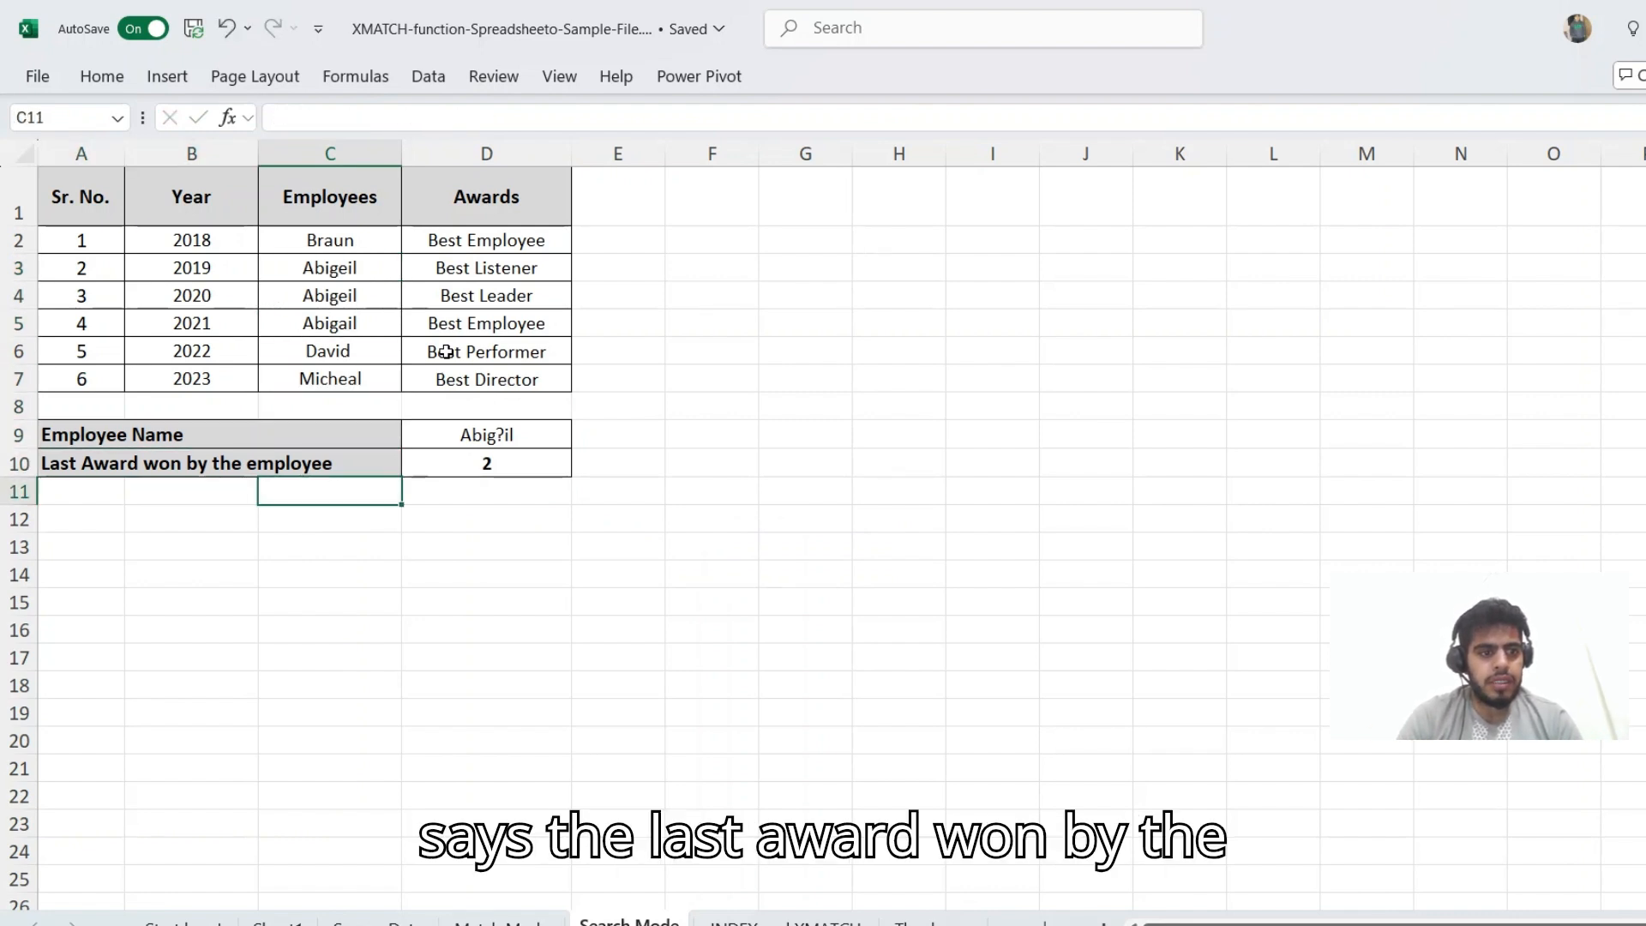
# Step: Add search mode -1 for last-to-first search to the D10 formula, making it =XMATCH(D9,C2:C7,2,-1)
pyautogui.press('Up')
pyautogui.press('Right')
pyautogui.press('F2')
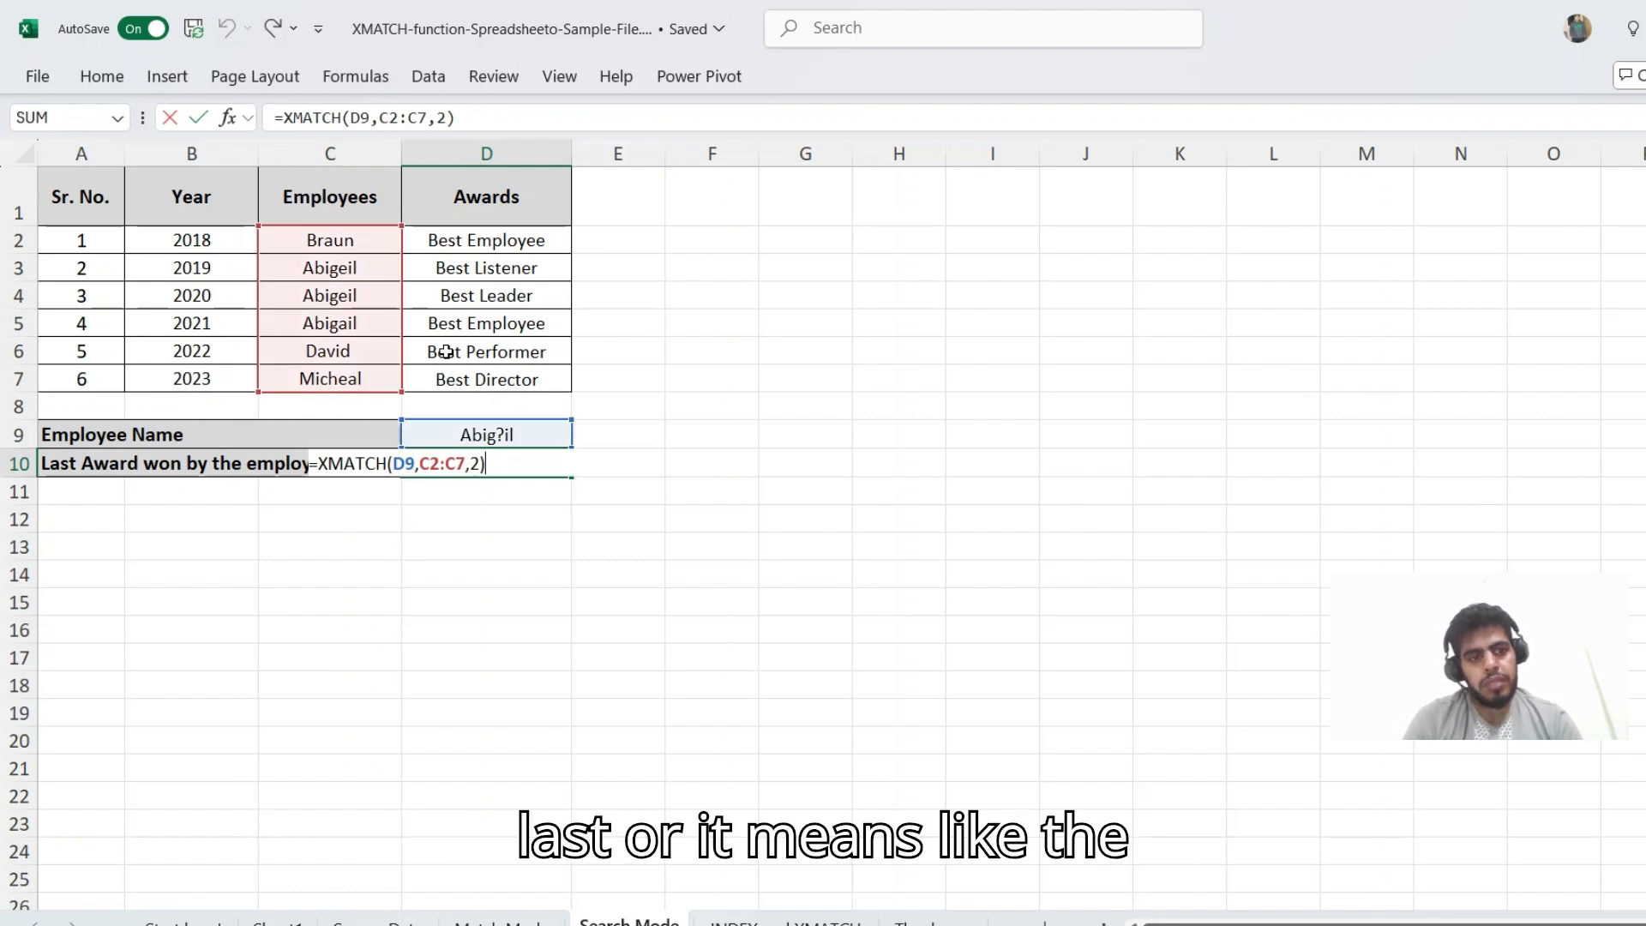
pyautogui.press('Left')
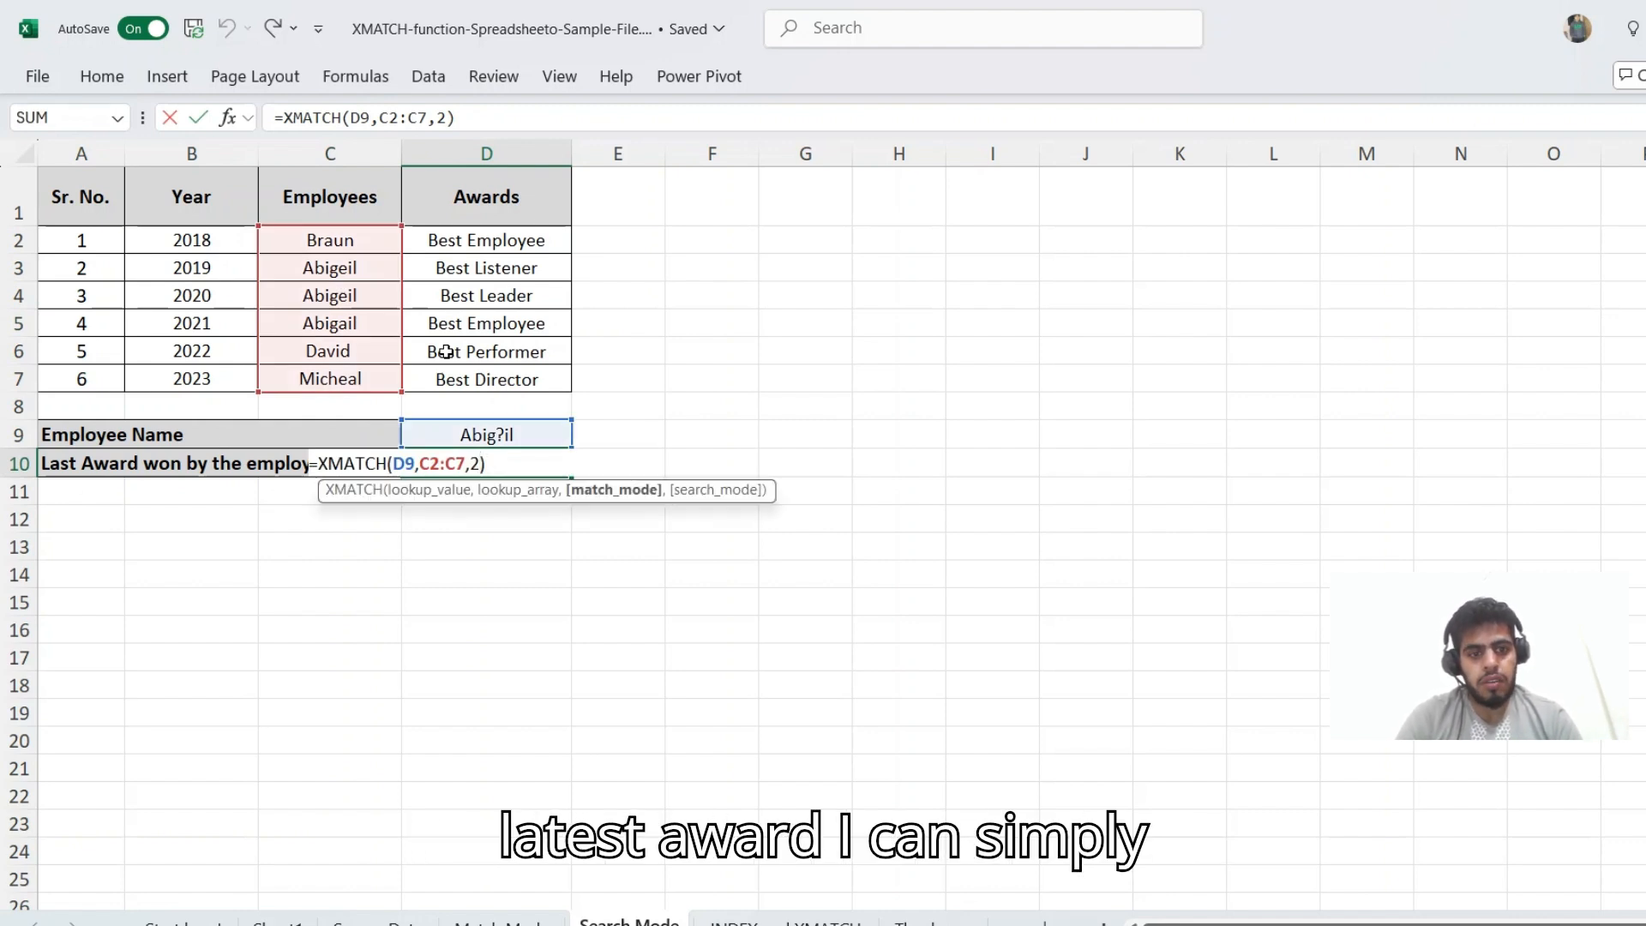
pyautogui.write(',')
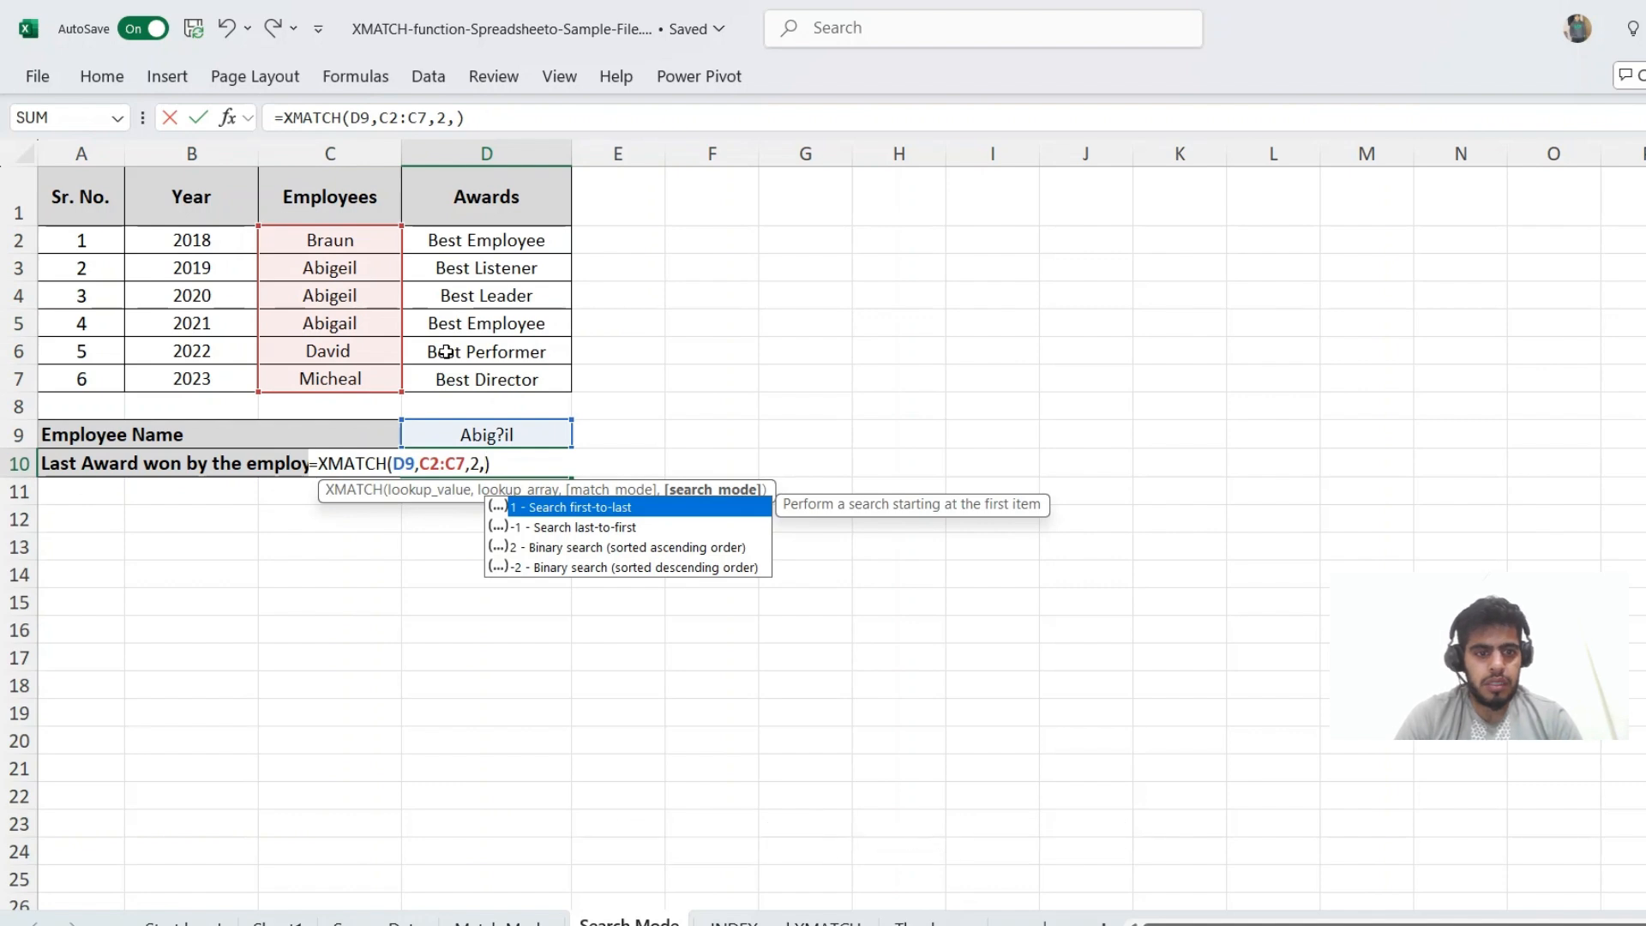
pyautogui.write('-')
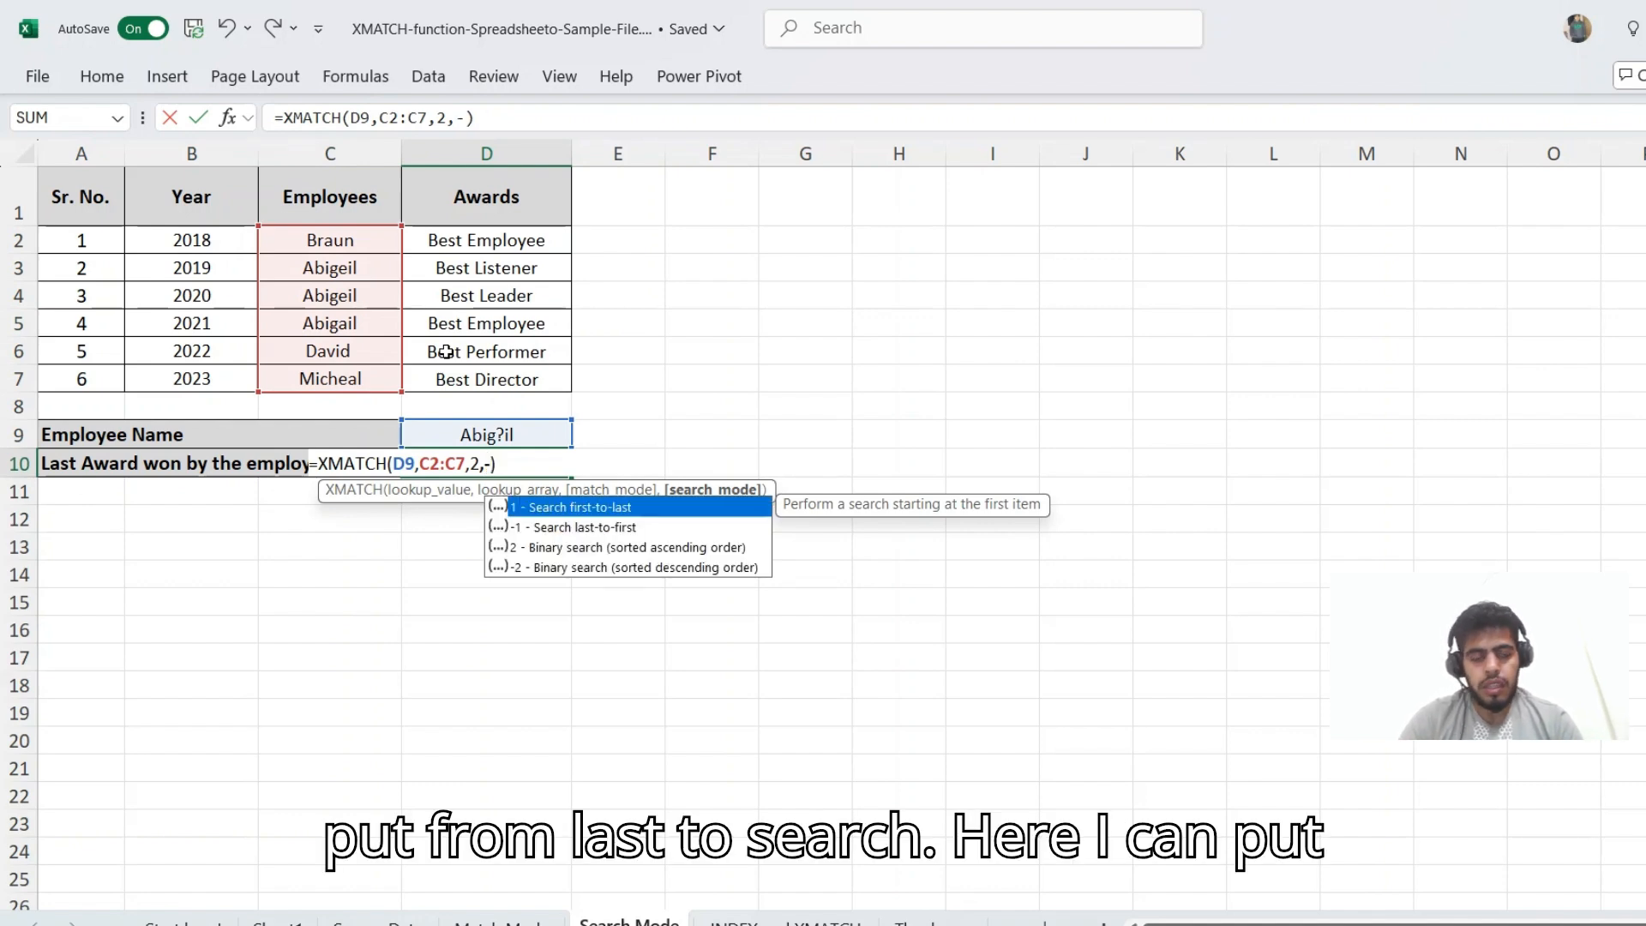
pyautogui.write('1')
pyautogui.press('Return')
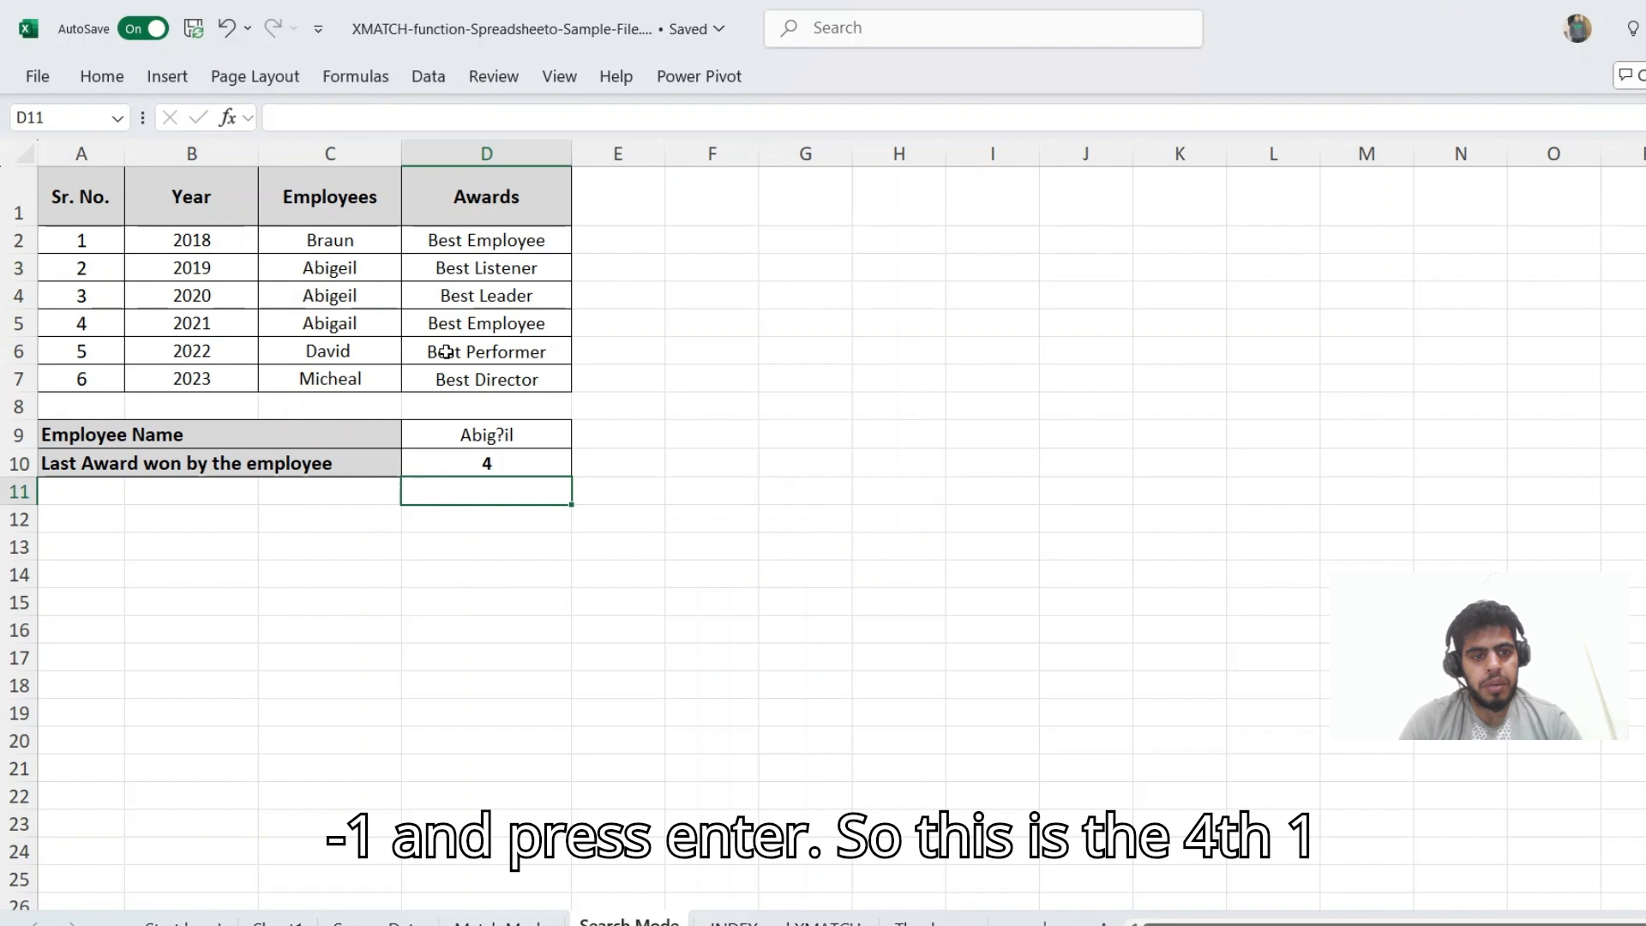
# Step: Review the D10 formula and select row 5 of the awards table to check the matched entry
pyautogui.press('Up')
pyautogui.press('F2')
pyautogui.press('Escape')
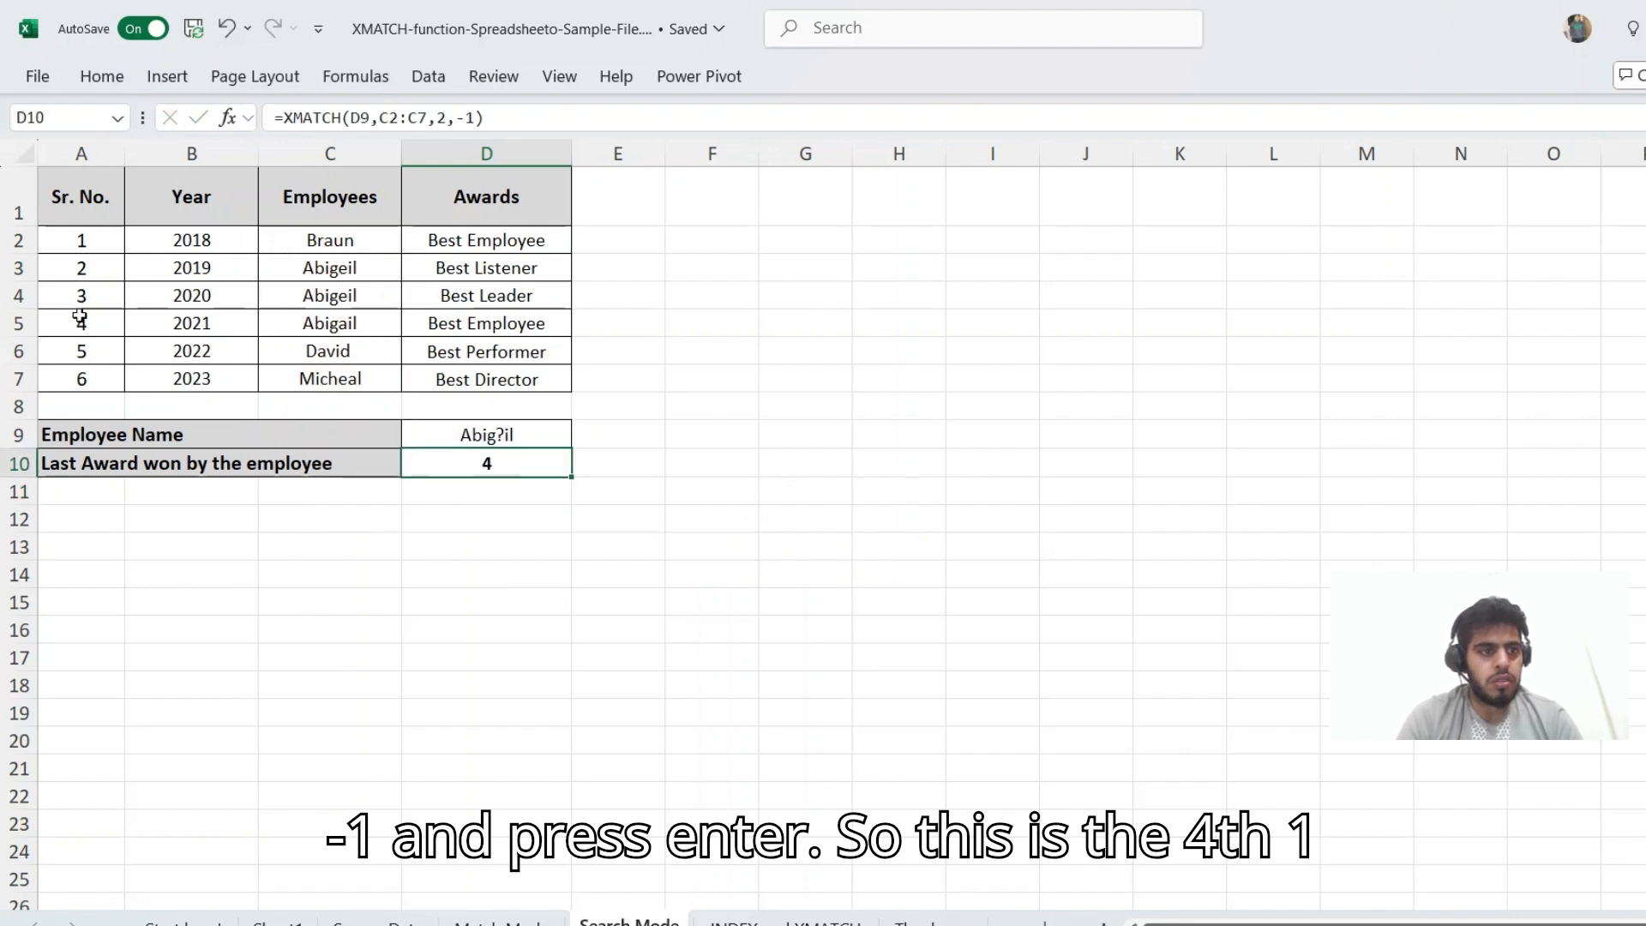
pyautogui.click(16, 323)
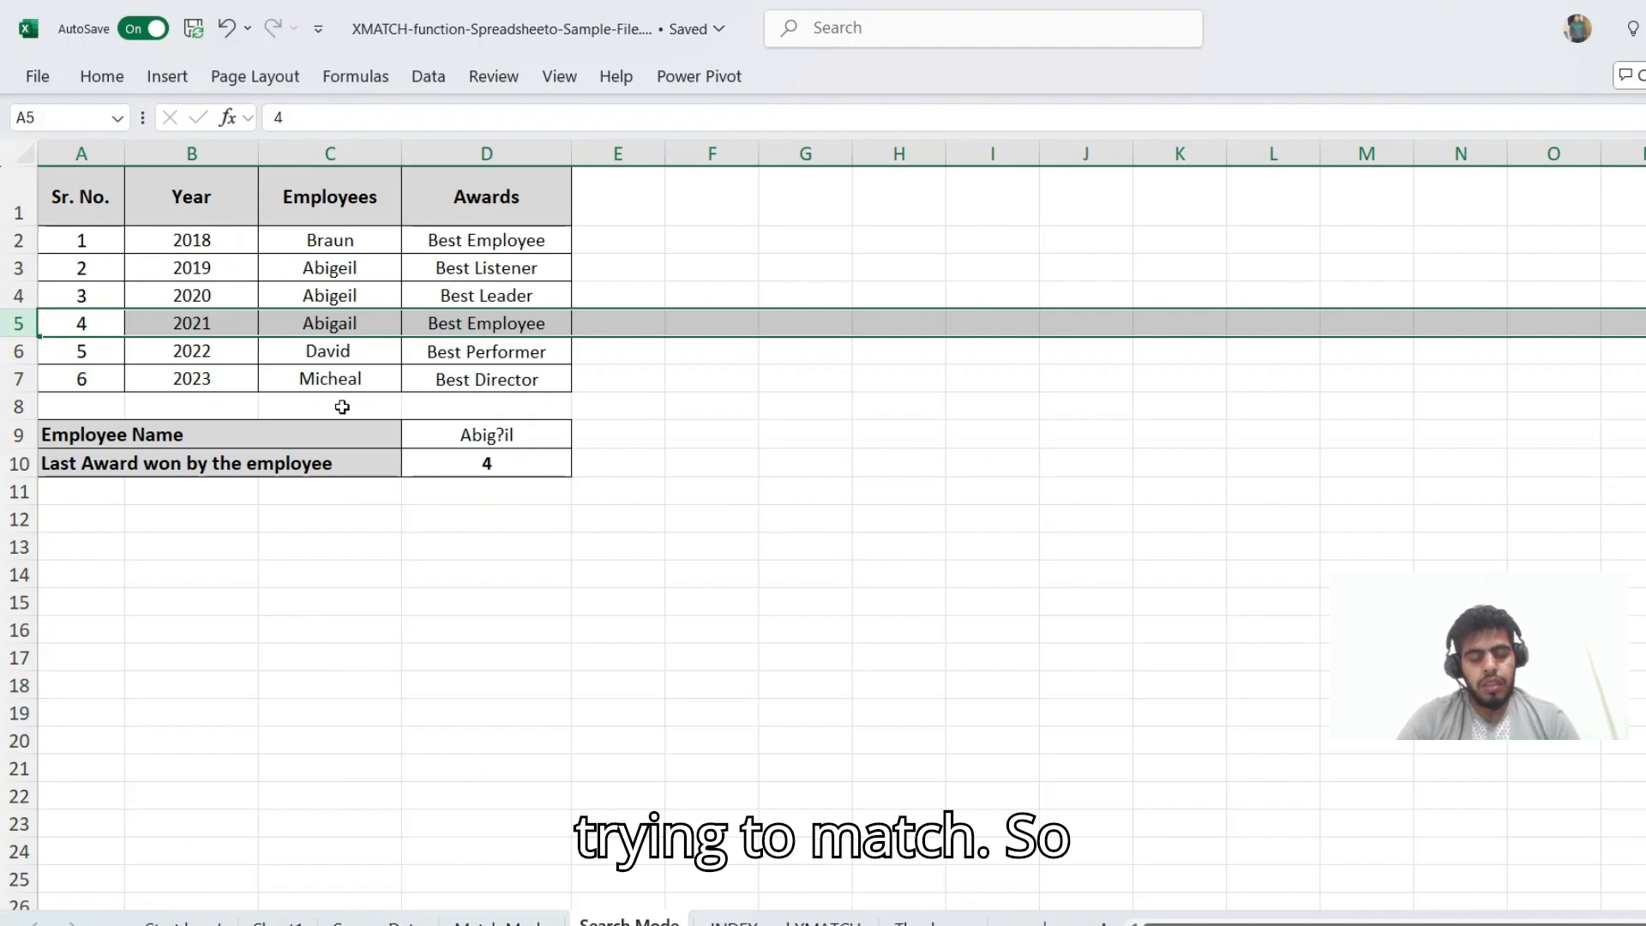
pyautogui.press('Up')
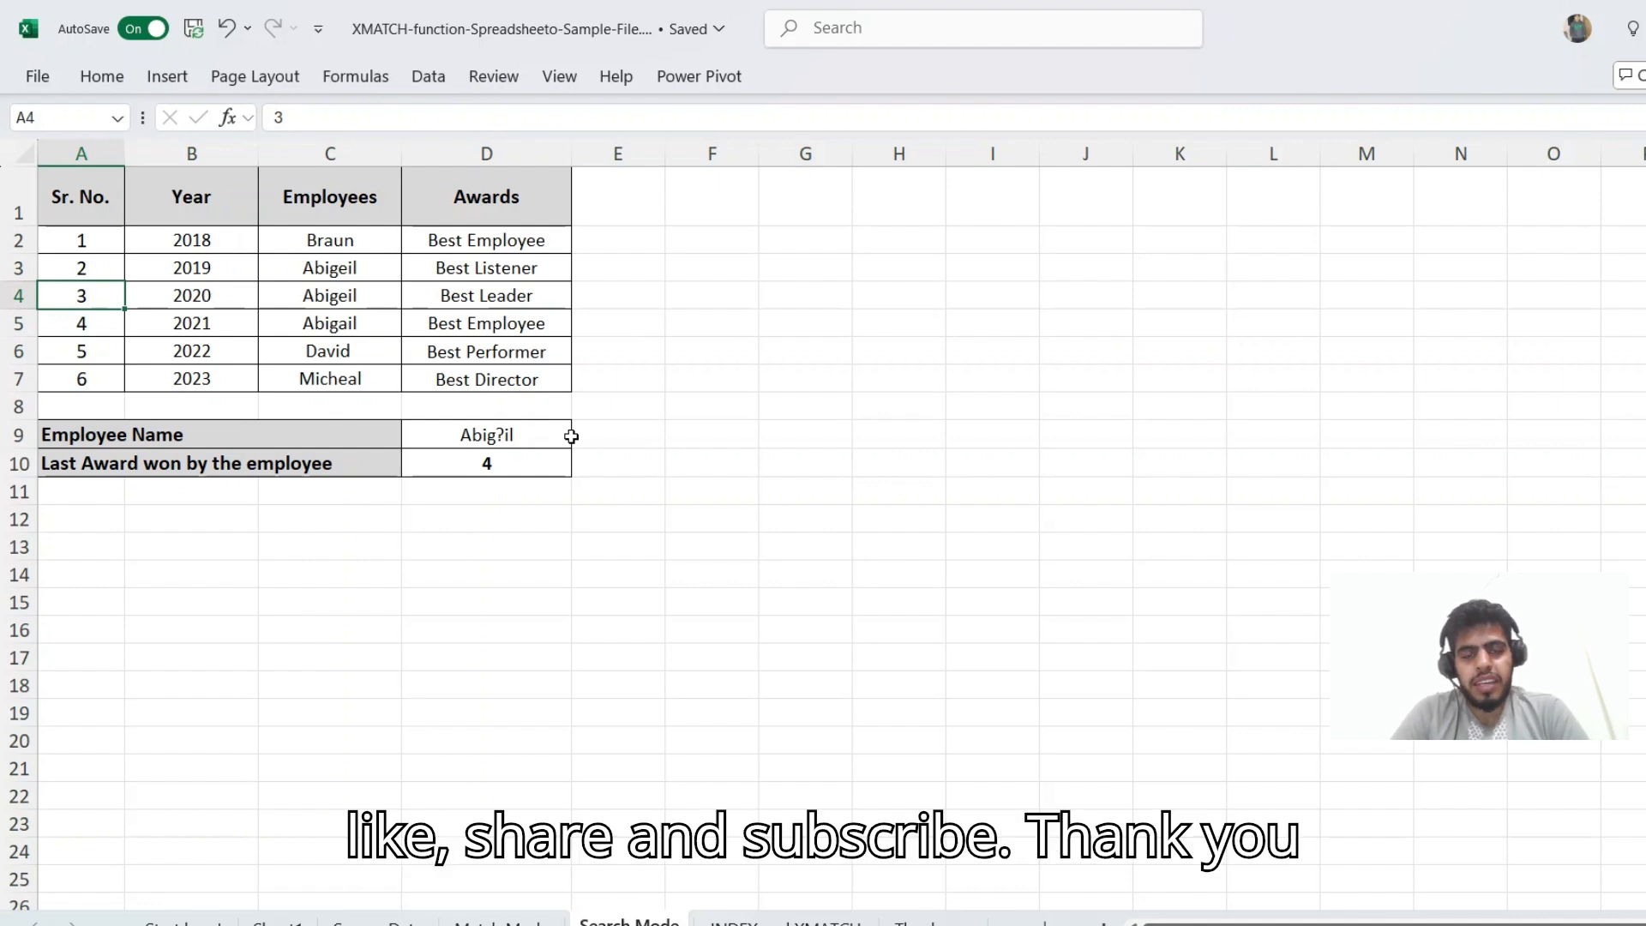
pyautogui.click(1039, 925)
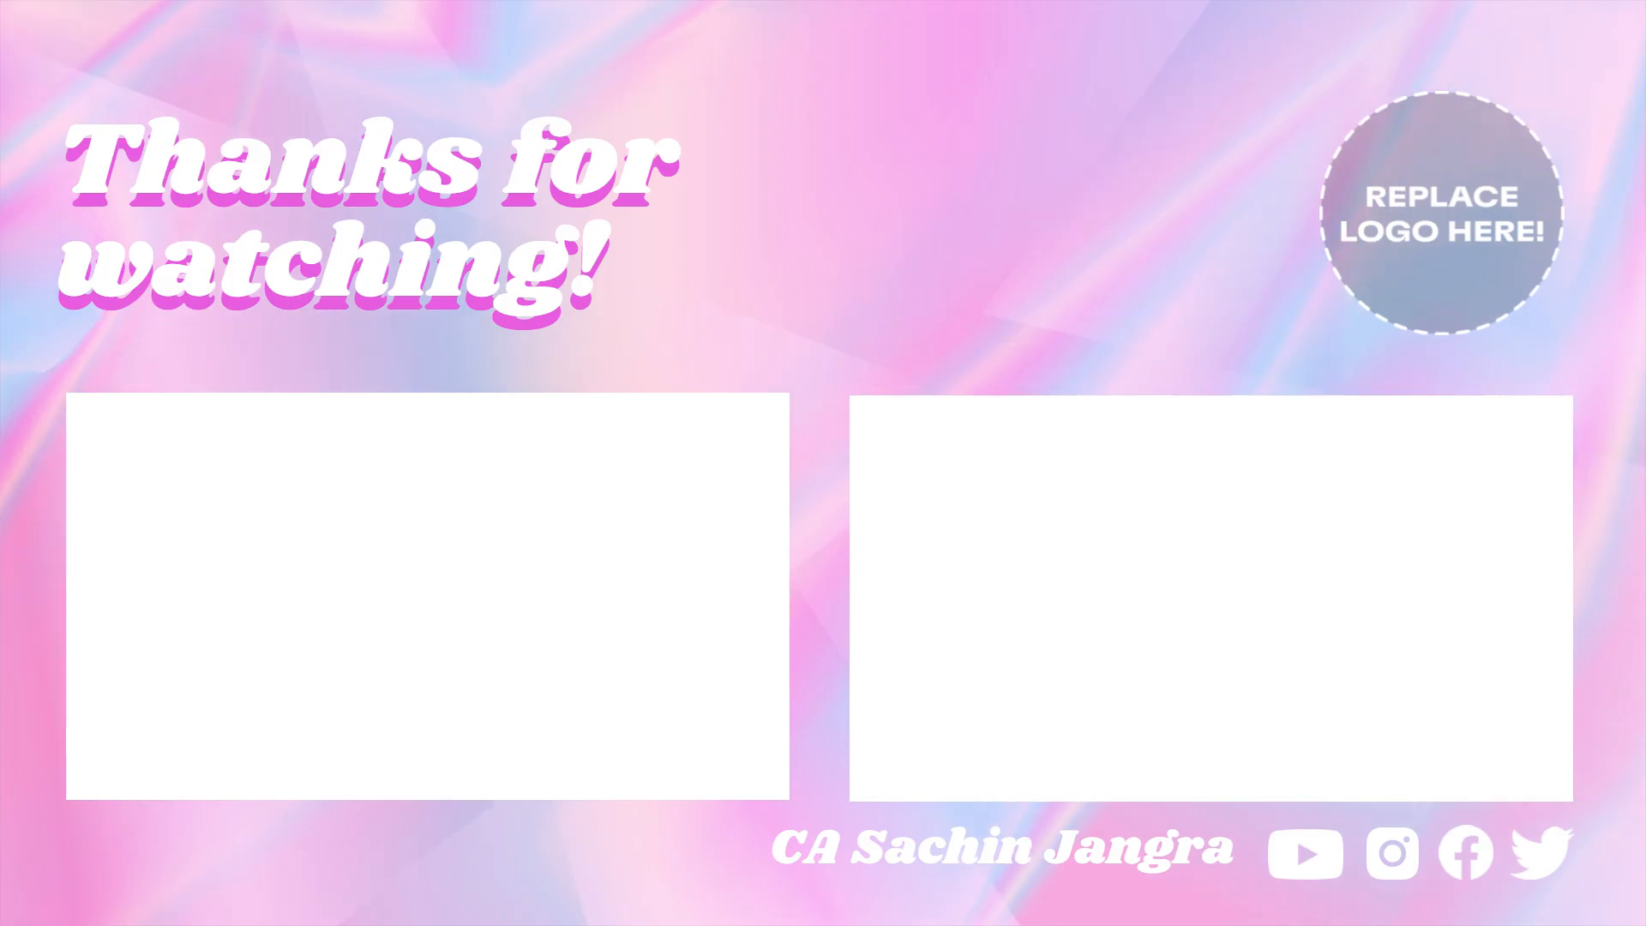